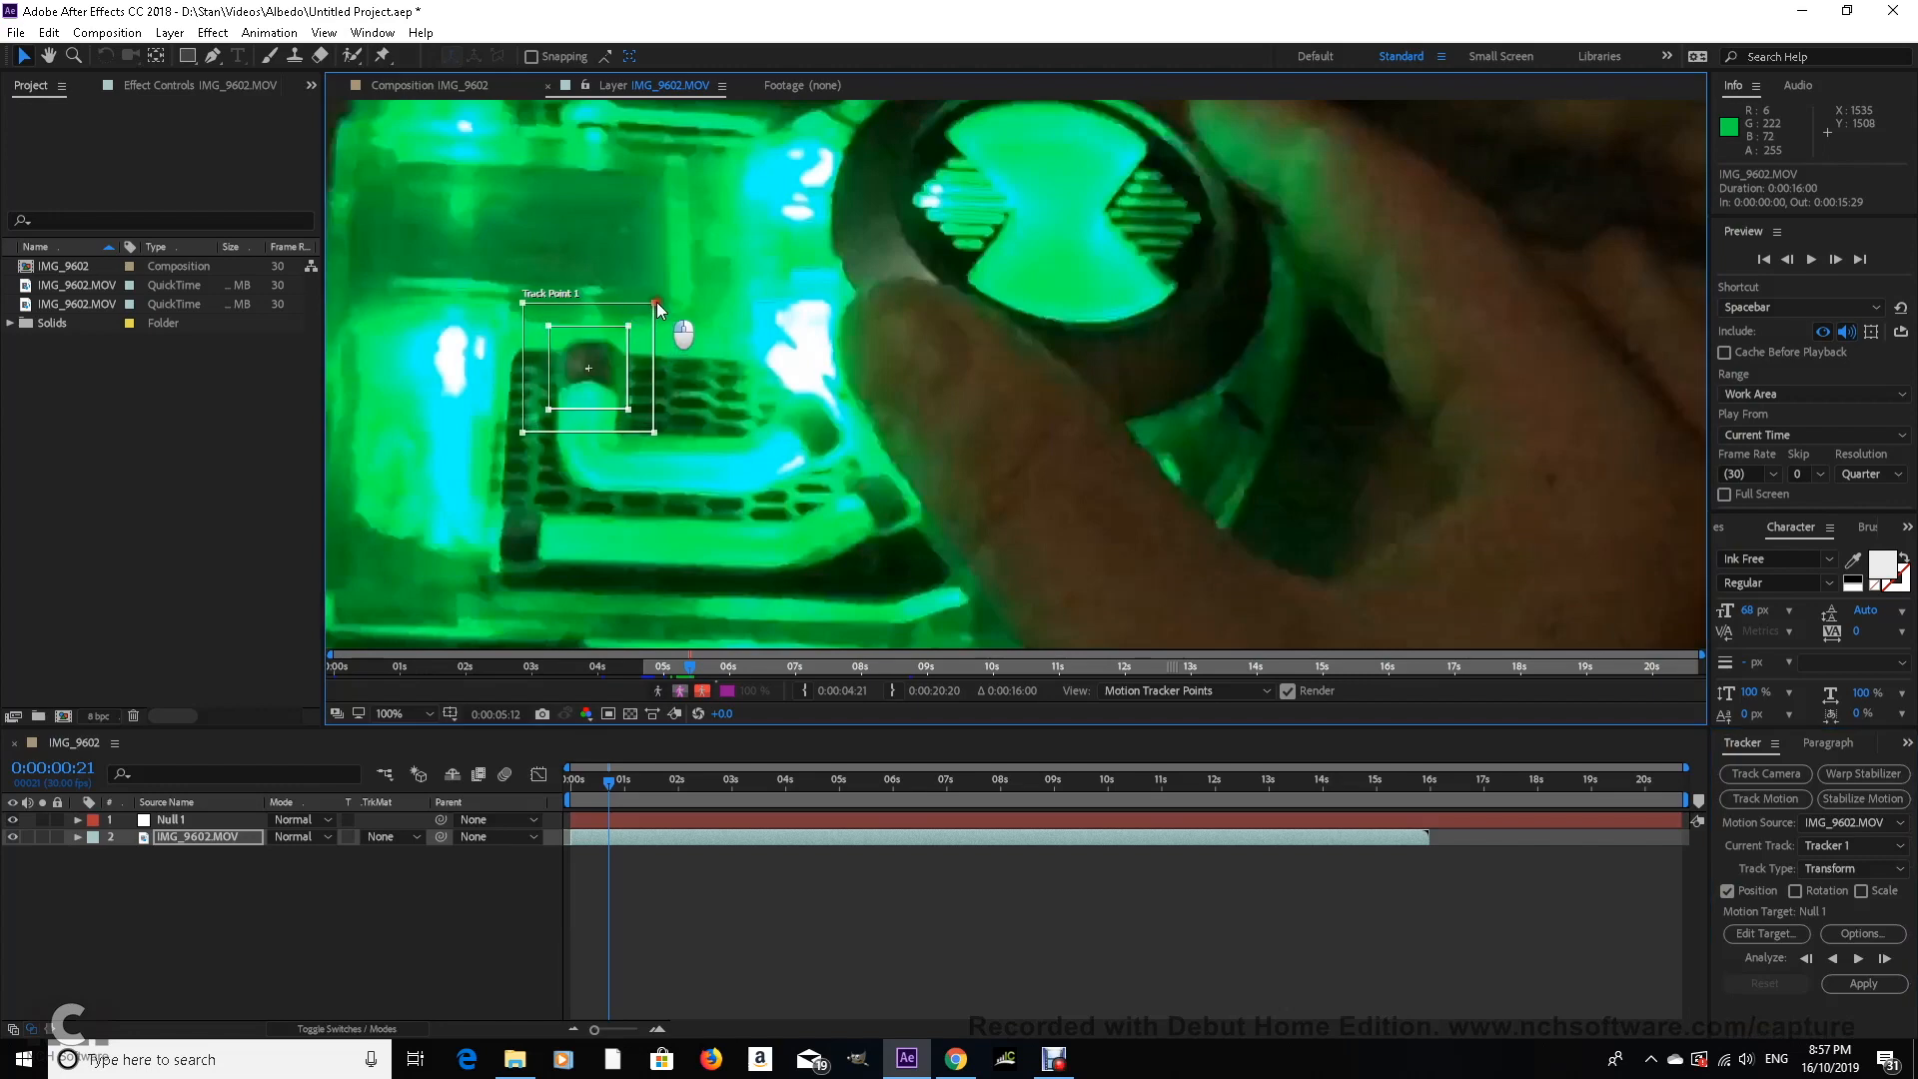
Step: Analyze Track Point 1 forward through 0:00:06:07 and apply the motion track to Null 1 in X and Y
{"action": "key", "text": "comma"}
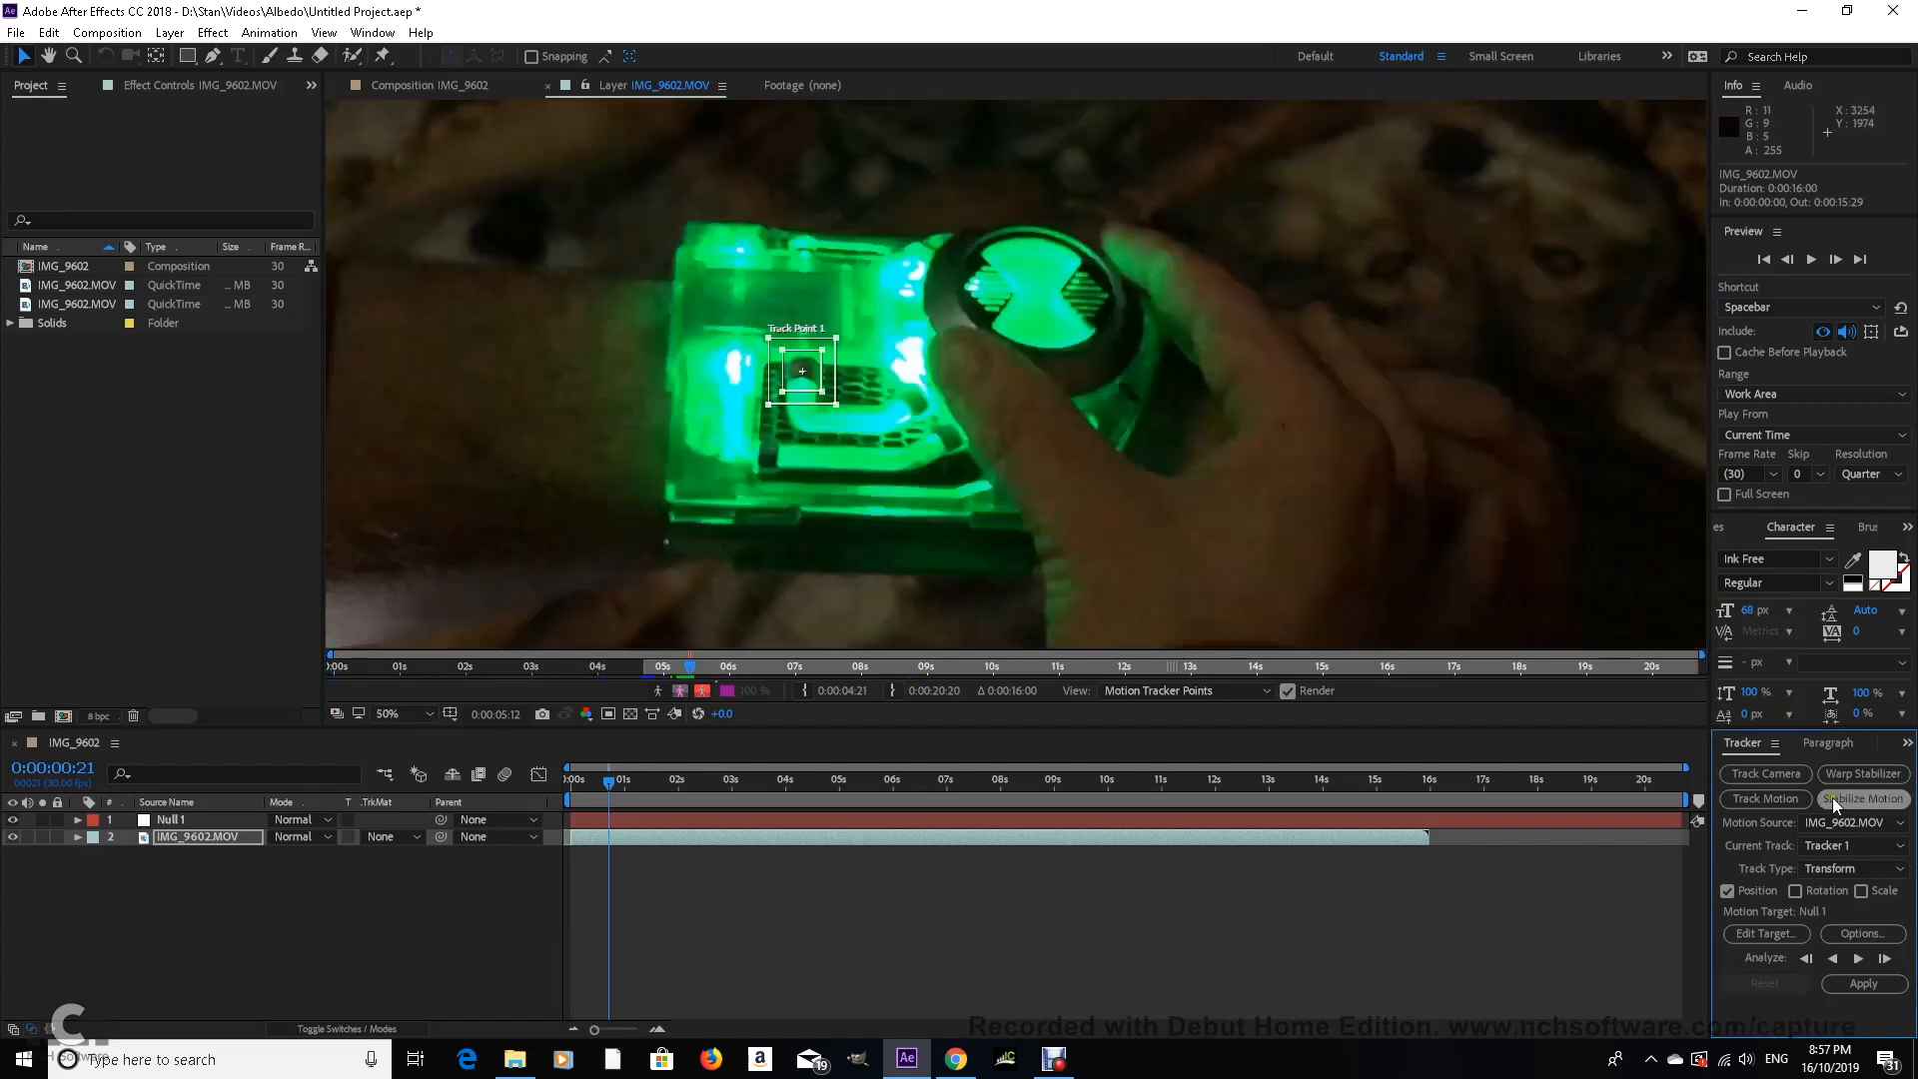
{"action": "left_click", "coordinate": [1857, 960]}
{"action": "left_click", "coordinate": [1858, 960]}
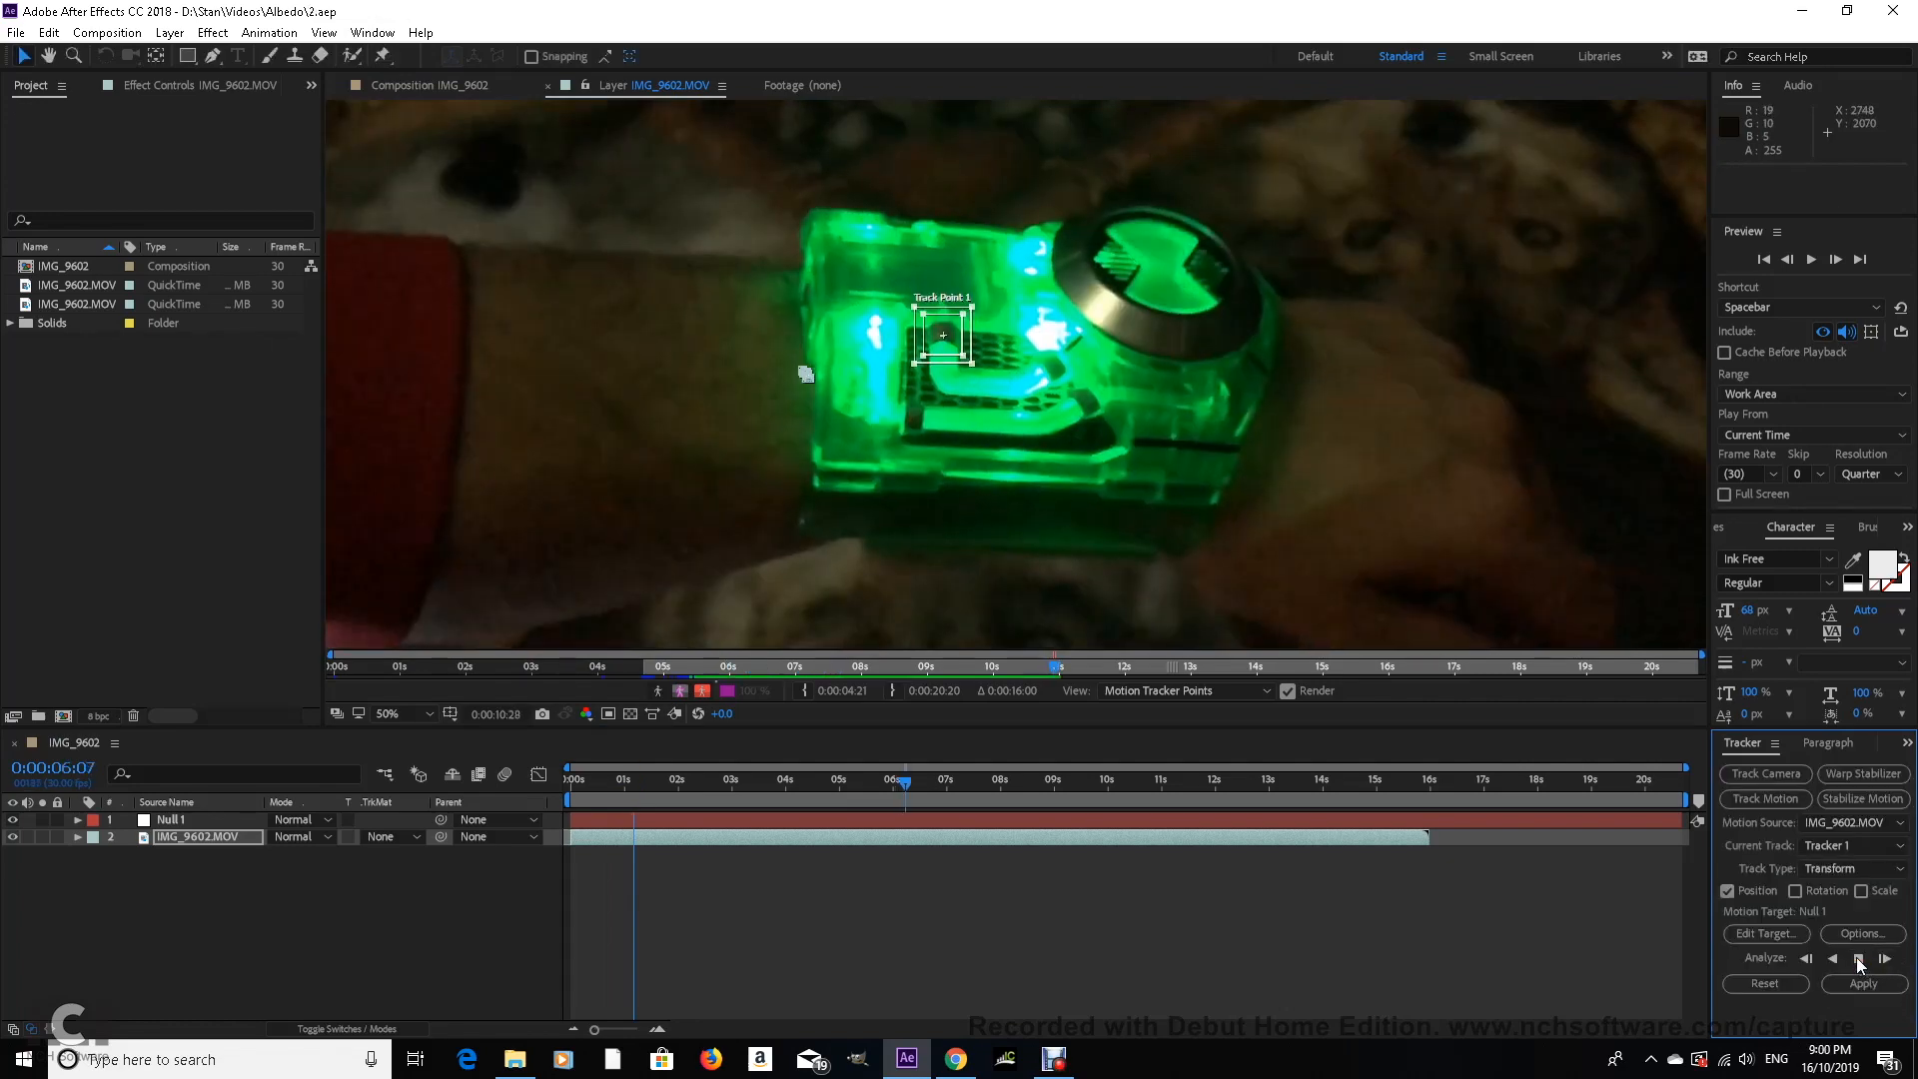
{"action": "left_click", "coordinate": [1859, 959]}
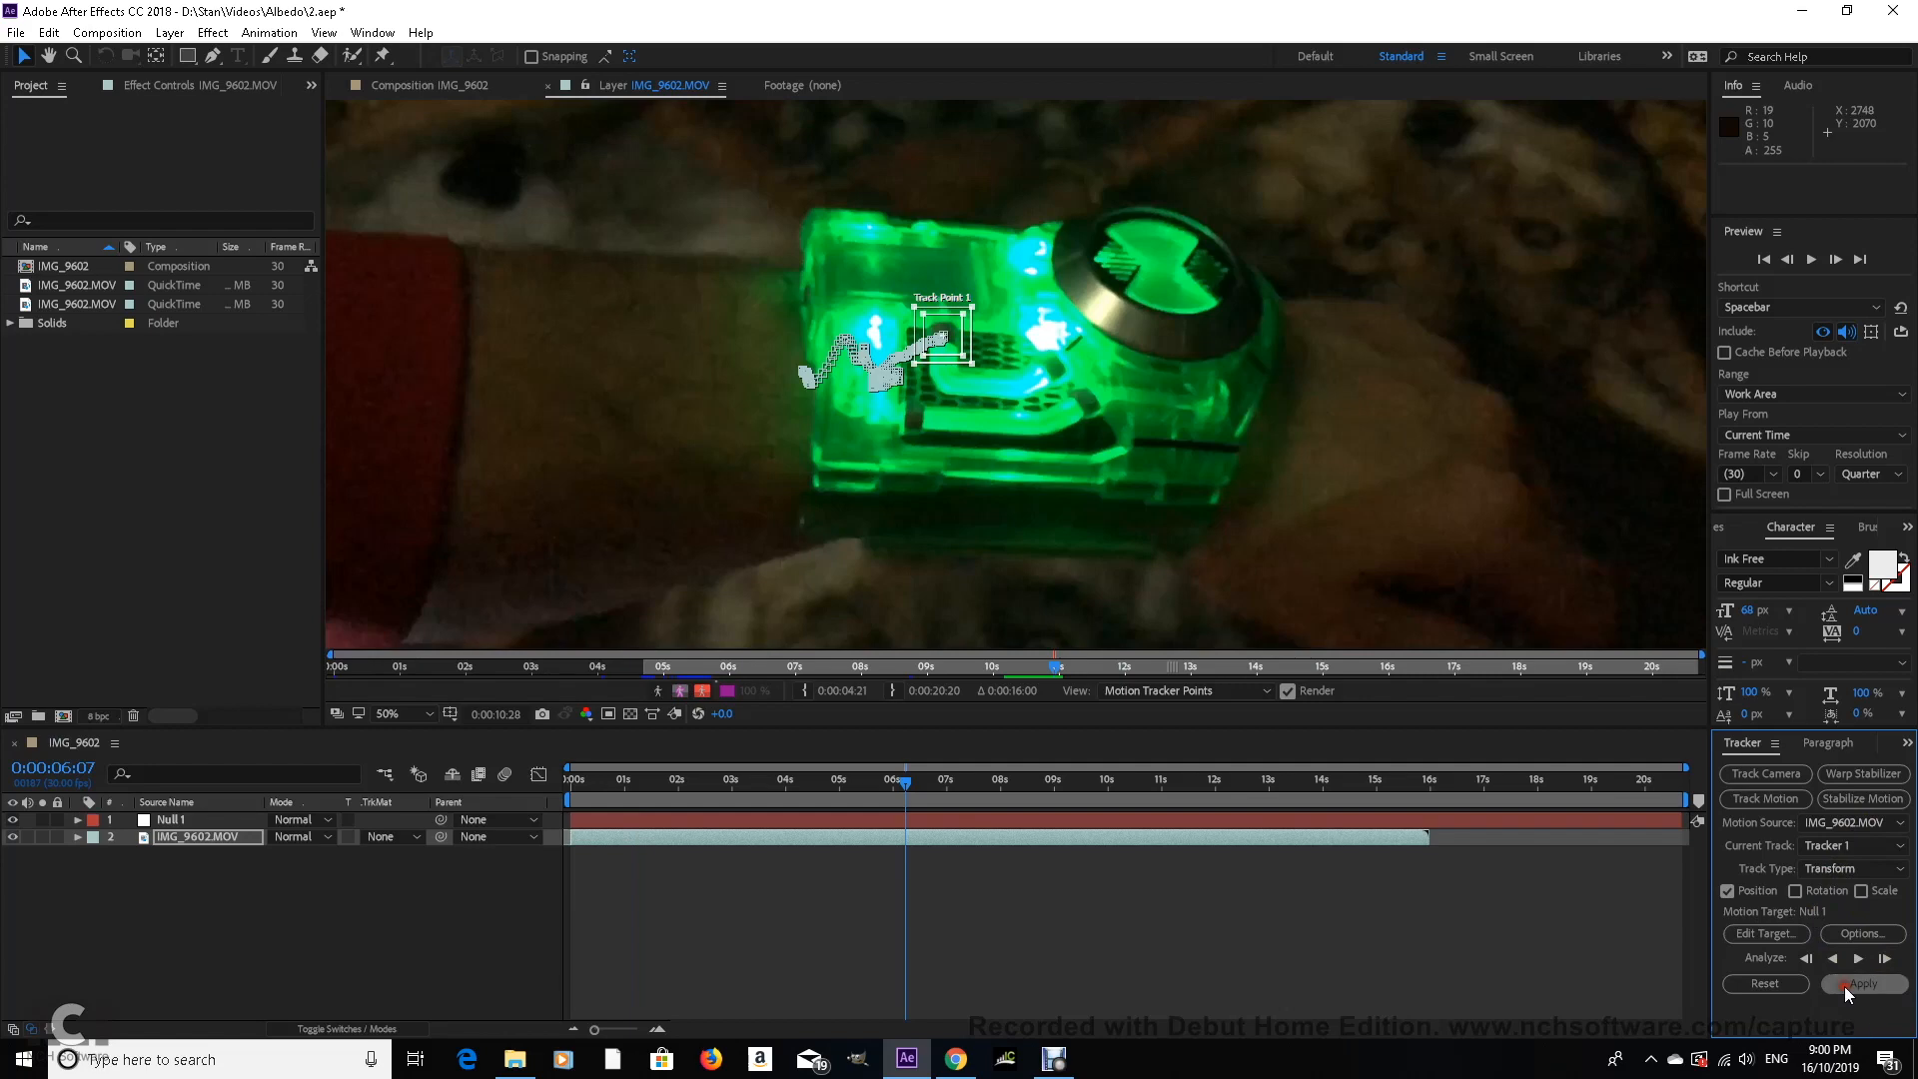
{"action": "left_click", "coordinate": [1547, 942]}
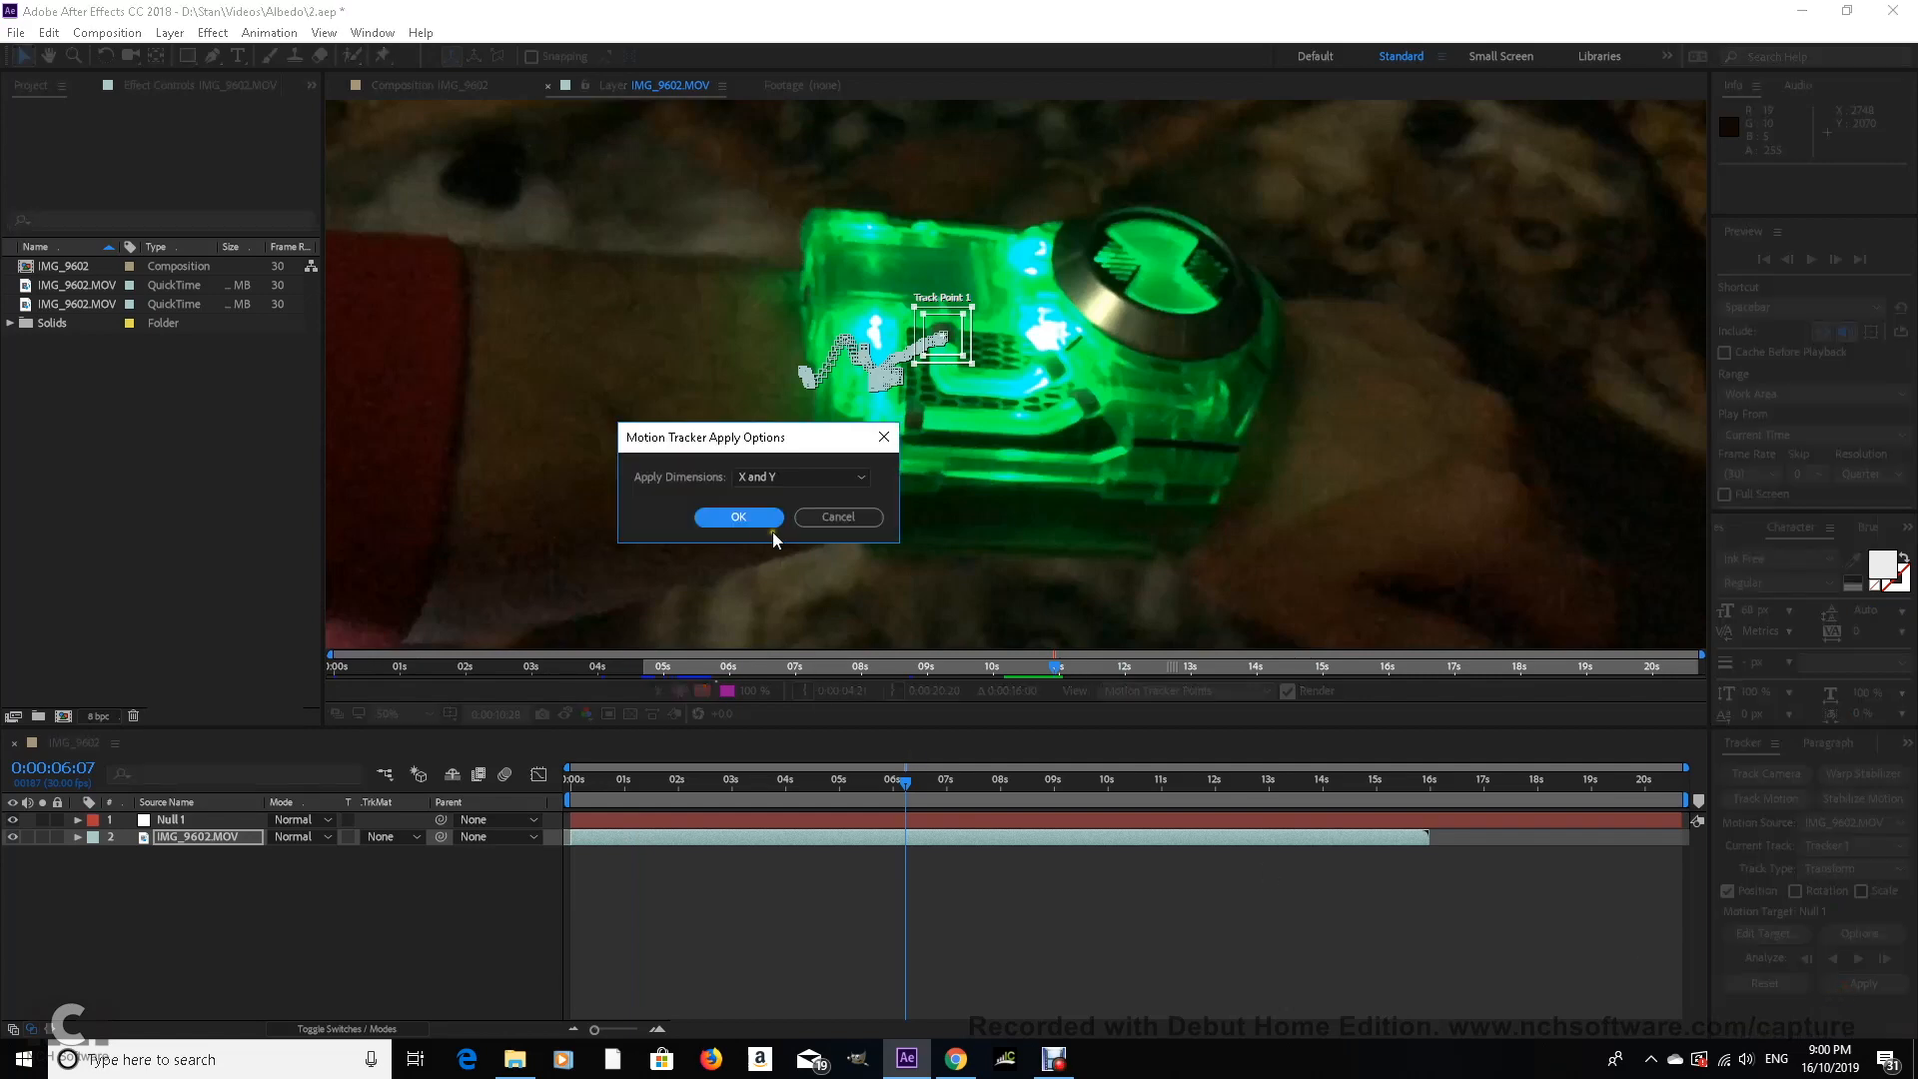
{"action": "left_click", "coordinate": [737, 517]}
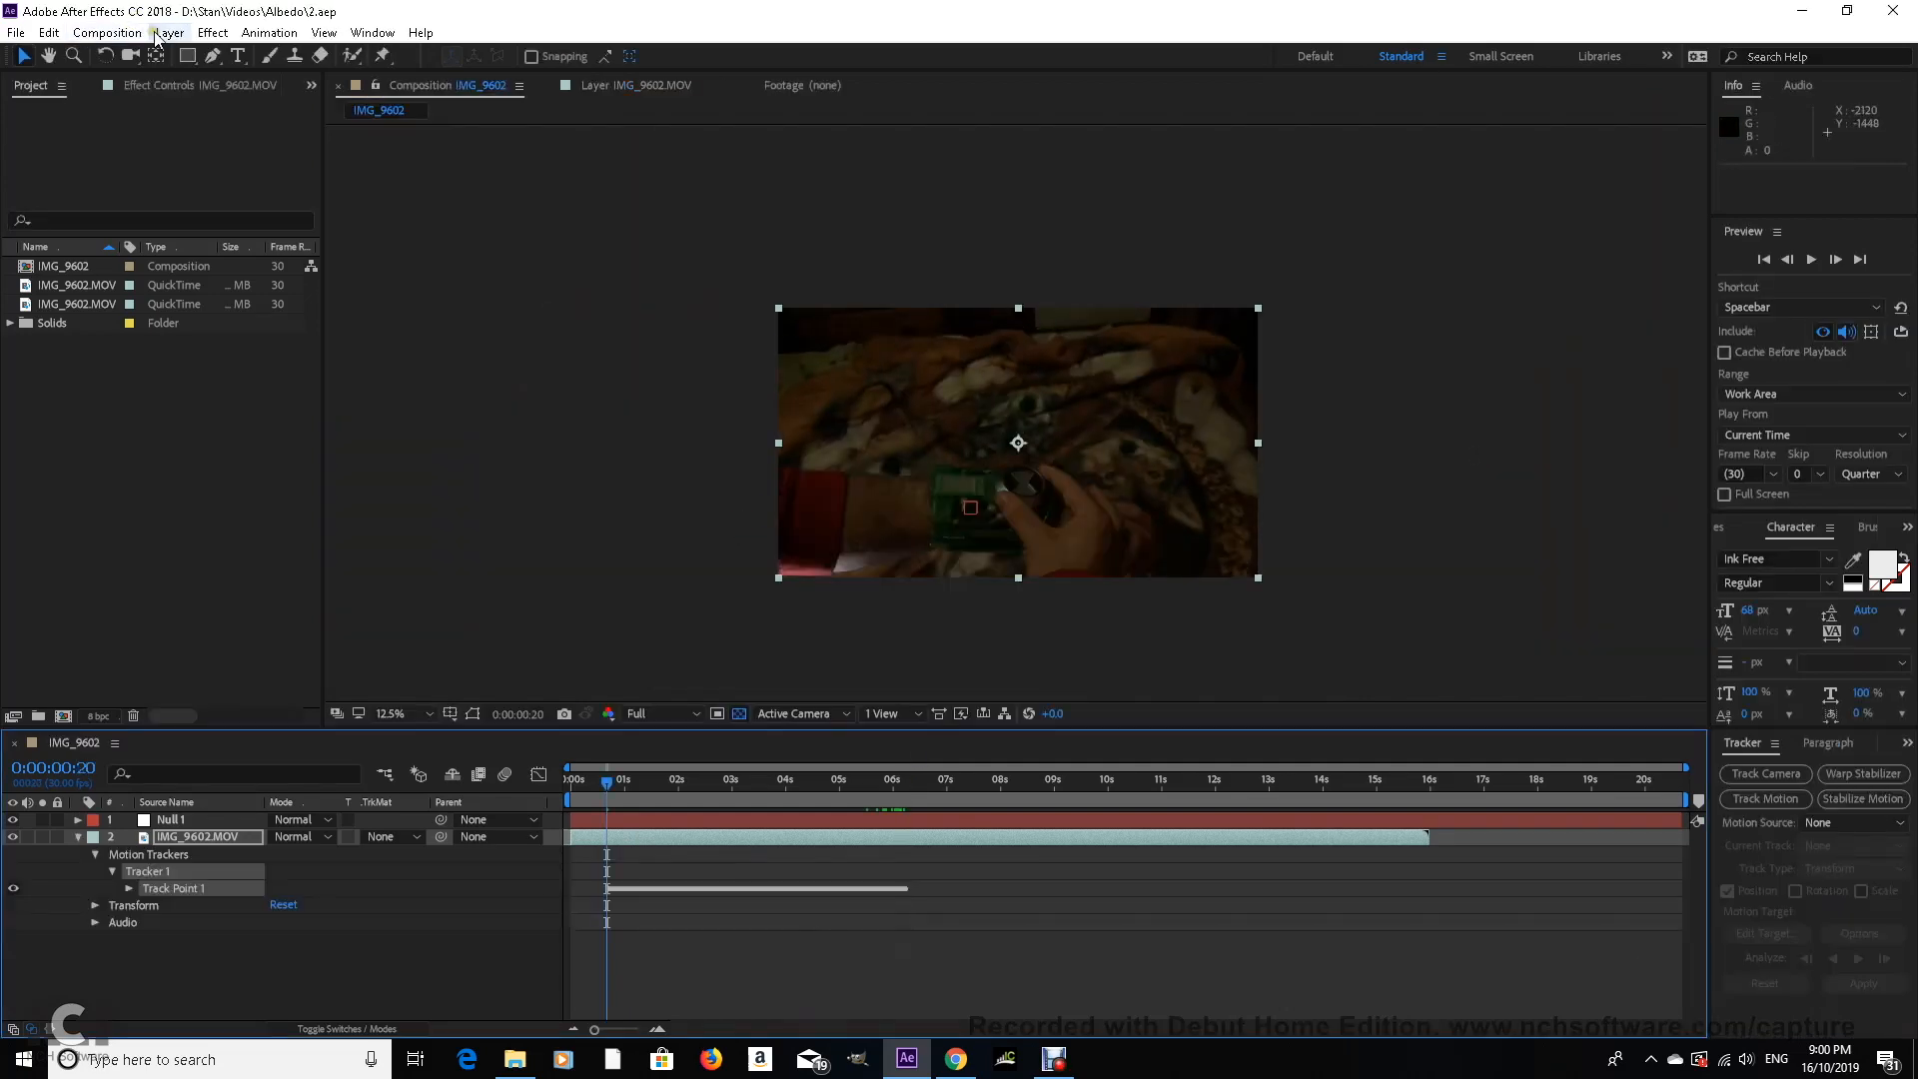
Step: Add a new adjustment layer above the IMG_9602.MOV footage
{"action": "left_click", "coordinate": [172, 33]}
{"action": "left_click", "coordinate": [188, 38]}
{"action": "left_click", "coordinate": [172, 33]}
{"action": "mouse_move", "coordinate": [214, 55]}
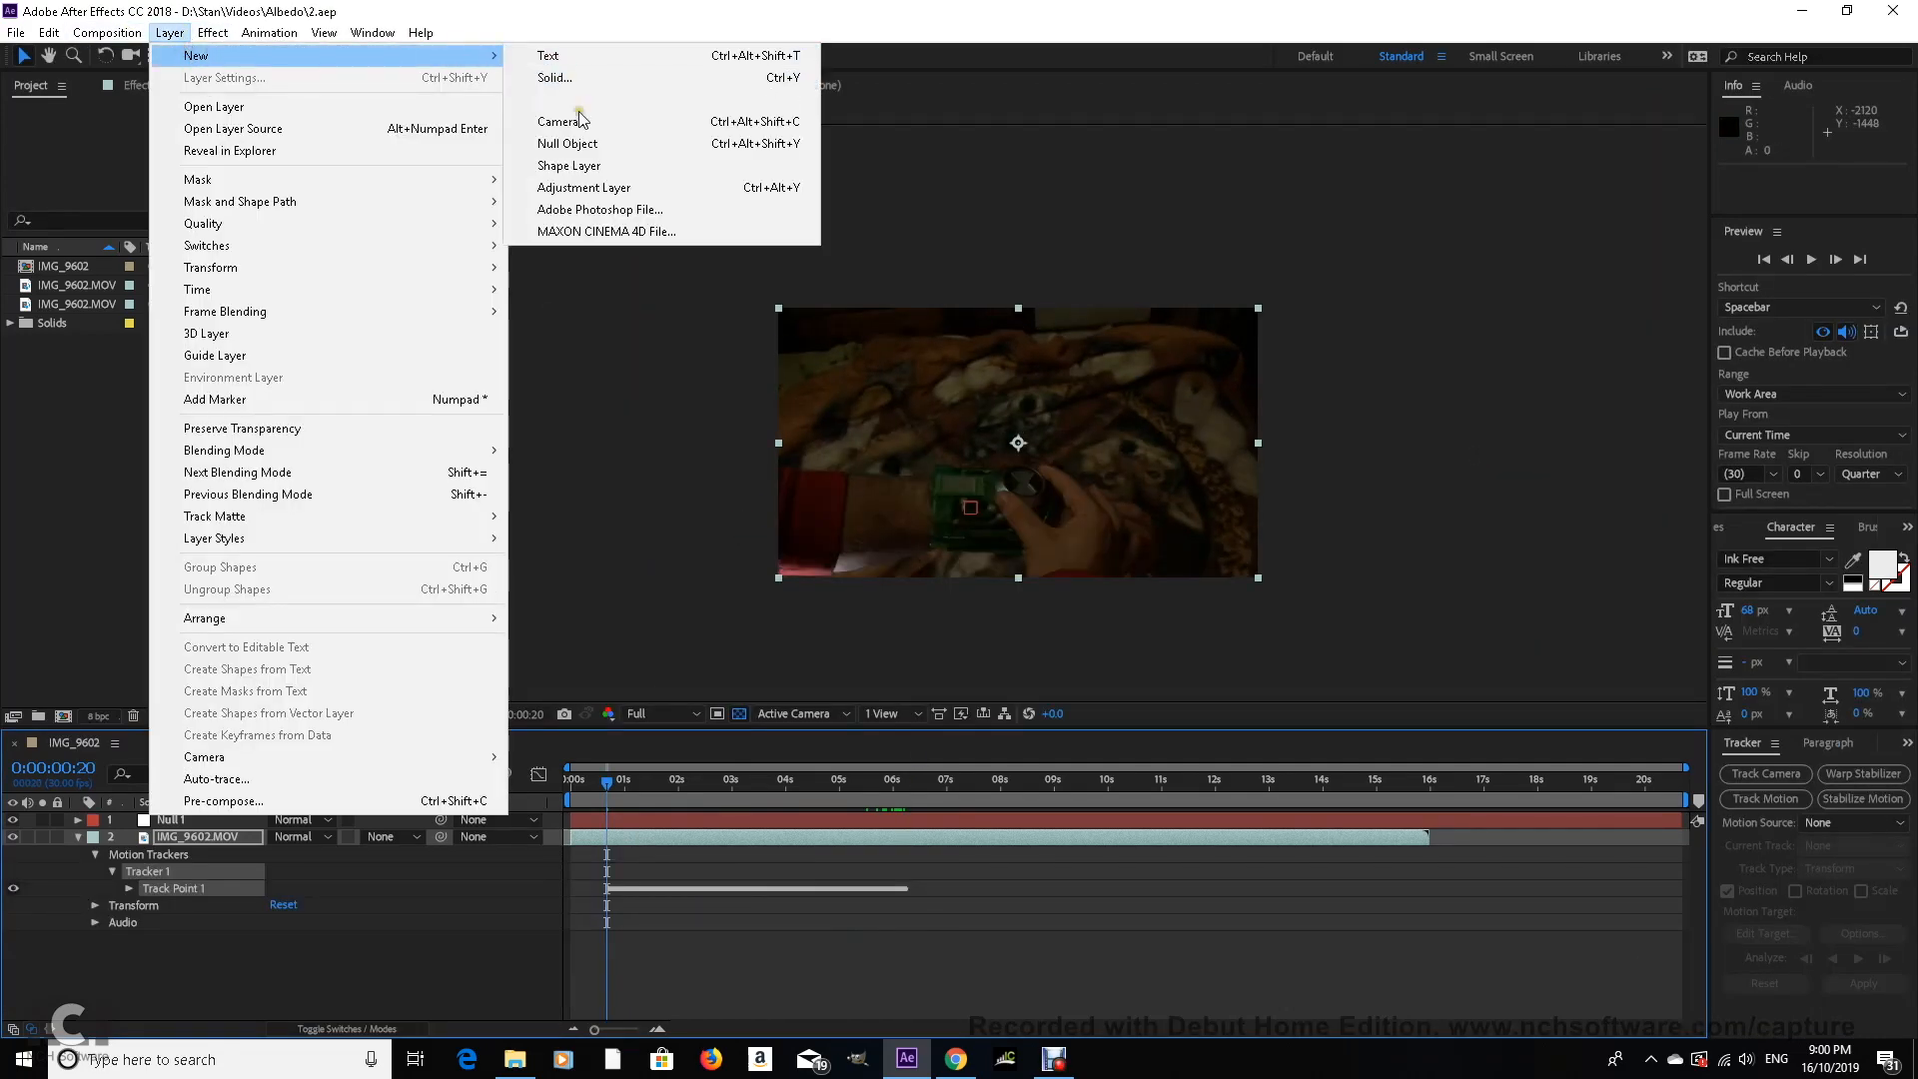
{"action": "left_click", "coordinate": [590, 190]}
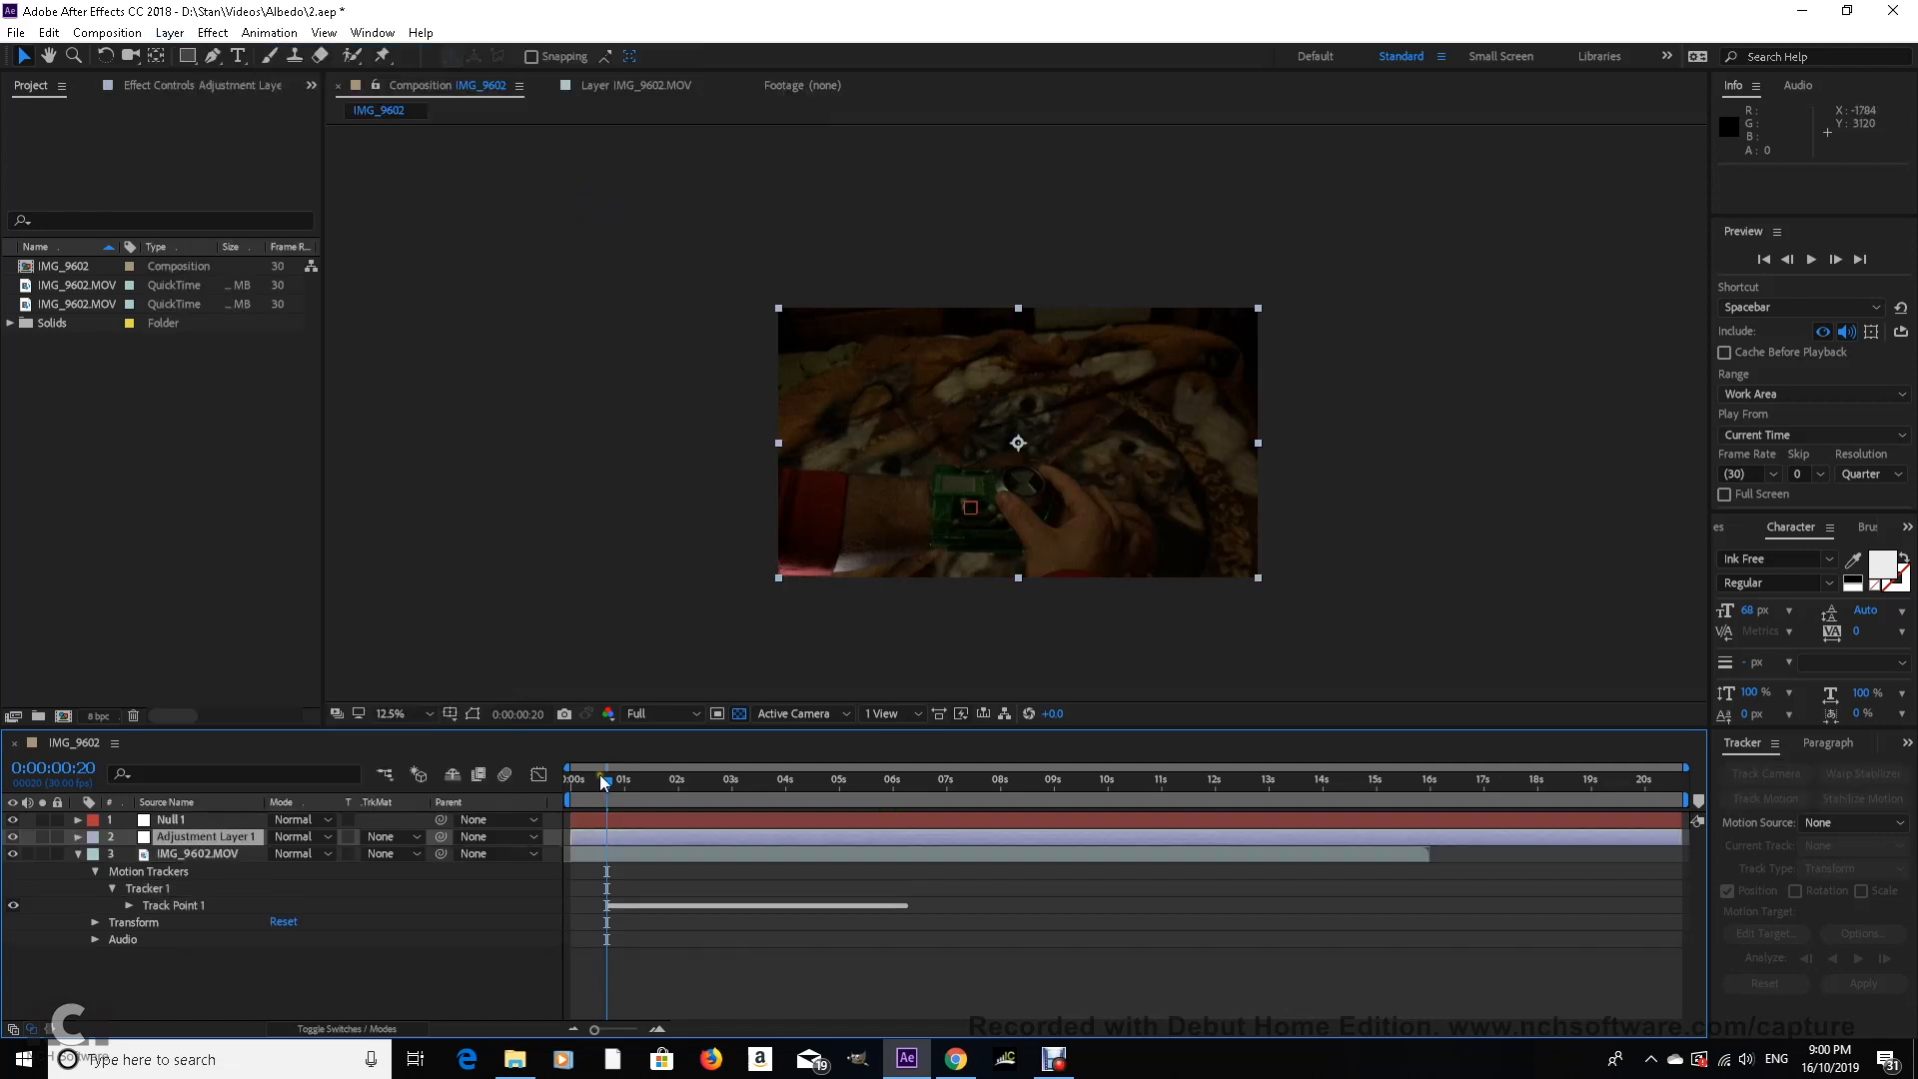
Step: At 0:00:00:22, draw a closed 11-point mask around the glowing watch on the adjustment layer and feather it 15 pixels
{"action": "left_click_drag", "start_coordinate": [604, 790], "coordinate": [609, 789]}
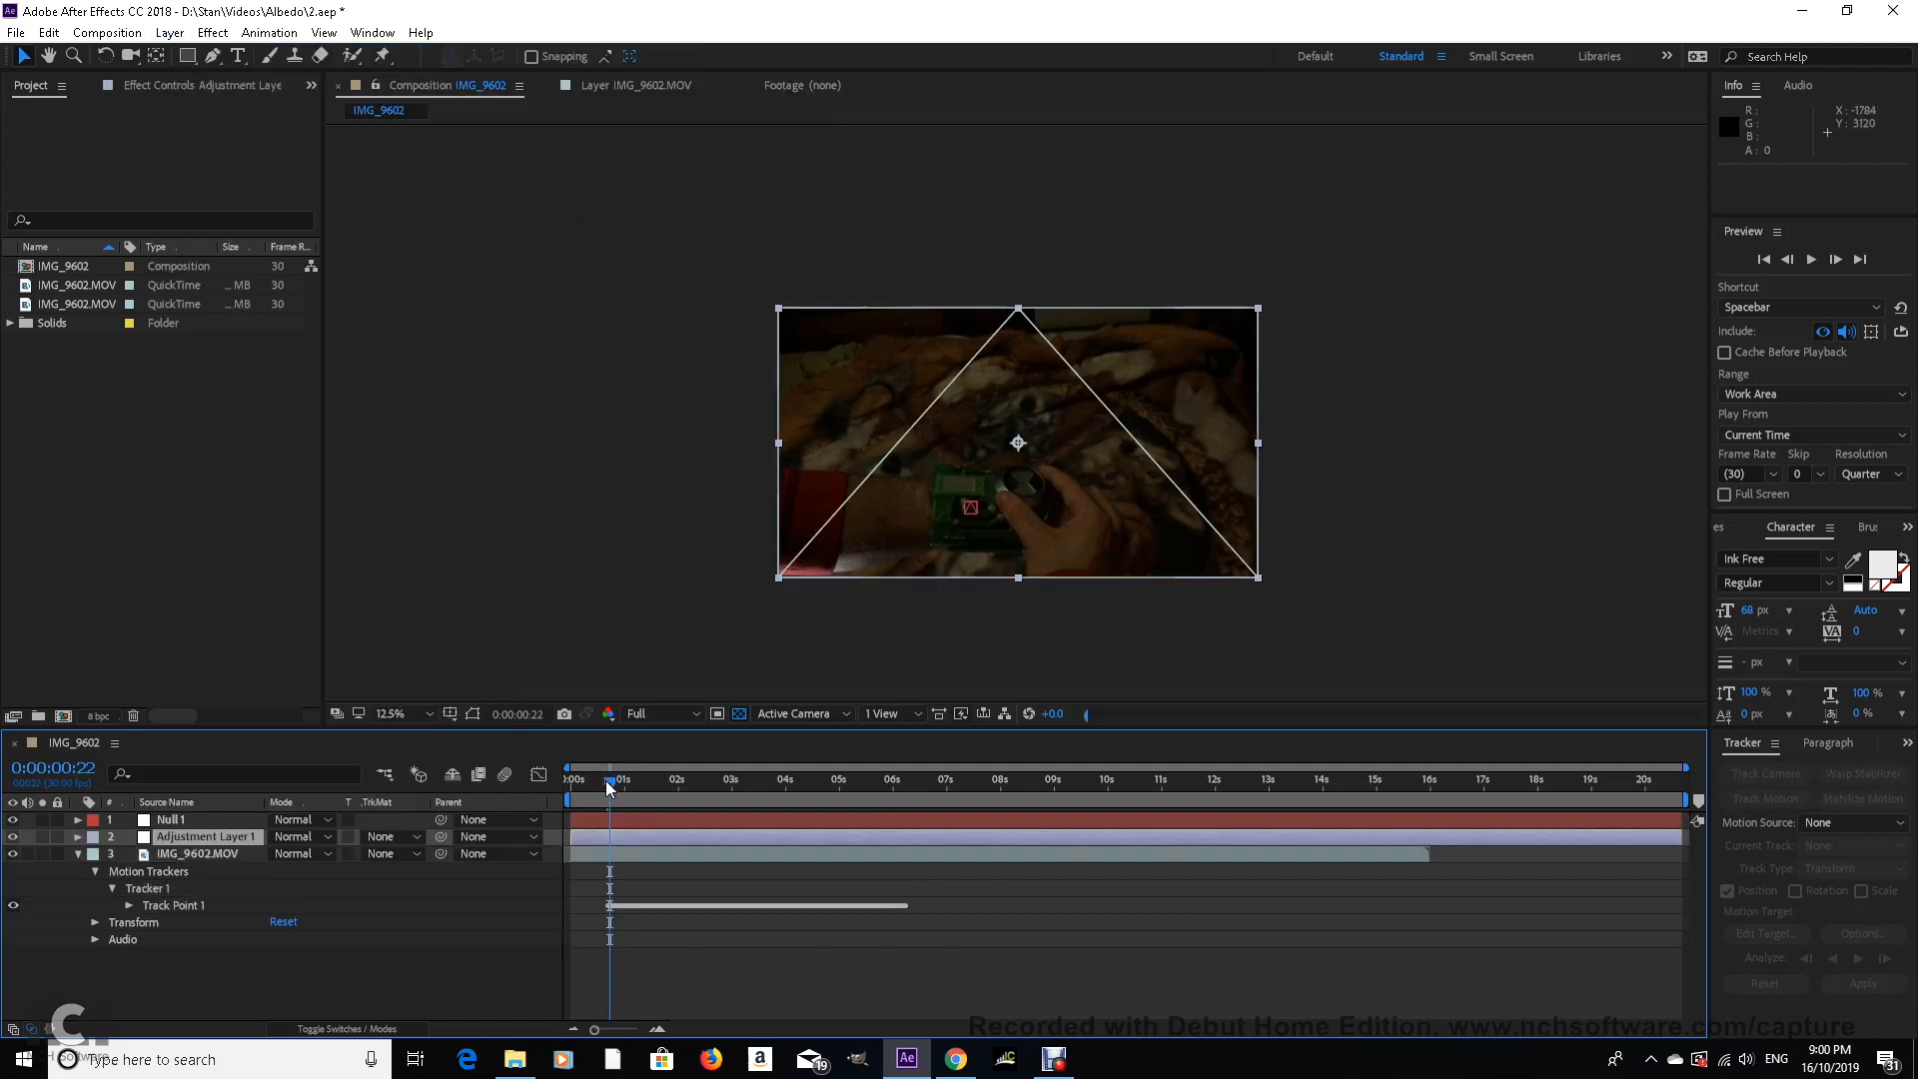
{"action": "scroll", "coordinate": [1027, 533], "scroll_direction": "up", "scroll_amount": 1}
{"action": "left_click", "coordinate": [212, 60]}
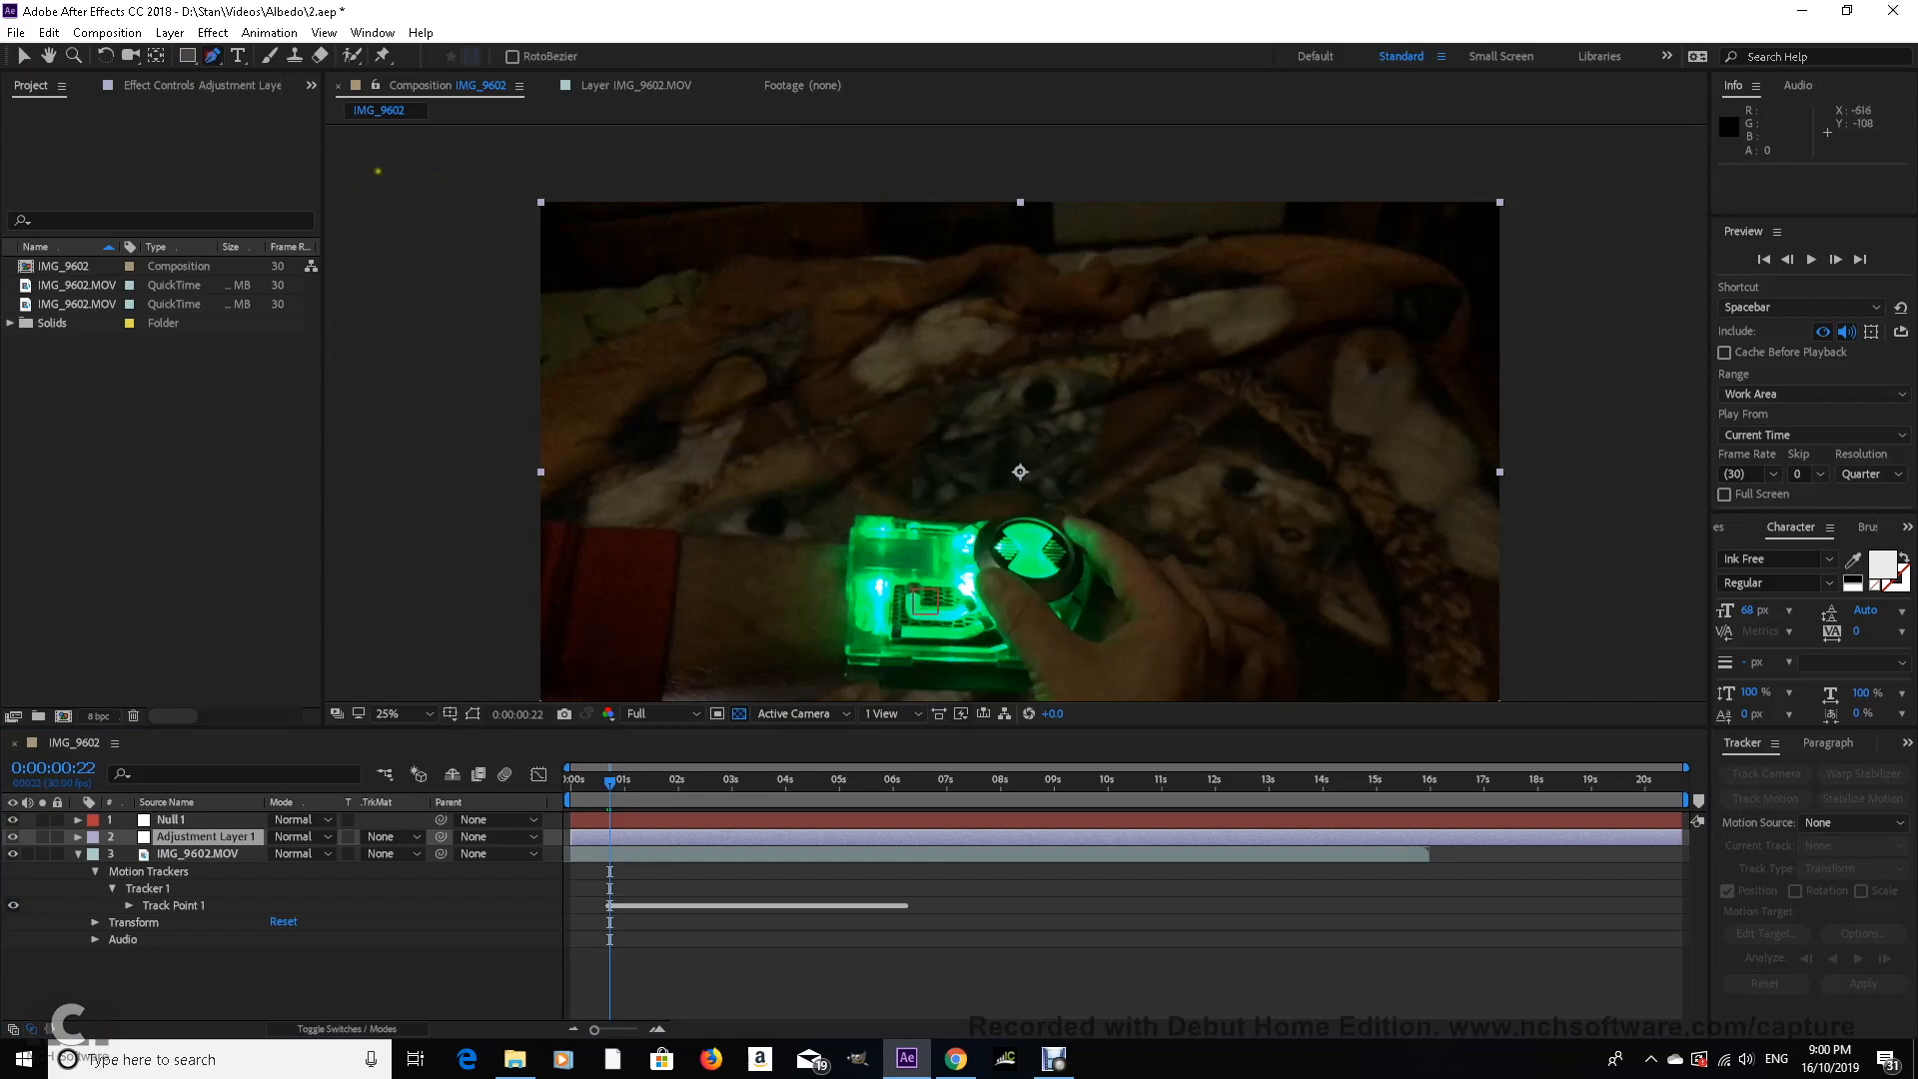
{"action": "key", "text": "v"}
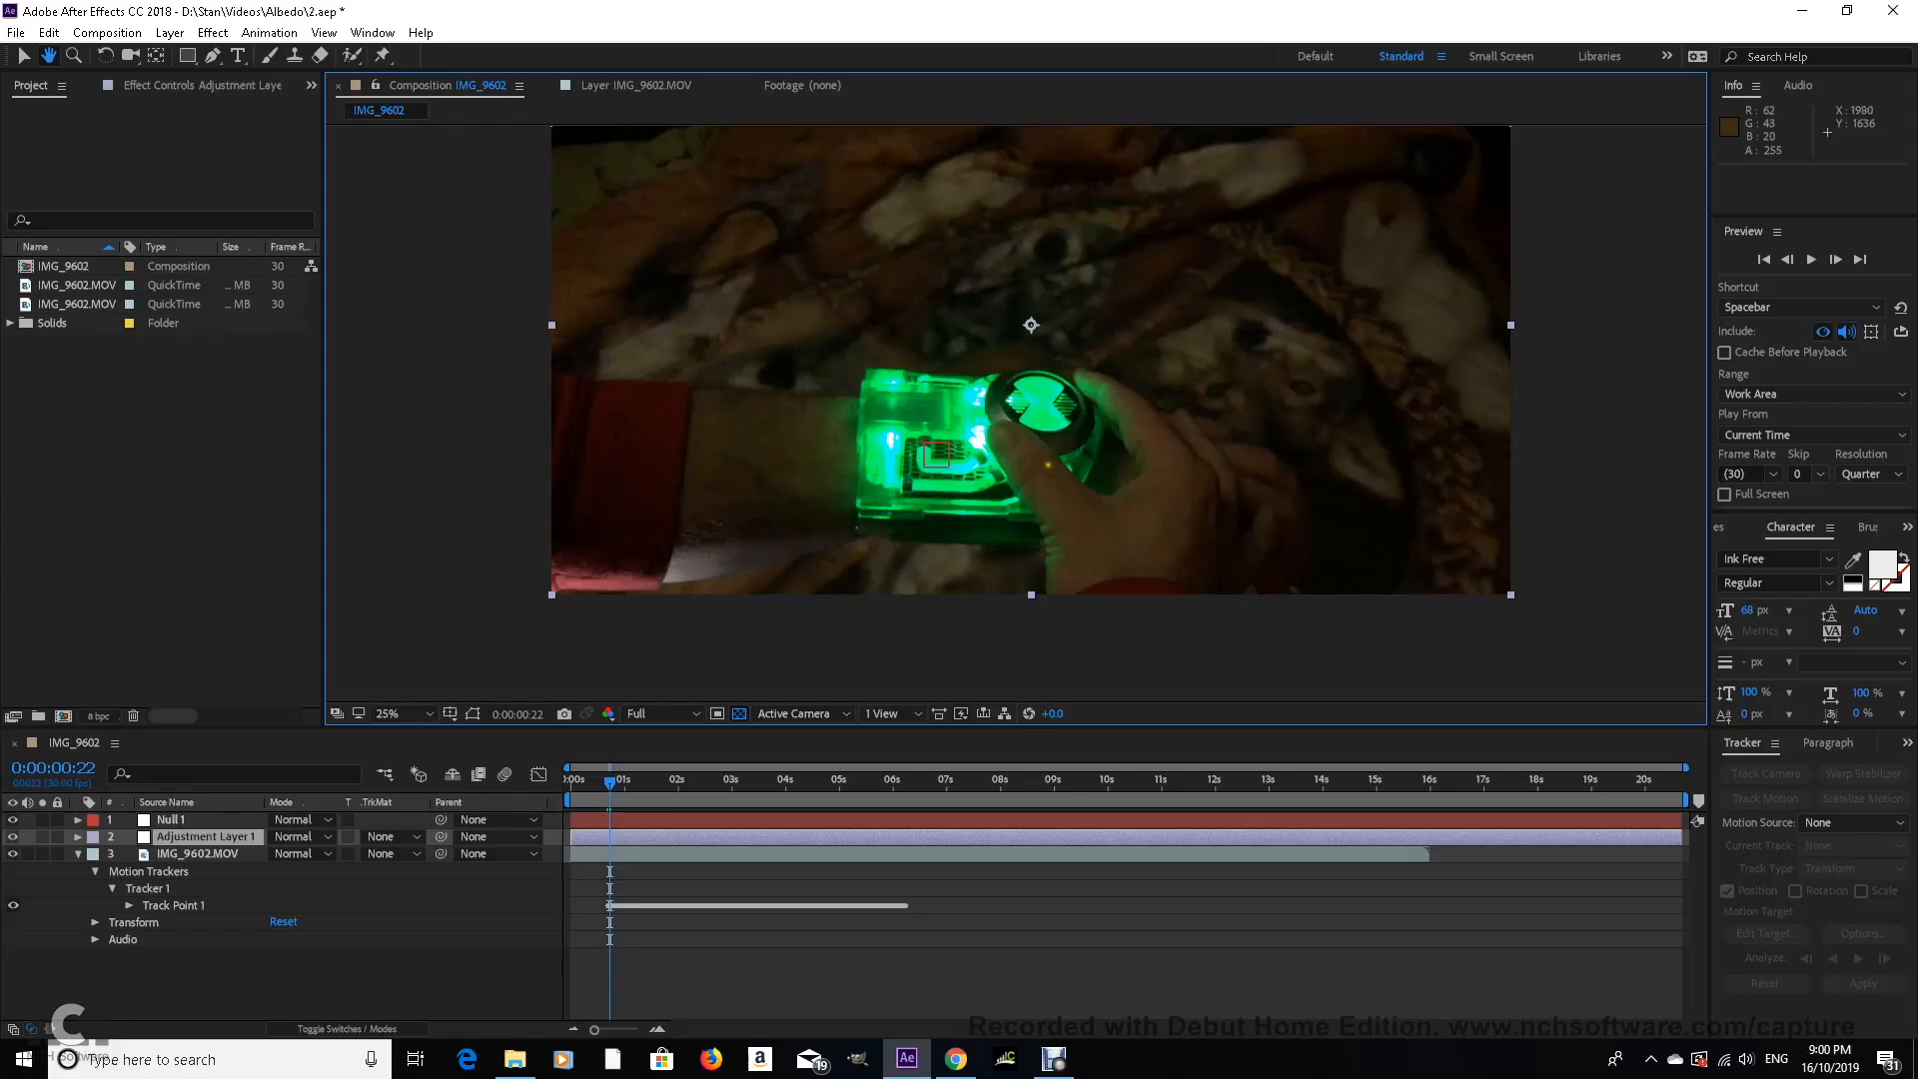
{"action": "key", "text": "g"}
{"action": "left_click", "coordinate": [1112, 389]}
{"action": "left_click", "coordinate": [1224, 440]}
{"action": "left_click", "coordinate": [1317, 625]}
{"action": "left_click", "coordinate": [1241, 841]}
{"action": "left_click", "coordinate": [1074, 977]}
{"action": "left_click", "coordinate": [869, 891]}
{"action": "left_click", "coordinate": [510, 845]}
{"action": "left_click", "coordinate": [821, 412]}
{"action": "left_click", "coordinate": [861, 377]}
{"action": "left_click", "coordinate": [920, 364]}
{"action": "left_click", "coordinate": [1015, 364]}
{"action": "left_click", "coordinate": [1074, 364]}
{"action": "key", "text": "f"}
{"action": "left_click_drag", "start_coordinate": [298, 871], "coordinate": [330, 871]}
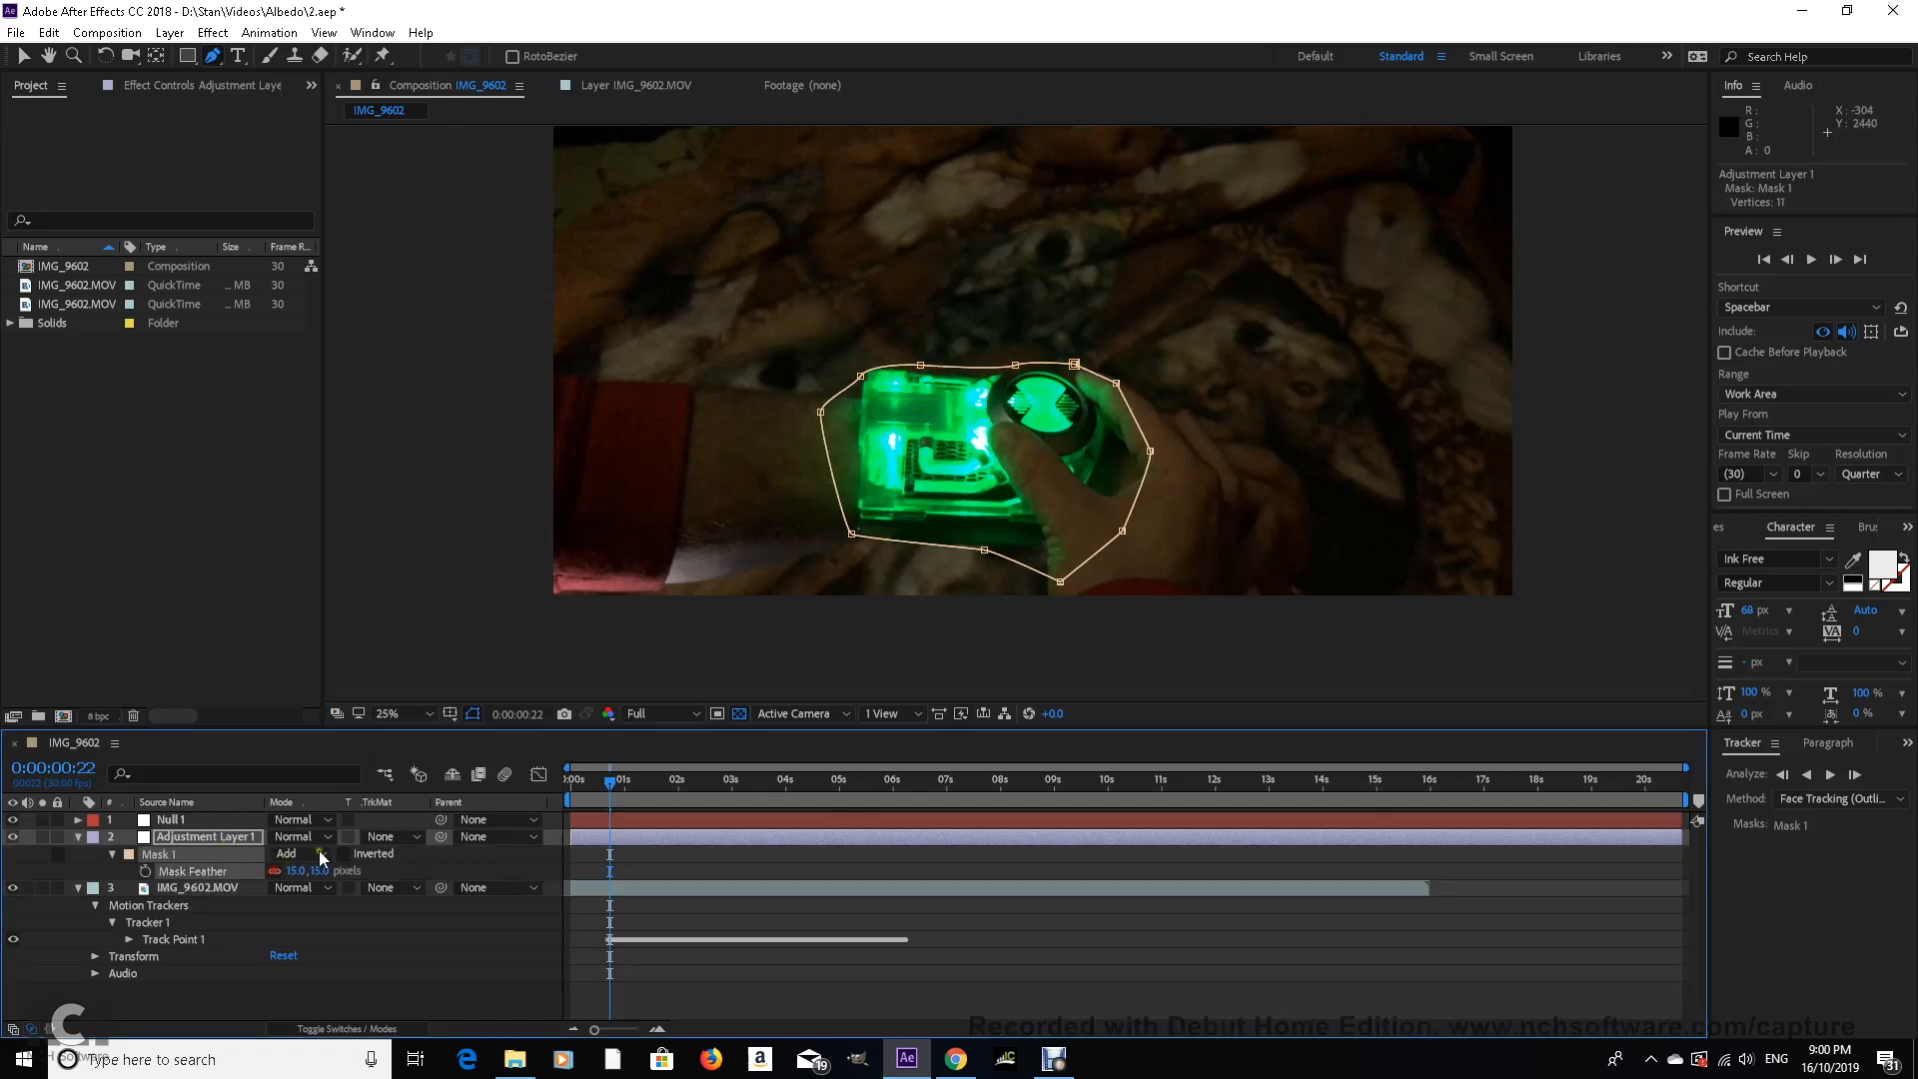
Step: Find the Change to Color effect and apply it to the adjustment layer
{"action": "left_click", "coordinate": [1907, 527]}
{"action": "left_click", "coordinate": [1843, 553]}
{"action": "left_click", "coordinate": [1833, 555]}
{"action": "type", "text": "change"}
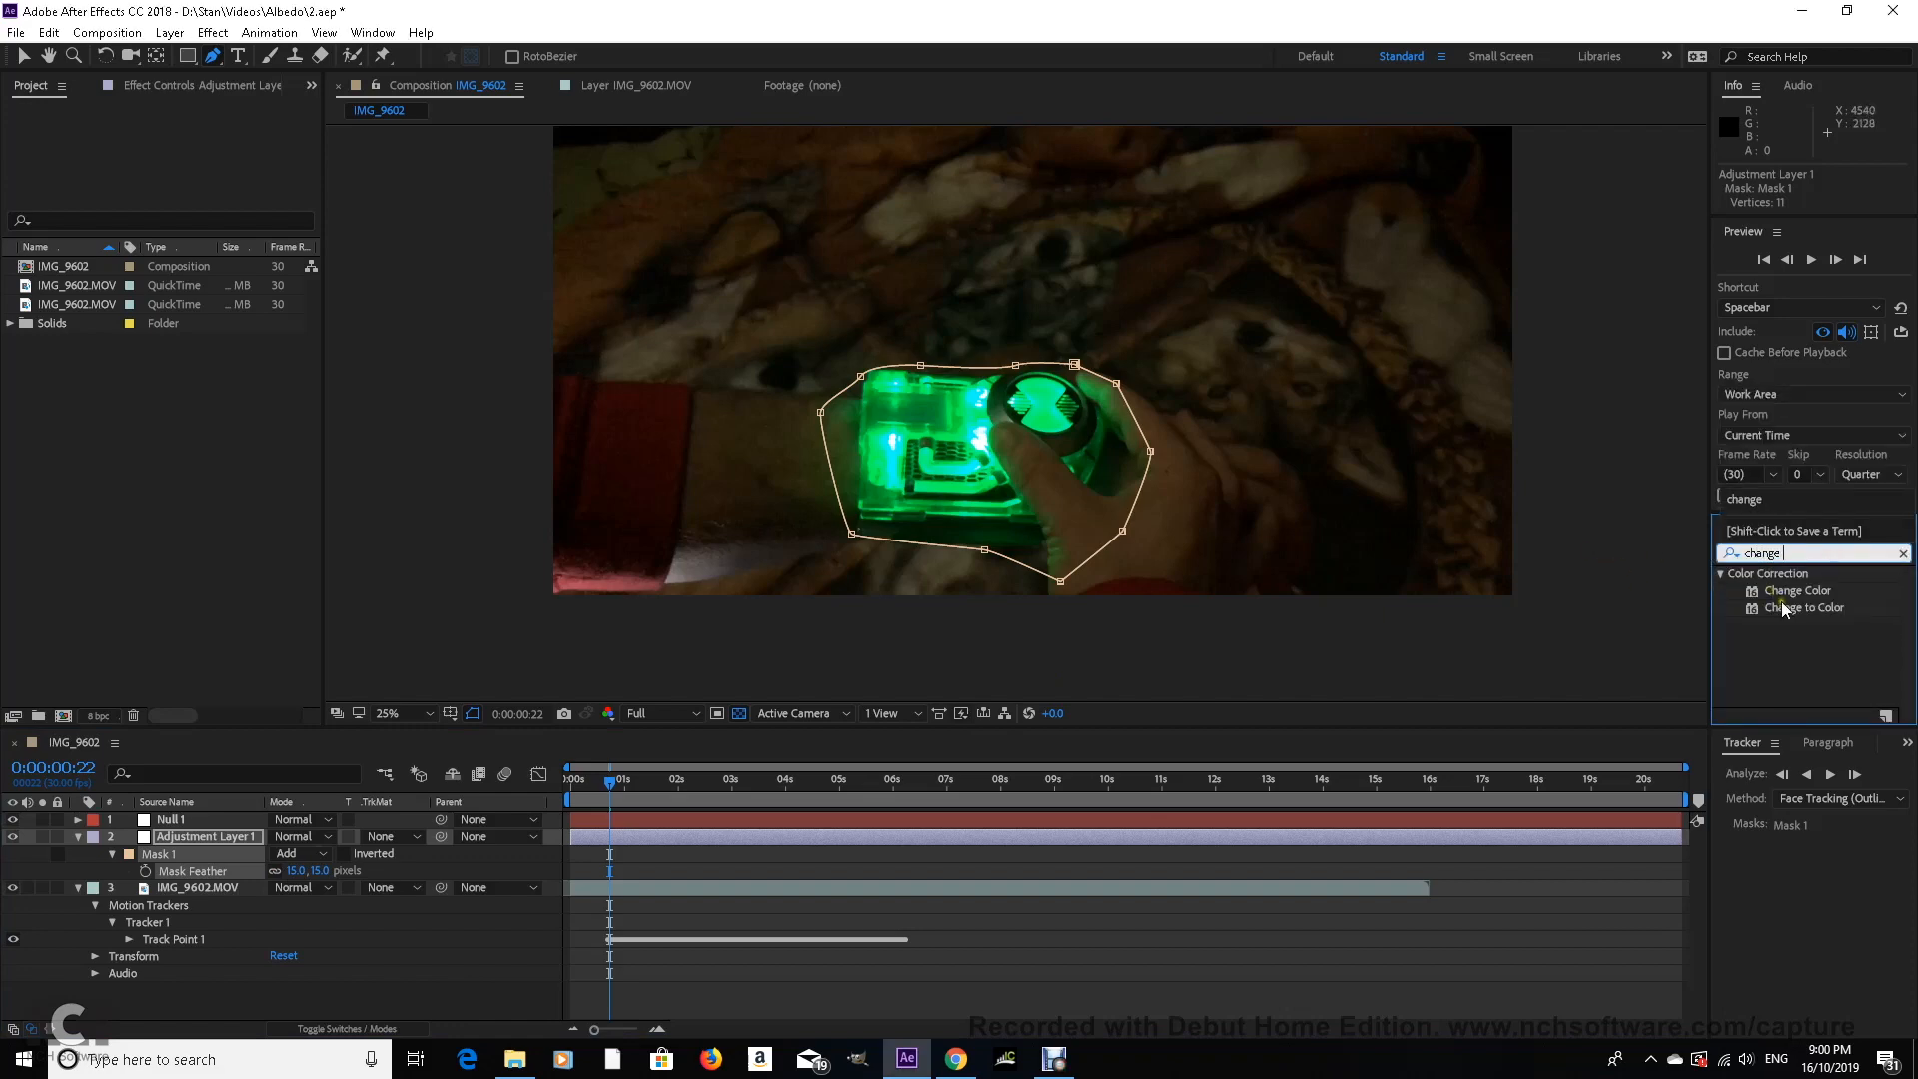
{"action": "left_click_drag", "start_coordinate": [1784, 609], "coordinate": [889, 831]}
{"action": "key", "text": "v"}
Step: At 0:00:01:00, sample the watch's green glow as the From colour and set the To colour to bright red
{"action": "left_click_drag", "start_coordinate": [729, 780], "coordinate": [623, 479]}
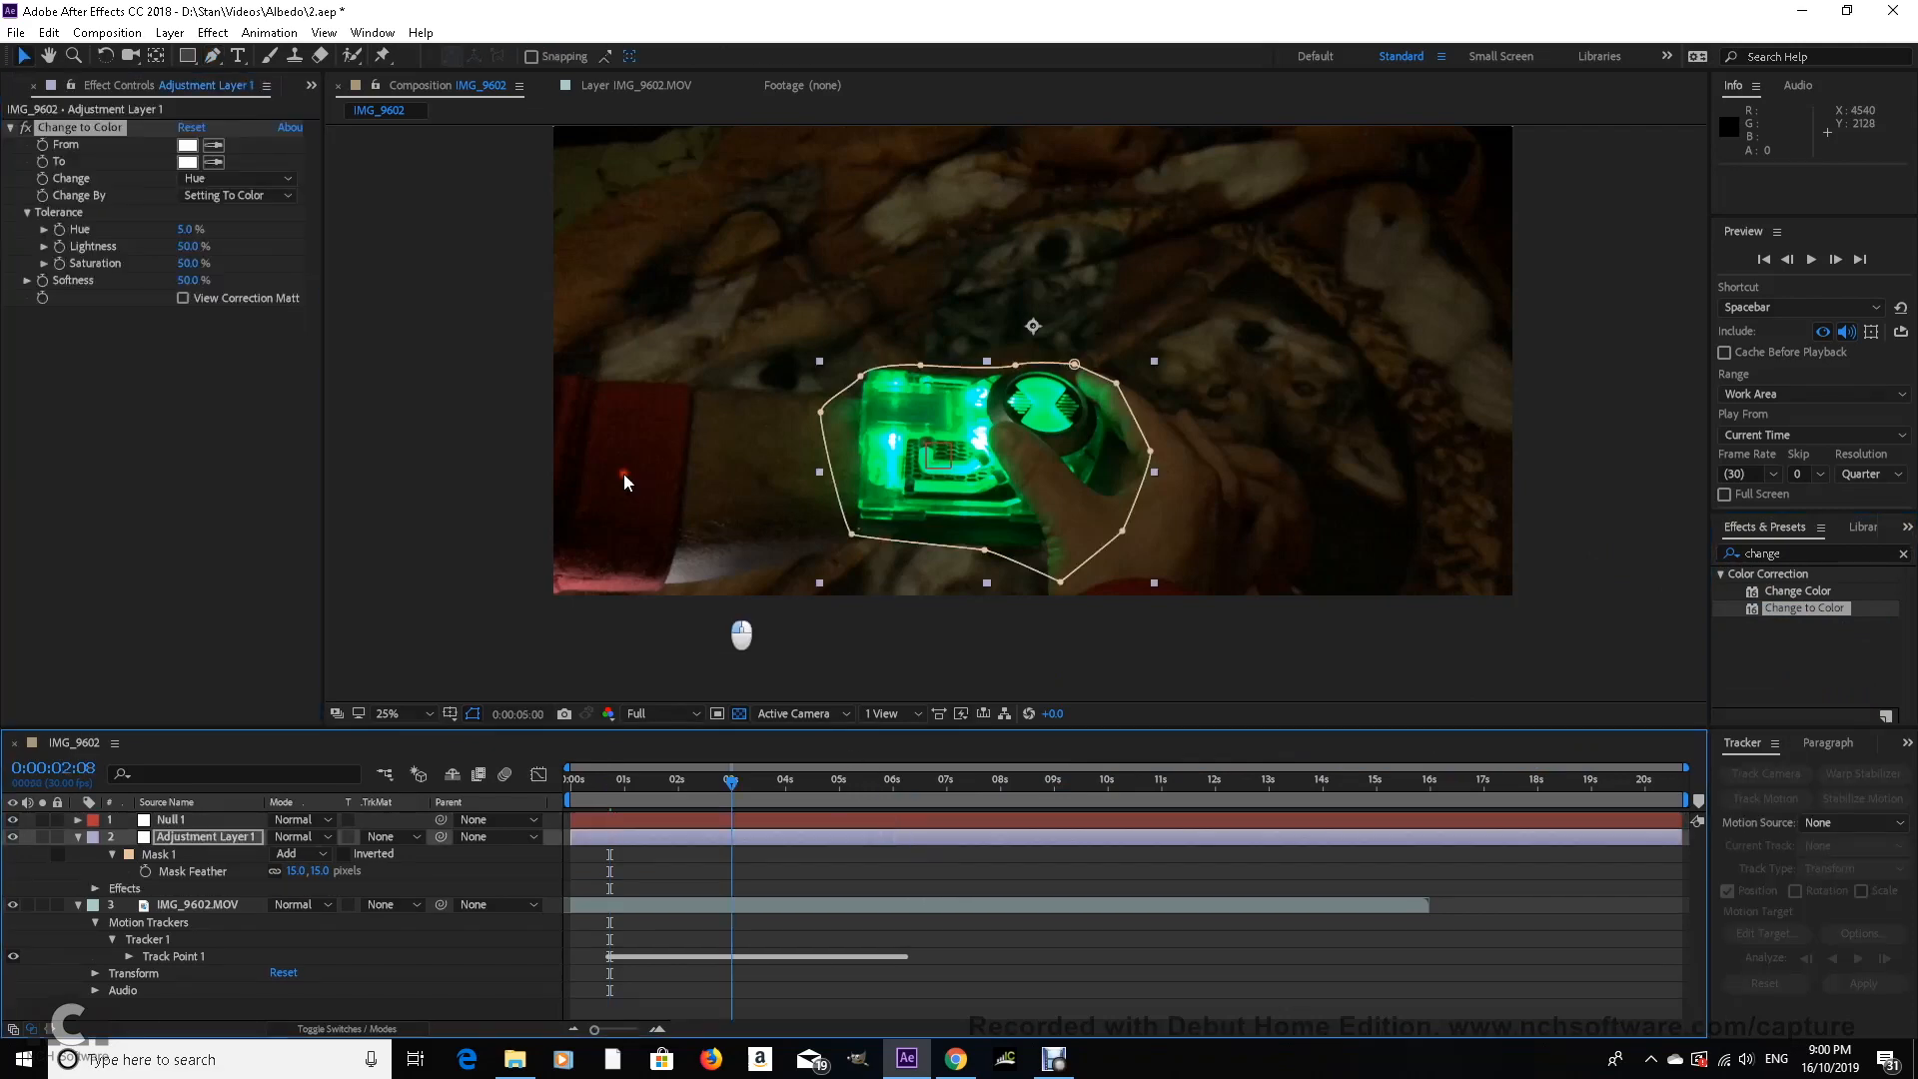
{"action": "left_click", "coordinate": [214, 146]}
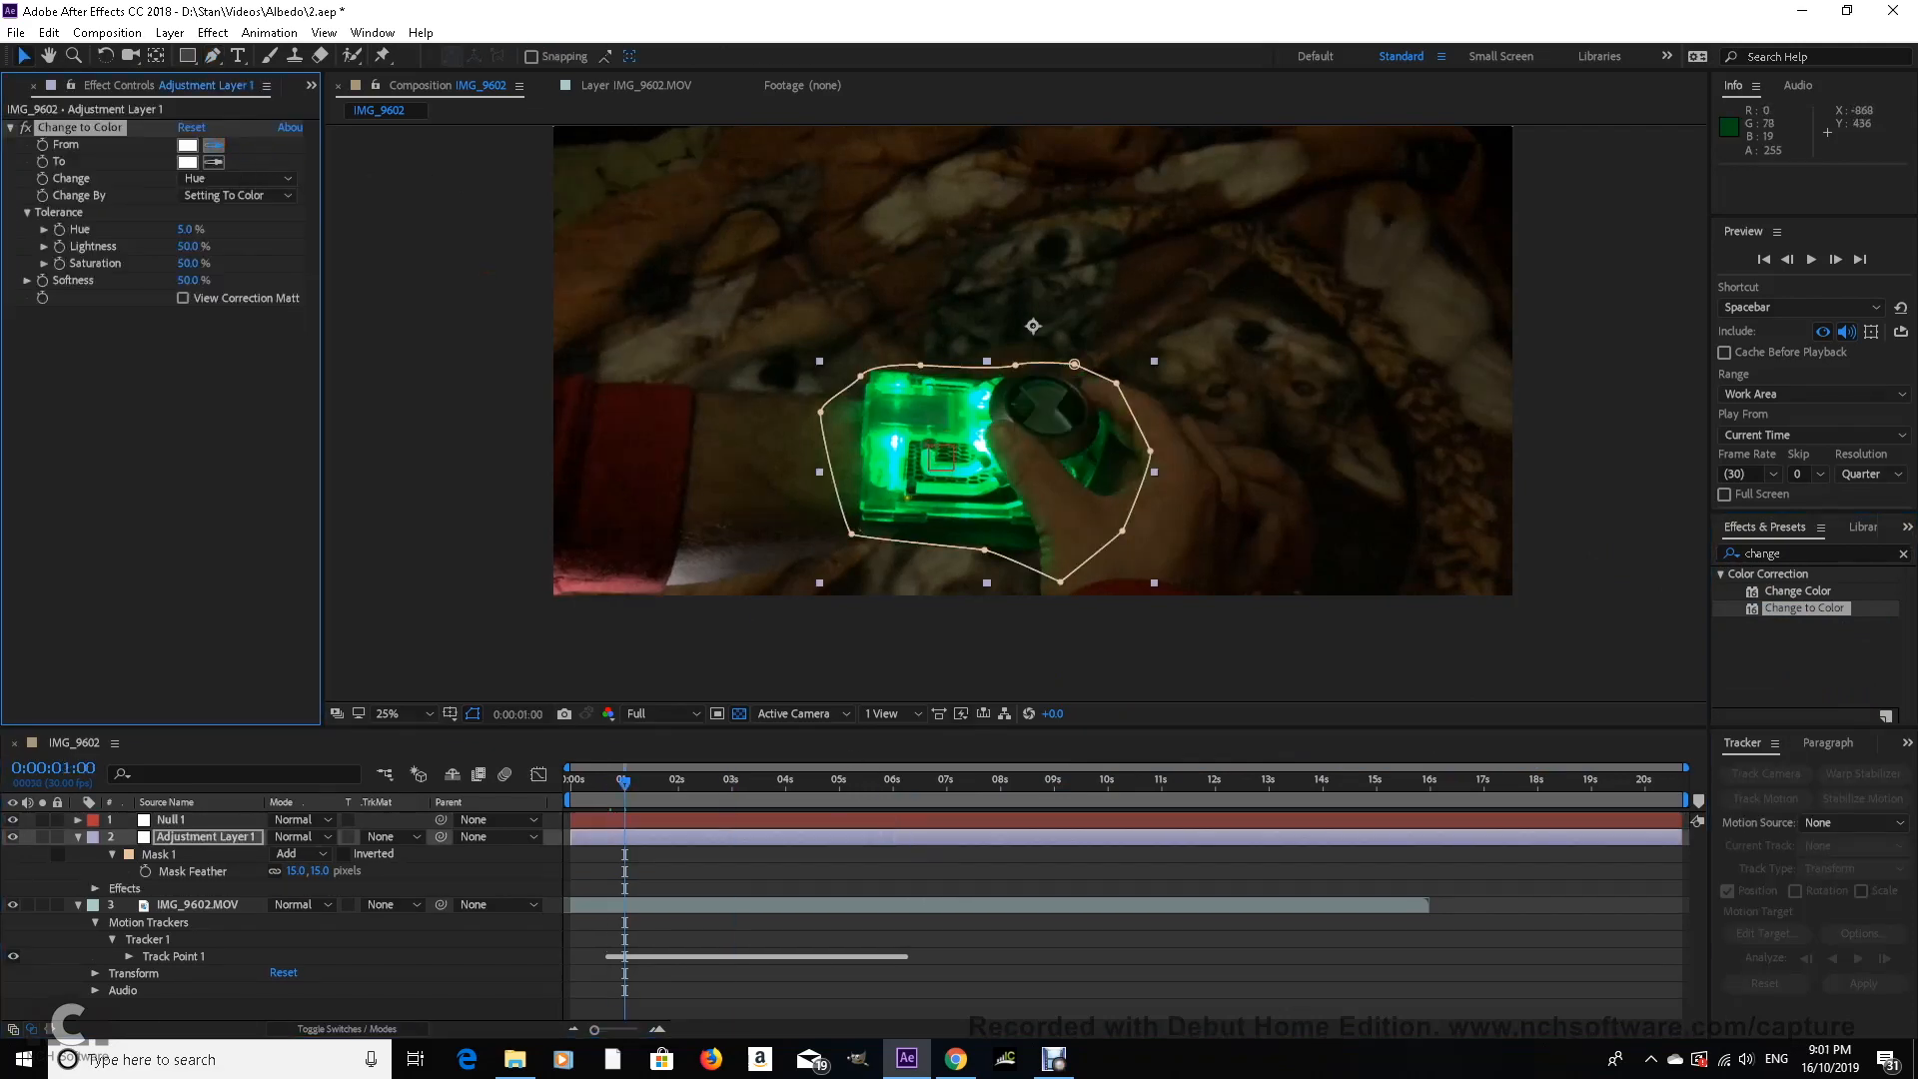
{"action": "left_click", "coordinate": [931, 487]}
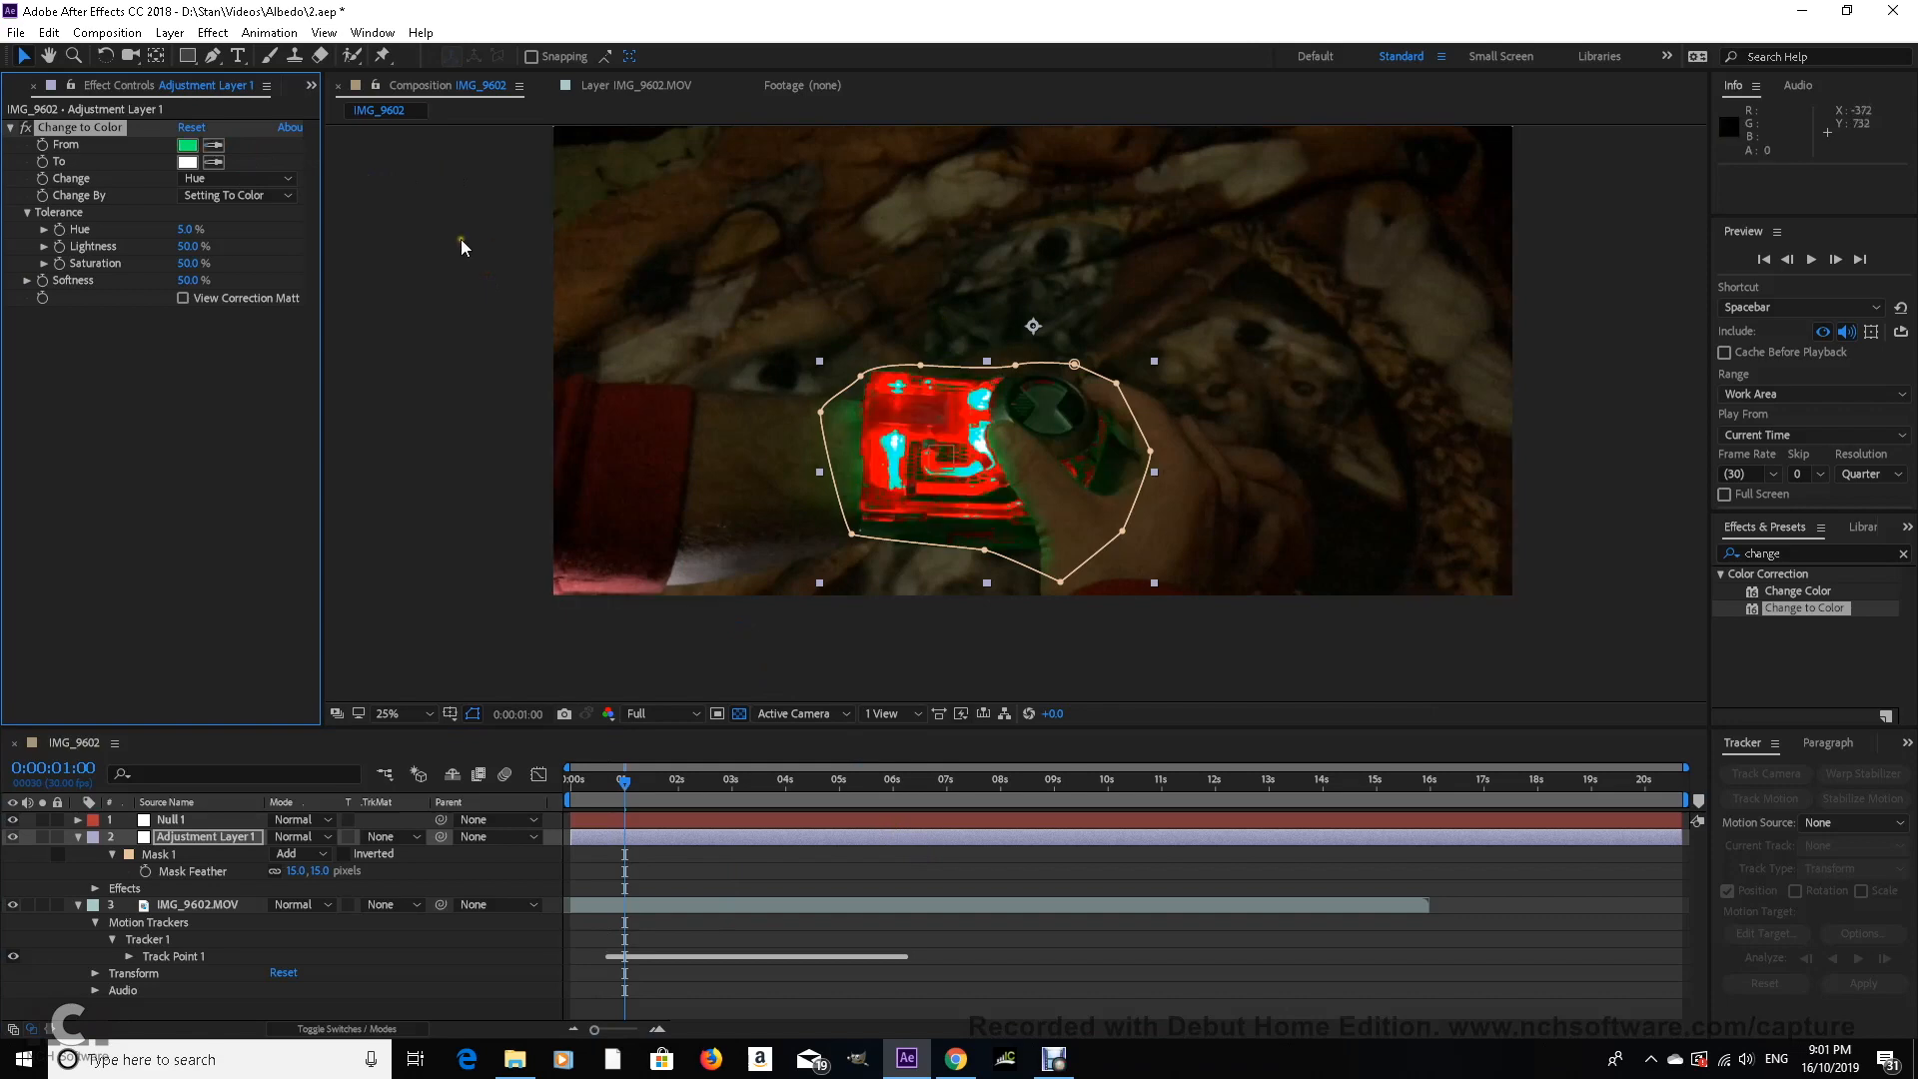
{"action": "left_click", "coordinate": [192, 162]}
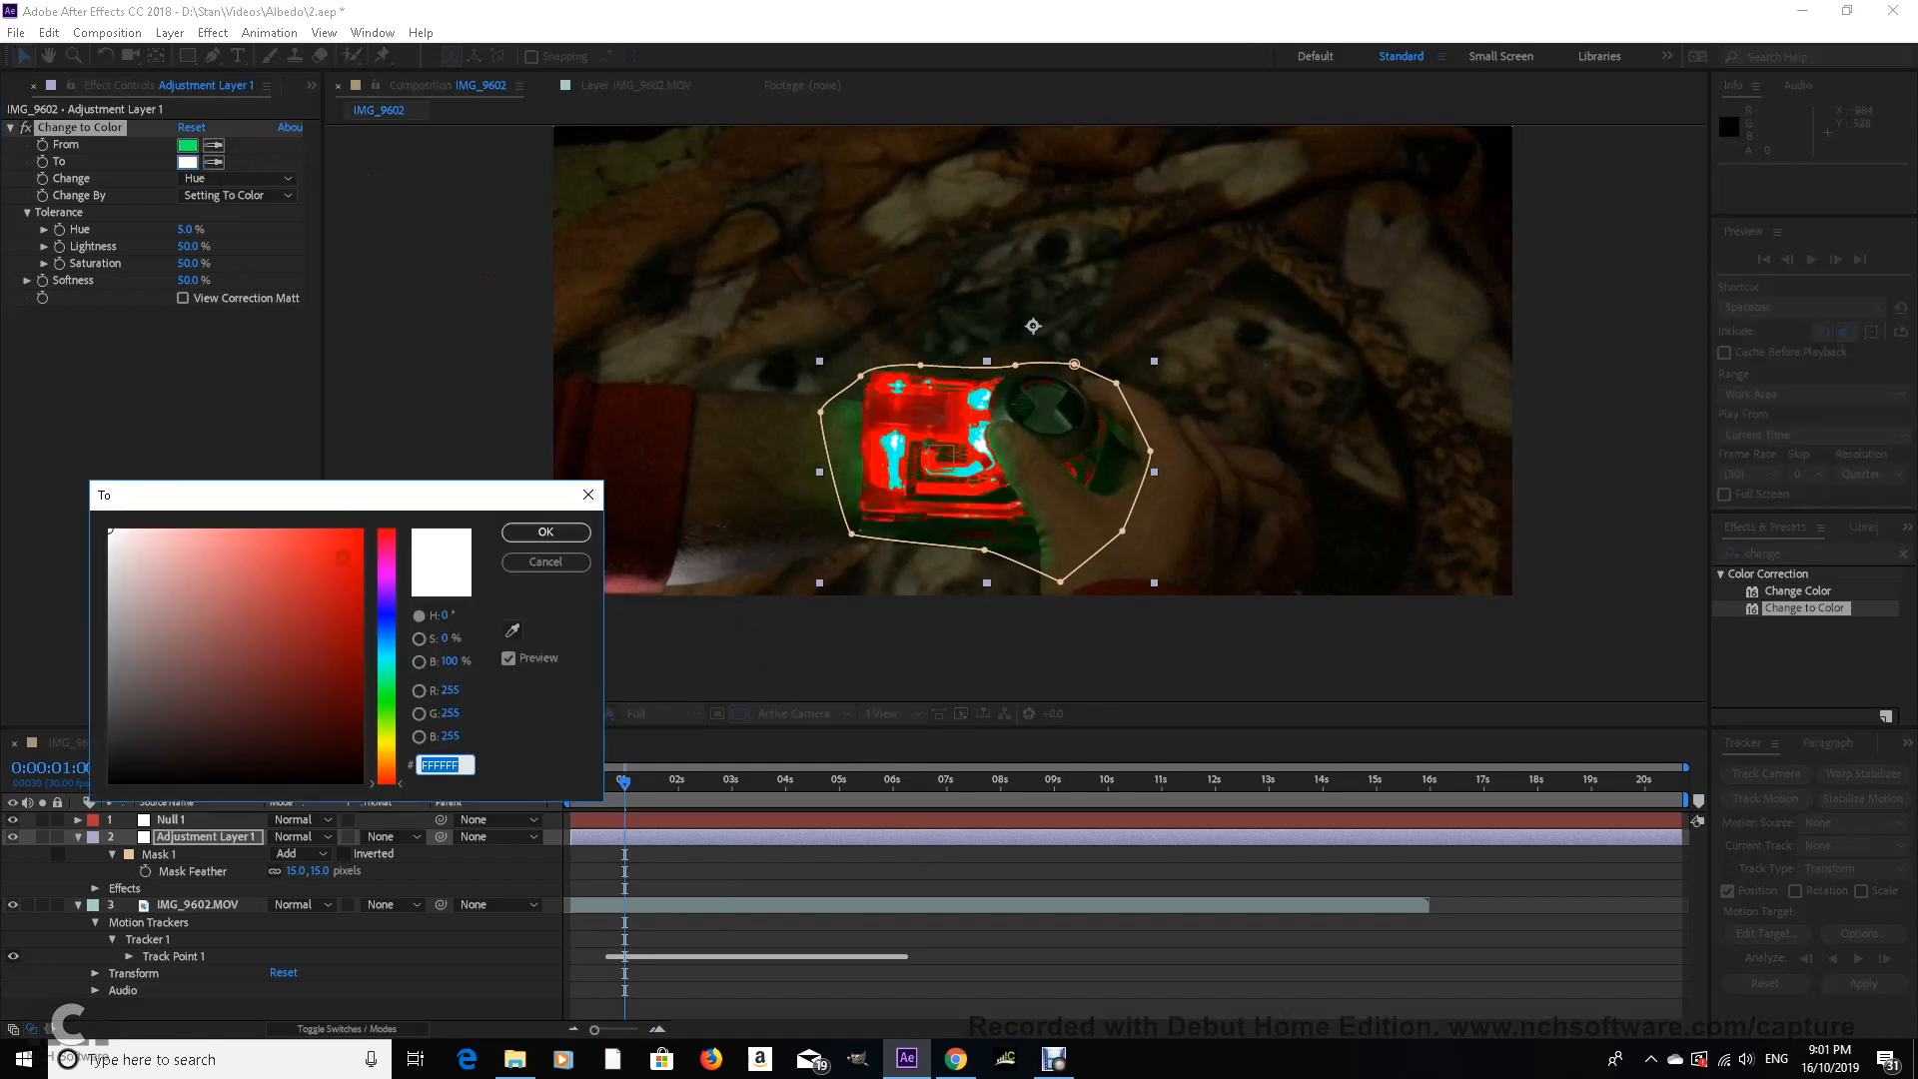
{"action": "left_click", "coordinate": [343, 556]}
{"action": "left_click", "coordinate": [545, 531]}
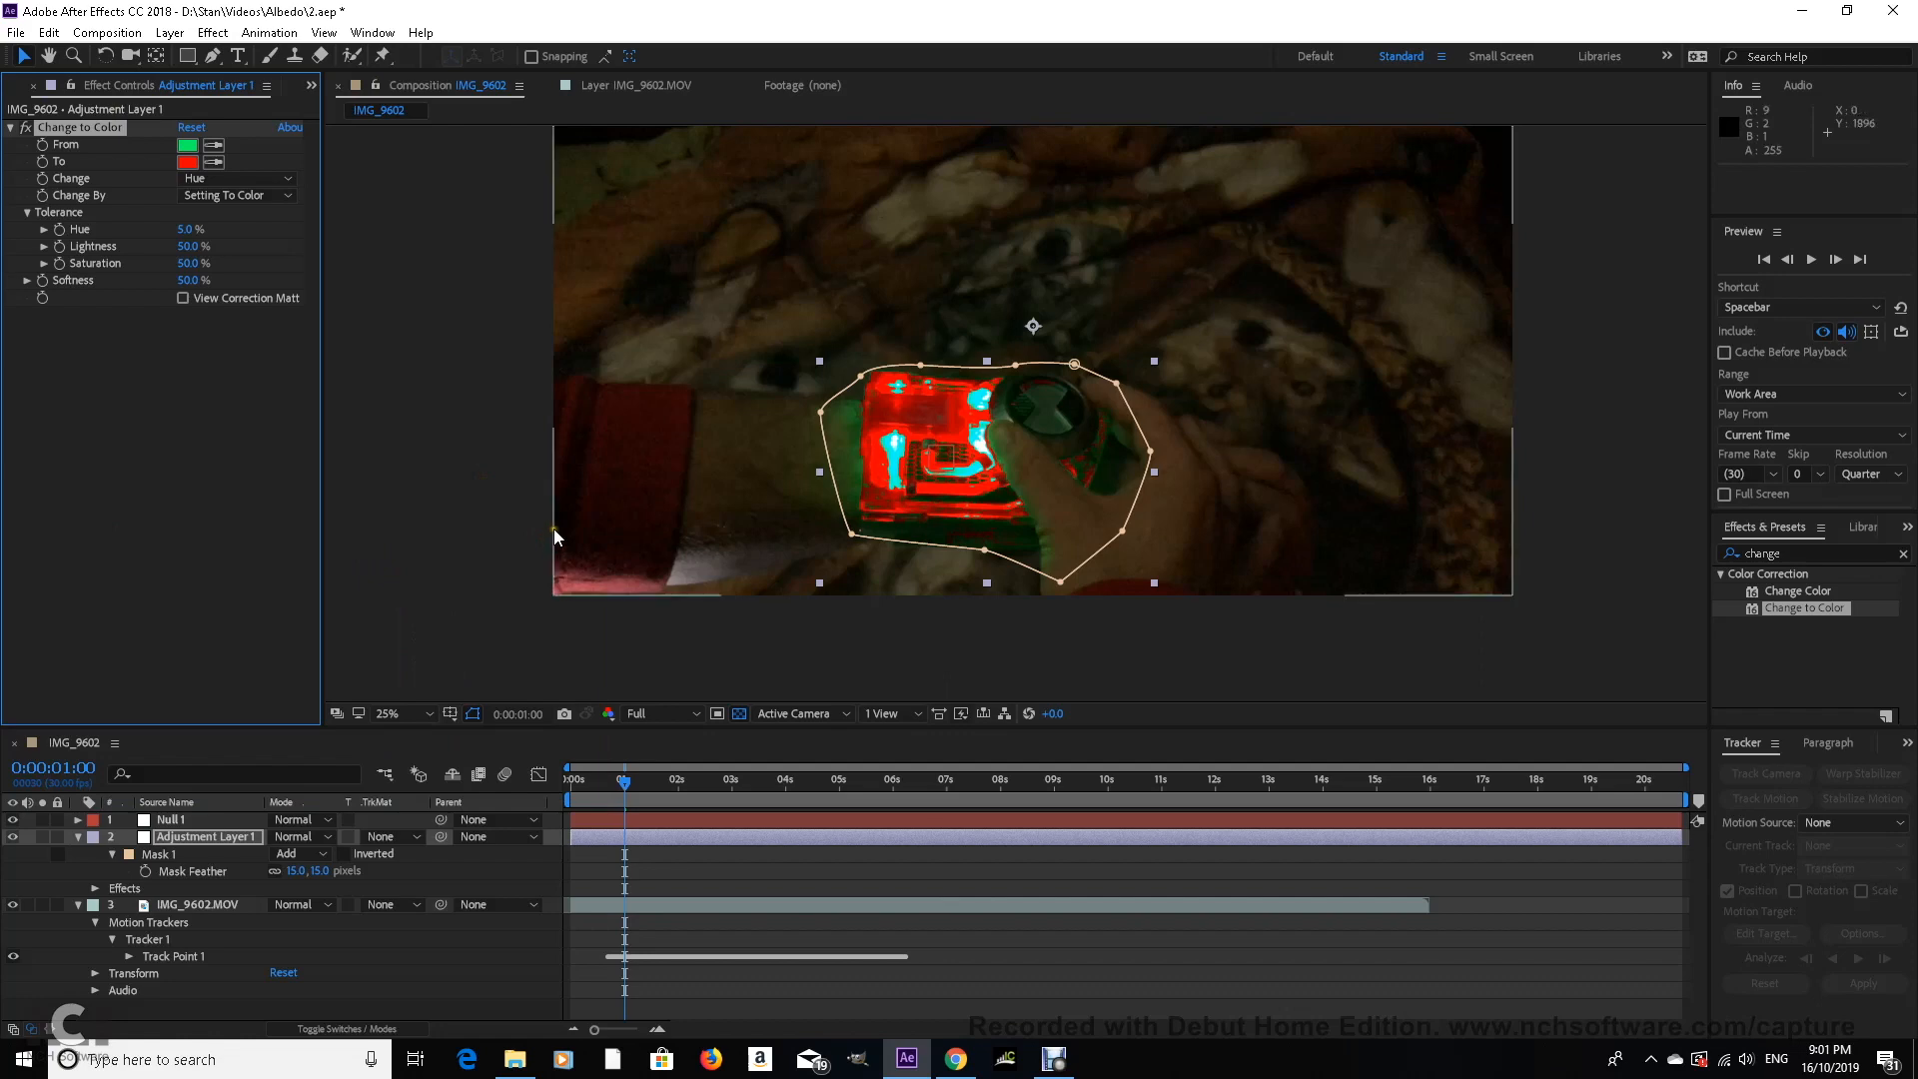
Step: Shift the From colour to a purer green, and set hue tolerance to 39.5%, saturation tolerance to 100% and softness to 64%
{"action": "left_click", "coordinate": [187, 145]}
{"action": "left_click_drag", "start_coordinate": [388, 691], "coordinate": [399, 690]}
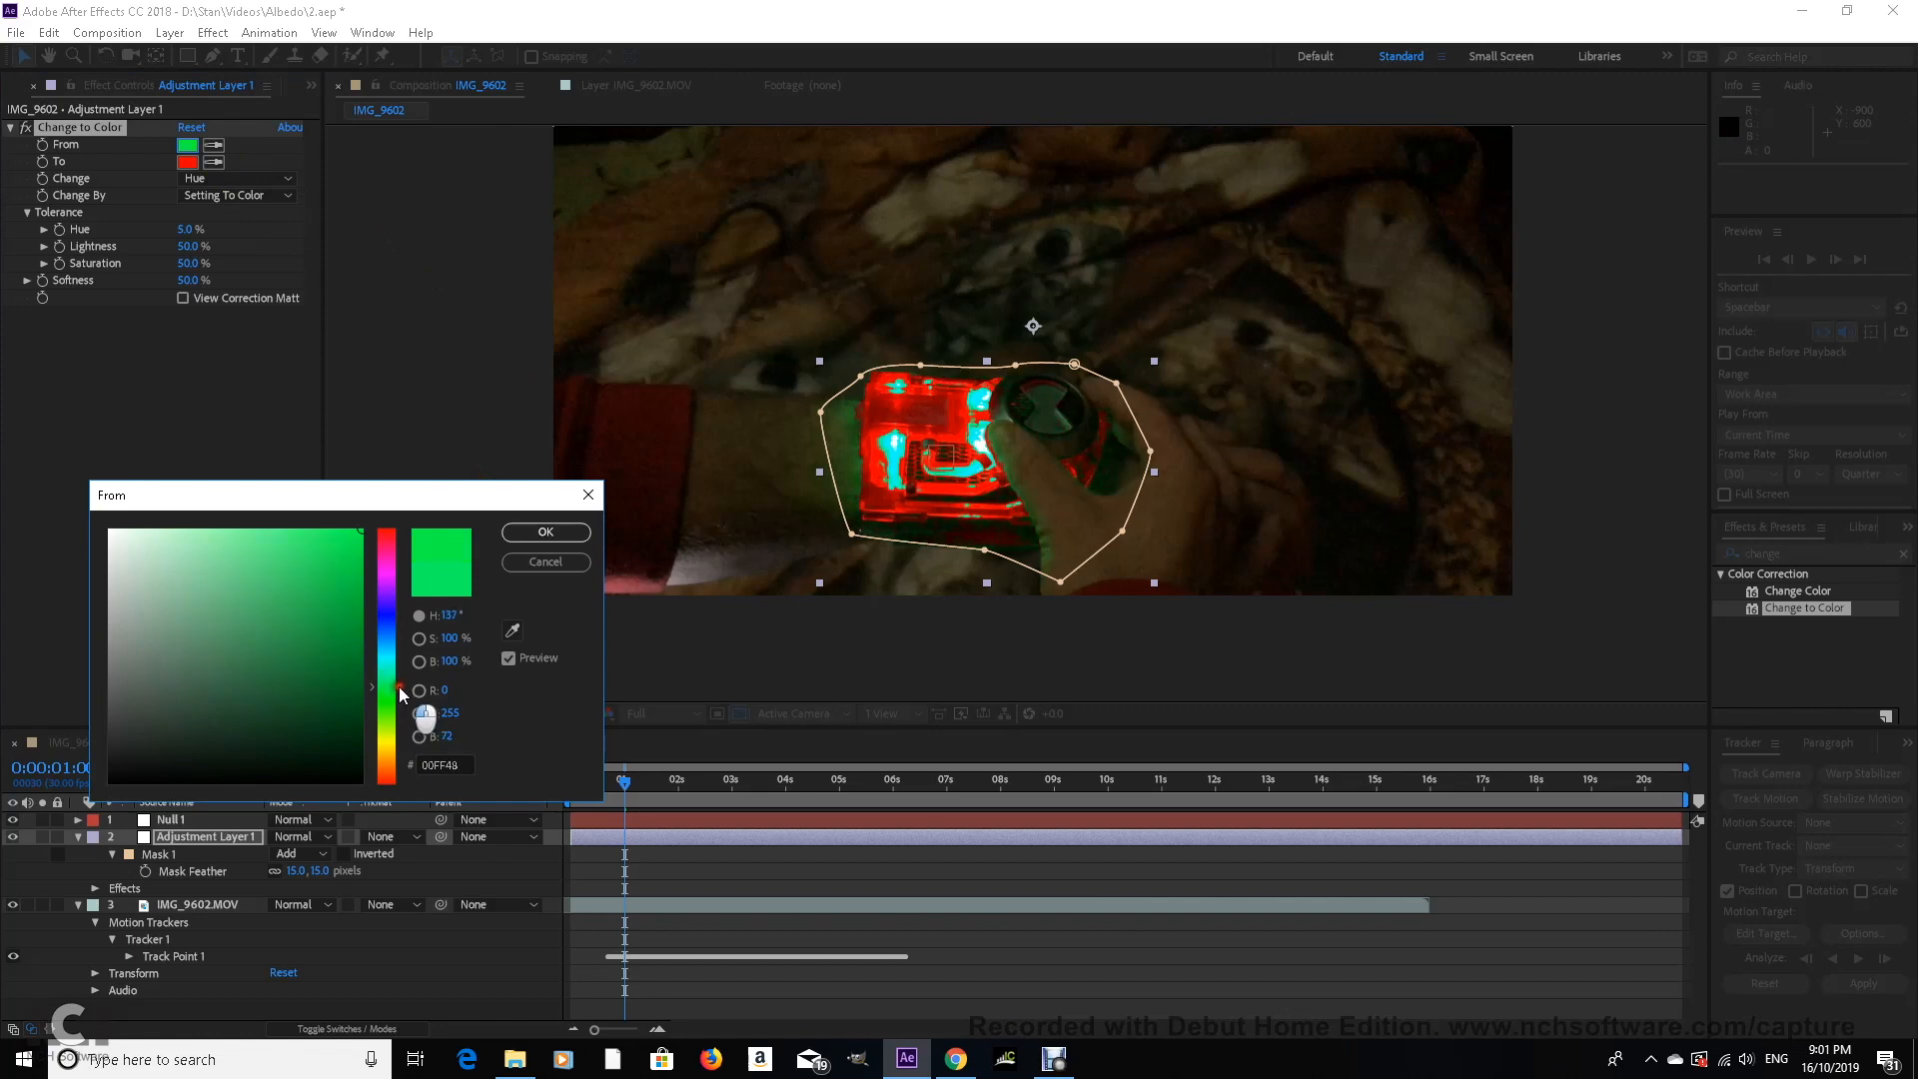
{"action": "left_click", "coordinate": [532, 532]}
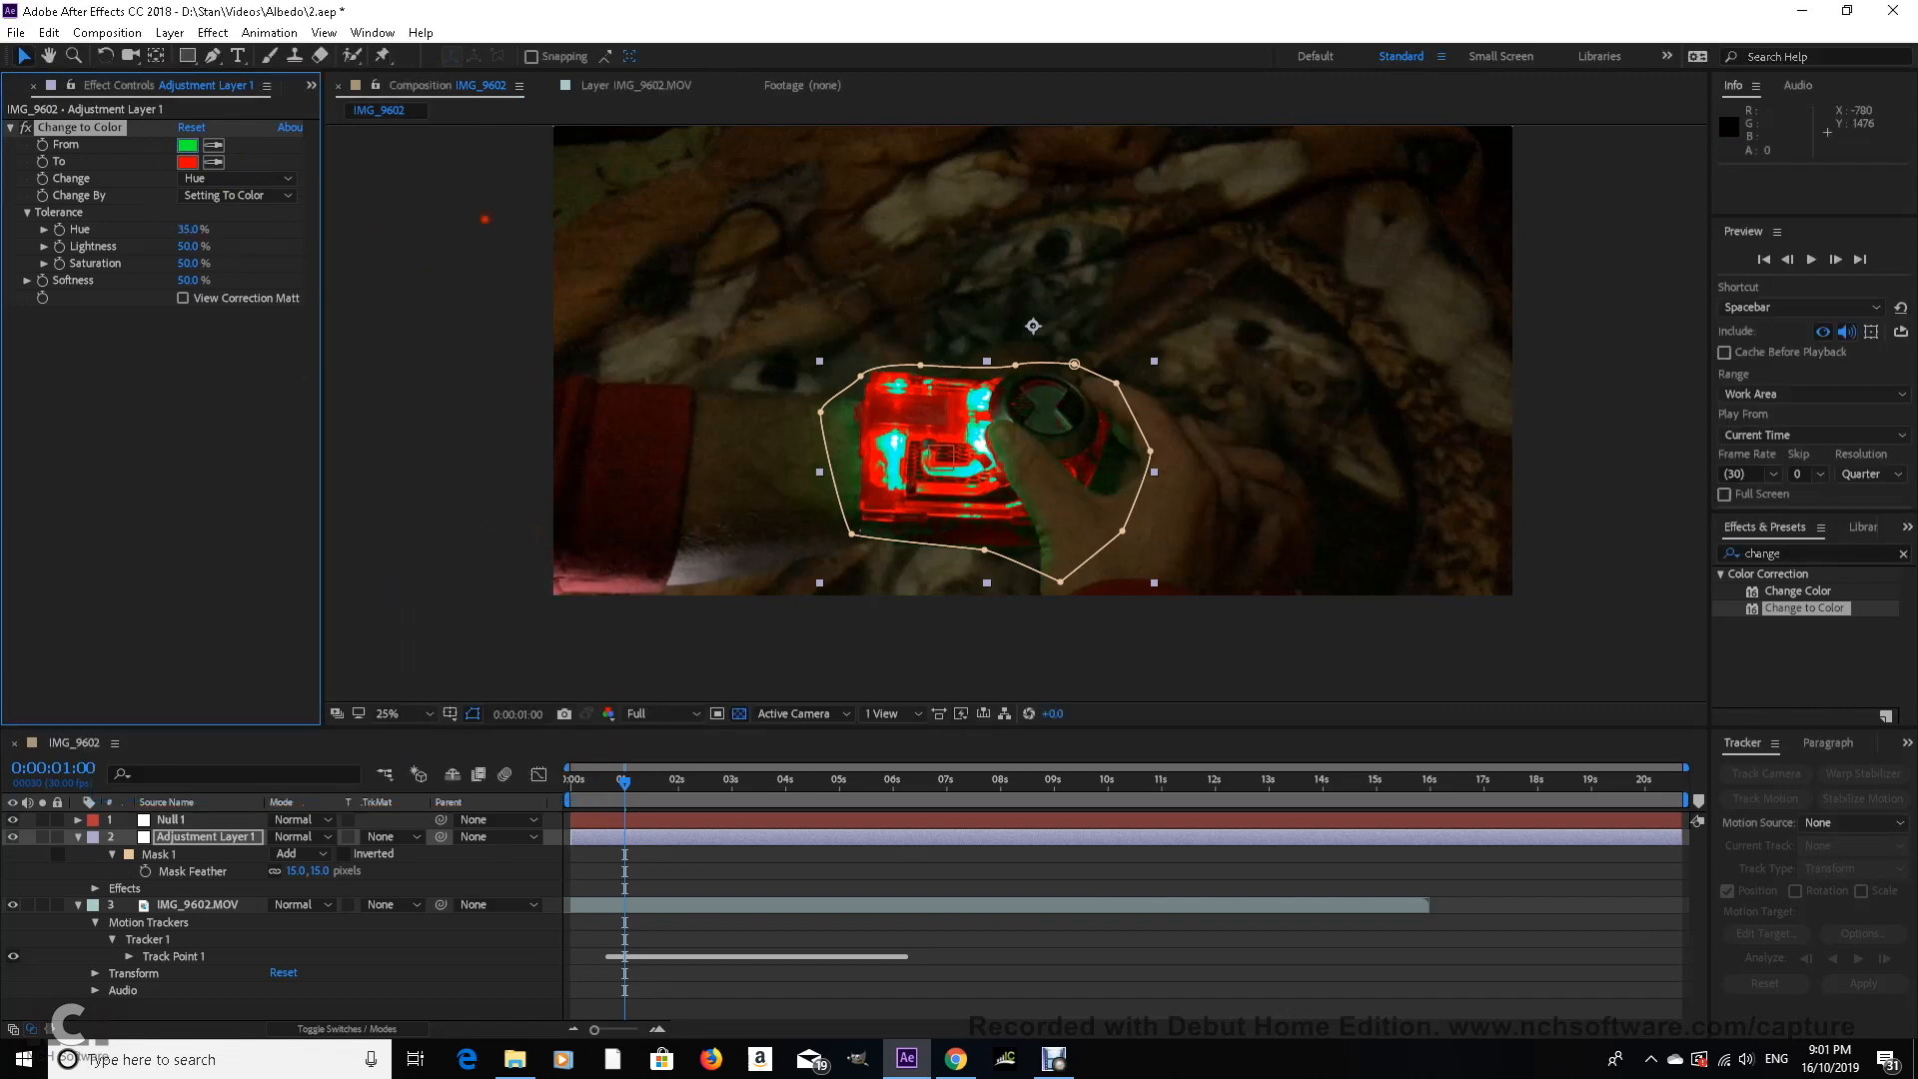
{"action": "left_click_drag", "start_coordinate": [314, 219], "coordinate": [763, 235]}
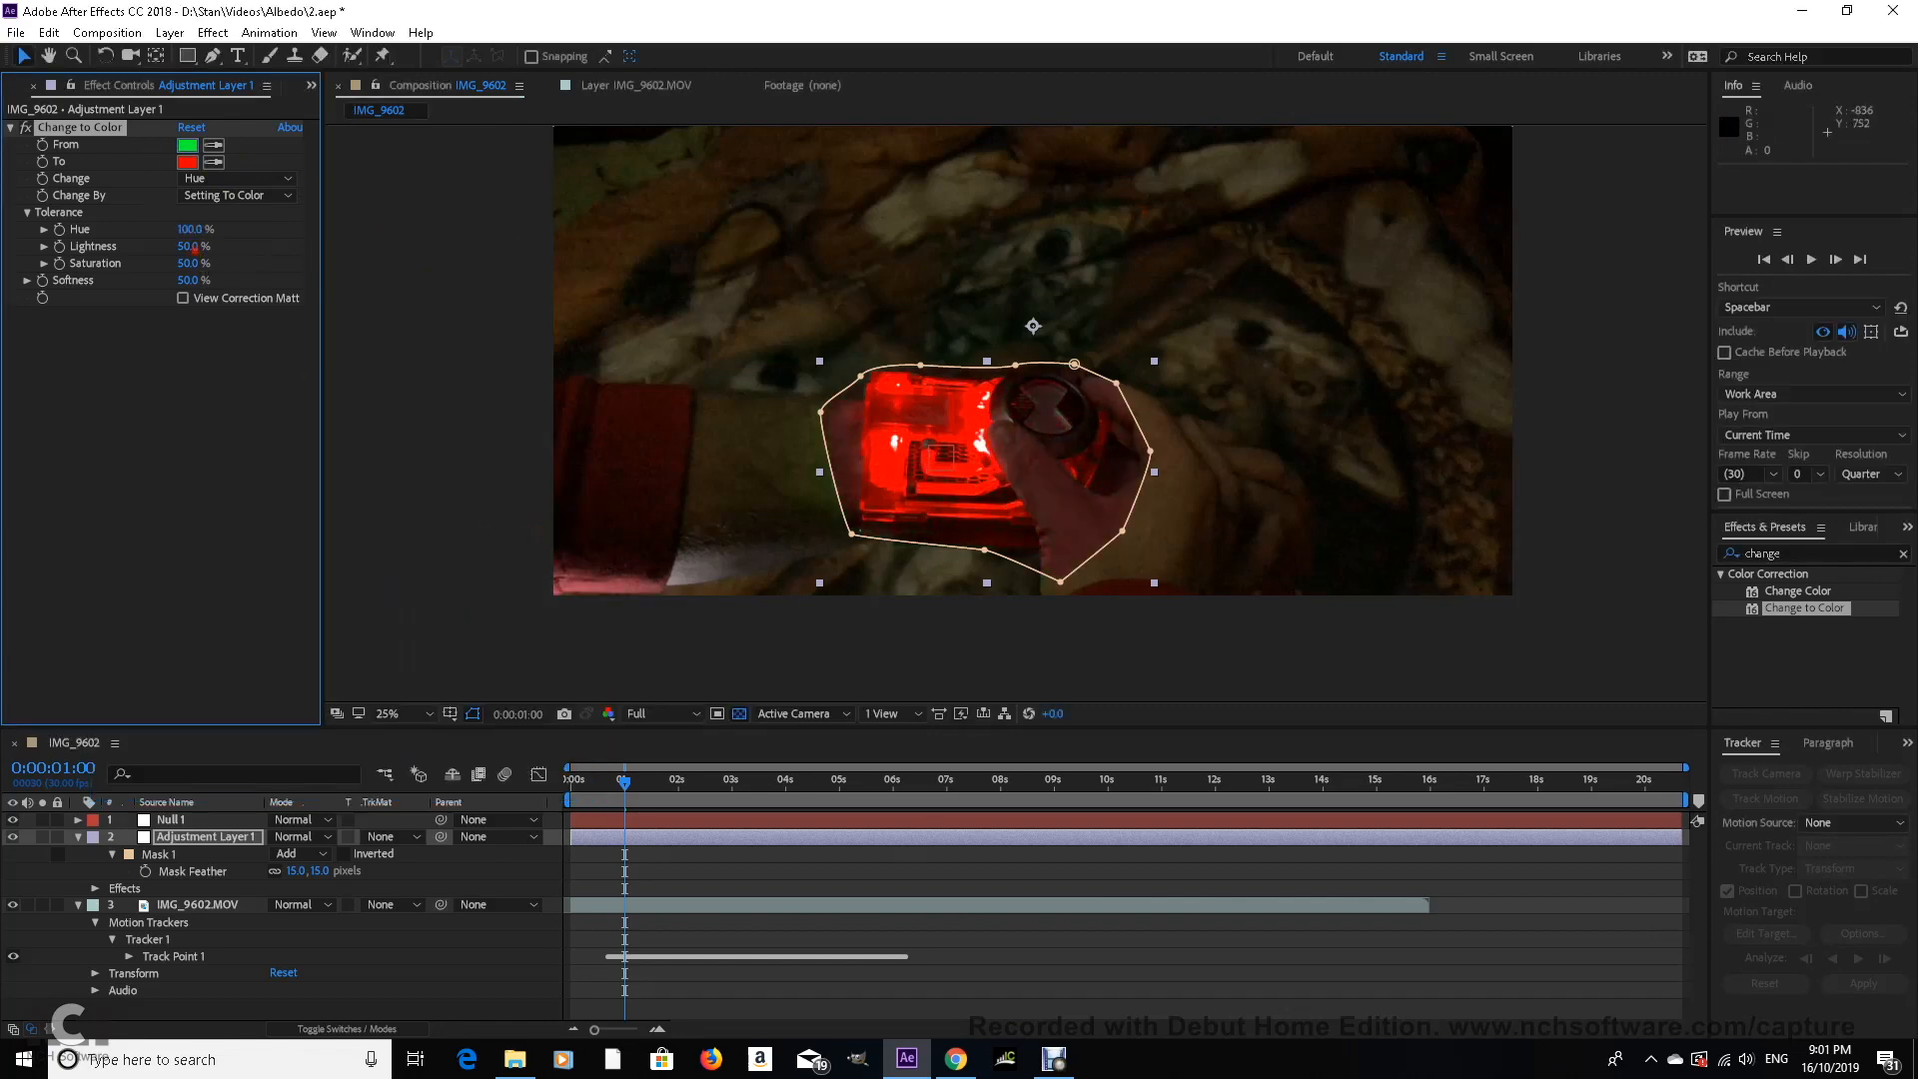
{"action": "left_click_drag", "start_coordinate": [868, 245], "coordinate": [404, 270]}
Step: Set the adjustment layer's mask feather to 229 pixels and its mask expansion to 77 pixels
{"action": "left_click", "coordinate": [236, 841]}
{"action": "key", "text": "f"}
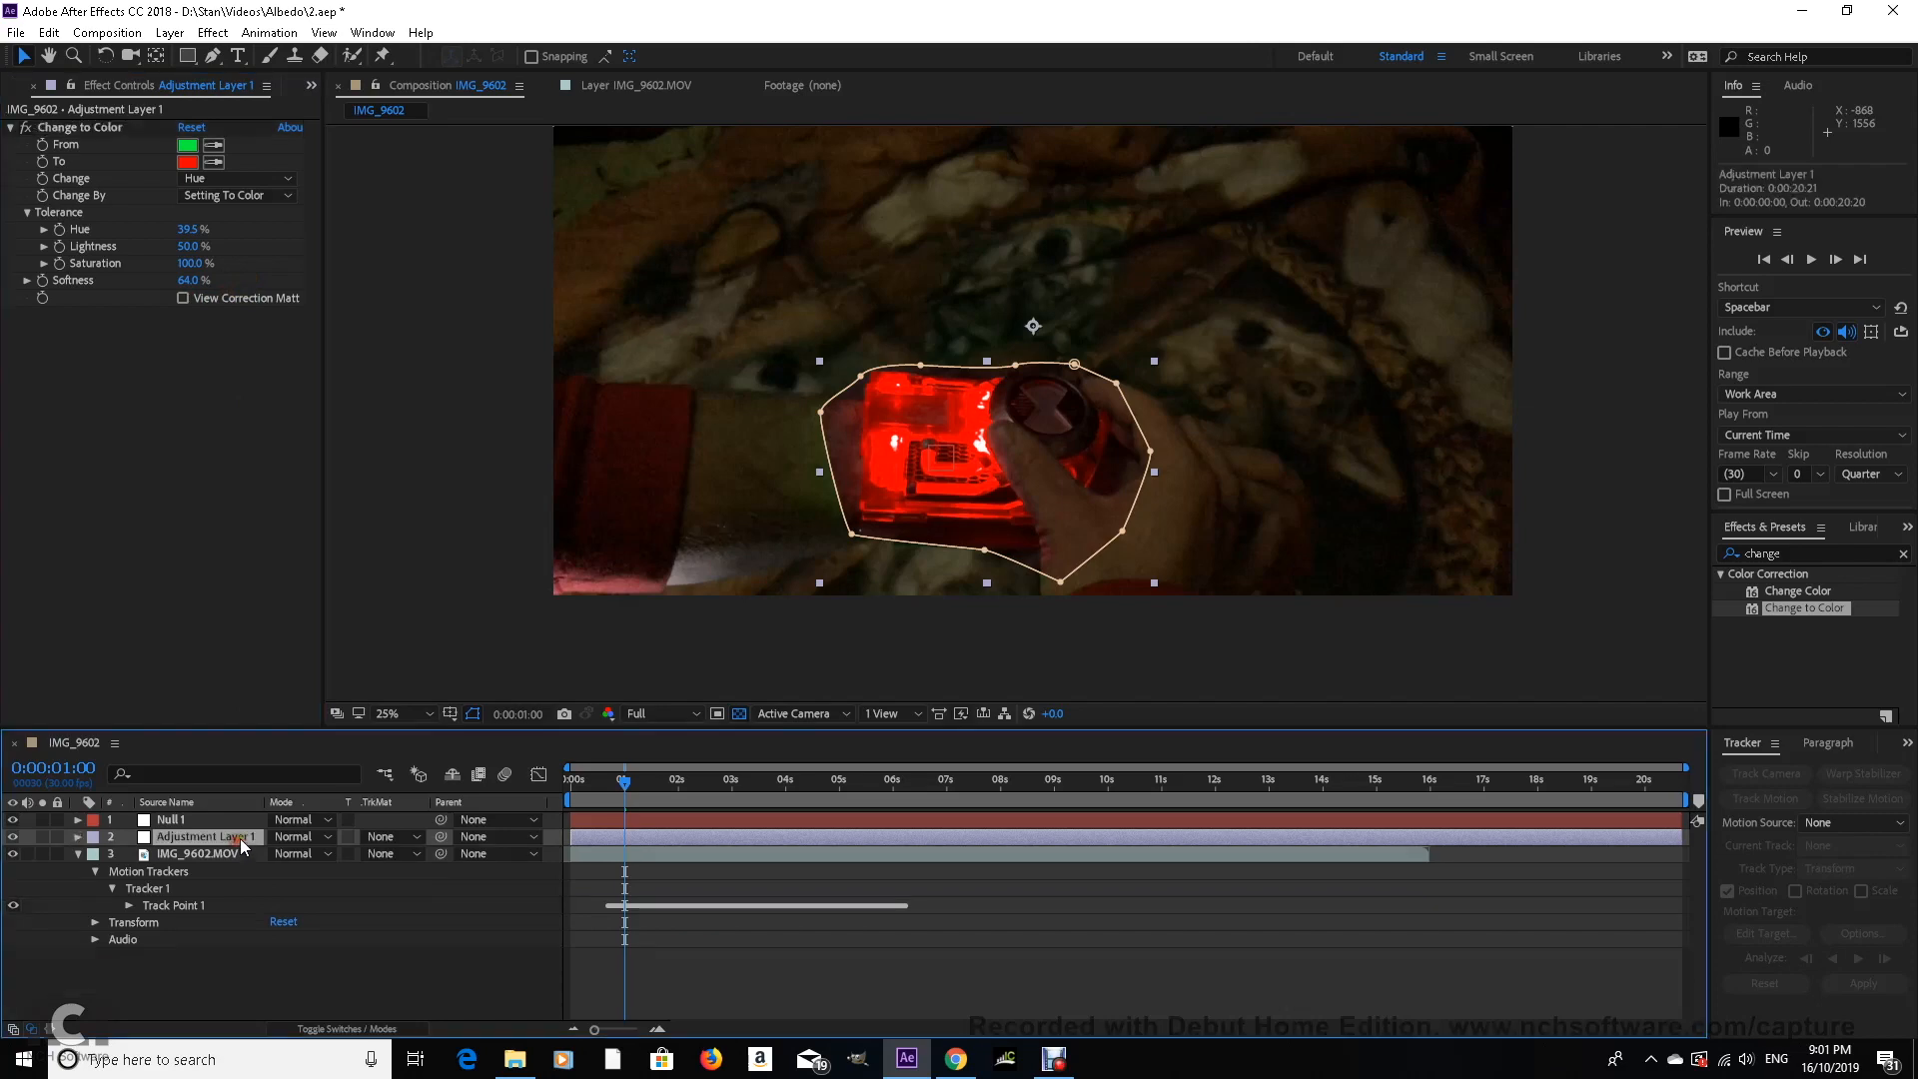
{"action": "left_click_drag", "start_coordinate": [295, 870], "coordinate": [310, 870]}
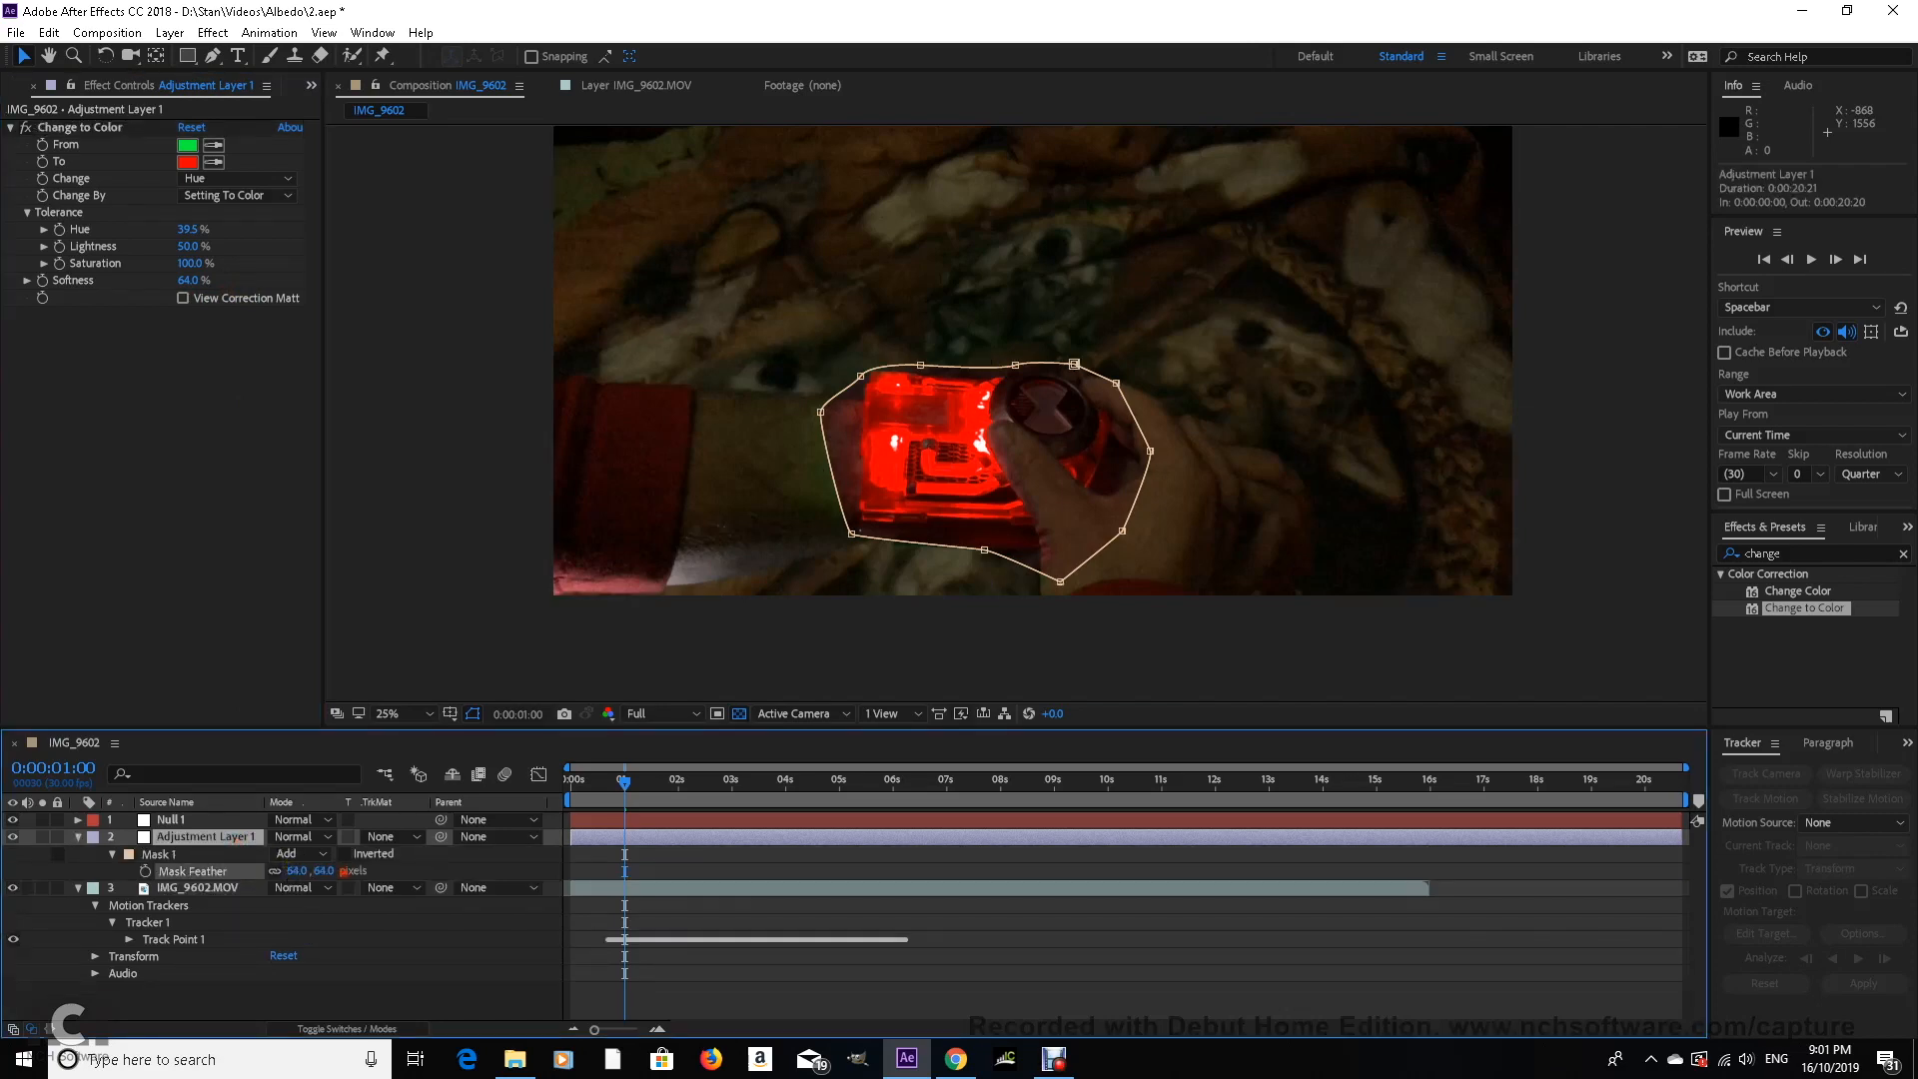
{"action": "left_click", "coordinate": [177, 865]}
{"action": "left_click", "coordinate": [111, 855]}
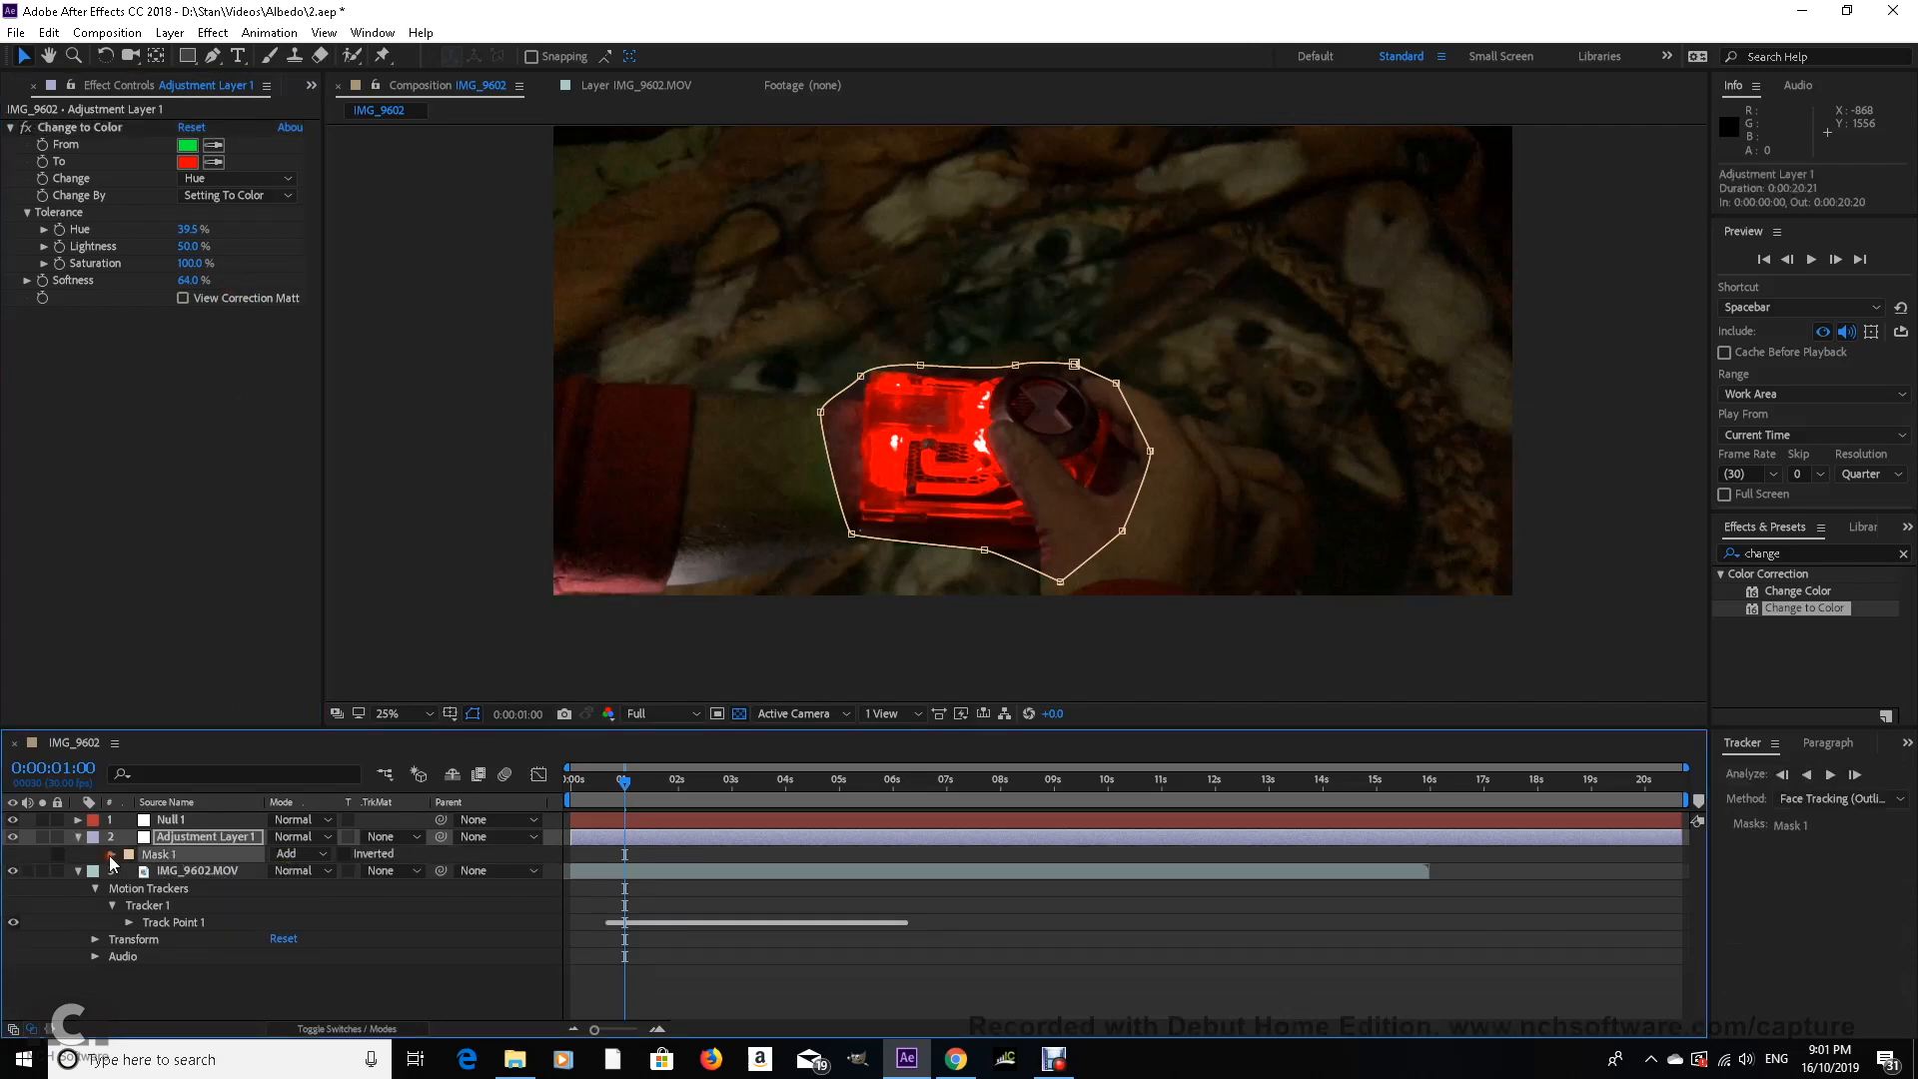
{"action": "left_click_drag", "start_coordinate": [276, 921], "coordinate": [297, 921]}
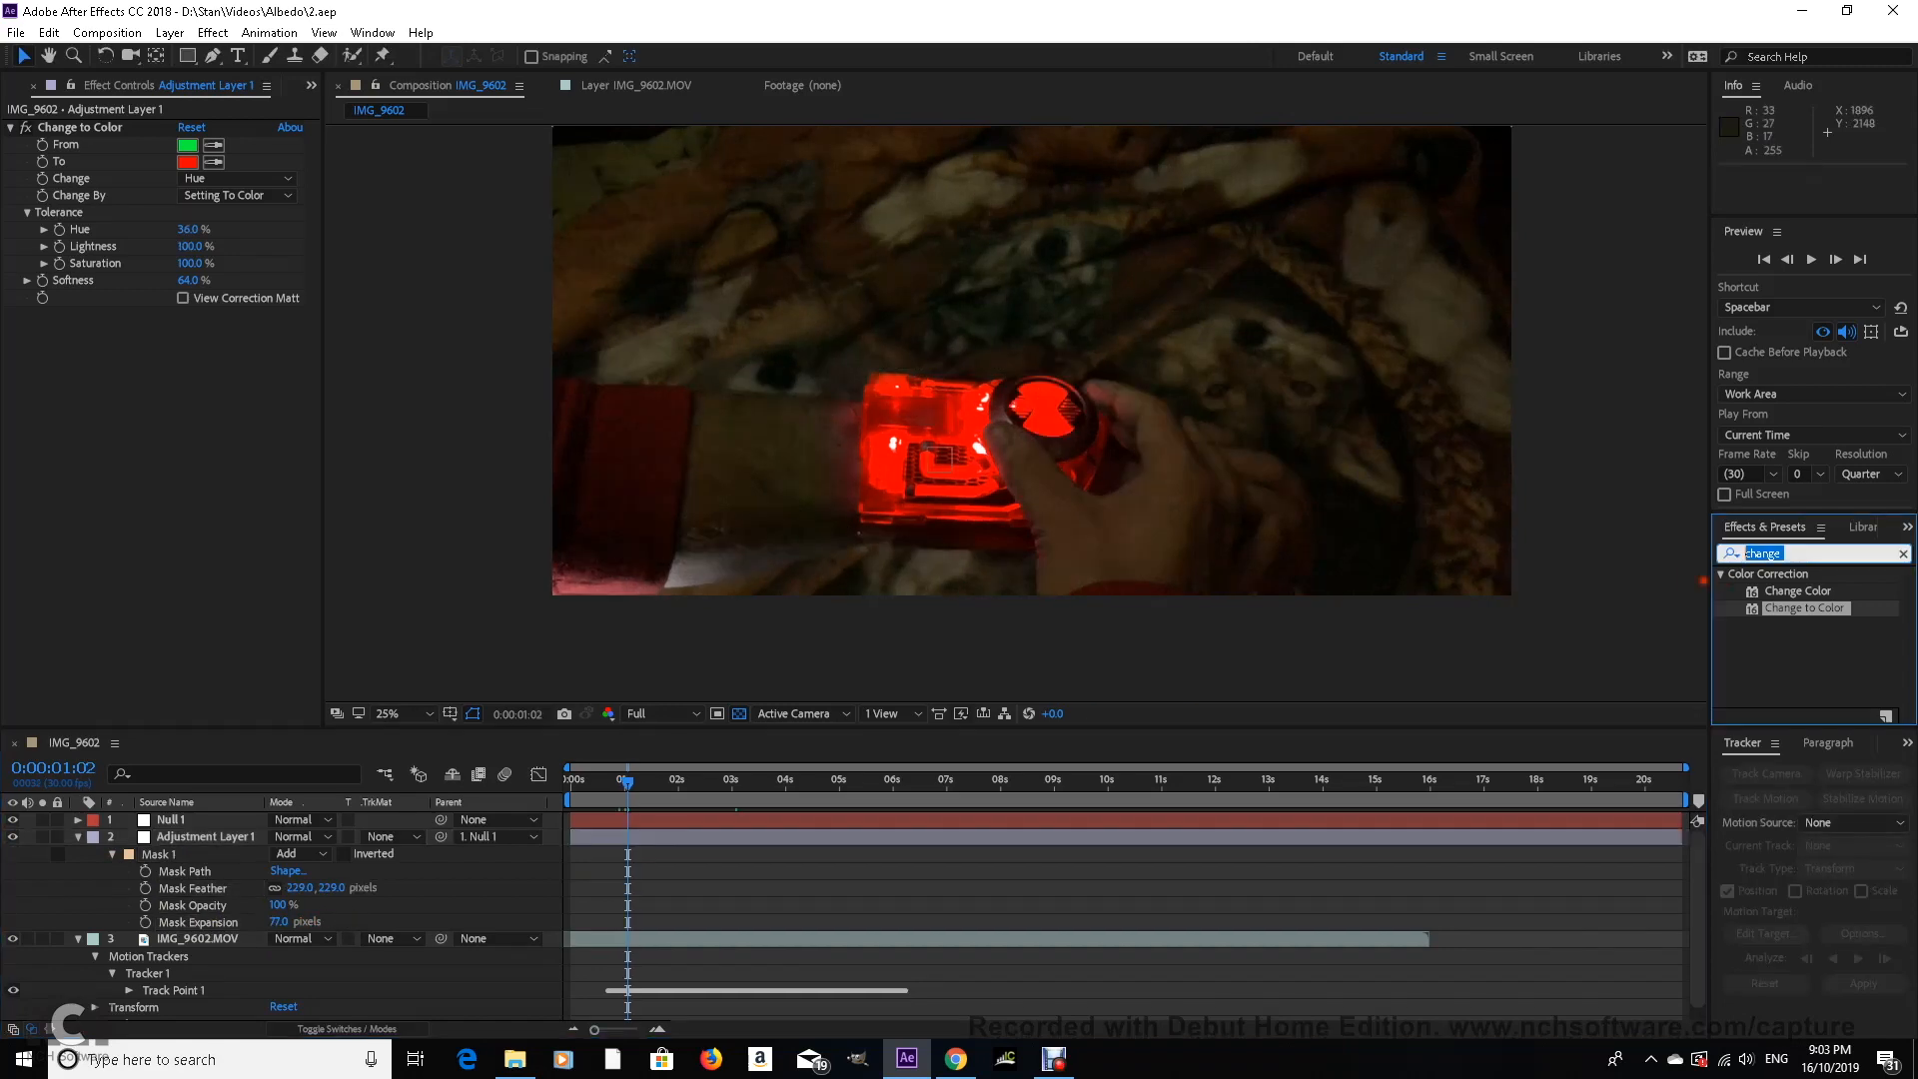
Step: Apply Curves to the IMG_9602.MOV layer, raising the red channel's midtones and slightly lowering the green channel's
{"action": "left_click_drag", "start_coordinate": [1781, 641], "coordinate": [1035, 942]}
{"action": "left_click_drag", "start_coordinate": [168, 333], "coordinate": [154, 325]}
{"action": "left_click", "coordinate": [200, 145]}
{"action": "left_click", "coordinate": [231, 210]}
{"action": "left_click", "coordinate": [275, 147]}
{"action": "left_click", "coordinate": [236, 189]}
{"action": "left_click", "coordinate": [700, 649]}
Step: Collapse the expanded properties of the IMG_9602.MOV and adjustment layers in the timeline
{"action": "scroll", "coordinate": [699, 654], "scroll_direction": "down", "scroll_amount": 1}
{"action": "left_click_drag", "start_coordinate": [627, 784], "coordinate": [611, 786]}
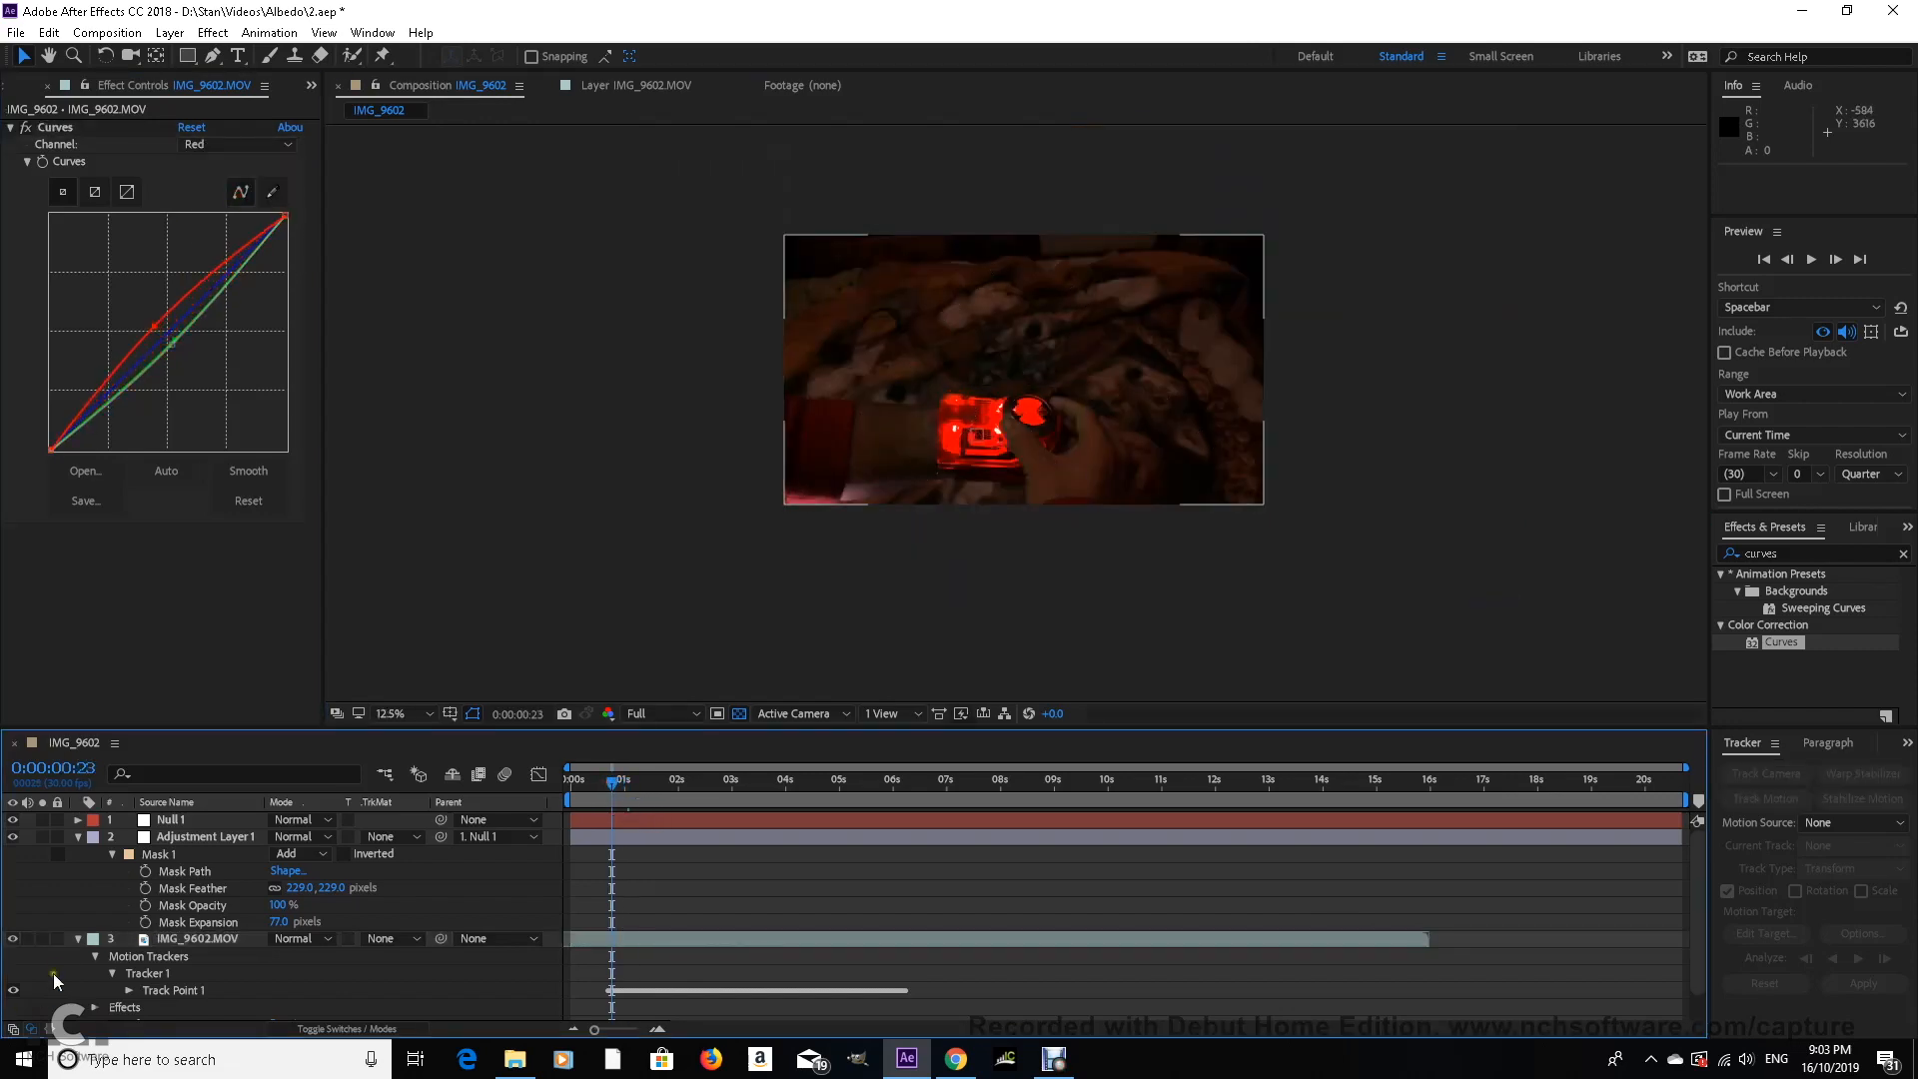
{"action": "left_click", "coordinate": [77, 939]}
{"action": "left_click", "coordinate": [78, 836]}
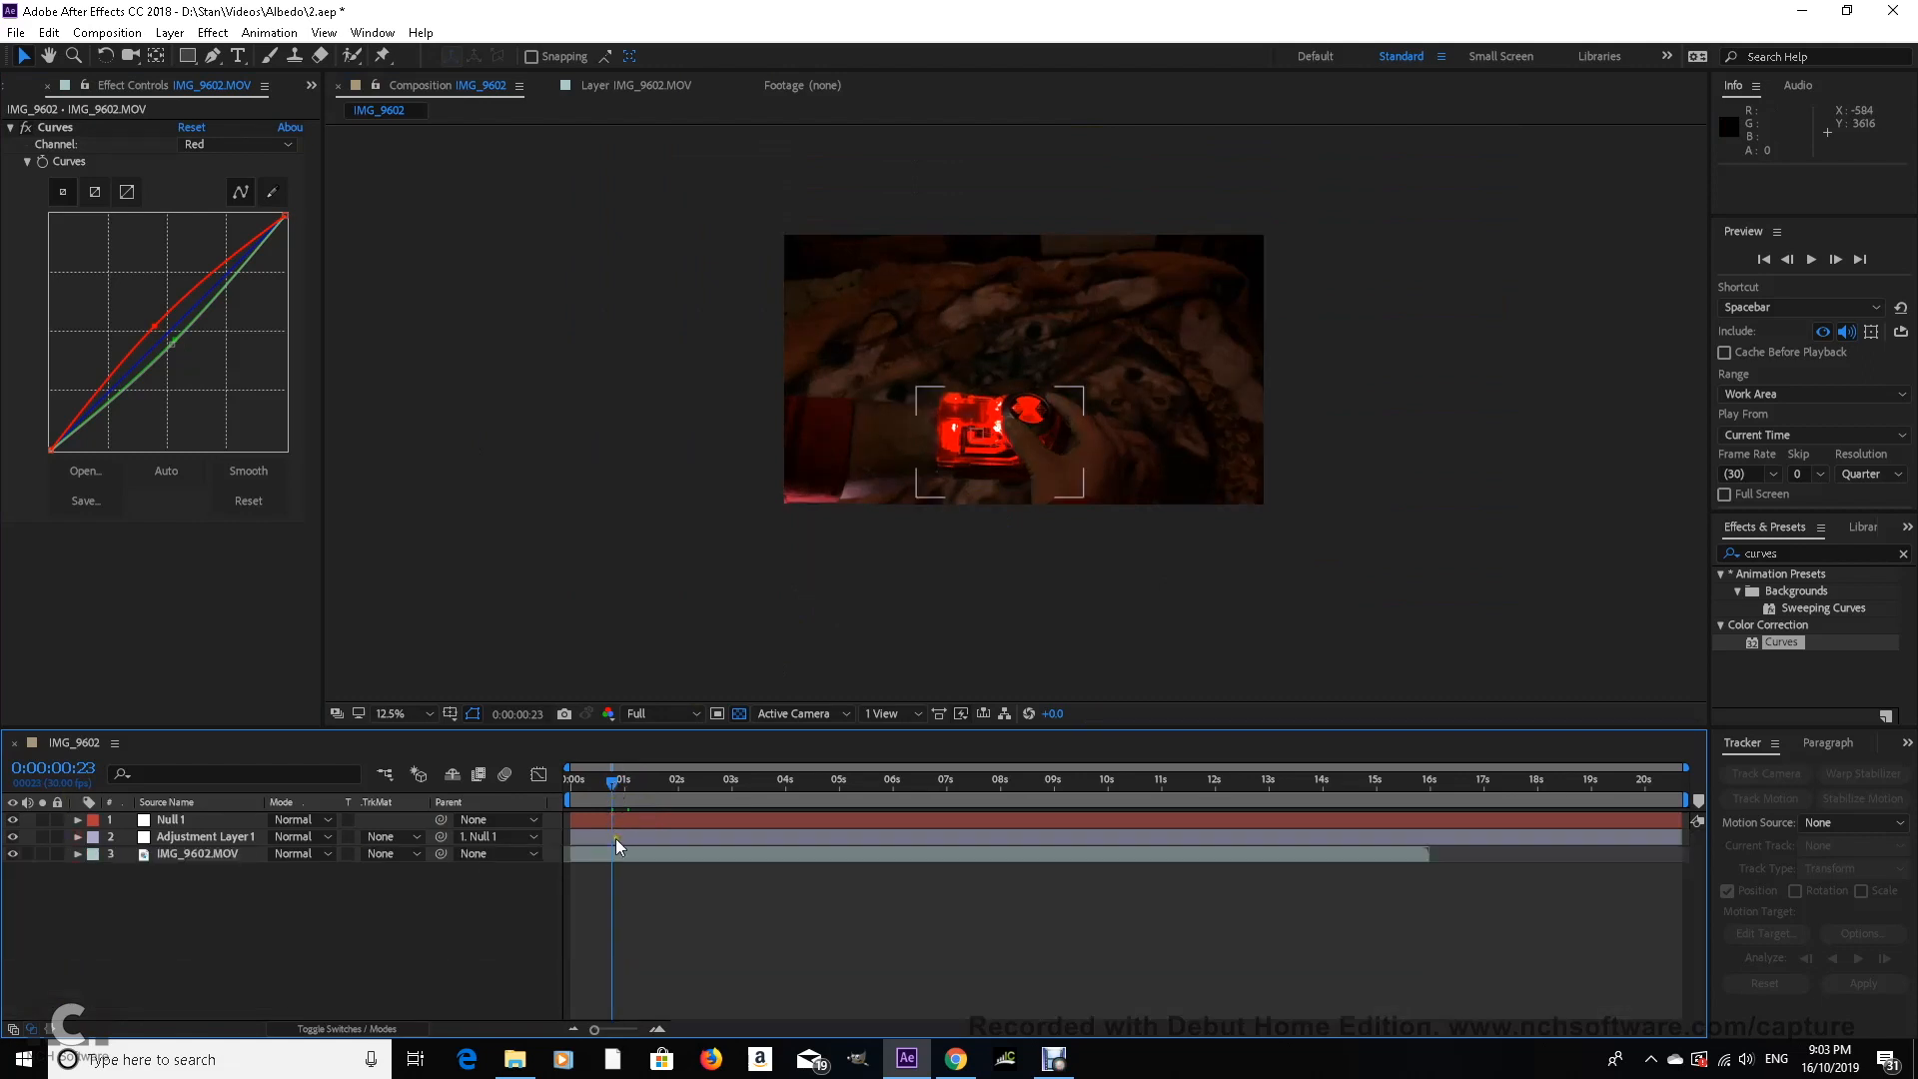
Step: Set a mask path keyframe on the adjustment layer at 0:00:00:21, where Null 1's tracked position keyframes begin
{"action": "left_click", "coordinate": [614, 819]}
{"action": "key", "text": "p"}
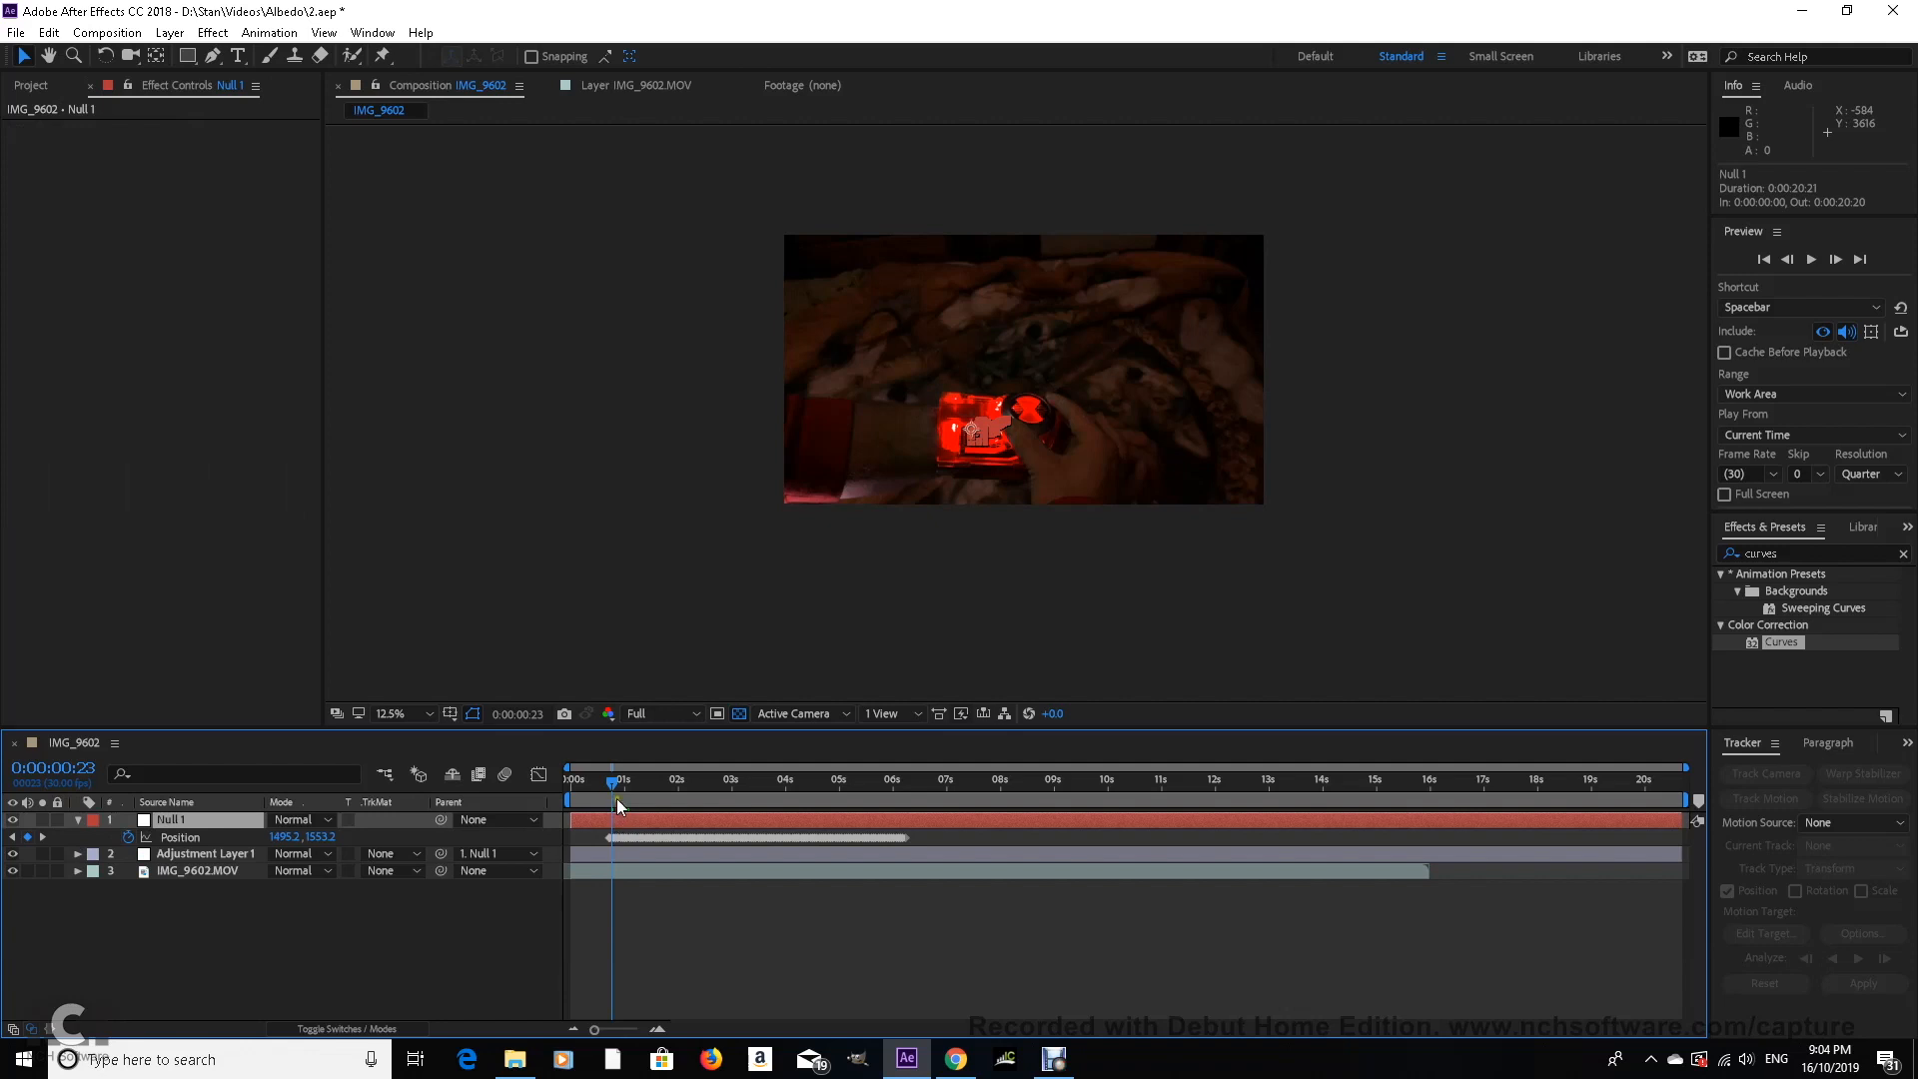
{"action": "left_click", "coordinate": [609, 788]}
{"action": "left_click_drag", "start_coordinate": [610, 795], "coordinate": [610, 794]}
{"action": "key", "text": "p"}
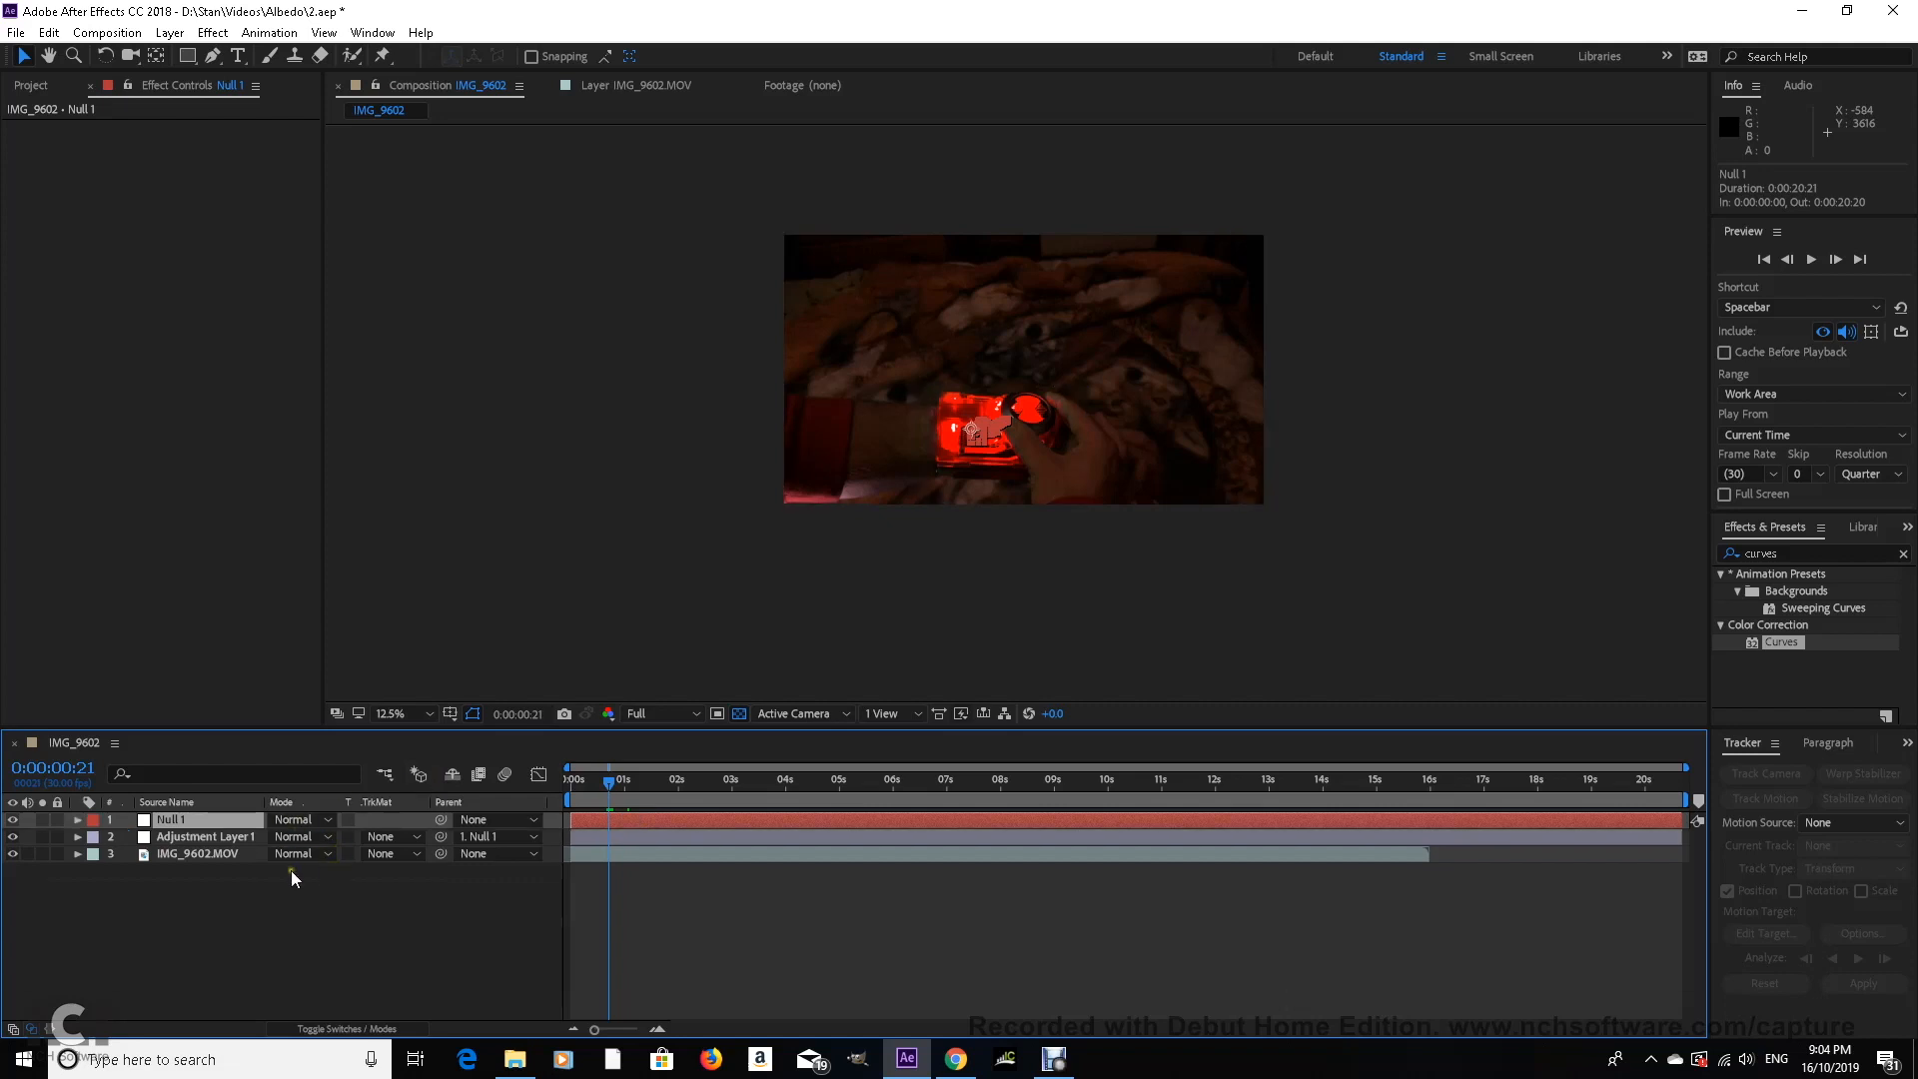
{"action": "left_click", "coordinate": [220, 836]}
{"action": "key", "text": "m"}
{"action": "left_click", "coordinate": [145, 871]}
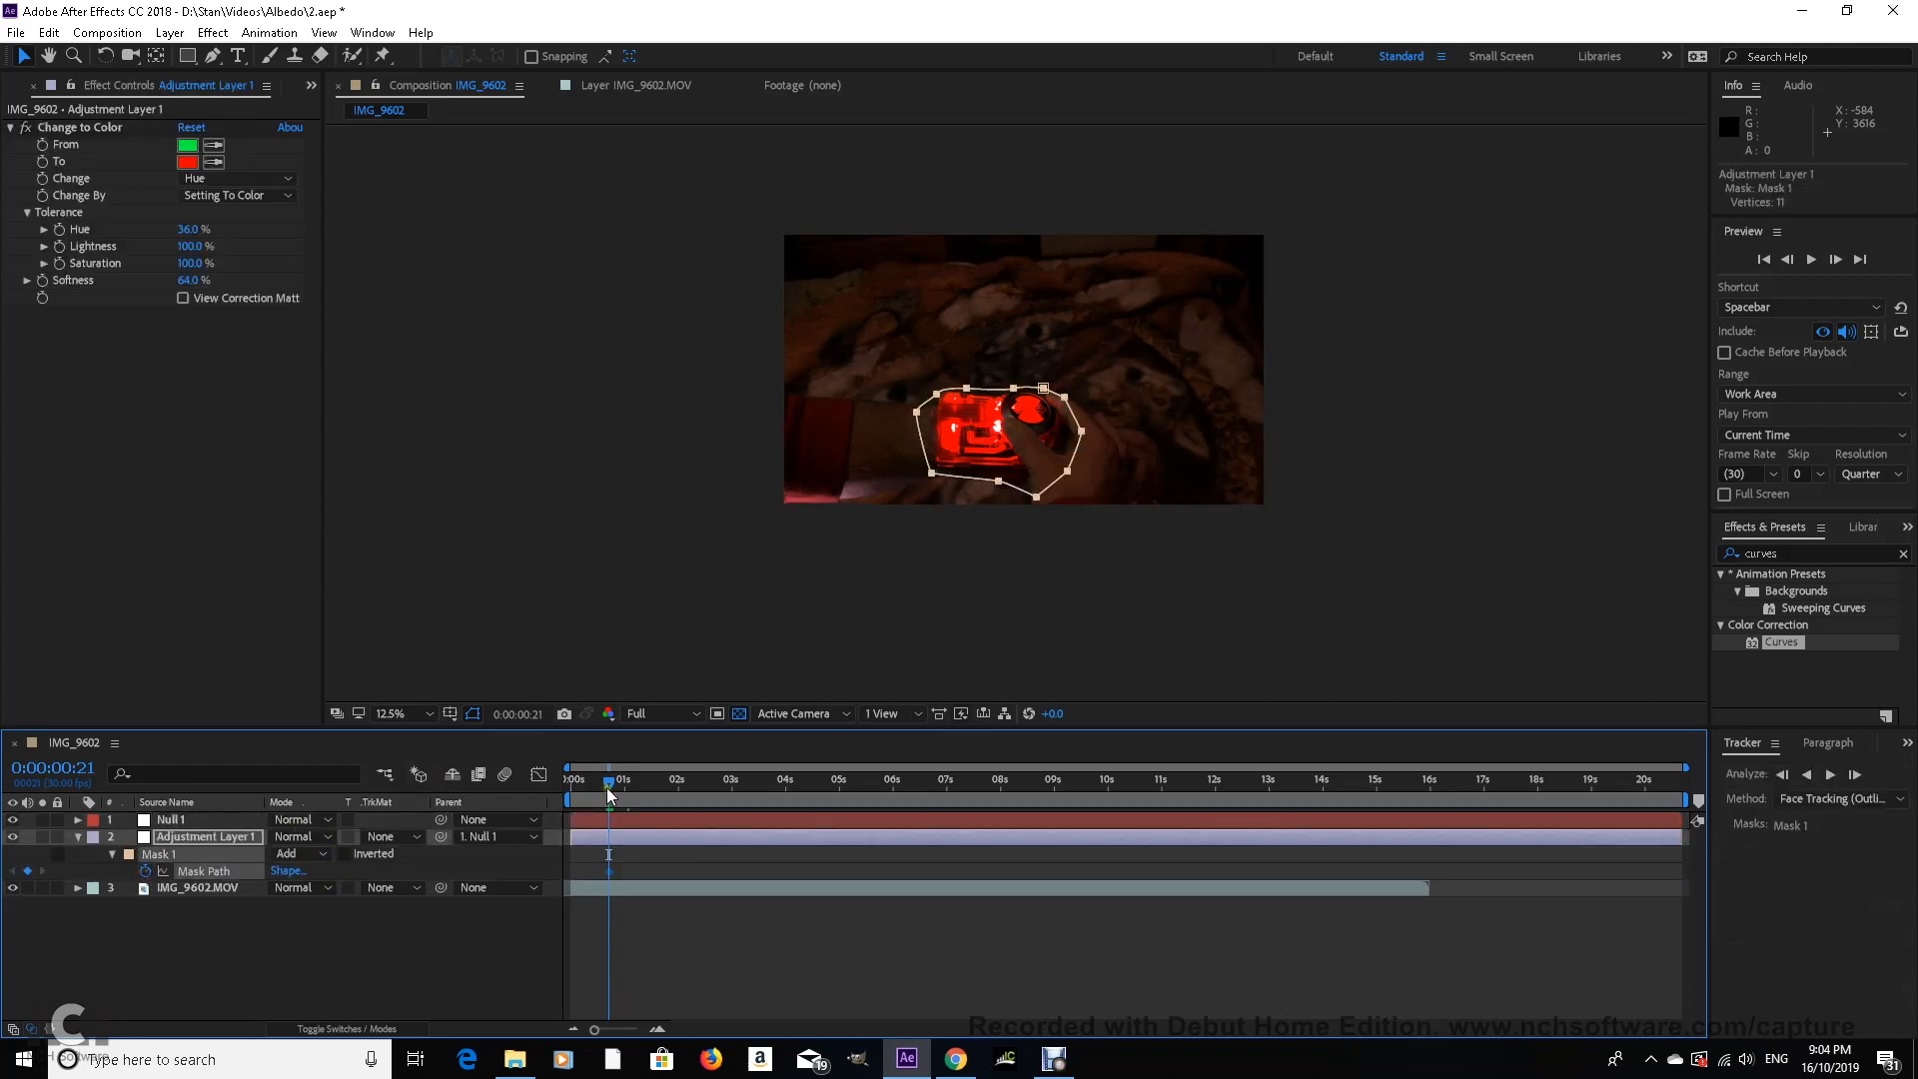
Step: Reposition the mask over the watch midway before the first tracked frame and again at 0:00:00:00, keyframing its path
{"action": "left_click_drag", "start_coordinate": [608, 787], "coordinate": [592, 784]}
{"action": "double_click", "coordinate": [931, 472]}
{"action": "left_click_drag", "start_coordinate": [999, 450], "coordinate": [1005, 453]}
{"action": "scroll", "coordinate": [1004, 453], "scroll_direction": "up", "scroll_amount": 1}
{"action": "left_click_drag", "start_coordinate": [592, 784], "coordinate": [568, 785]}
{"action": "double_click", "coordinate": [989, 458]}
{"action": "left_click_drag", "start_coordinate": [989, 457], "coordinate": [980, 449]}
{"action": "left_click", "coordinate": [879, 949]}
Step: Preview the recoloured watch from the start of the composition and save the project
{"action": "key", "text": "space"}
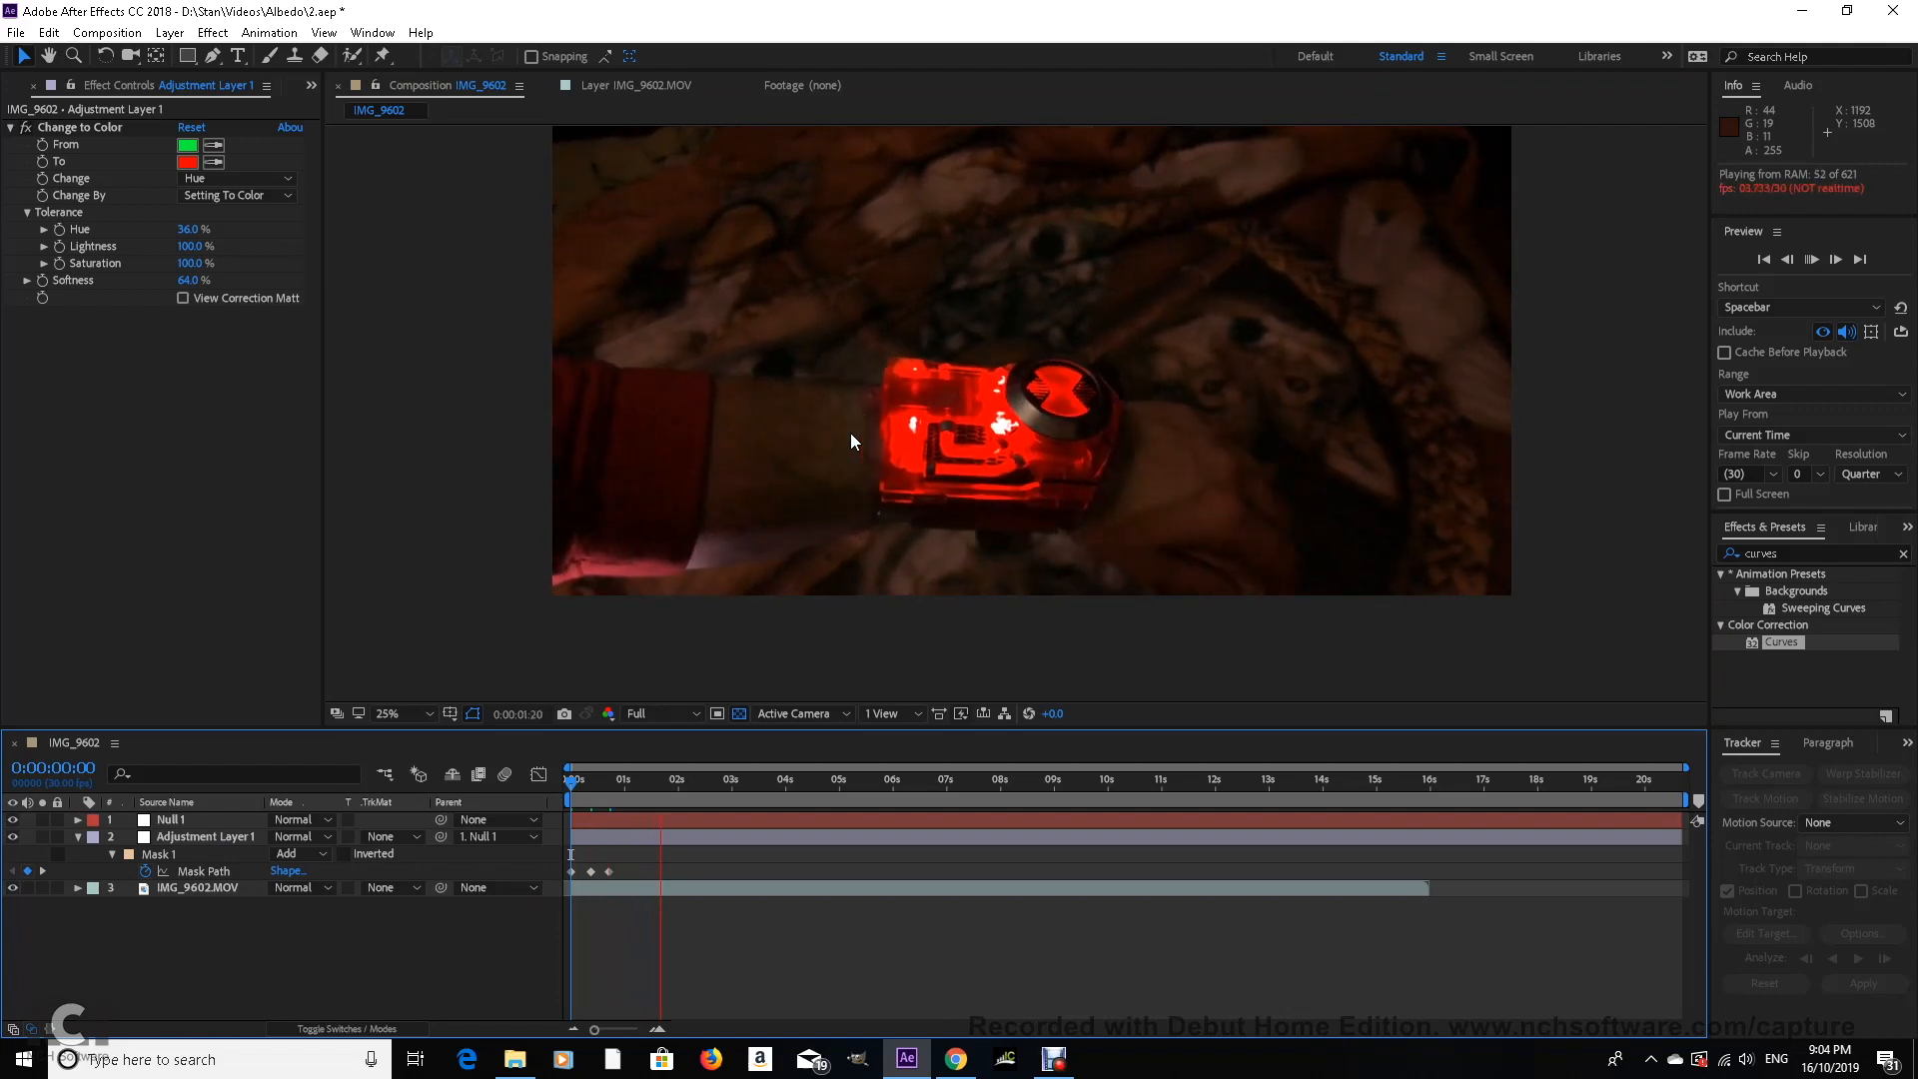
{"action": "key", "text": "space"}
{"action": "key", "text": "ctrl+s"}
Step: Reveal the keyframed properties of the adjustment layer and Null 1, and return to 0:00:00:21
{"action": "left_click", "coordinate": [615, 835]}
{"action": "key", "text": "u"}
{"action": "key", "text": "u"}
{"action": "left_click", "coordinate": [615, 820]}
{"action": "key", "text": "u"}
{"action": "left_click", "coordinate": [609, 789]}
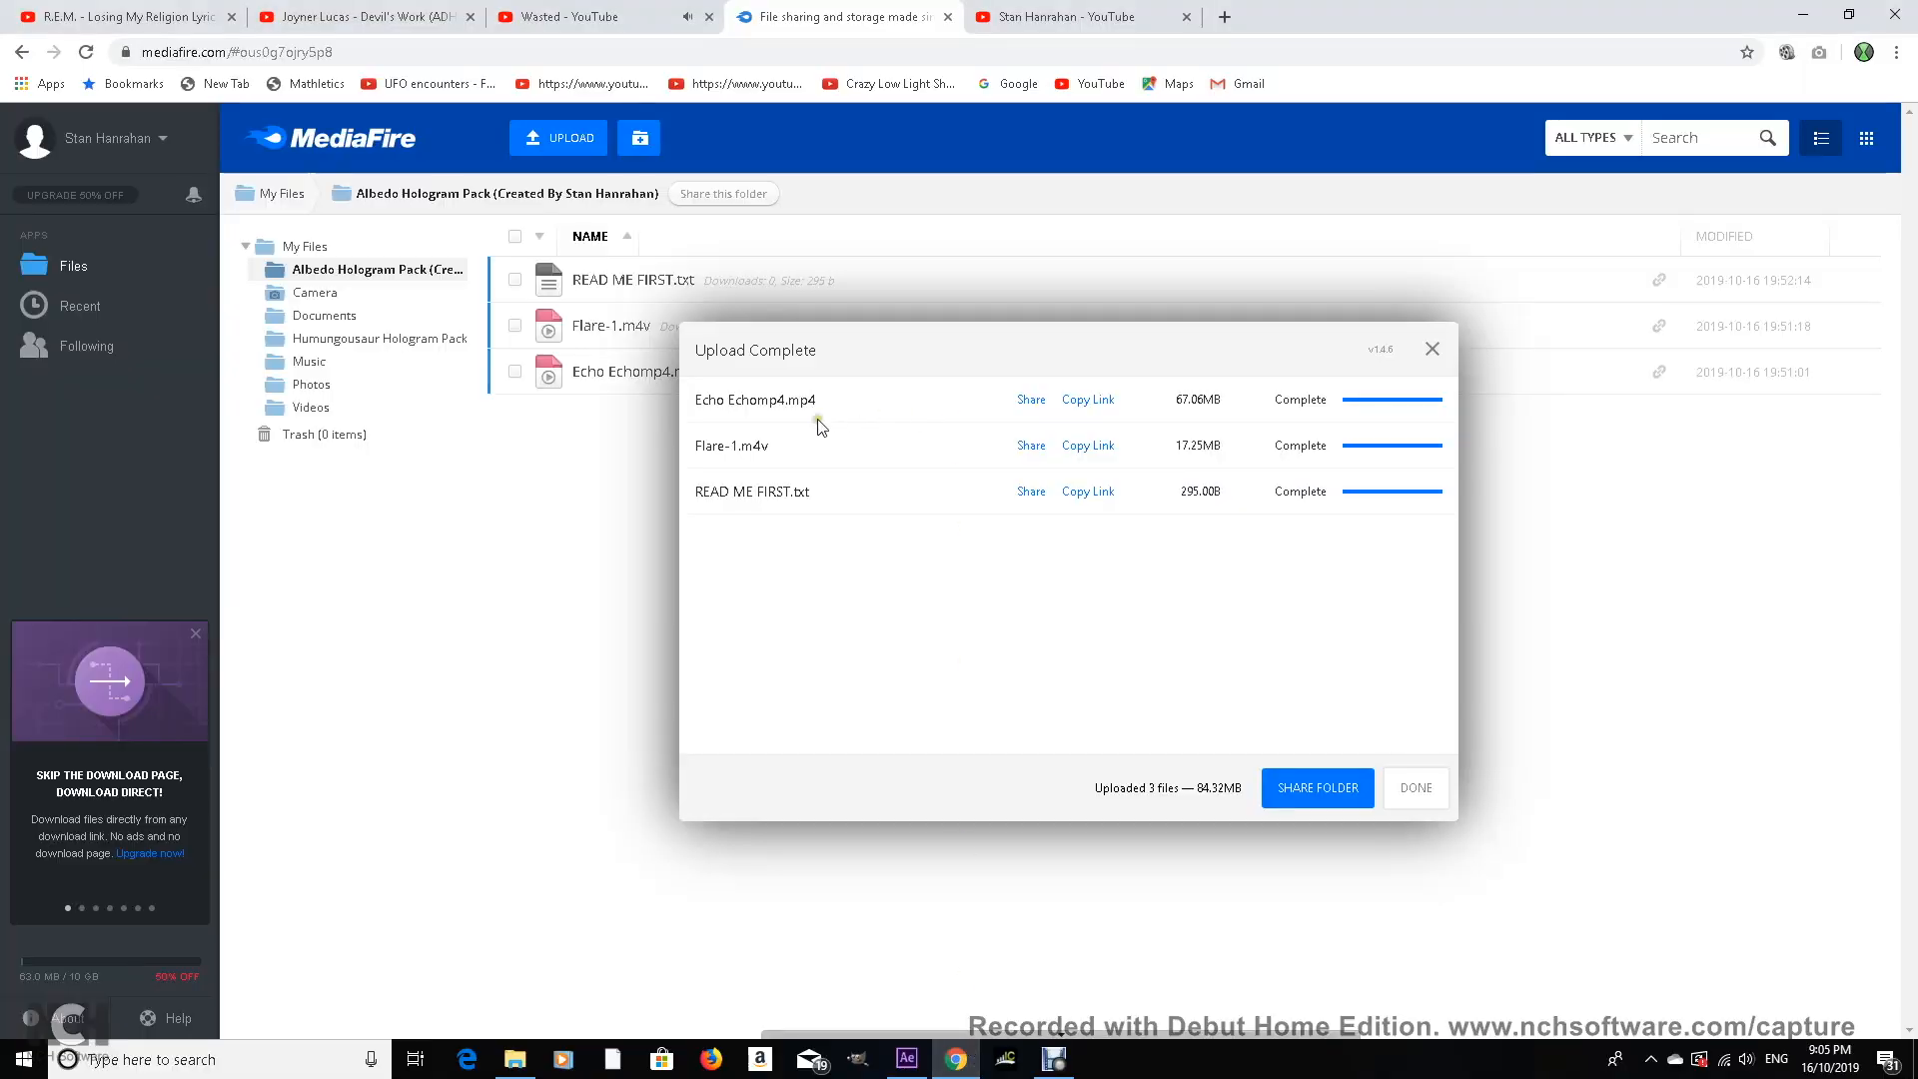
Step: Bring Echo Echomp4.mp4 from File Explorer into the After Effects timeline as the top layer
{"action": "left_click", "coordinate": [515, 1059]}
{"action": "left_click_drag", "start_coordinate": [650, 635], "coordinate": [641, 953]}
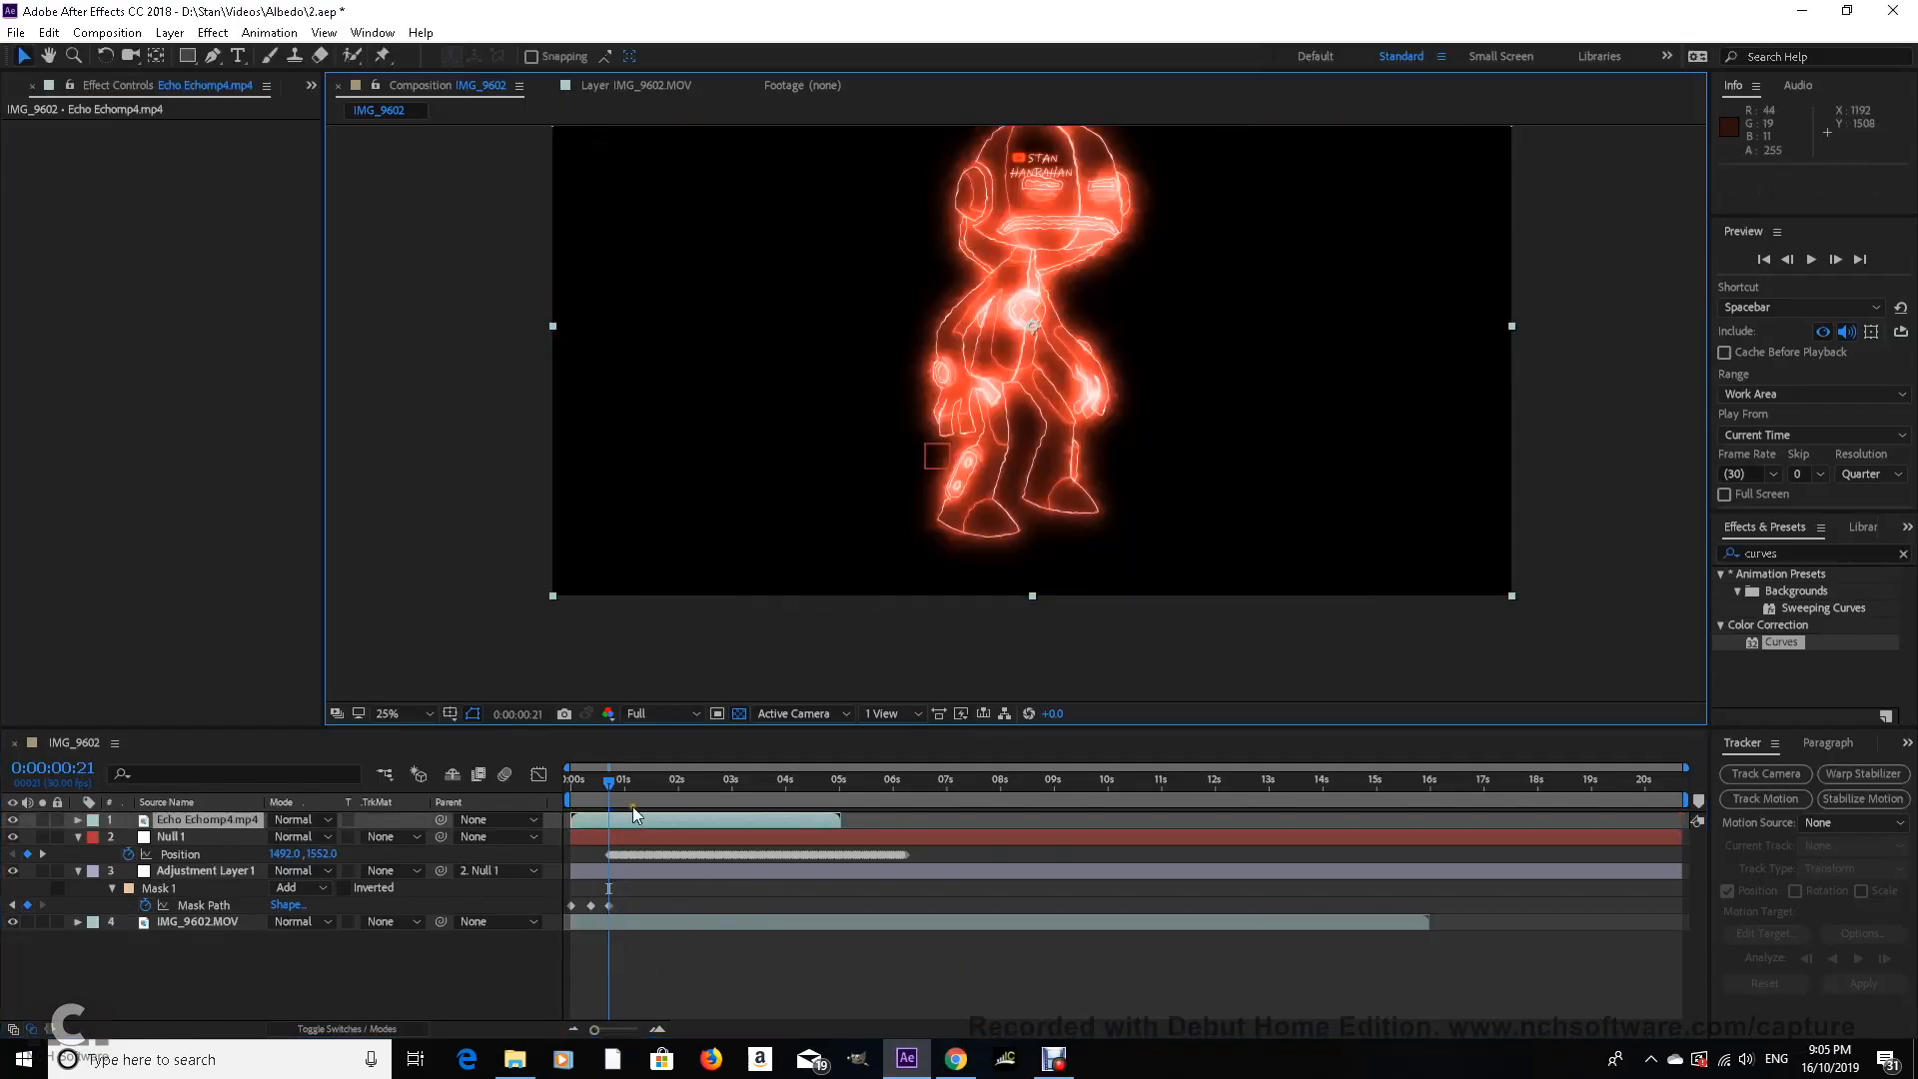
{"action": "scroll", "coordinate": [1028, 364], "scroll_direction": "up", "scroll_amount": 2}
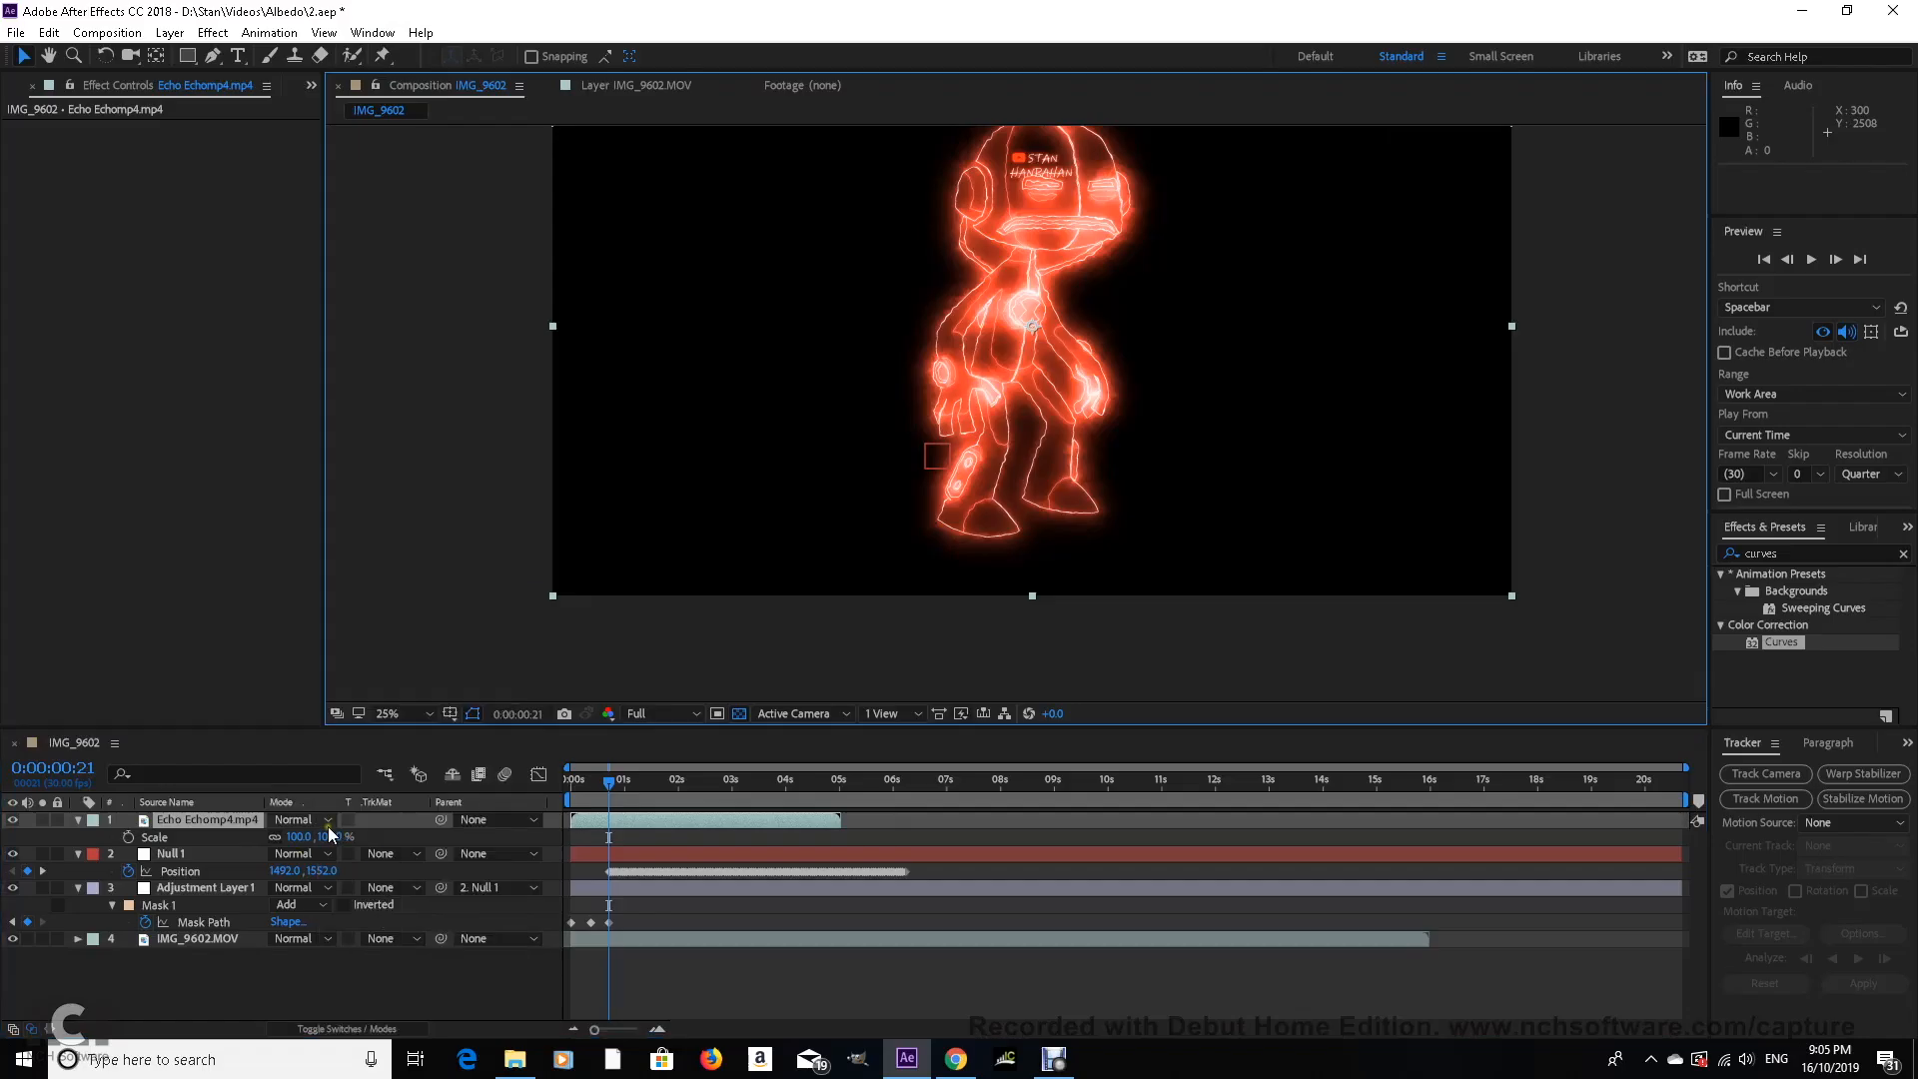
Step: Set the Echo Echomp4.mp4 layer's blending mode to Screen and its scale to 45%
{"action": "left_click", "coordinate": [291, 819]}
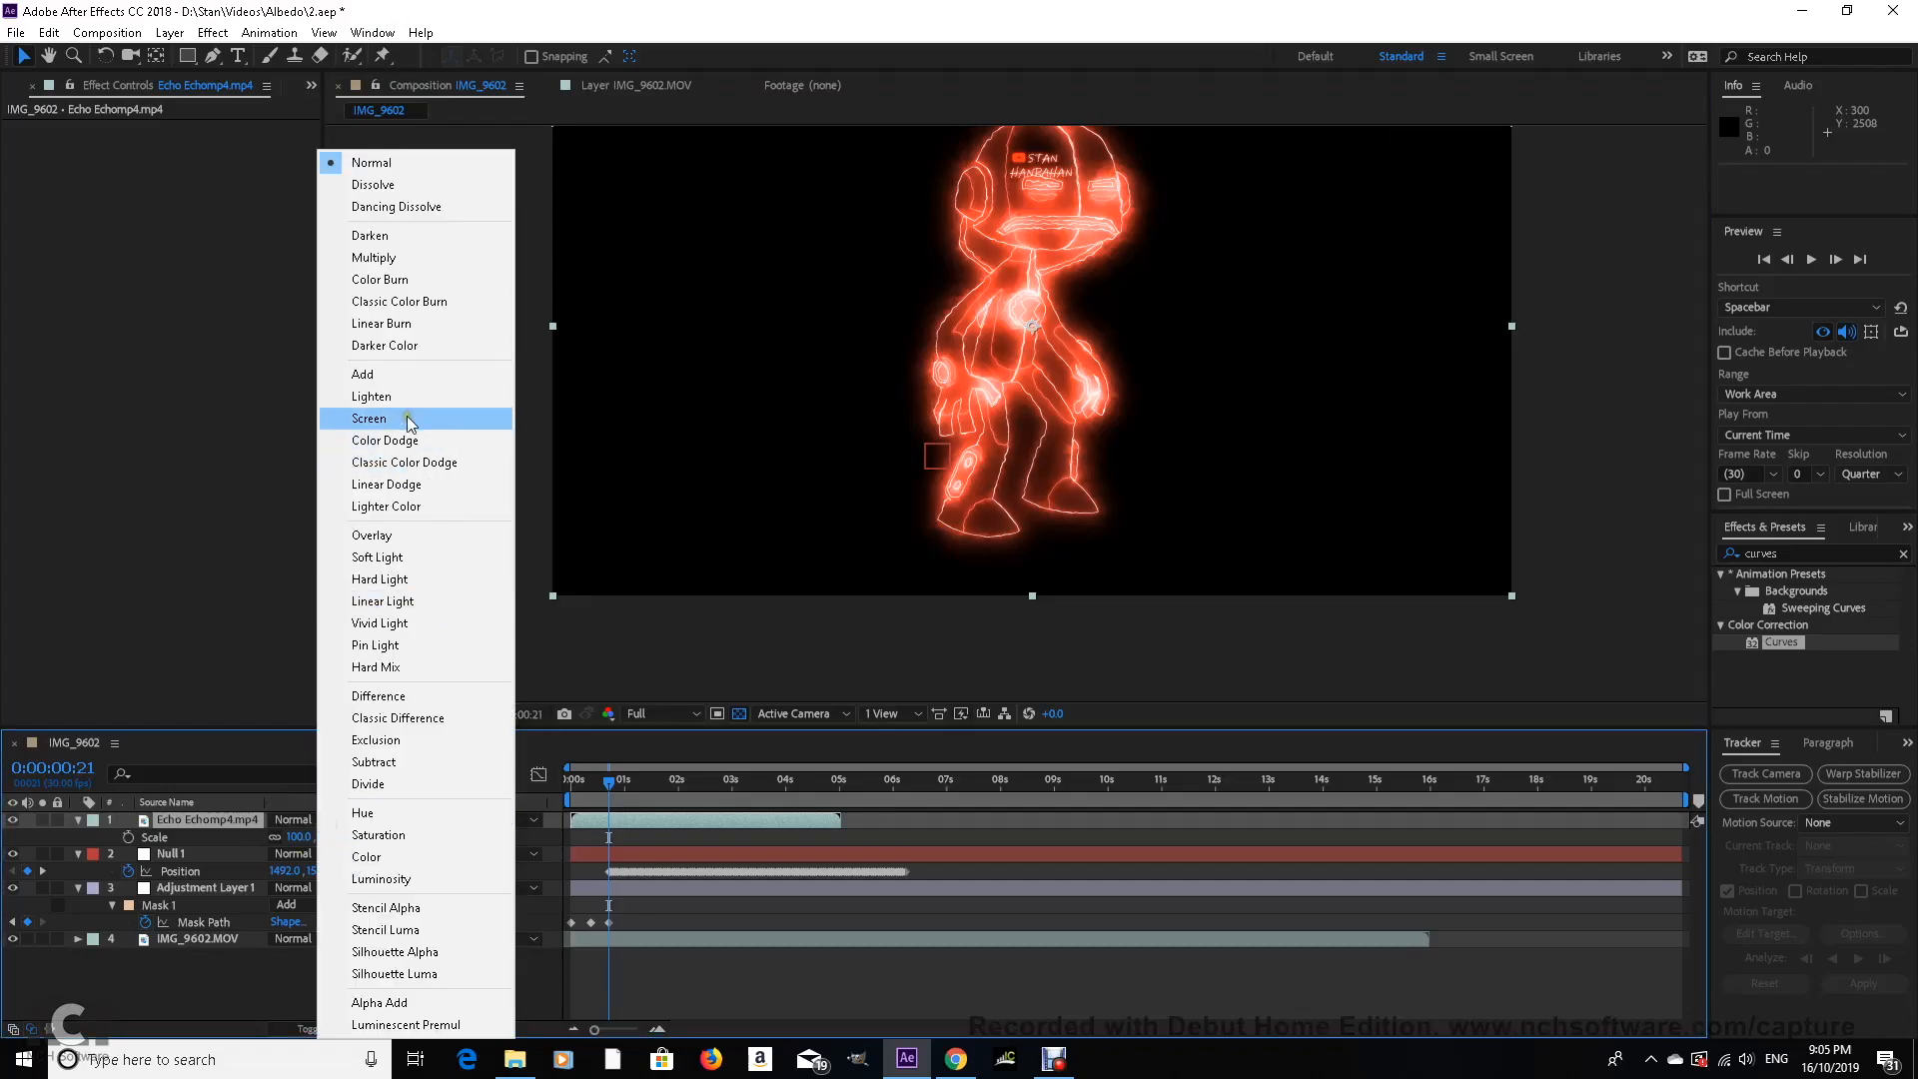
{"action": "left_click", "coordinate": [439, 429]}
{"action": "left_click_drag", "start_coordinate": [293, 836], "coordinate": [240, 831]}
{"action": "left_click", "coordinate": [296, 837]}
{"action": "type", "text": "45"}
{"action": "left_click", "coordinate": [372, 837]}
Step: Place the hologram figure just above the watch dial and parent its layer to Null 1
{"action": "left_click_drag", "start_coordinate": [1032, 328], "coordinate": [1051, 278]}
{"action": "left_click_drag", "start_coordinate": [441, 819], "coordinate": [254, 857]}
{"action": "left_click_drag", "start_coordinate": [255, 857], "coordinate": [252, 857]}
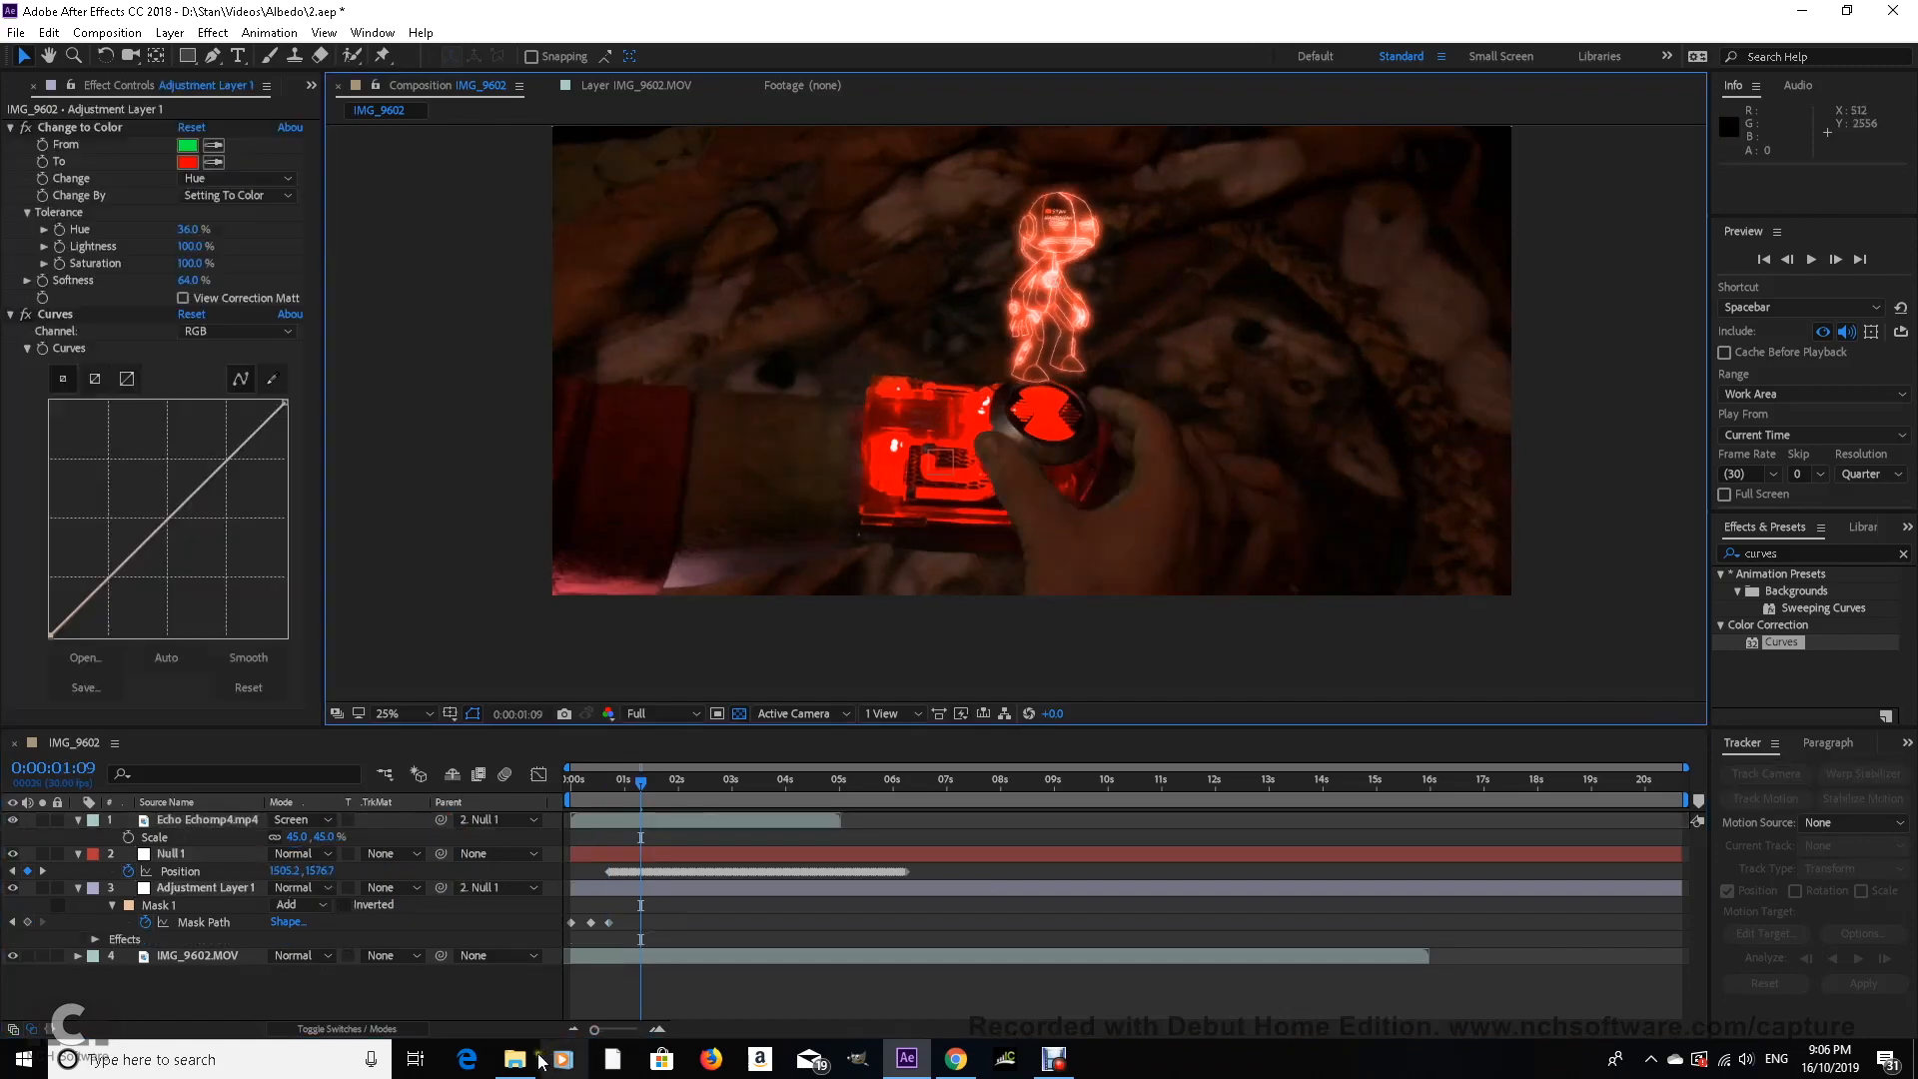
Step: Bring Flare-1.m4v from File Explorer into the After Effects timeline as the top layer
{"action": "left_click", "coordinate": [514, 1059]}
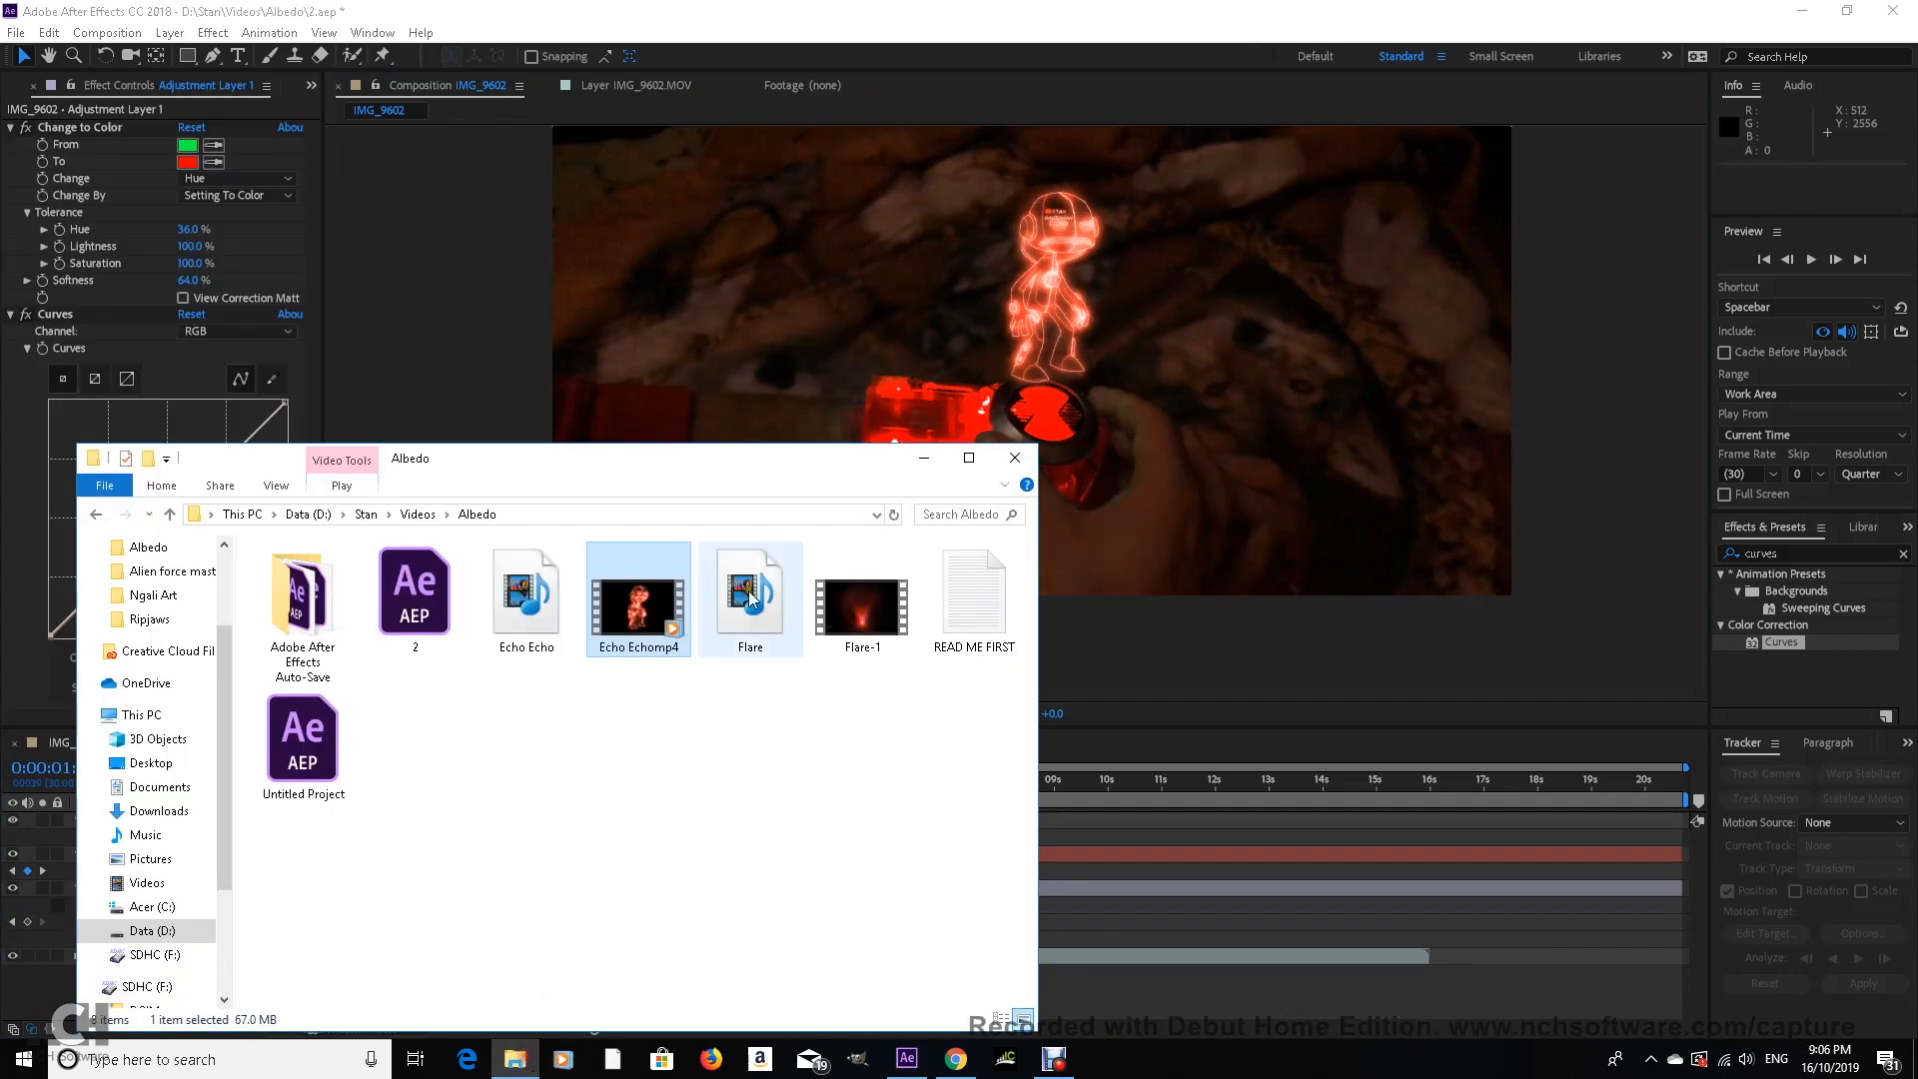
{"action": "left_click_drag", "start_coordinate": [867, 603], "coordinate": [1105, 969]}
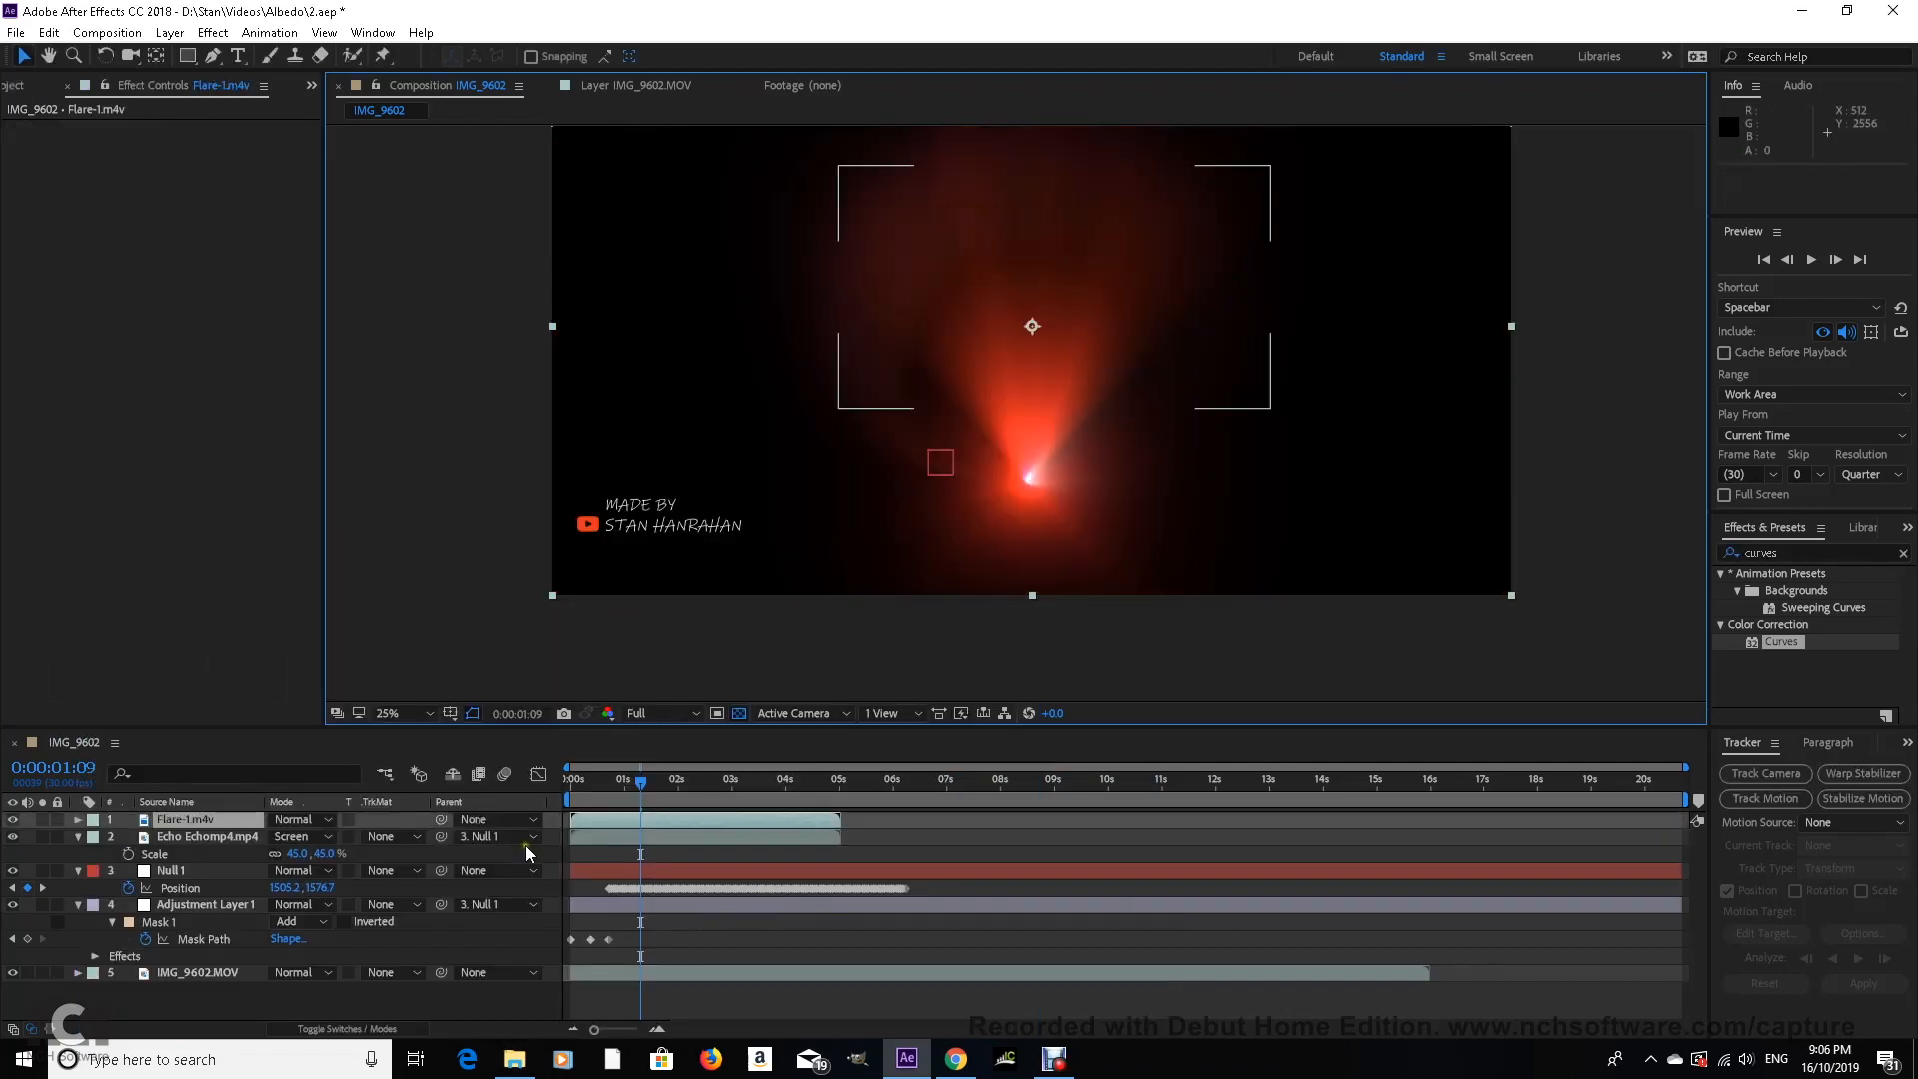
Step: Draw a closed Pen mask around the creator watermark on the flare layer and set the mask mode to Subtract
{"action": "left_click", "coordinate": [213, 55]}
{"action": "left_click", "coordinate": [535, 450]}
{"action": "left_click", "coordinate": [676, 463]}
{"action": "left_click", "coordinate": [696, 494]}
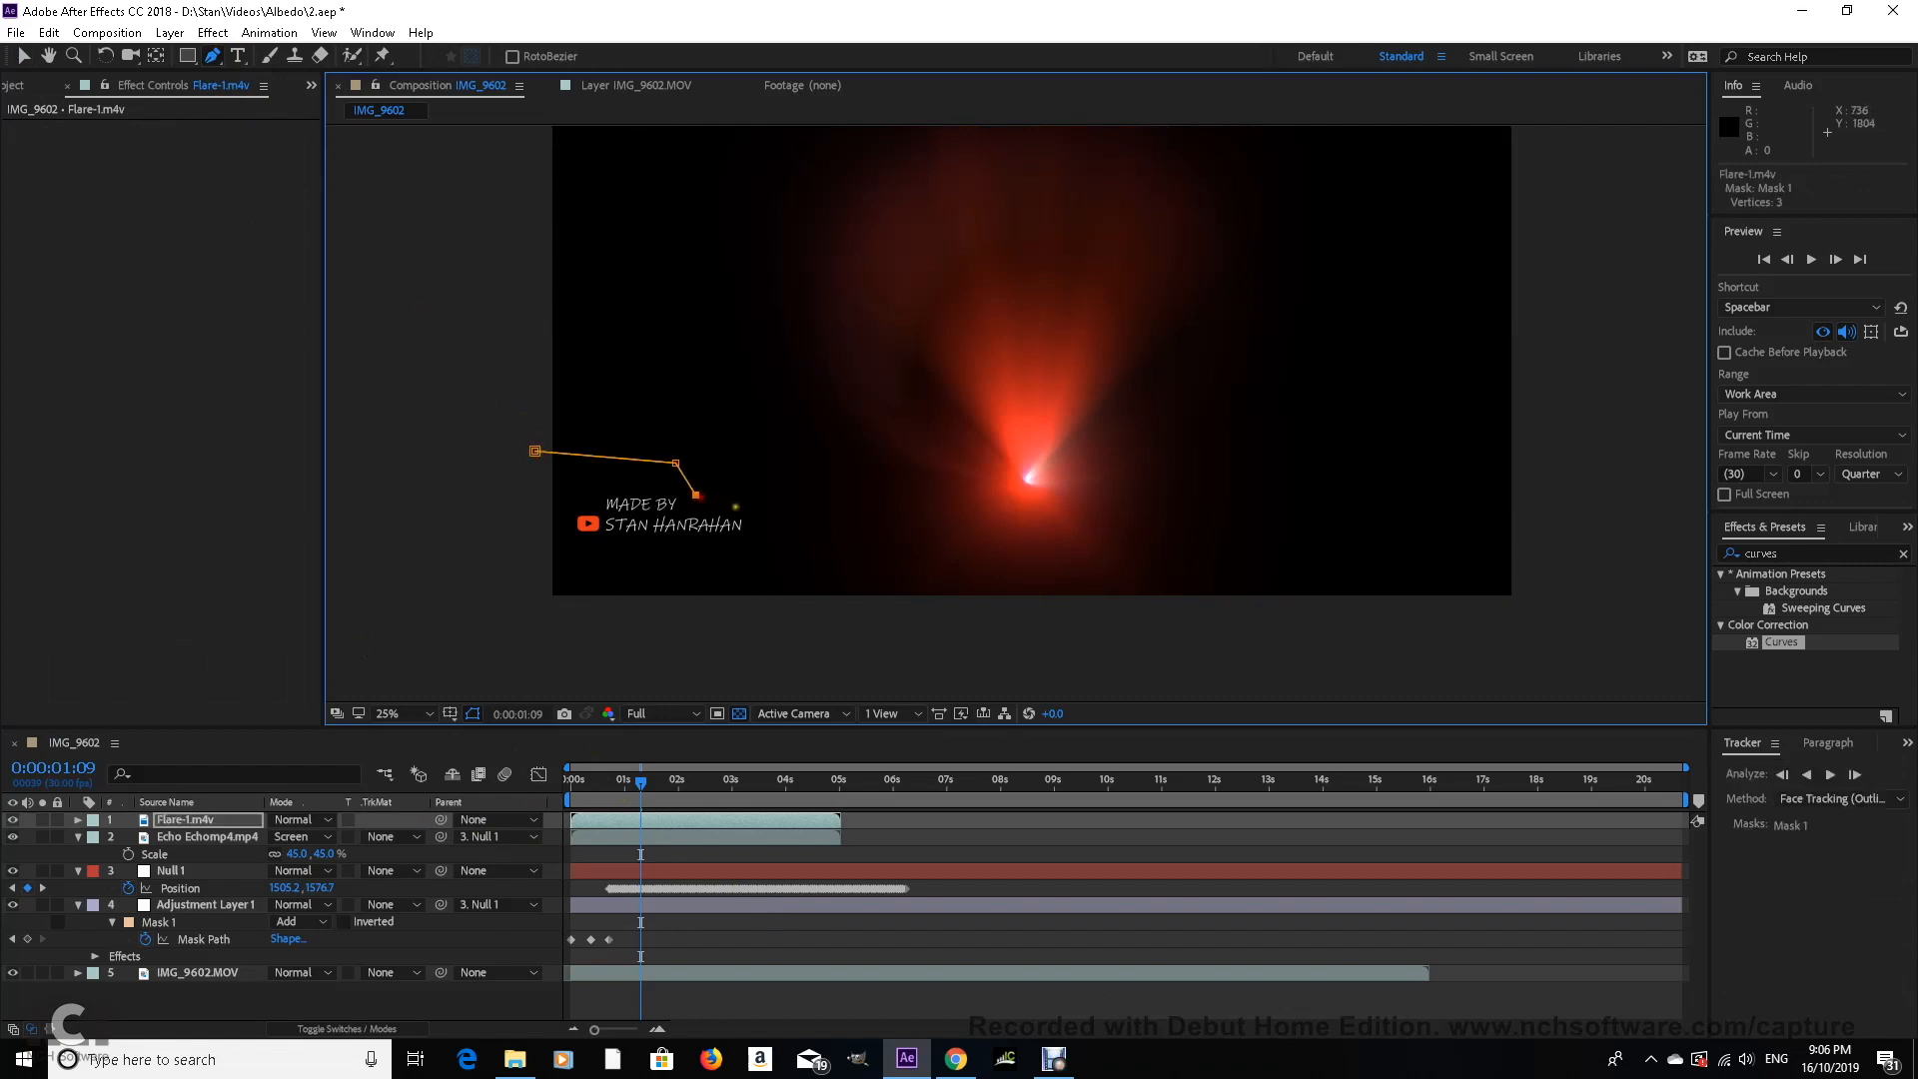
{"action": "left_click", "coordinate": [592, 570]}
{"action": "left_click_drag", "start_coordinate": [520, 565], "coordinate": [512, 536]}
{"action": "left_click", "coordinate": [535, 450]}
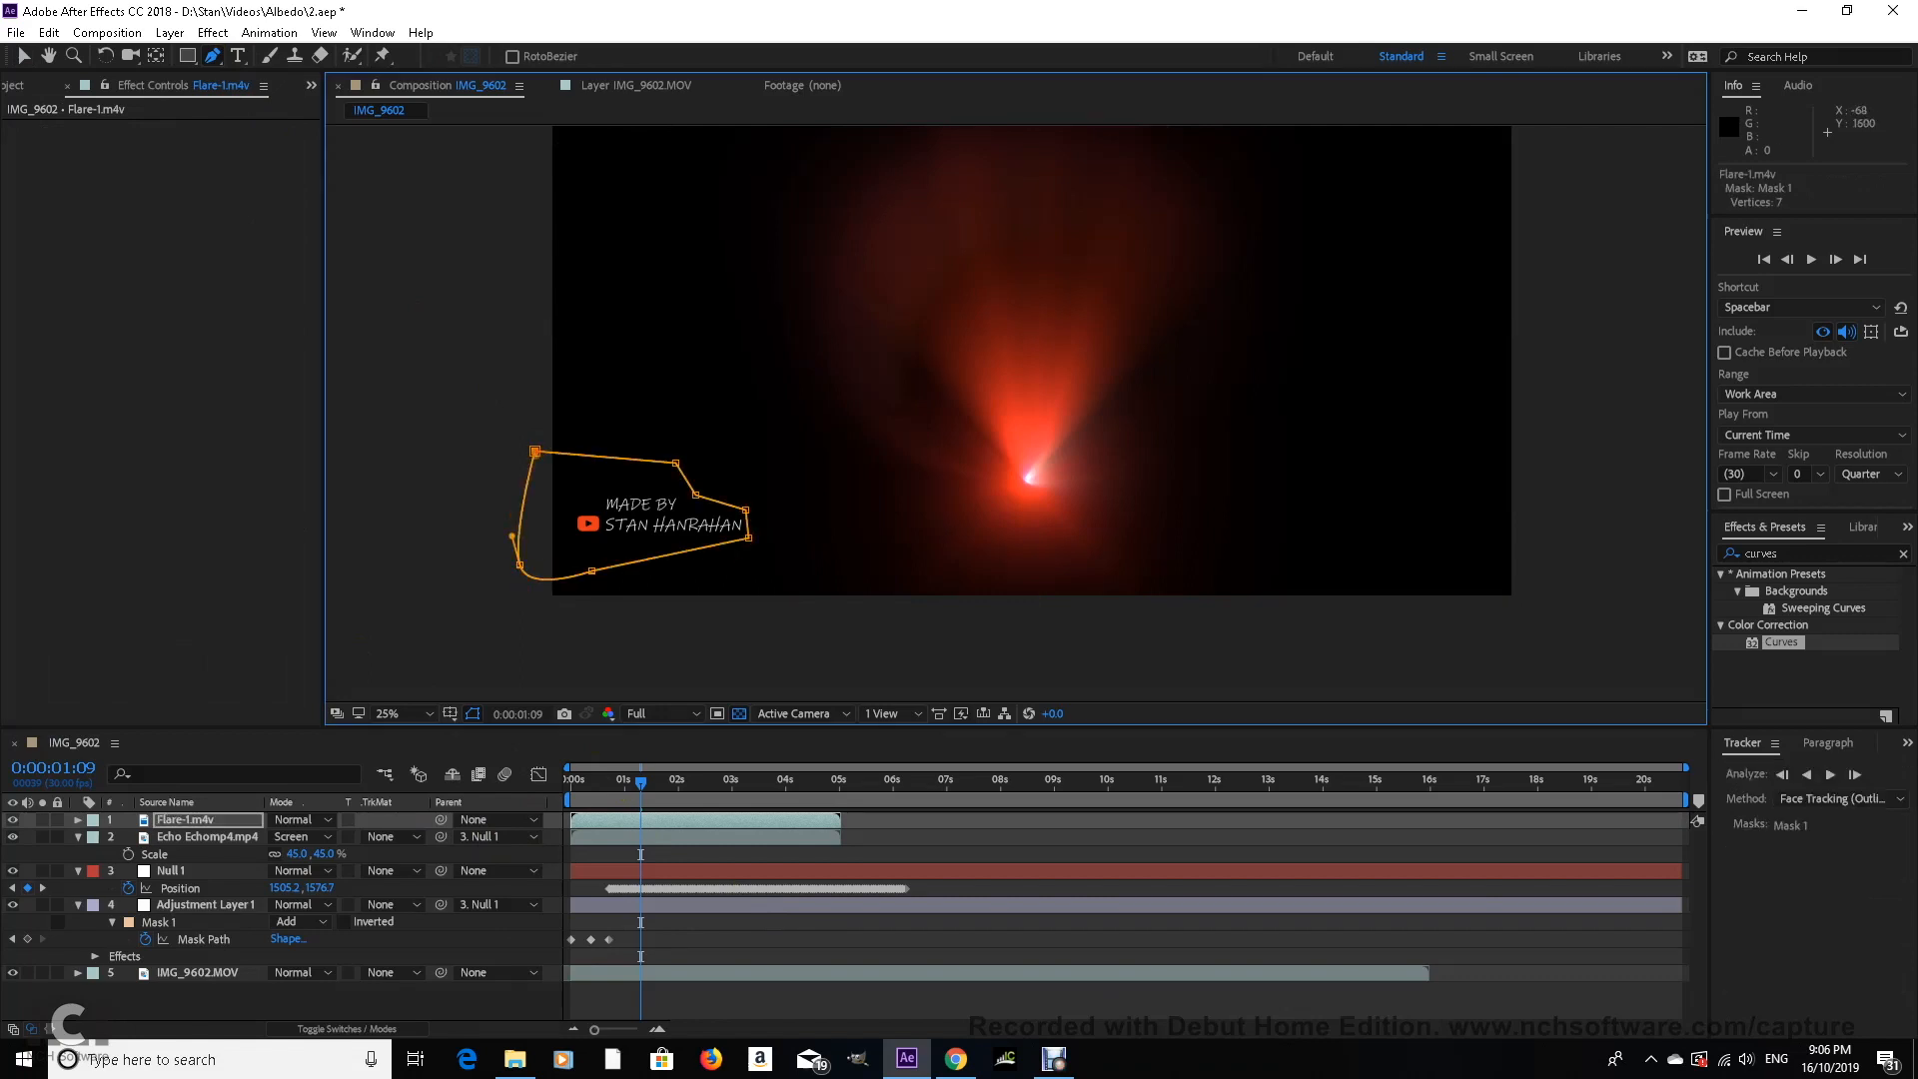
{"action": "key", "text": "m"}
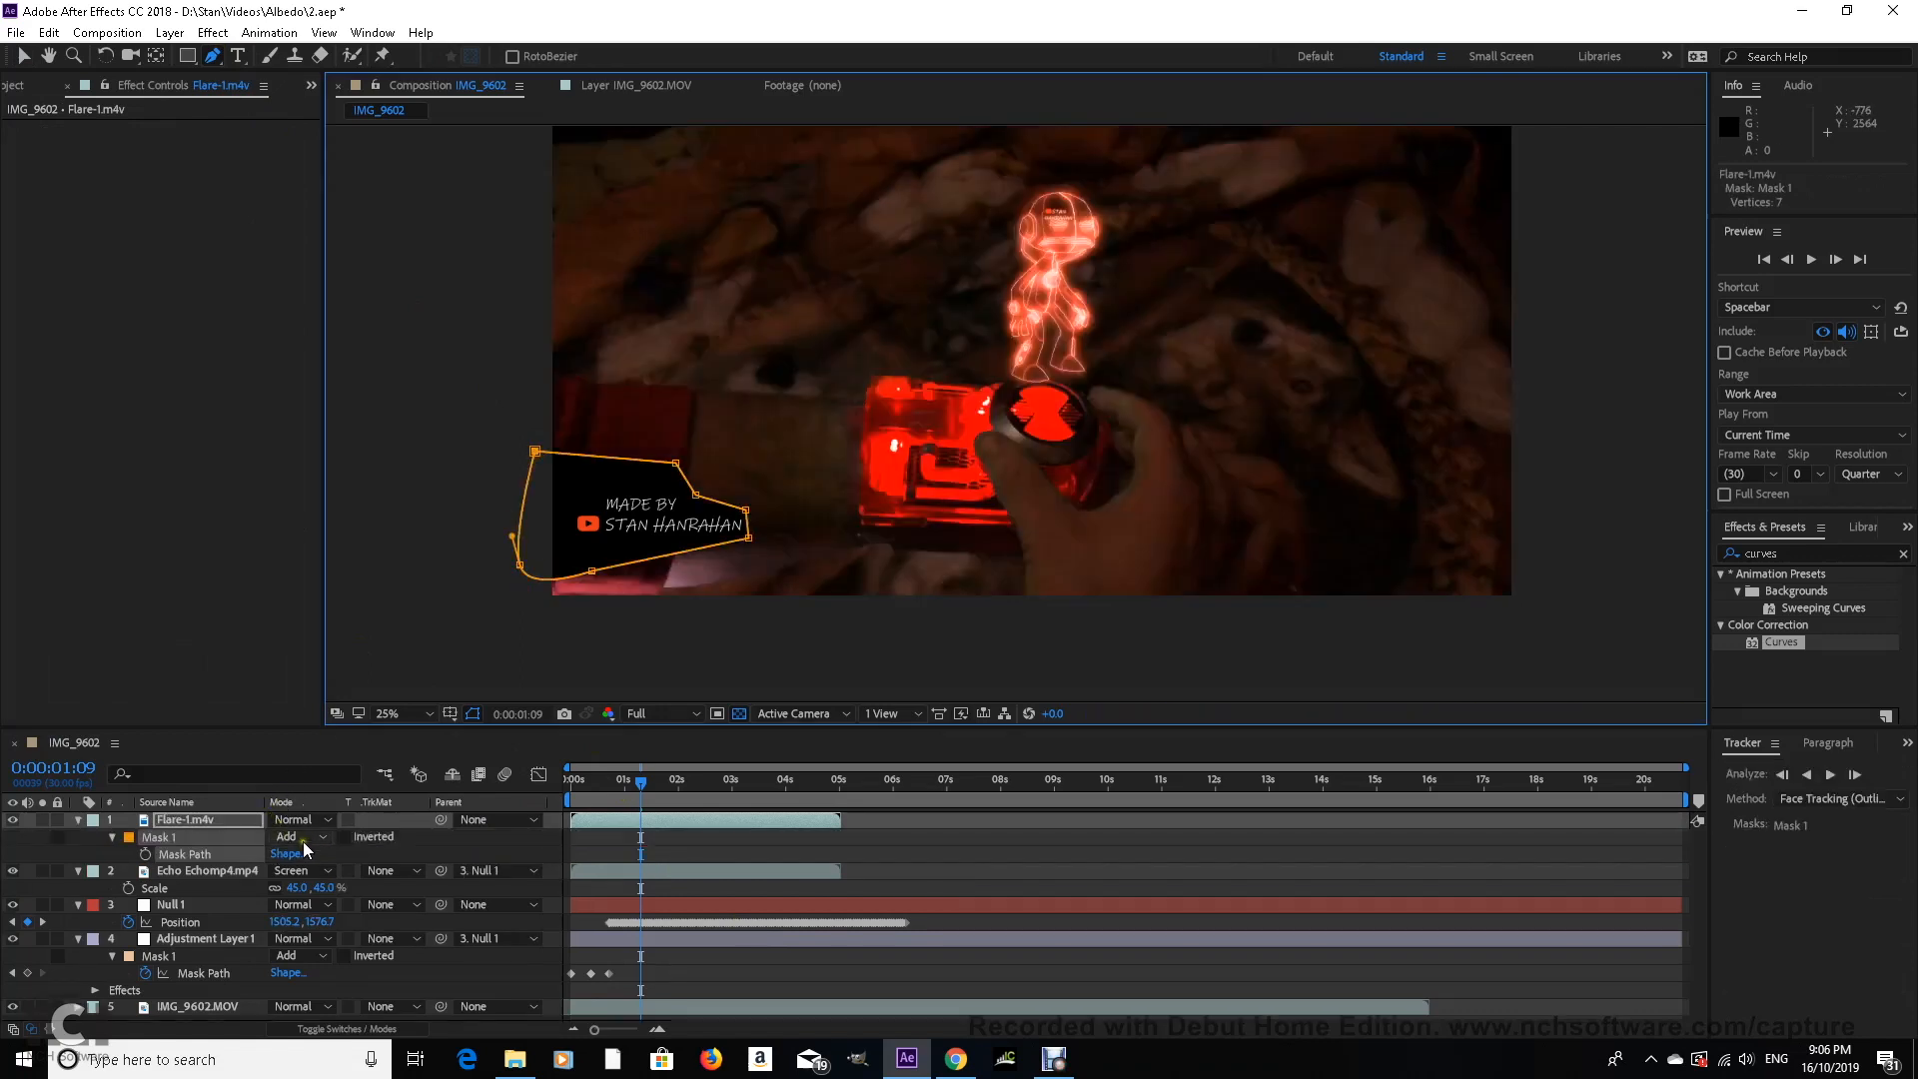
{"action": "left_click", "coordinate": [308, 837]}
{"action": "left_click", "coordinate": [330, 903]}
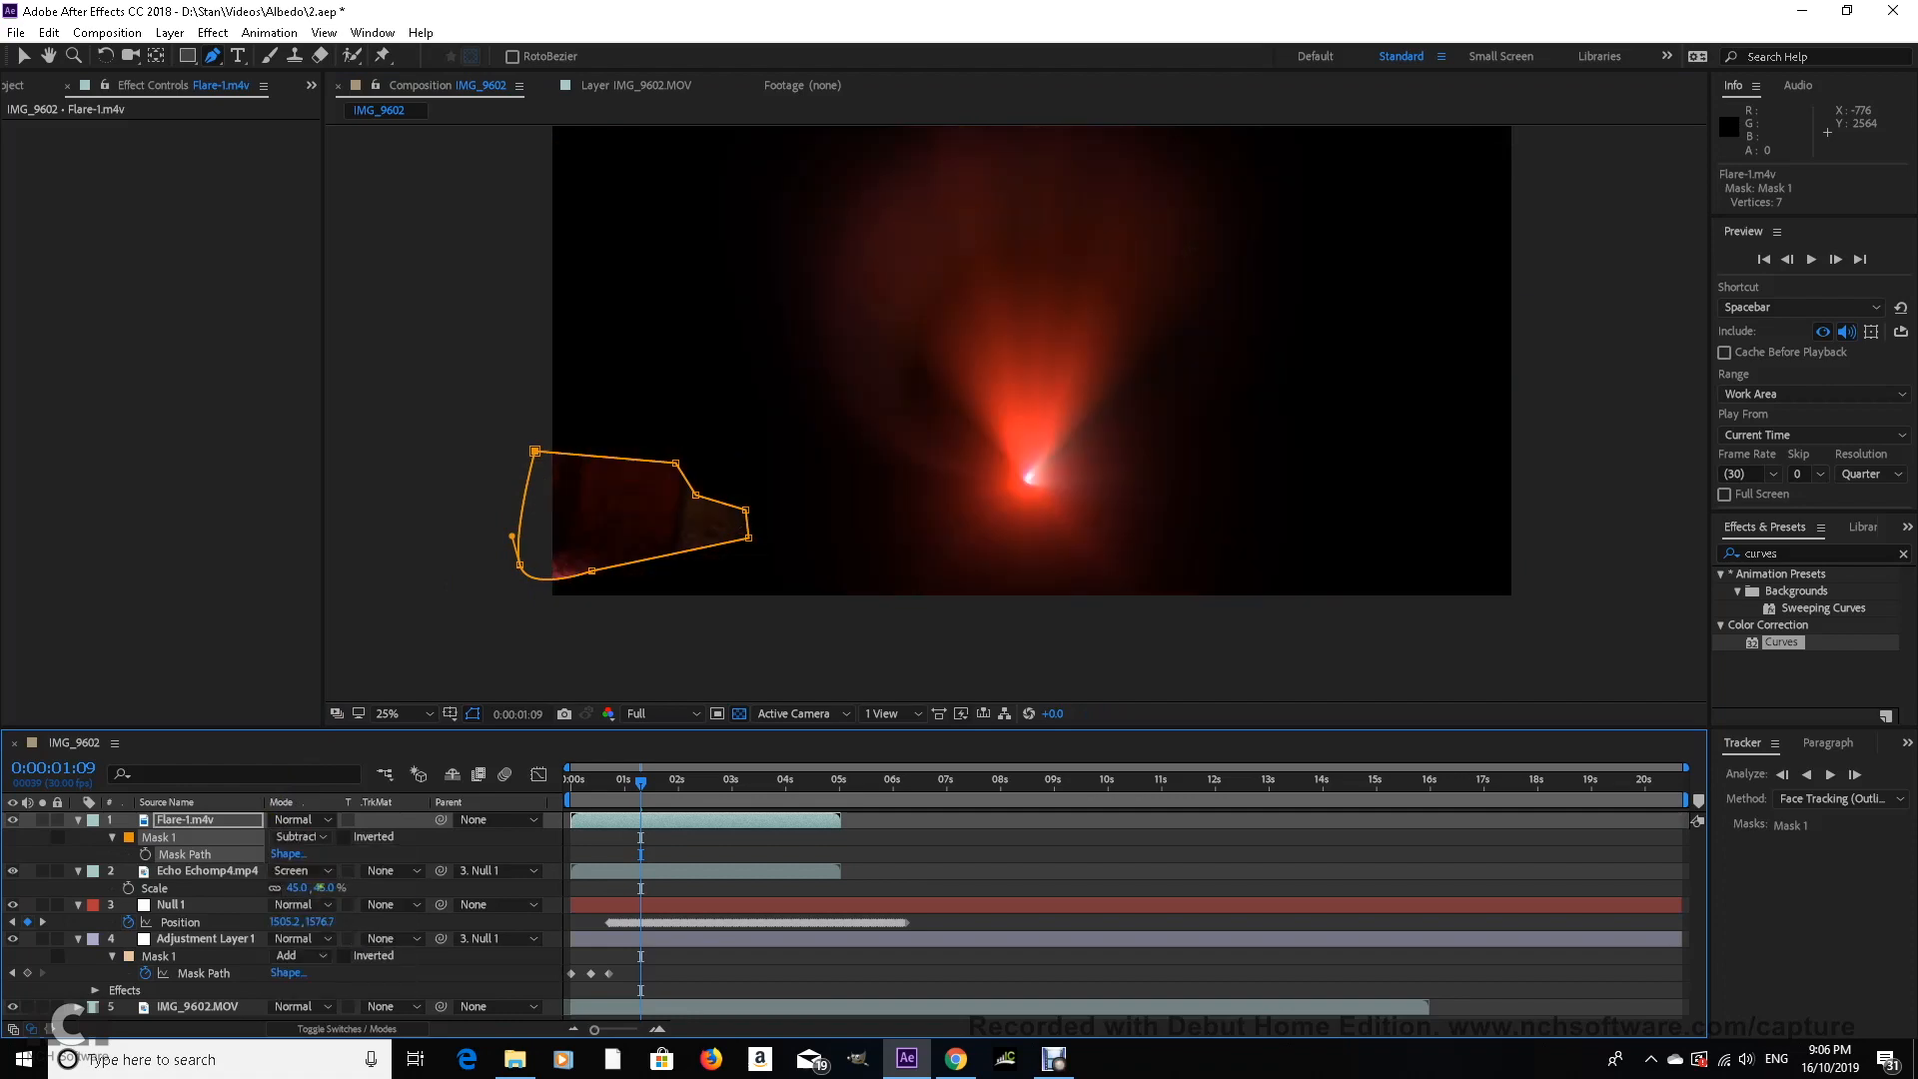
Step: Set the flare layer's blending mode to Screen and its watermark mask's feather to 7 pixels
{"action": "left_click", "coordinate": [300, 819]}
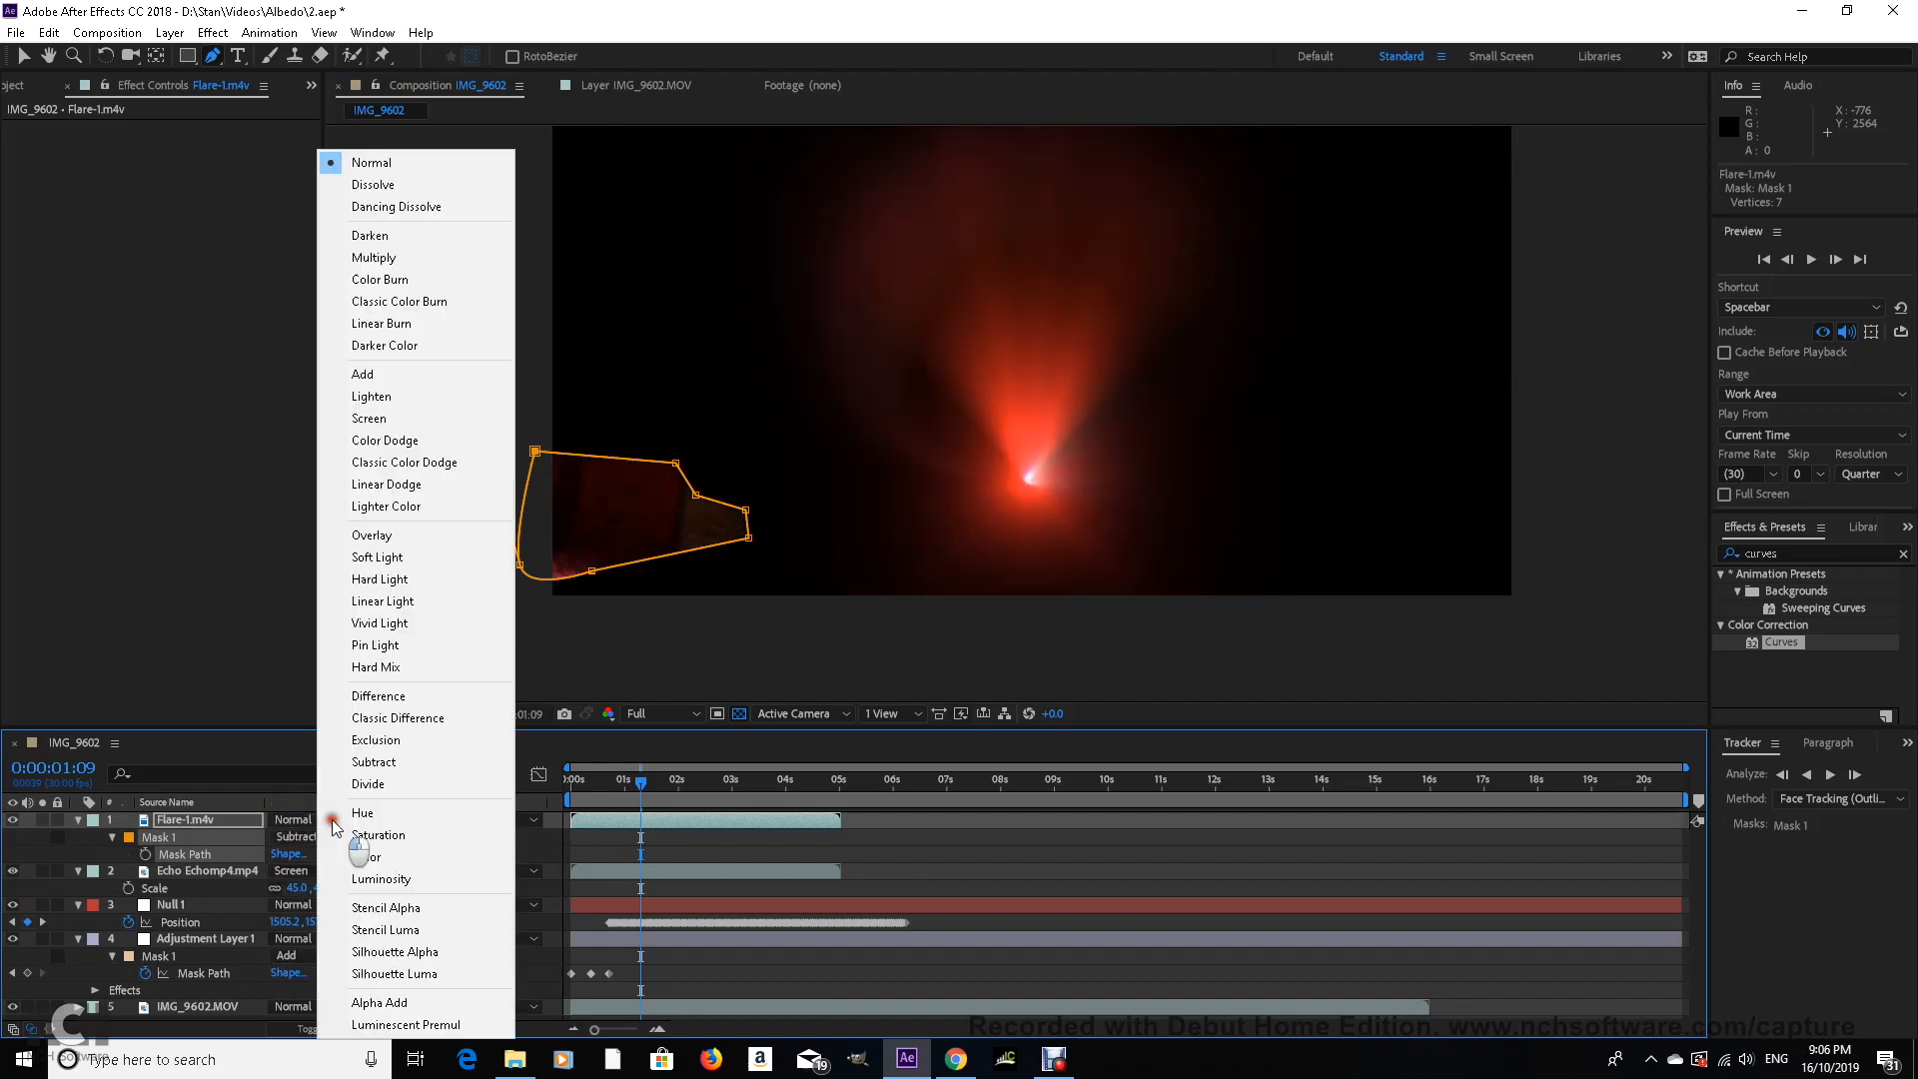
{"action": "left_click", "coordinate": [385, 417]}
{"action": "key", "text": "f"}
{"action": "left_click_drag", "start_coordinate": [291, 854], "coordinate": [297, 855]}
{"action": "left_click", "coordinate": [405, 850]}
Step: Move the flare so its bright light source sits on the watch dial beneath the hologram figure
{"action": "key", "text": "v"}
{"action": "left_click_drag", "start_coordinate": [1023, 468], "coordinate": [1041, 403]}
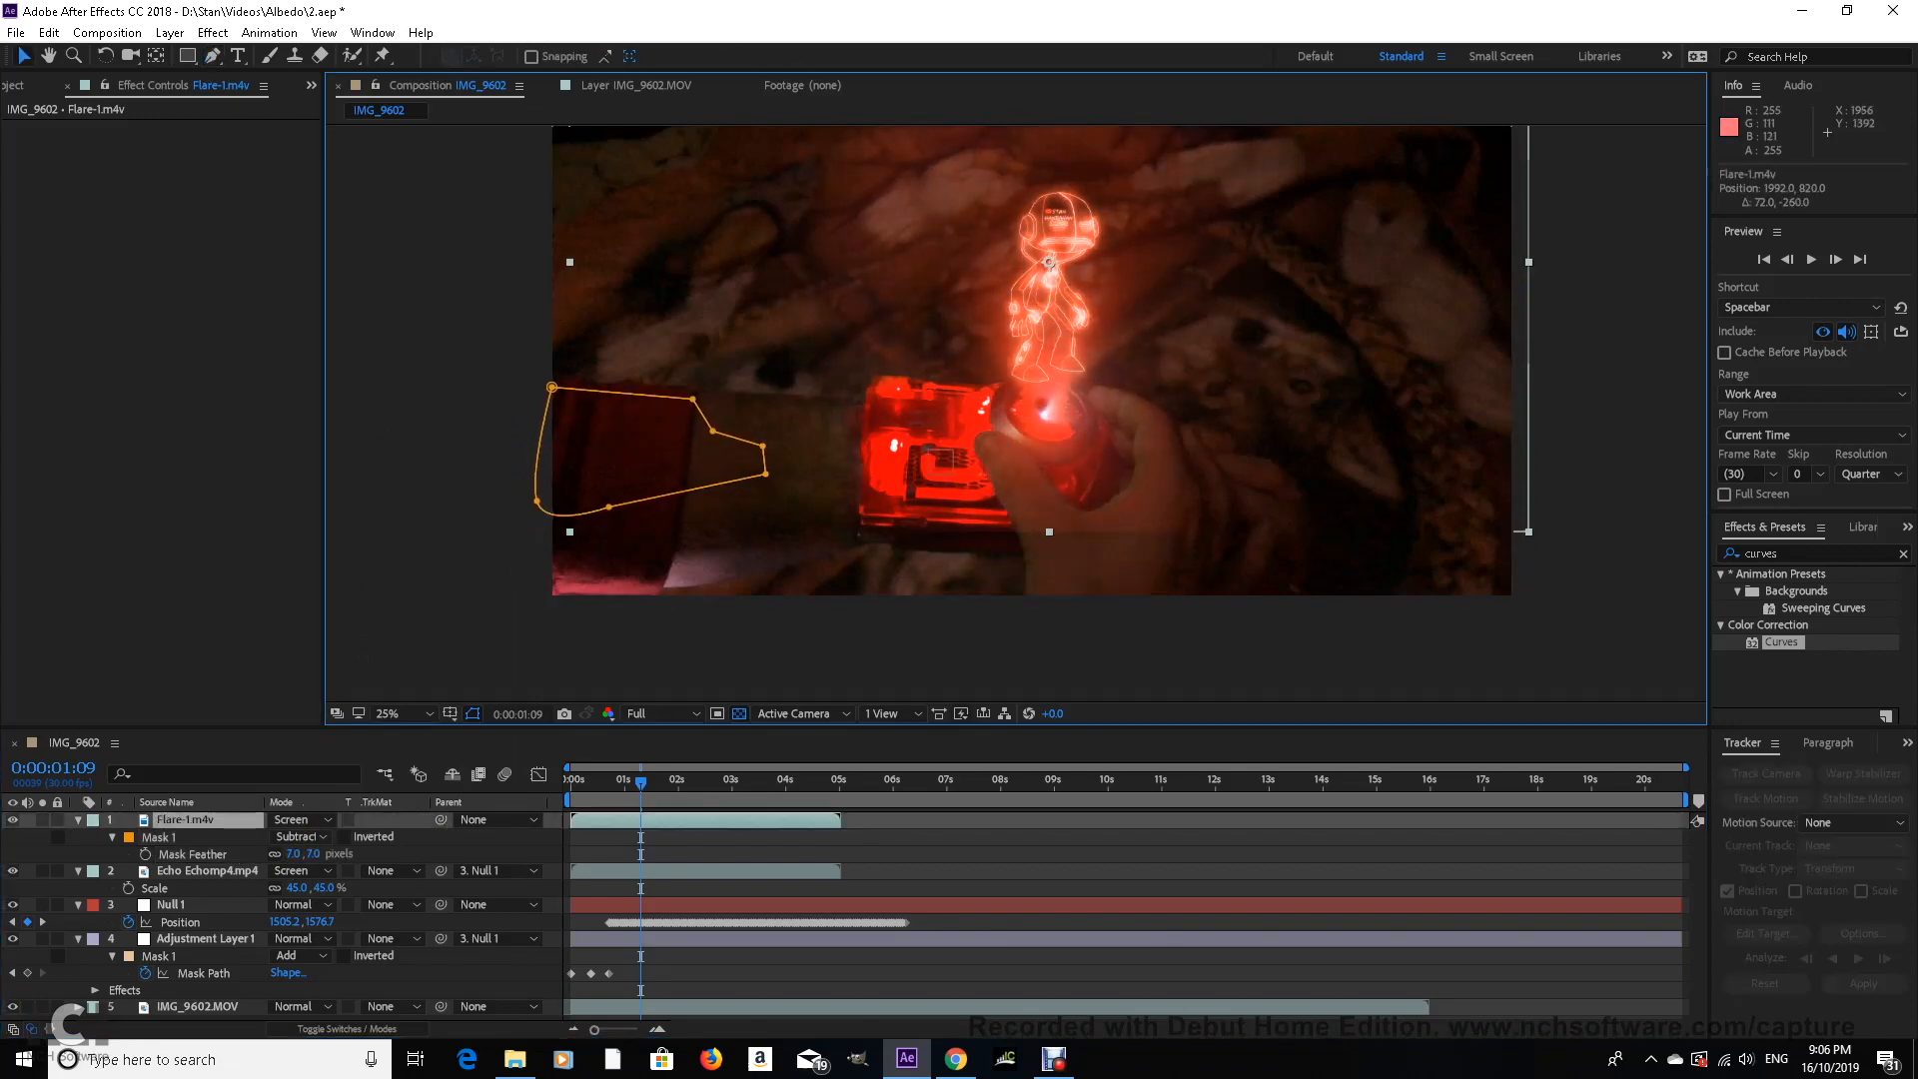
Step: Draw a large curved Pen mask around the flare's beam and feather its edge so the flare blends into the footage
{"action": "key", "text": "comma"}
{"action": "key", "text": "g"}
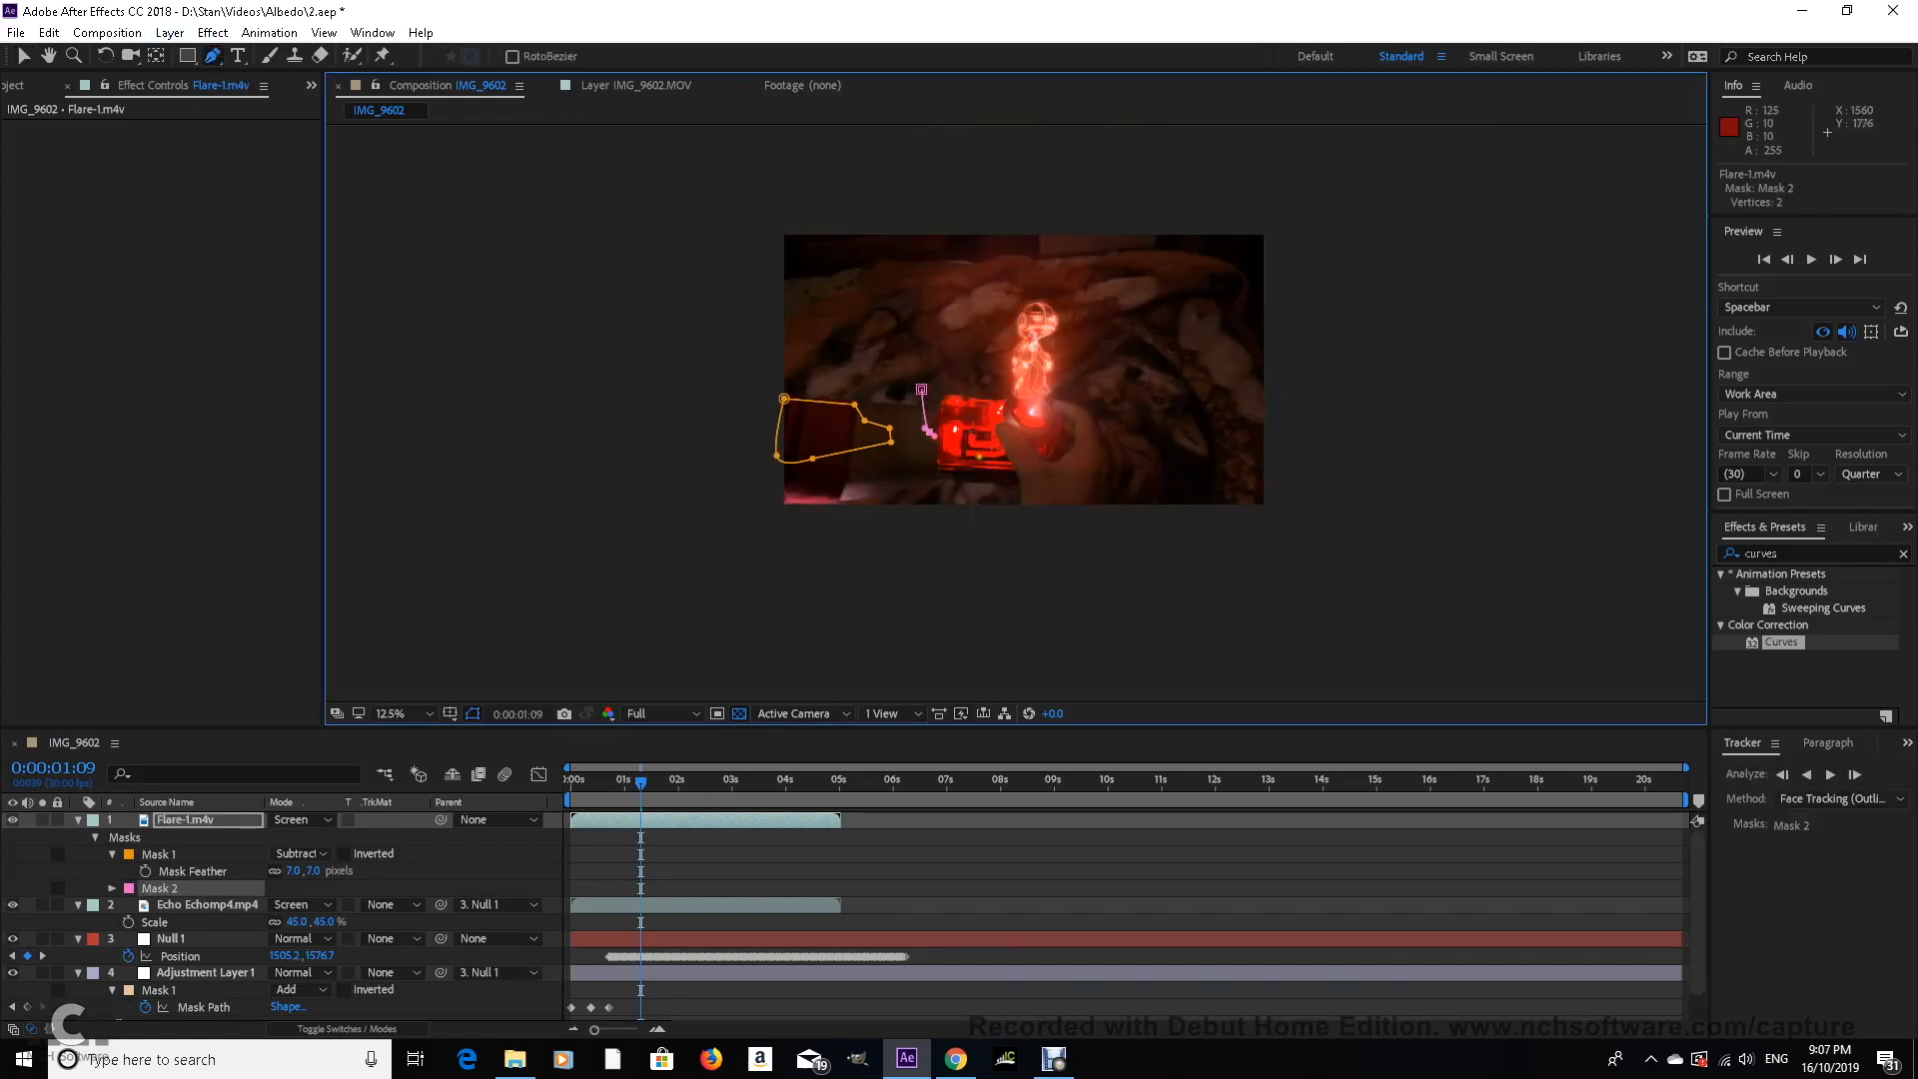
{"action": "left_click_drag", "start_coordinate": [1154, 444], "coordinate": [1176, 425]}
{"action": "left_click_drag", "start_coordinate": [1230, 373], "coordinate": [1239, 352]}
{"action": "left_click_drag", "start_coordinate": [1283, 213], "coordinate": [1278, 202]}
{"action": "left_click_drag", "start_coordinate": [944, 173], "coordinate": [880, 196]}
{"action": "left_click_drag", "start_coordinate": [840, 308], "coordinate": [891, 364]}
{"action": "left_click", "coordinate": [921, 389]}
{"action": "scroll", "coordinate": [914, 399], "scroll_direction": "up", "scroll_amount": 1}
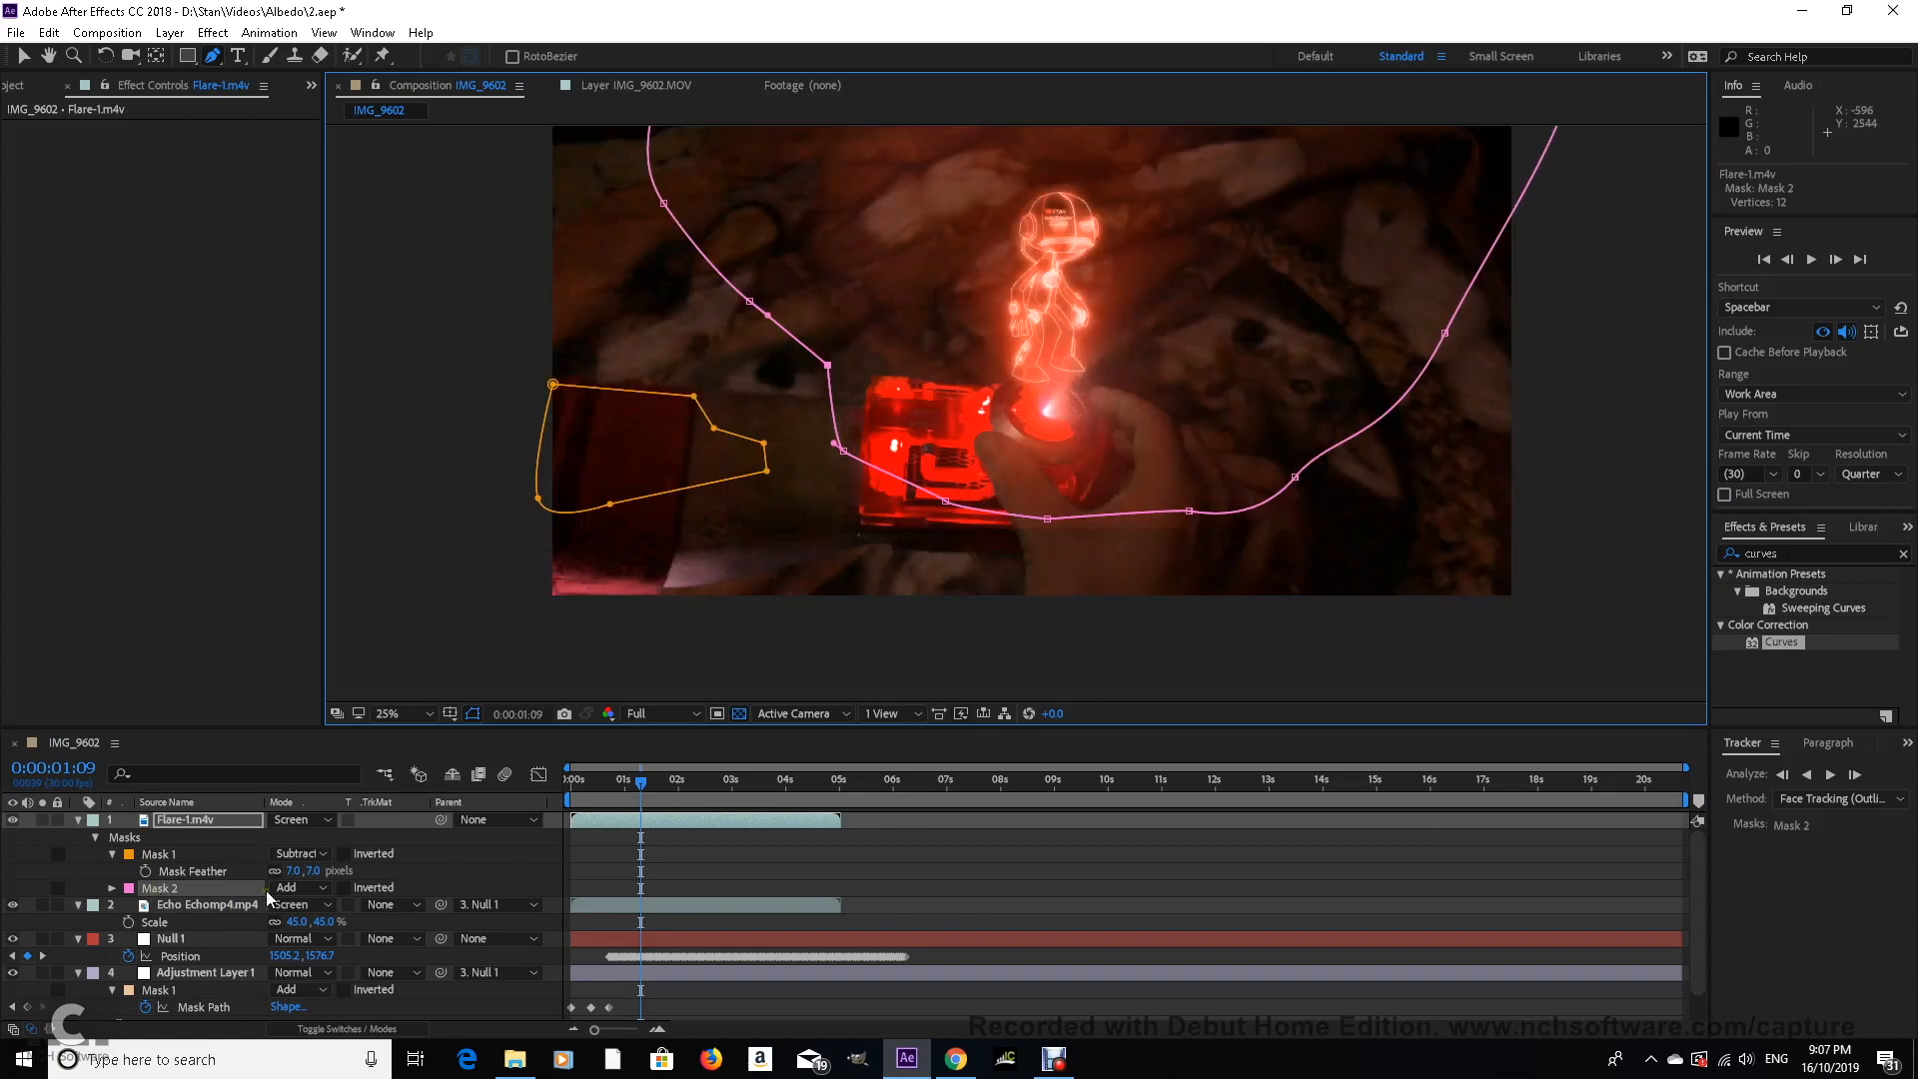
{"action": "key", "text": "f"}
{"action": "key", "text": "f"}
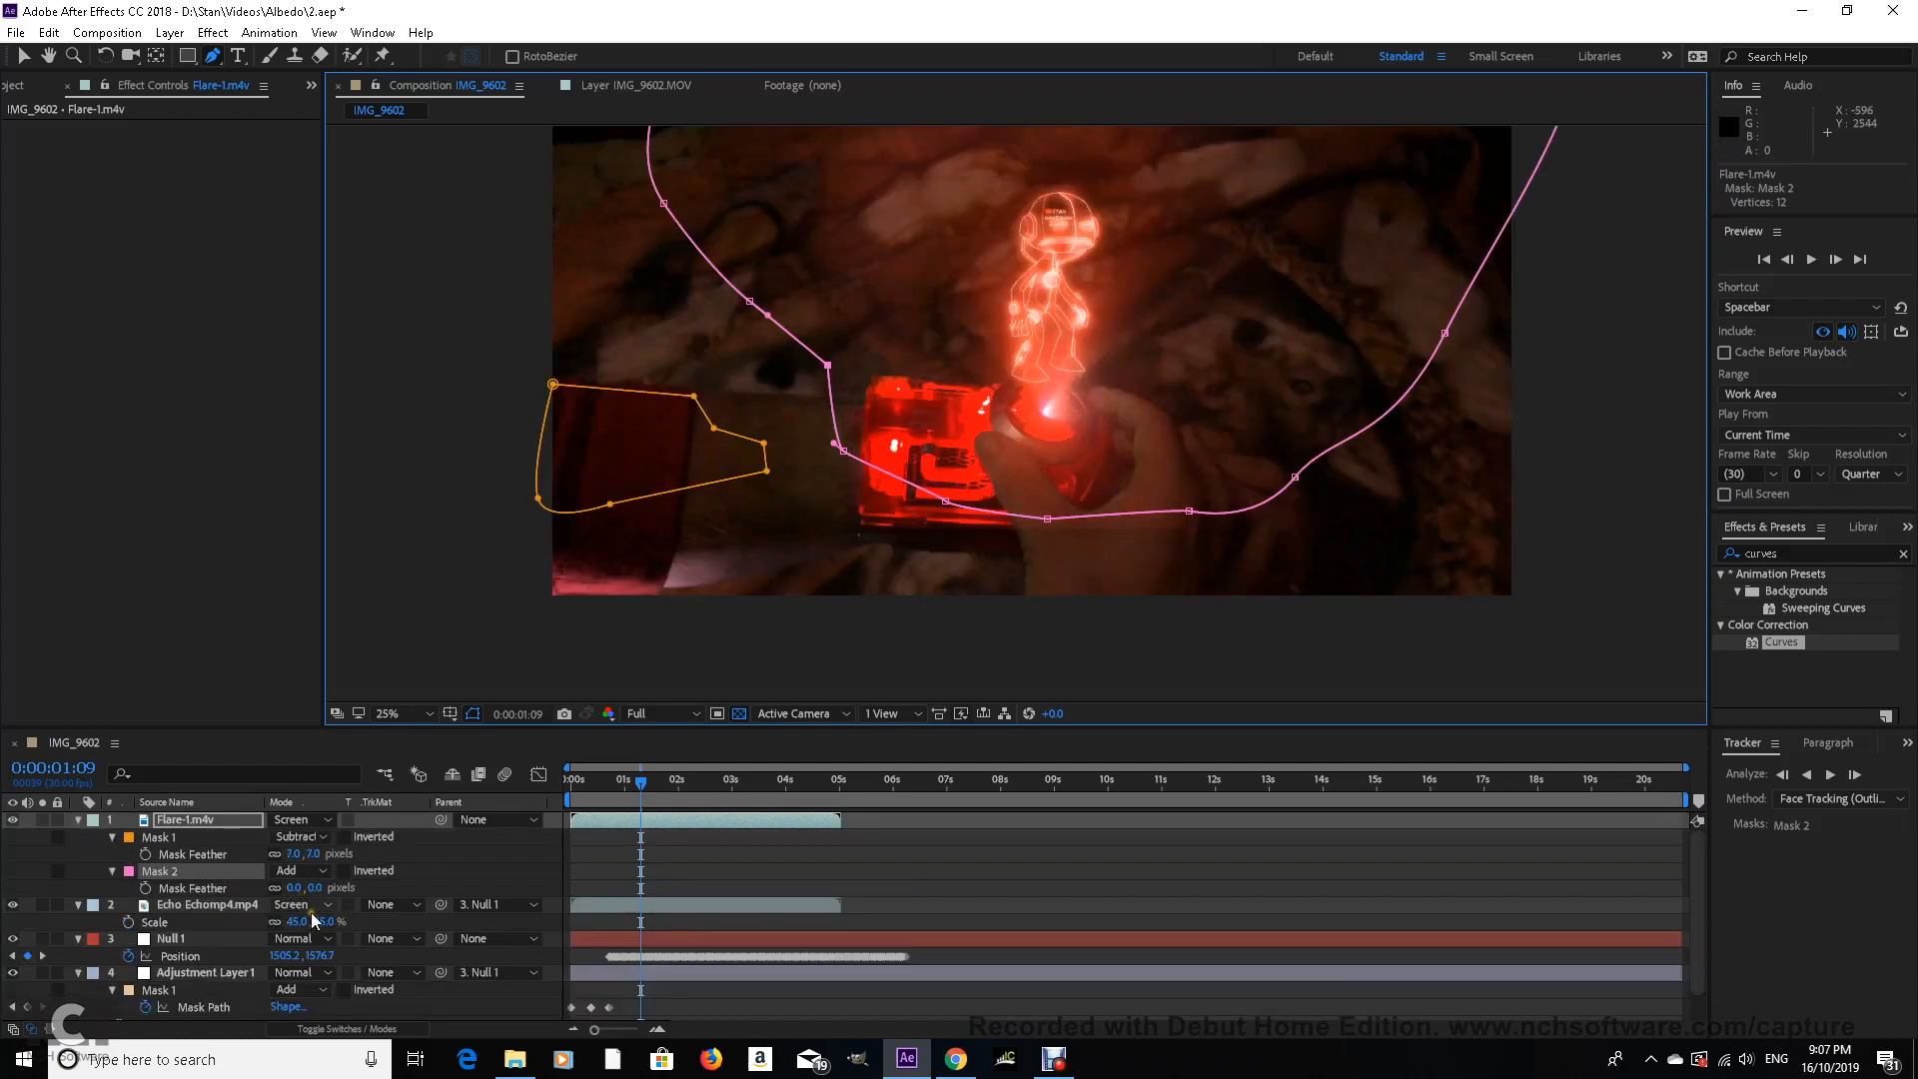
{"action": "left_click_drag", "start_coordinate": [303, 890], "coordinate": [334, 892]}
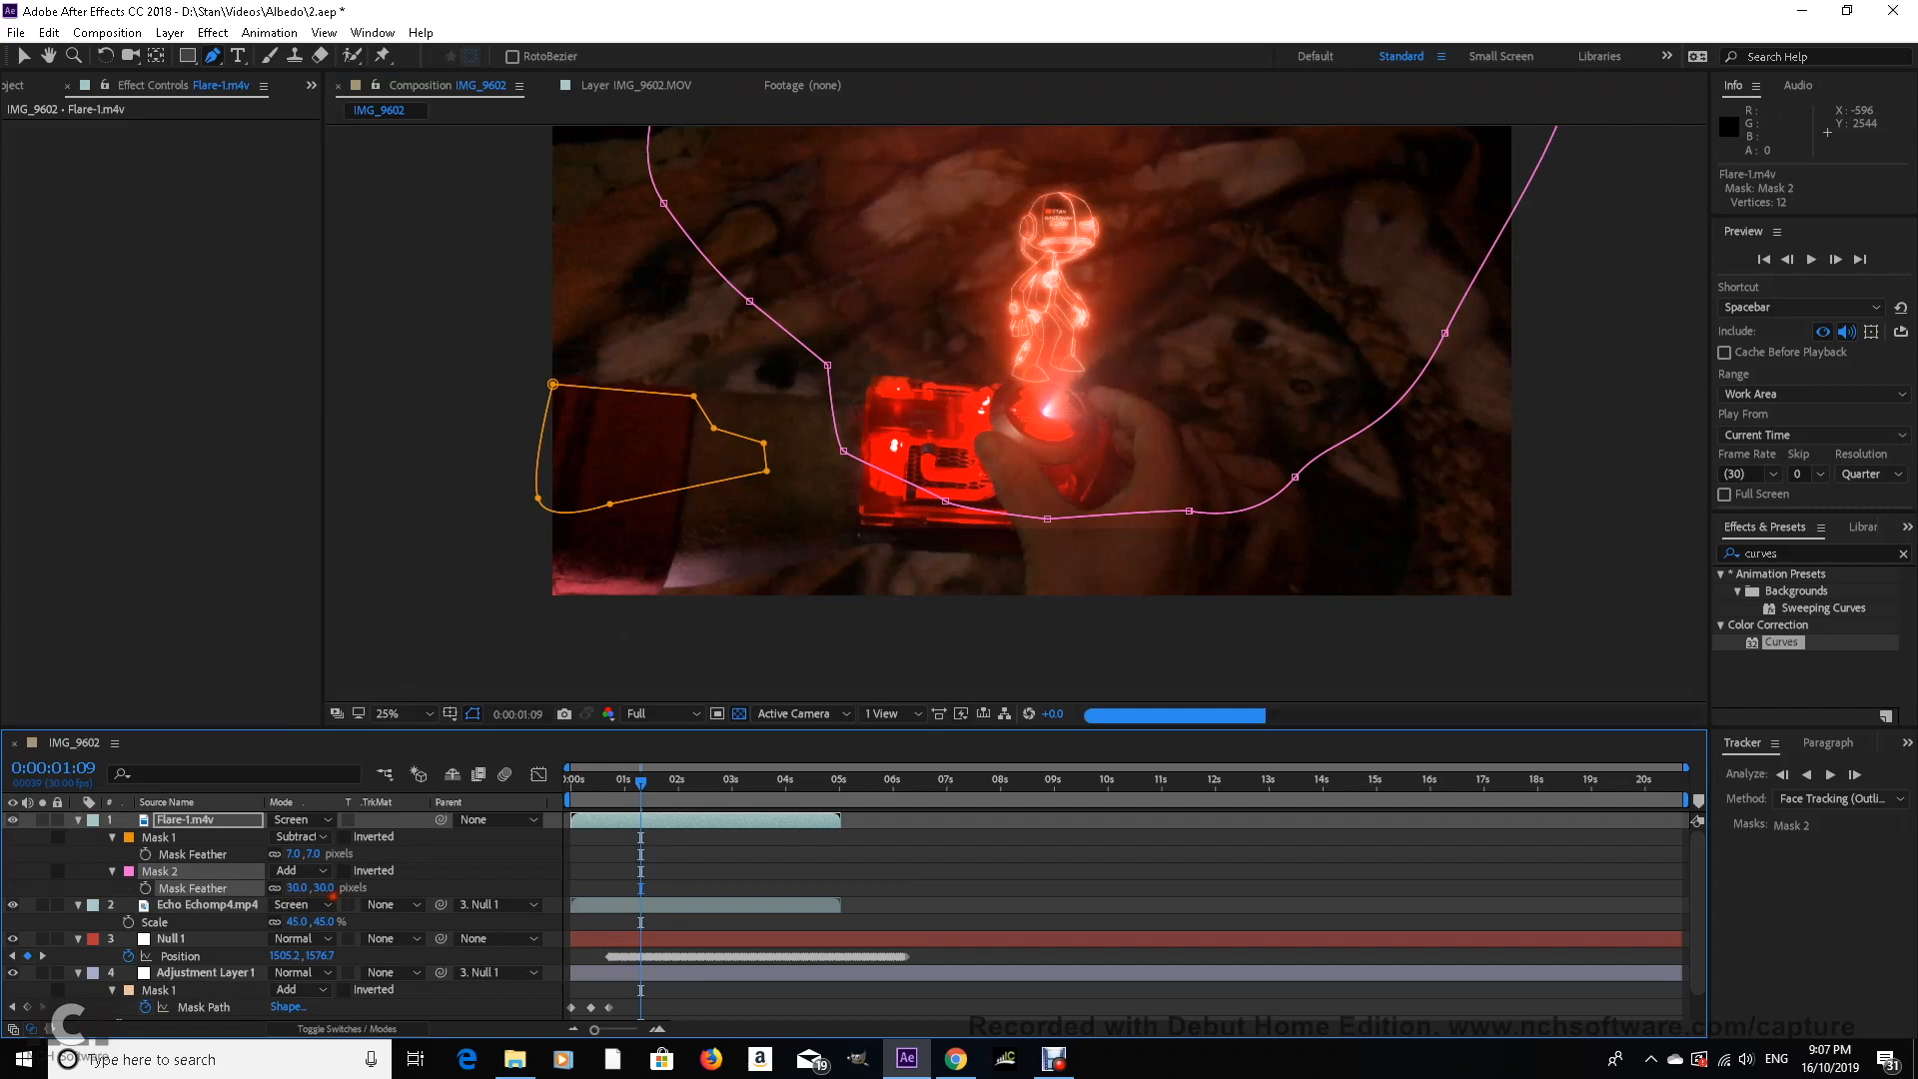
{"action": "left_click", "coordinate": [173, 871]}
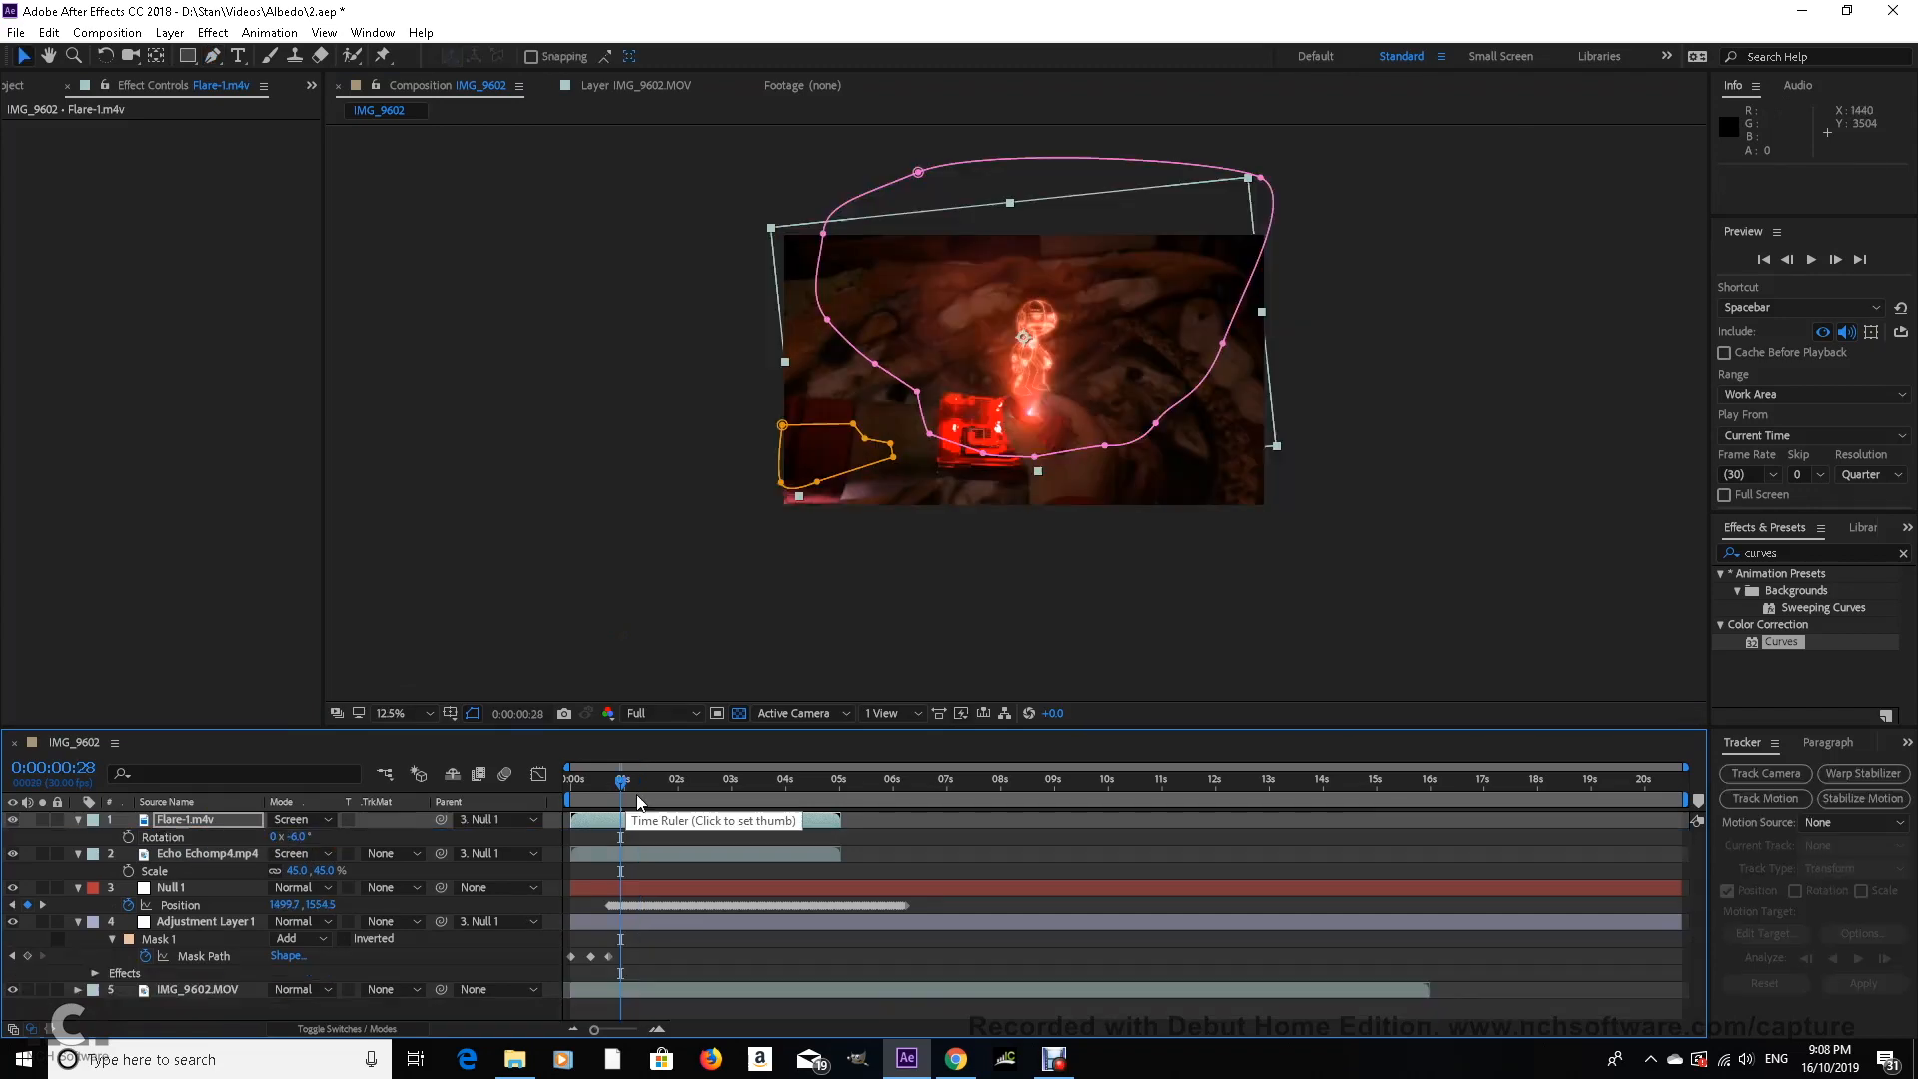
Step: Pre-compose the Flare-1.m4v and Echo Echomp4.mp4 layers together and collapse the precomposition's transformations
{"action": "left_click", "coordinate": [185, 819]}
{"action": "left_click", "coordinate": [194, 854], "text": "shift"}
{"action": "right_click", "coordinate": [195, 855]}
{"action": "left_click", "coordinate": [329, 673]}
{"action": "left_click", "coordinate": [915, 593]}
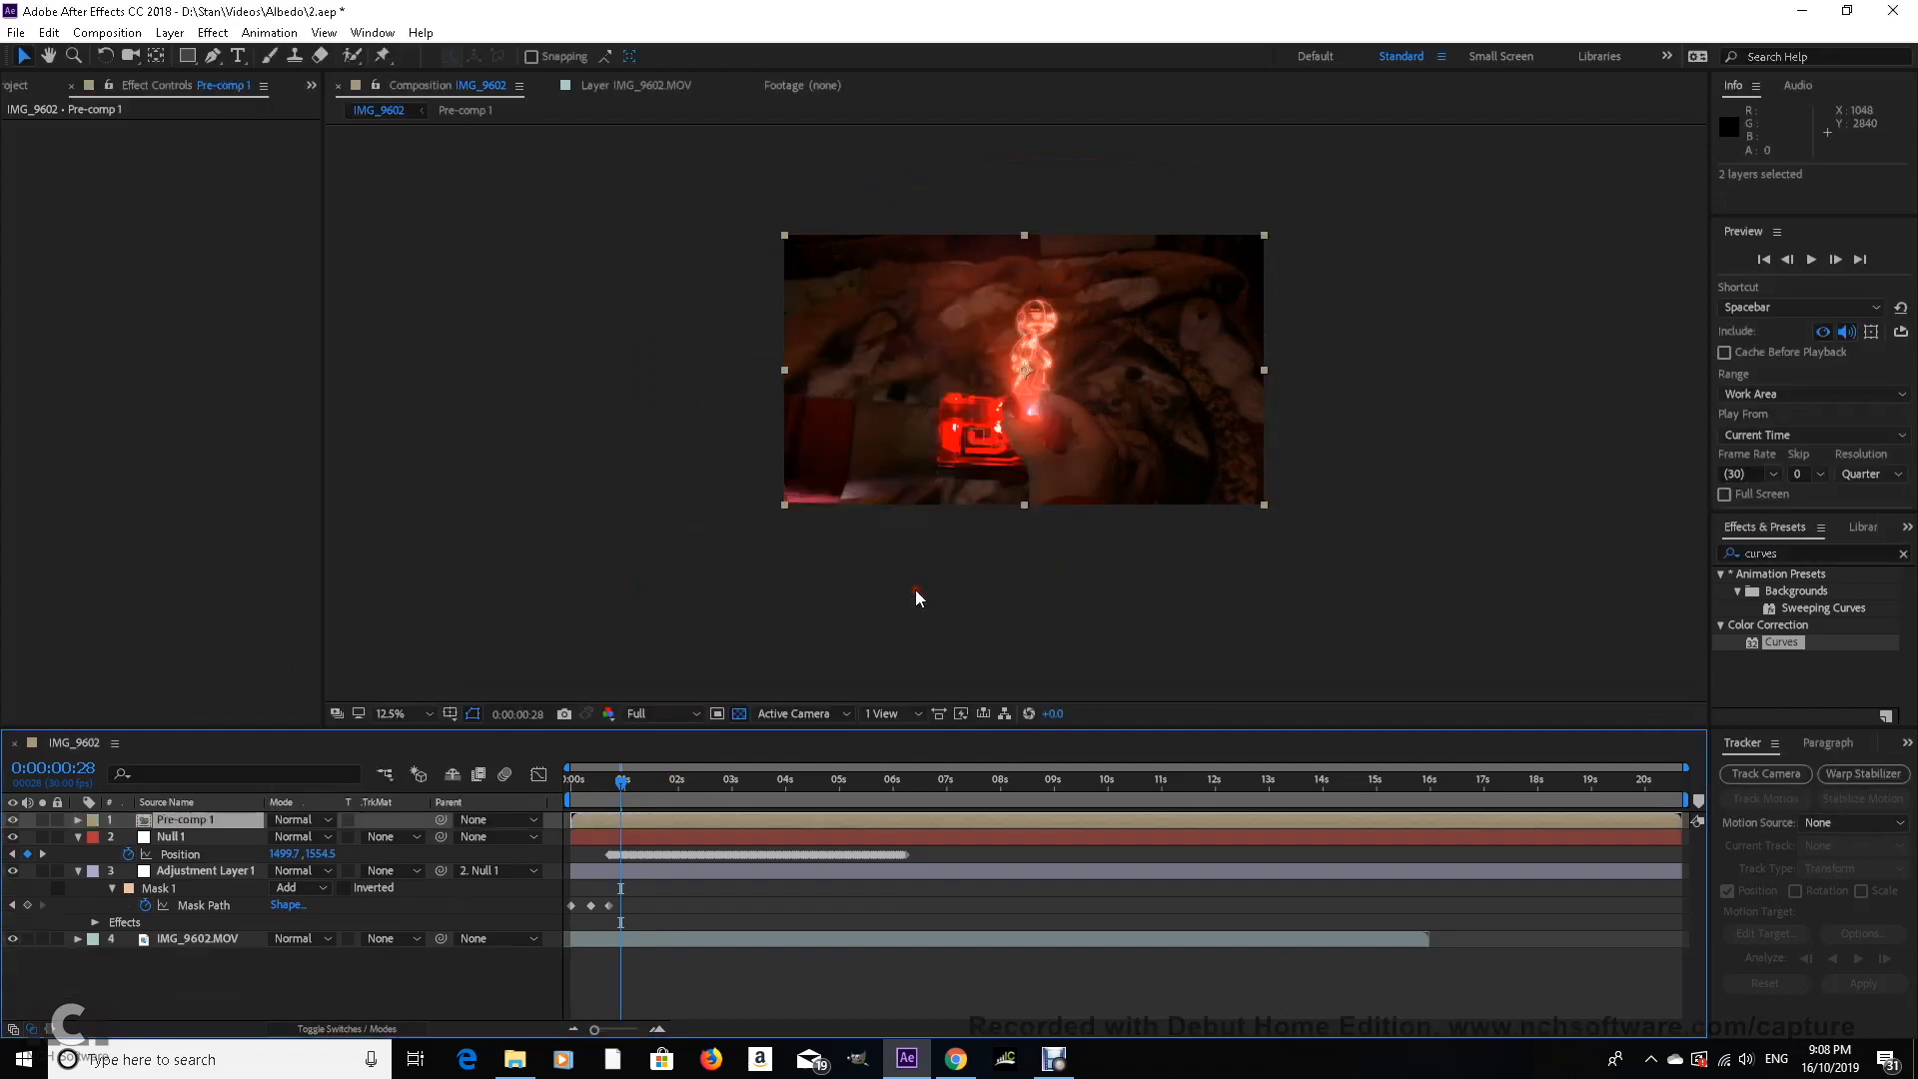
{"action": "left_click", "coordinate": [342, 1029]}
{"action": "left_click", "coordinate": [291, 820]}
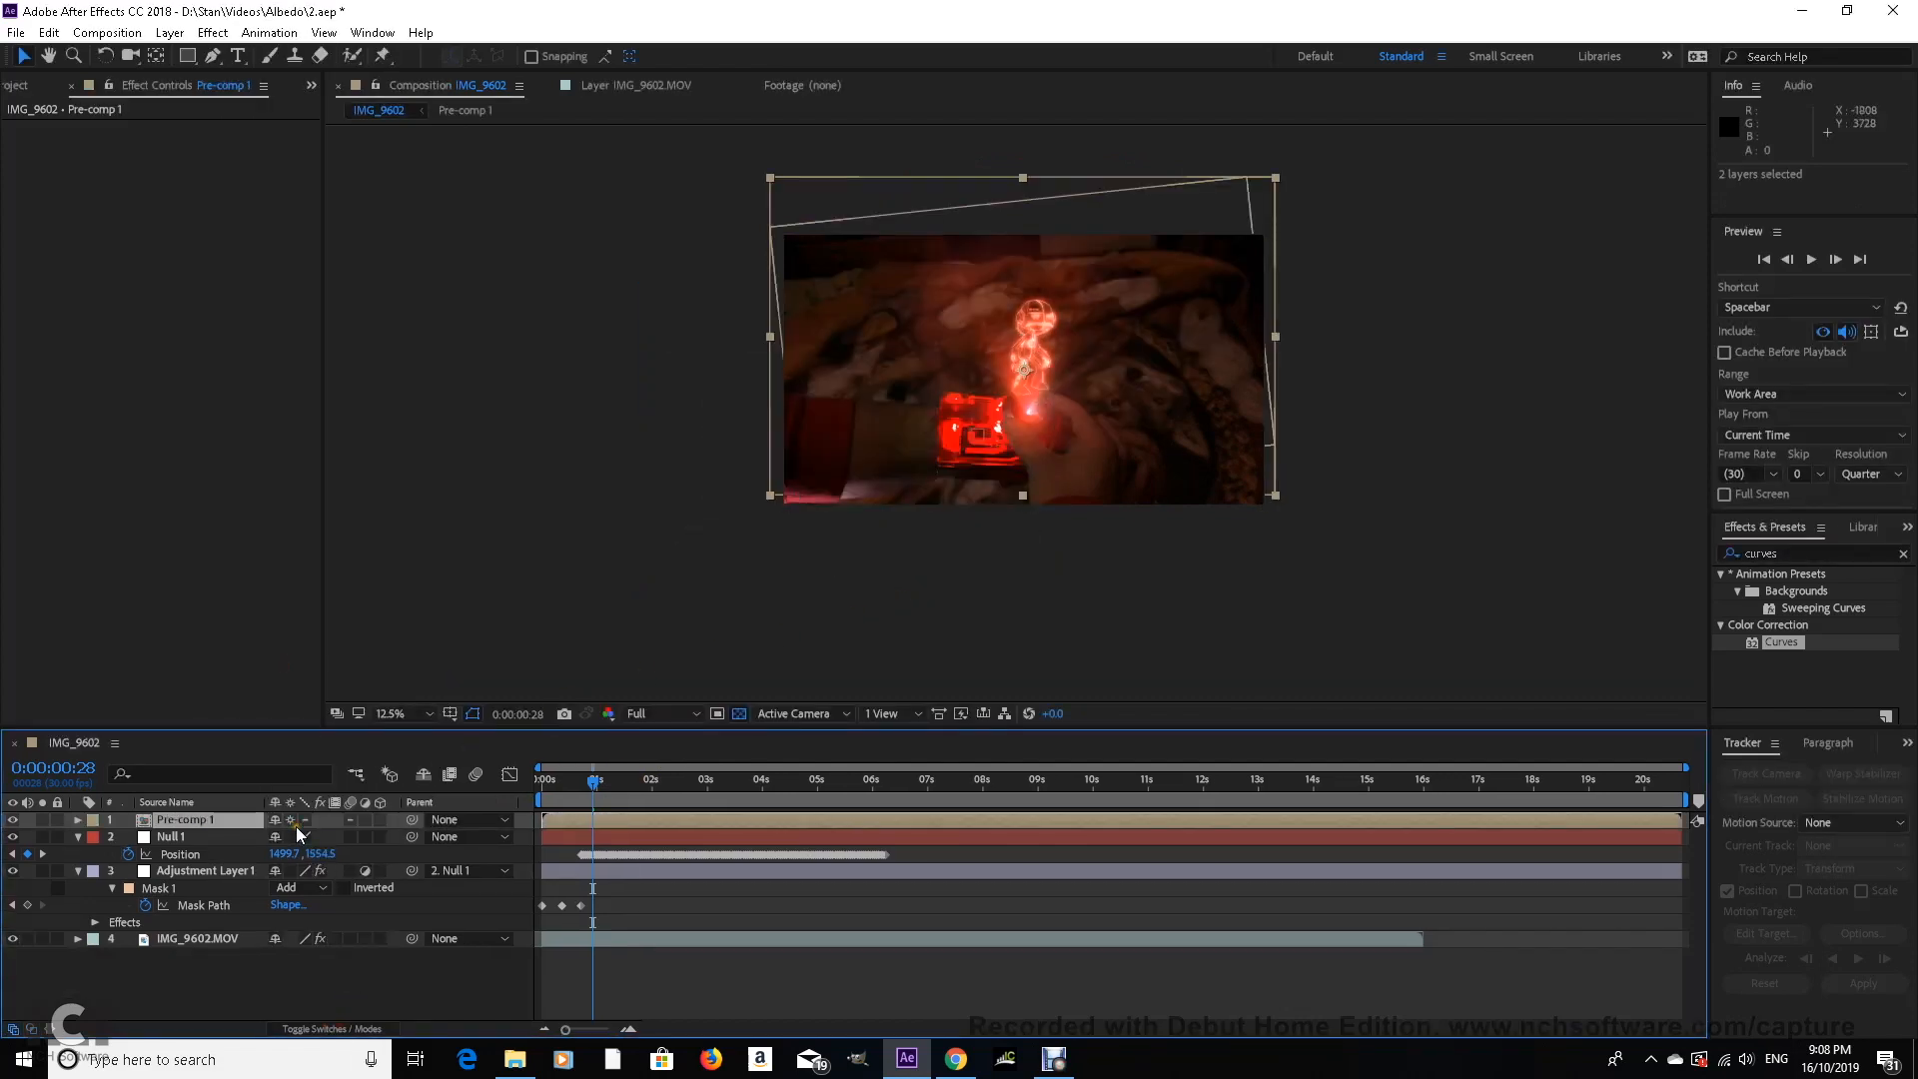
Step: Keyframe the precomposition's scale and position at 0:00:00:28, and set its scale to 1% at 0:00:00:21
{"action": "key", "text": "s"}
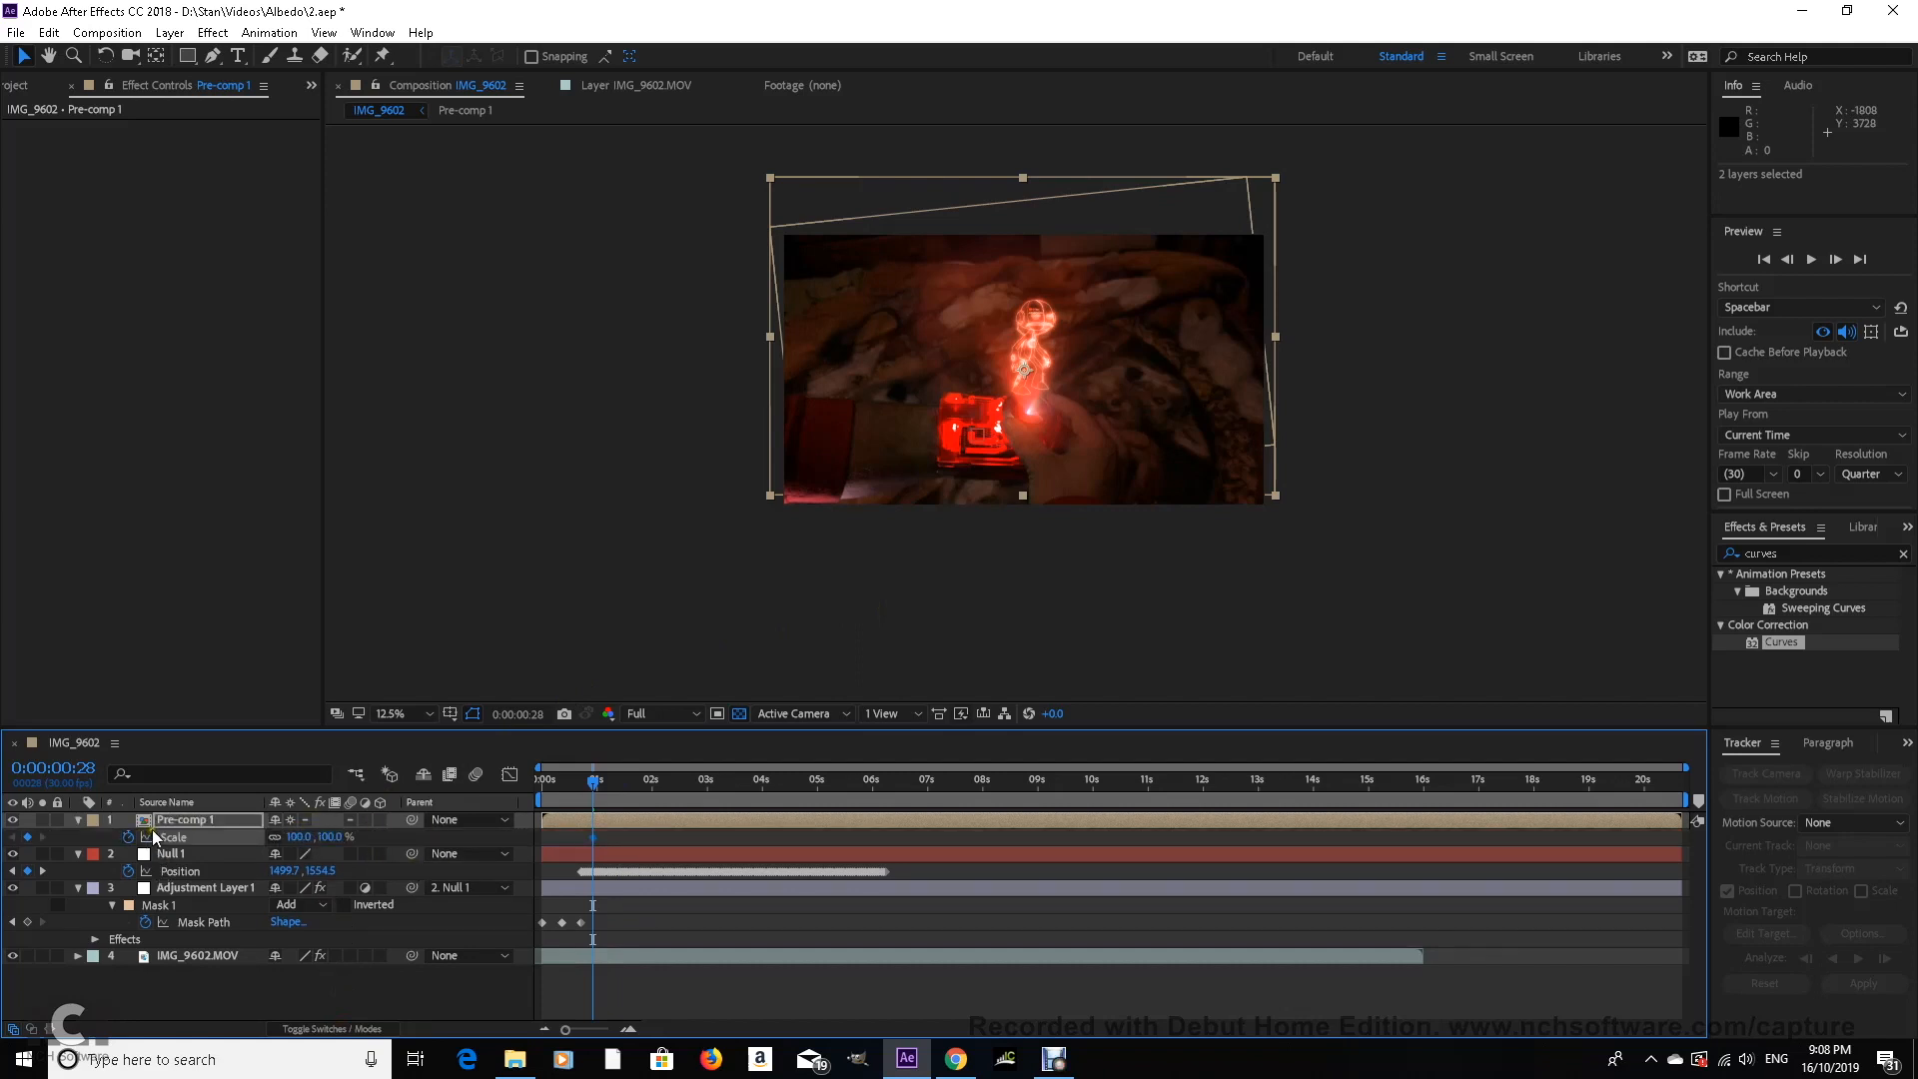
{"action": "key", "text": "p"}
{"action": "left_click_drag", "start_coordinate": [566, 1029], "coordinate": [594, 1030]}
{"action": "left_click_drag", "start_coordinate": [680, 785], "coordinate": [645, 791]}
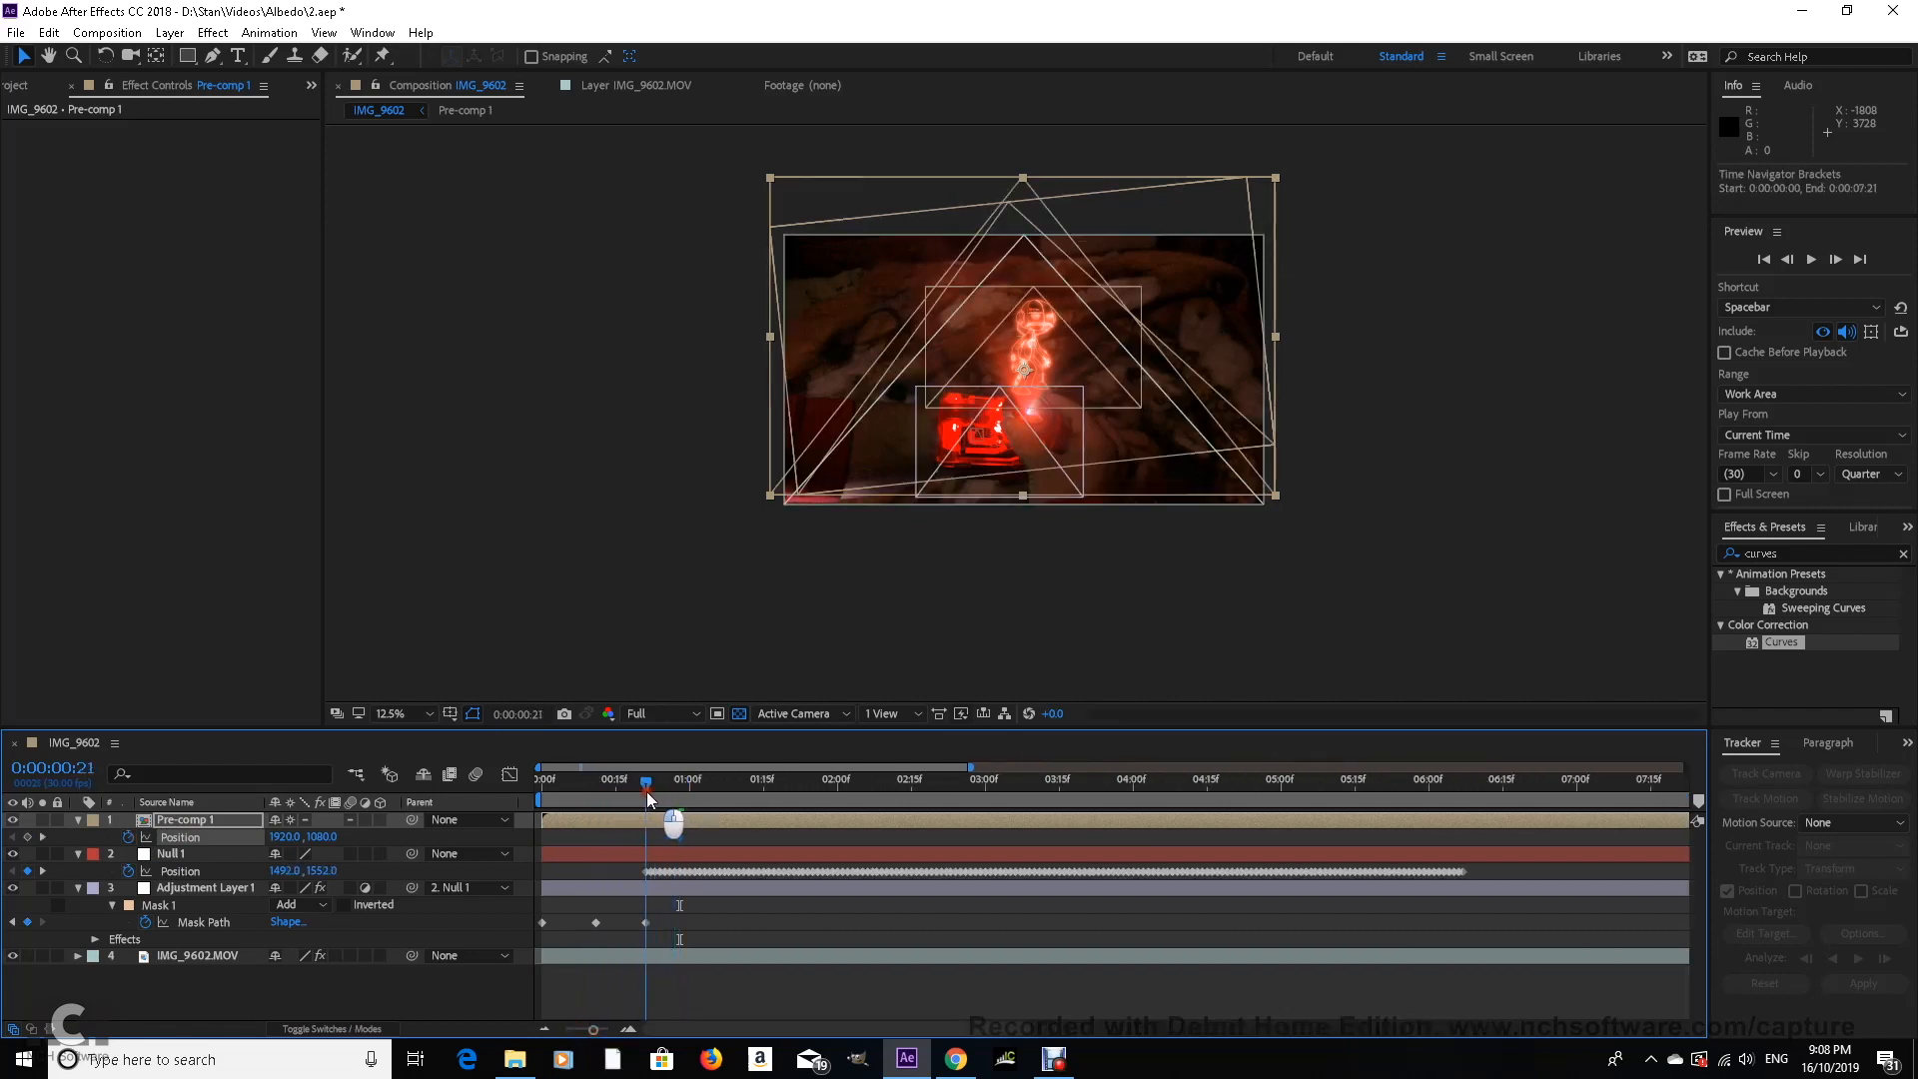
{"action": "left_click", "coordinate": [252, 821]}
{"action": "key", "text": "s"}
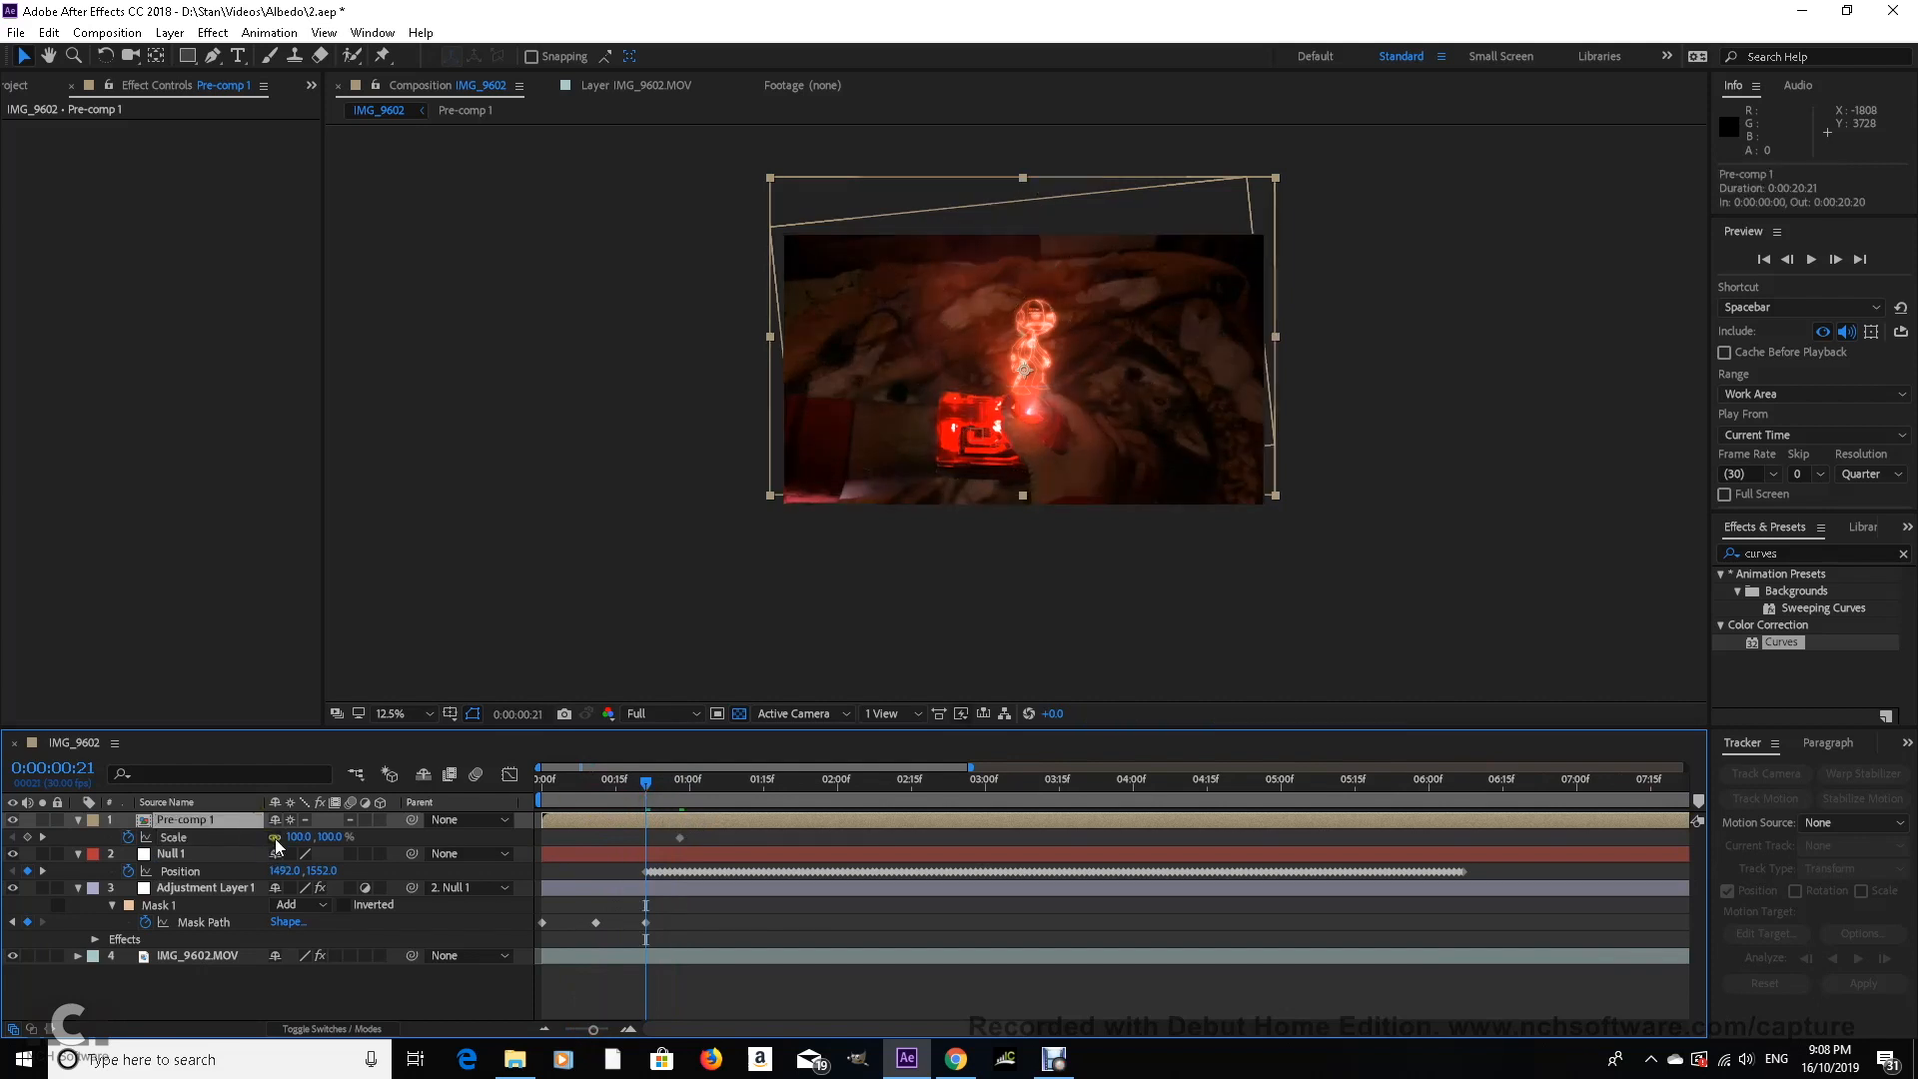
{"action": "type", "text": "1"}
{"action": "key", "text": "Return"}
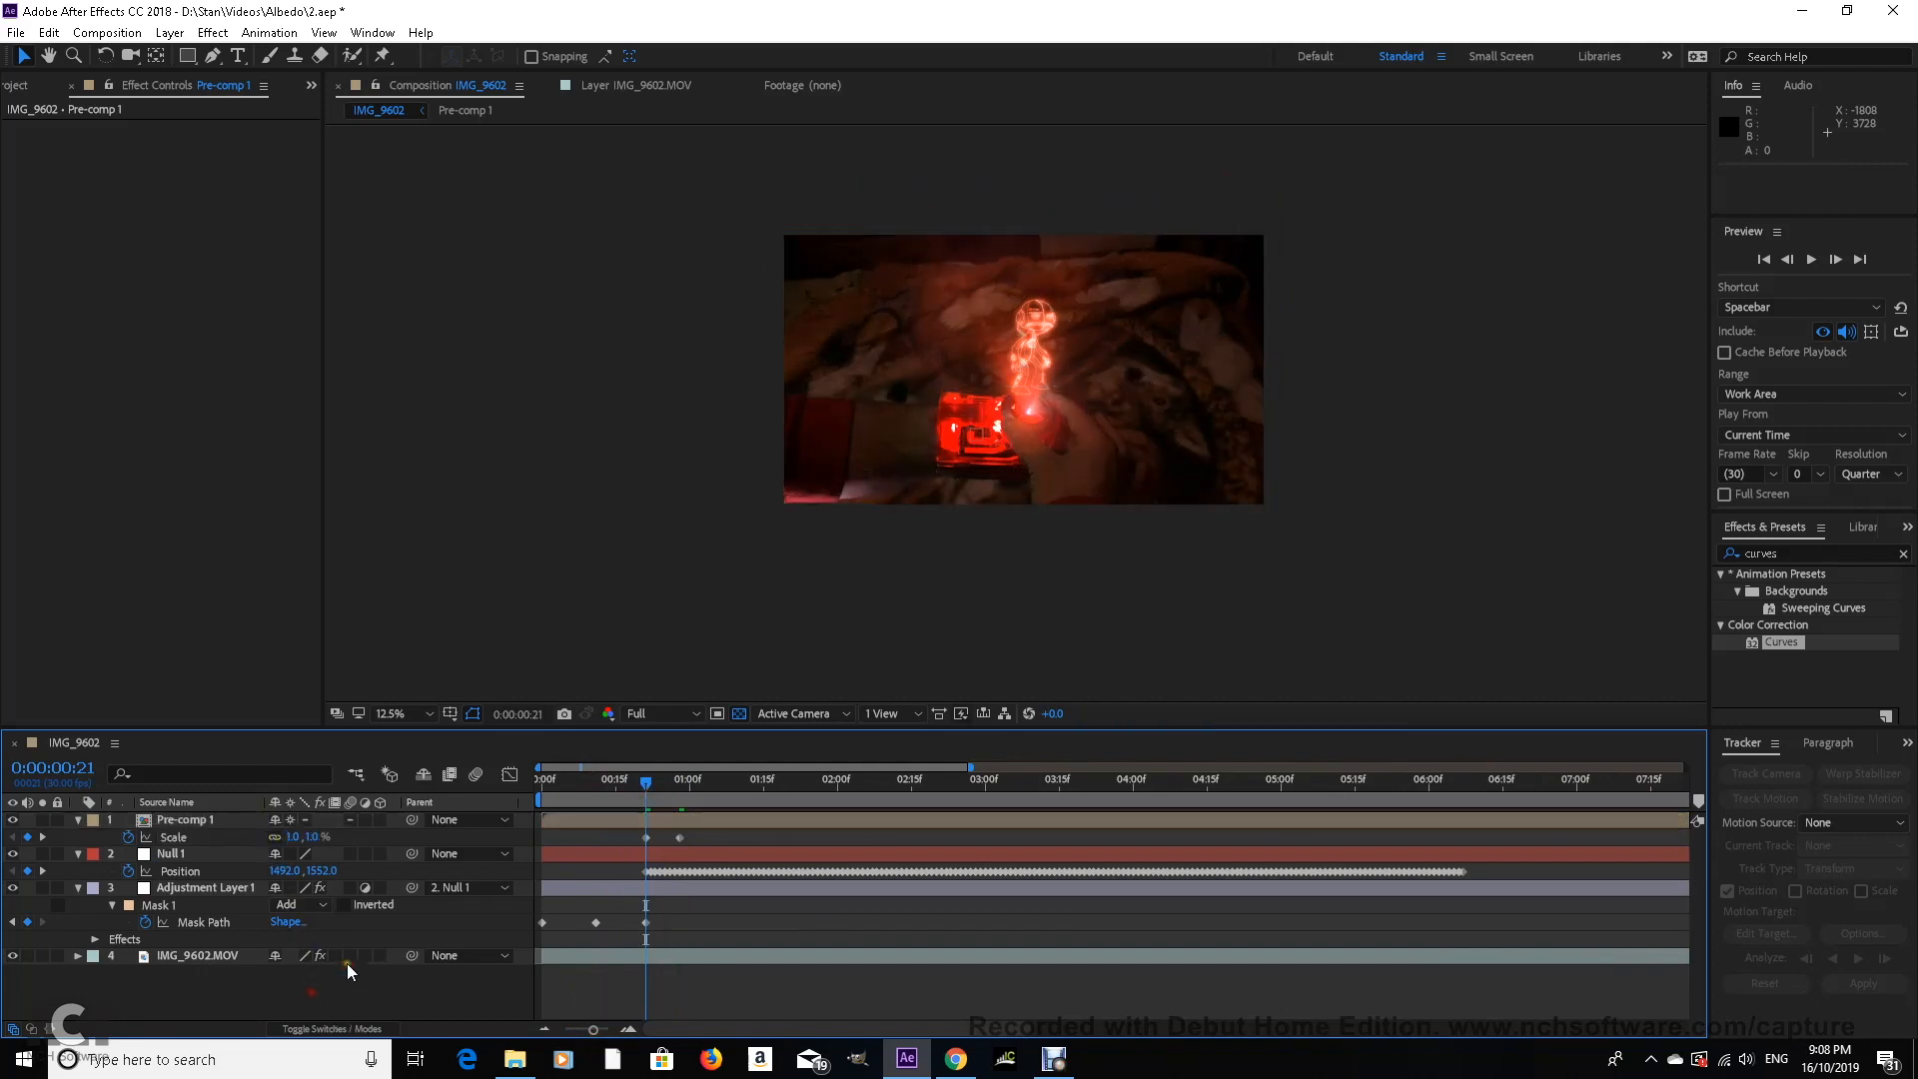
Step: Position the shrunken precomposition over the centre of the watch dial at 0:00:00:21
{"action": "scroll", "coordinate": [1015, 358], "scroll_direction": "up", "scroll_amount": 4}
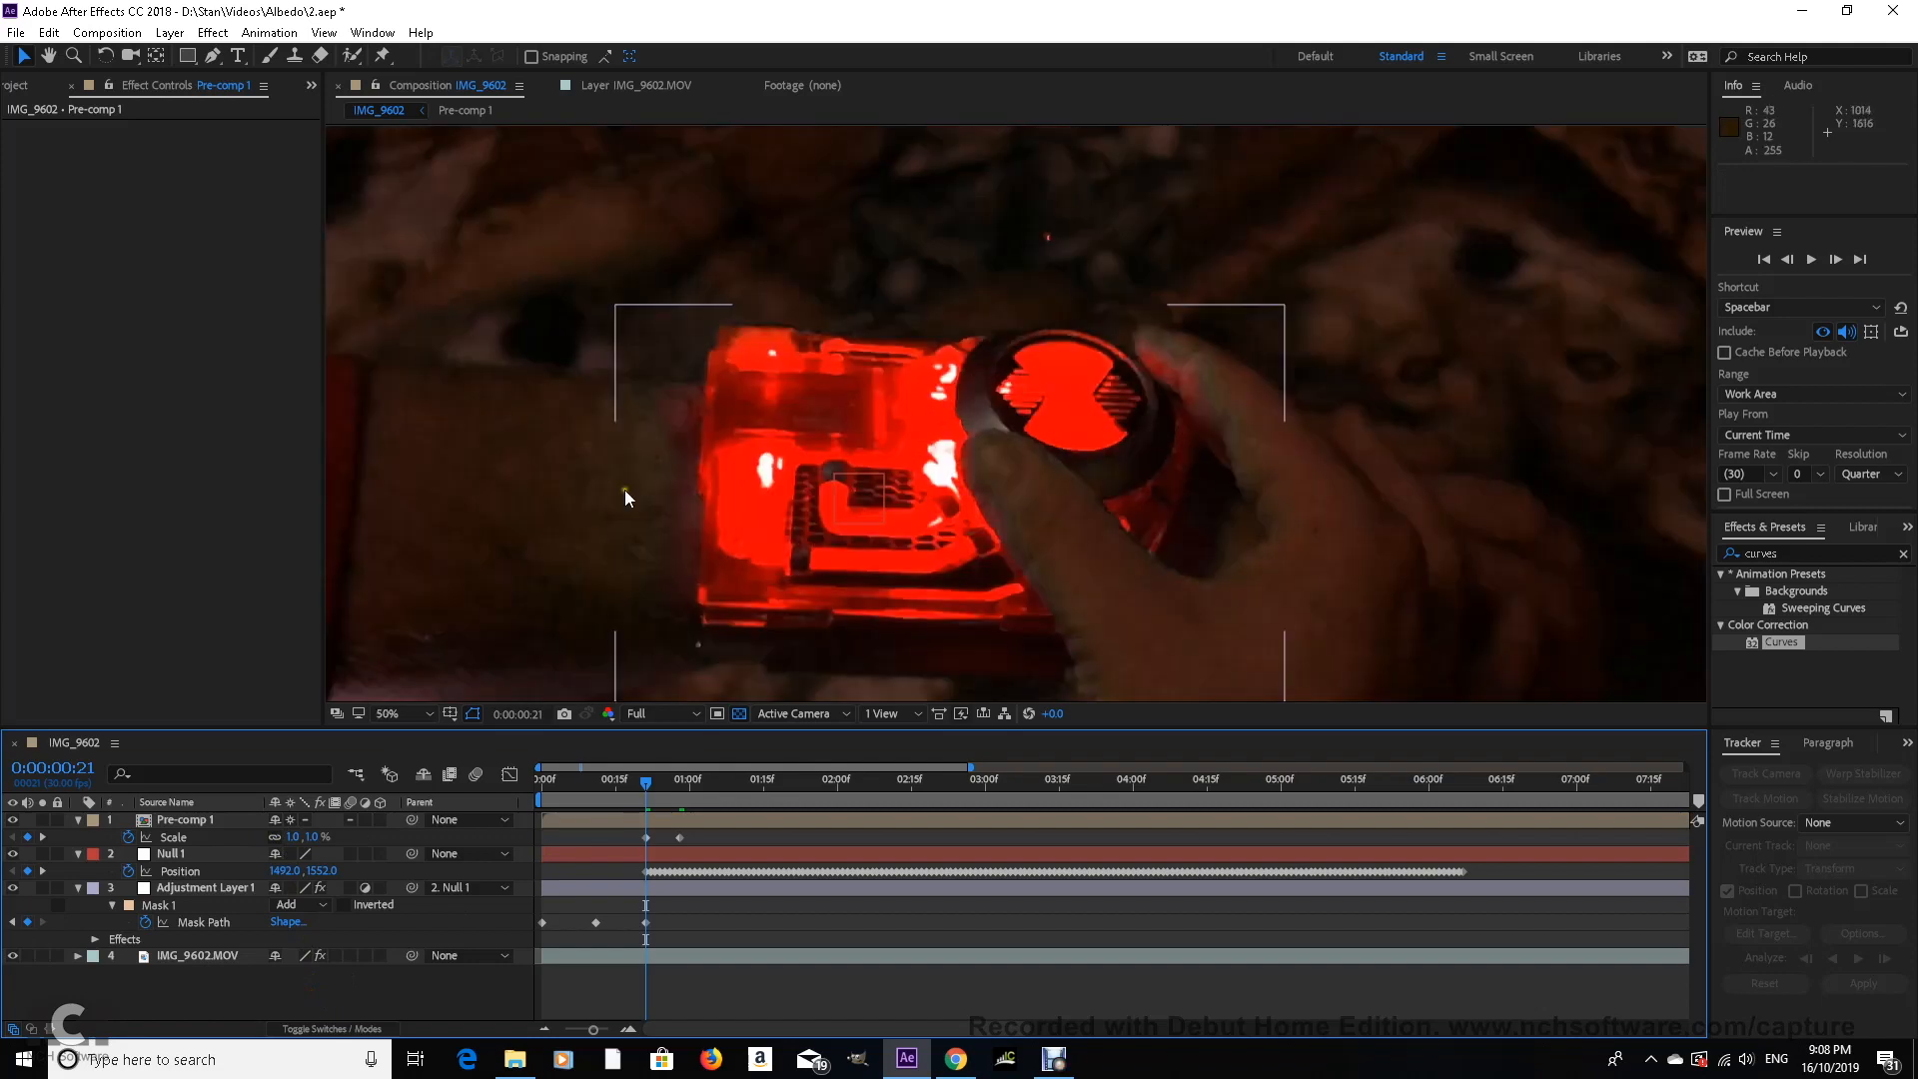
{"action": "key", "text": "p"}
{"action": "left_click_drag", "start_coordinate": [310, 840], "coordinate": [312, 840]}
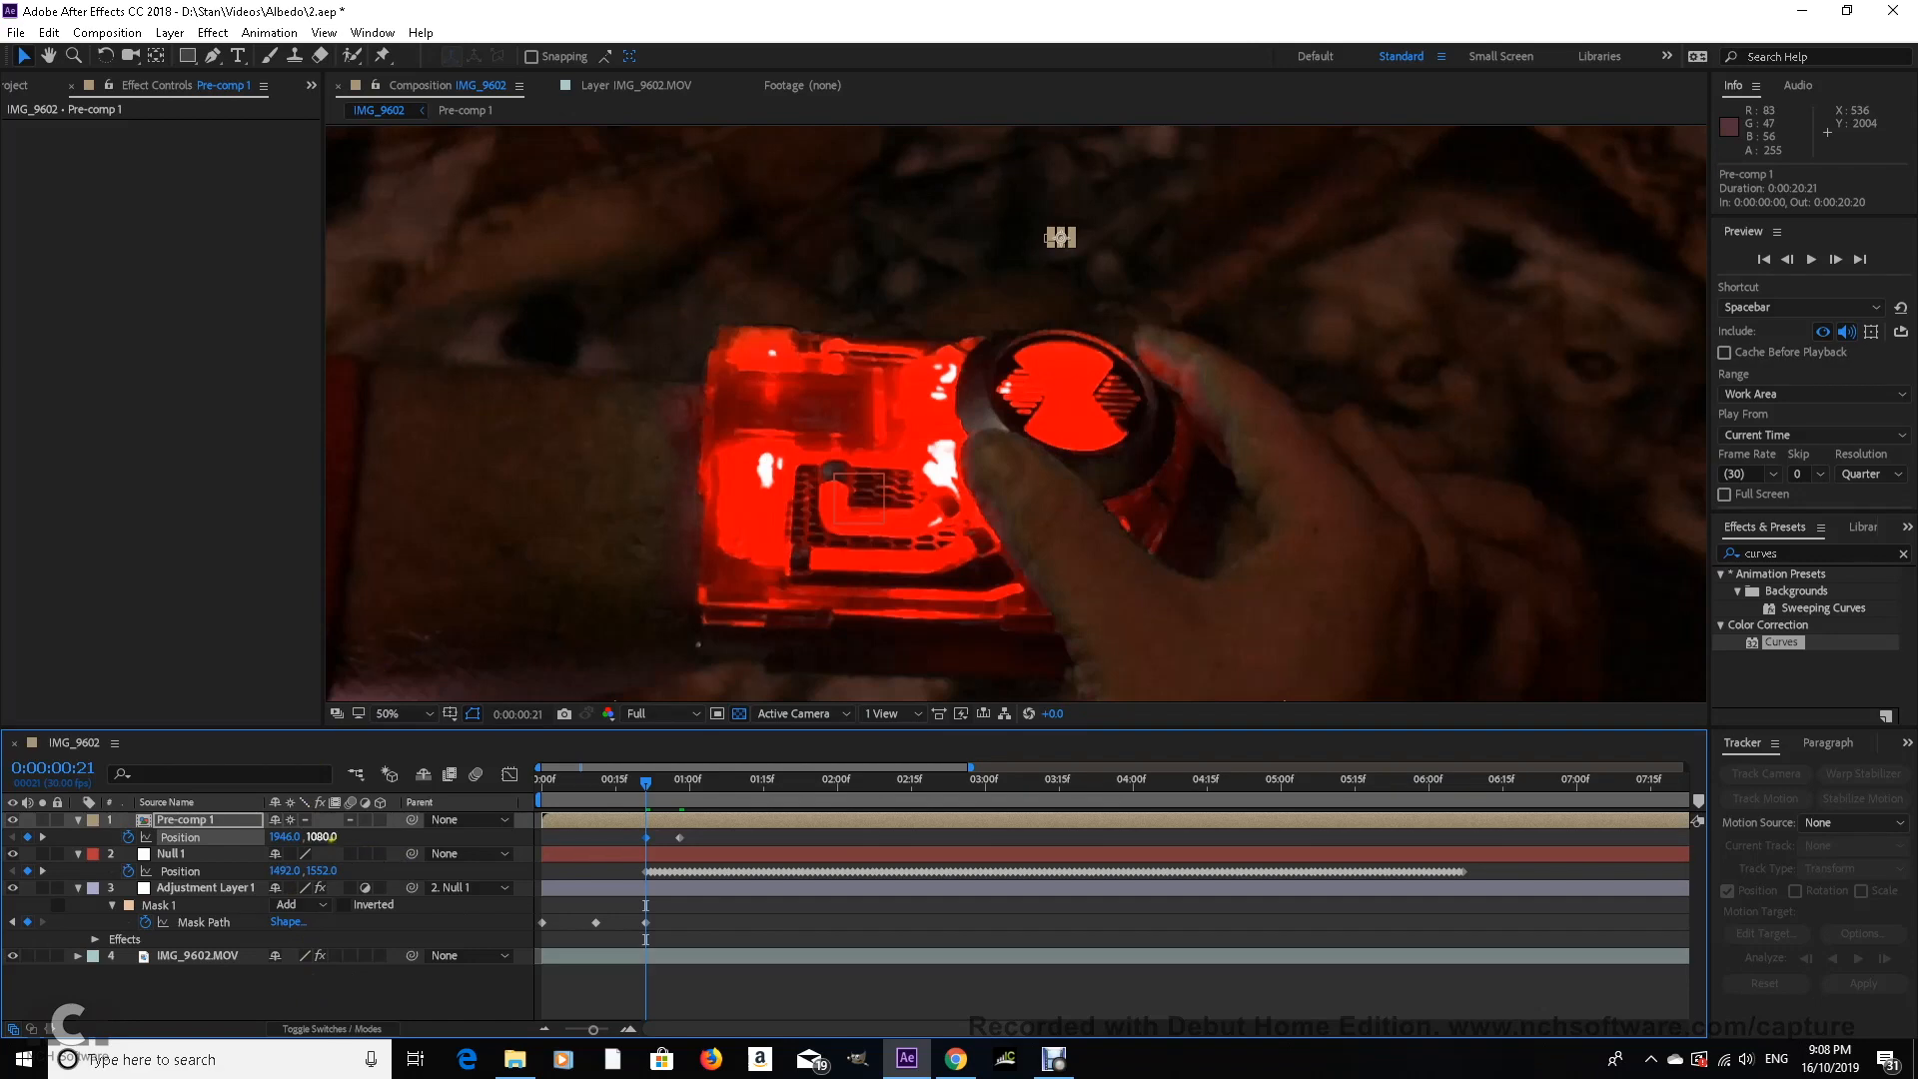
Step: Set the precomposition's scale to 0% at 0:00:00:21 and apply Easy Ease to both of its scale keyframes
{"action": "left_click", "coordinate": [229, 822]}
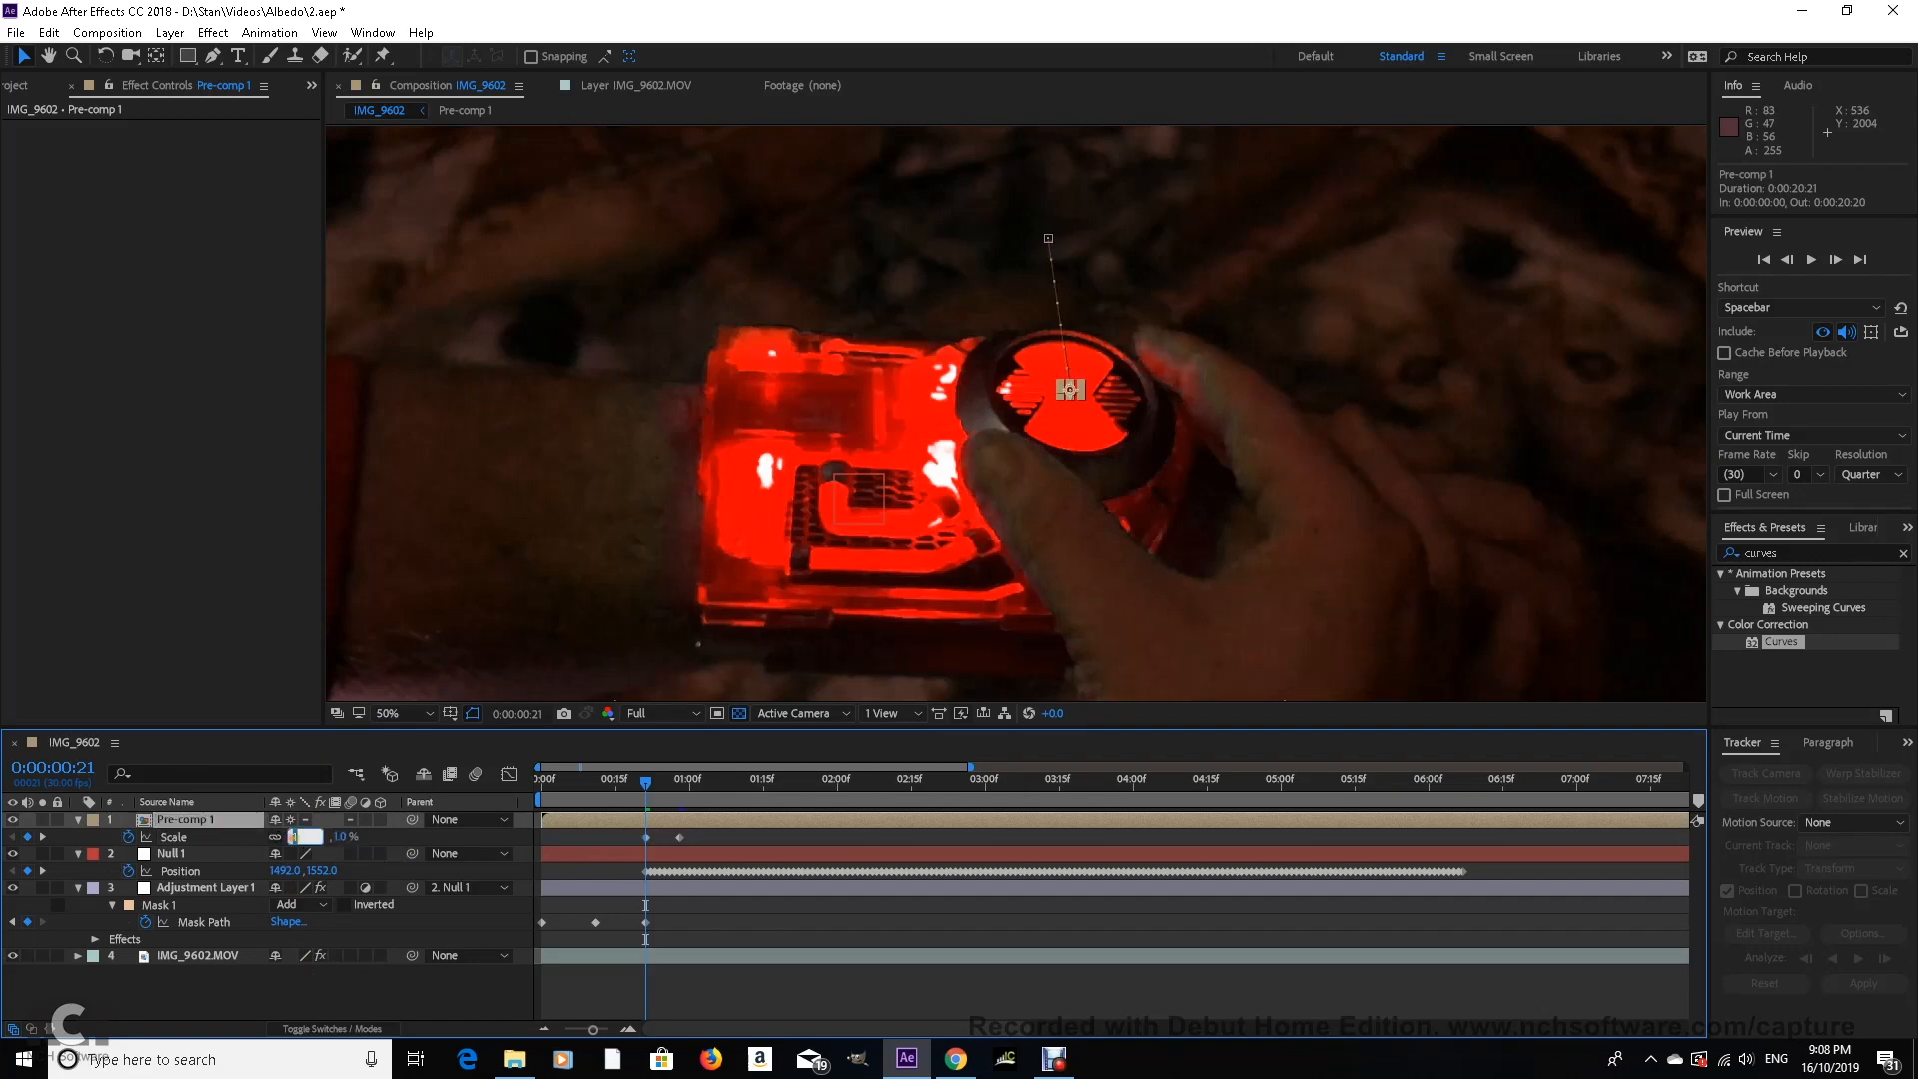
{"action": "left_click", "coordinate": [393, 845]}
{"action": "left_click_drag", "start_coordinate": [629, 833], "coordinate": [689, 845]}
{"action": "right_click", "coordinate": [678, 845]}
{"action": "mouse_move", "coordinate": [936, 1026]}
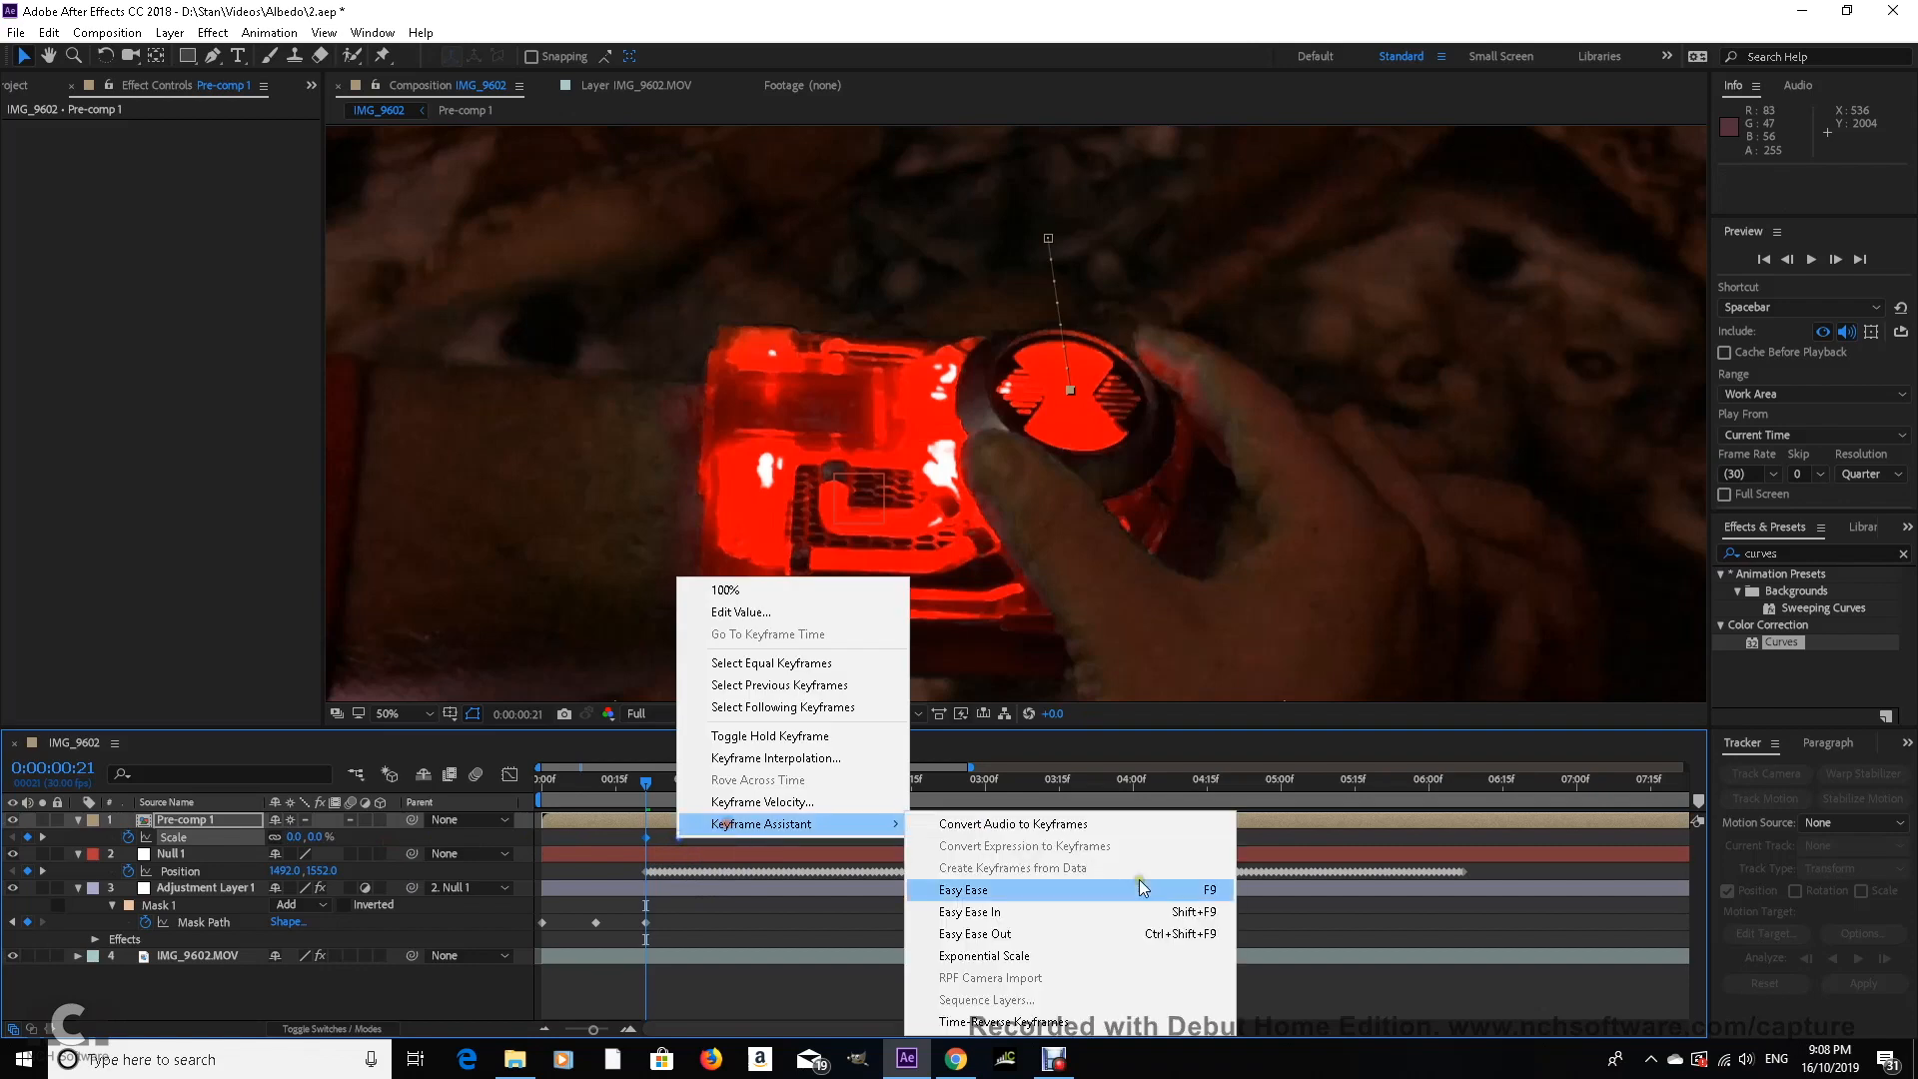
{"action": "left_click", "coordinate": [1087, 890]}
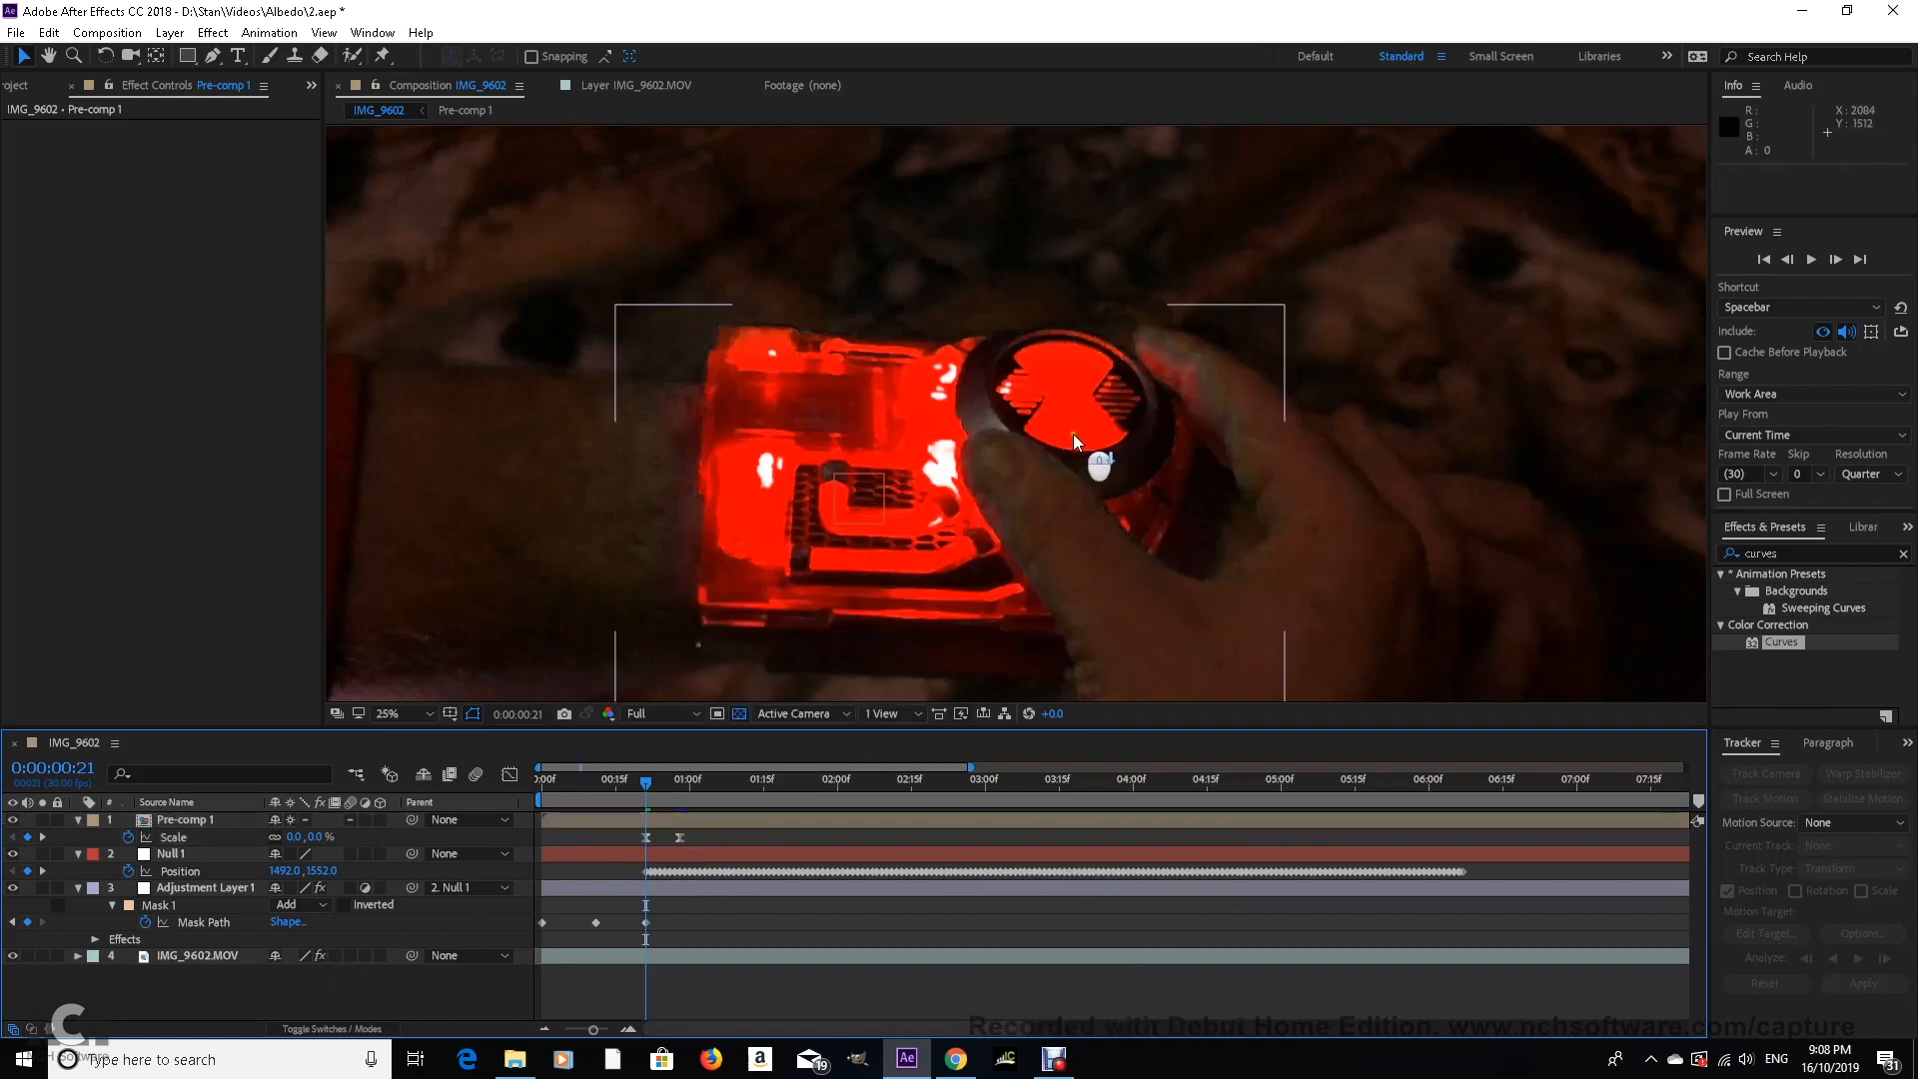
{"action": "scroll", "coordinate": [1073, 434], "scroll_direction": "down", "scroll_amount": 1}
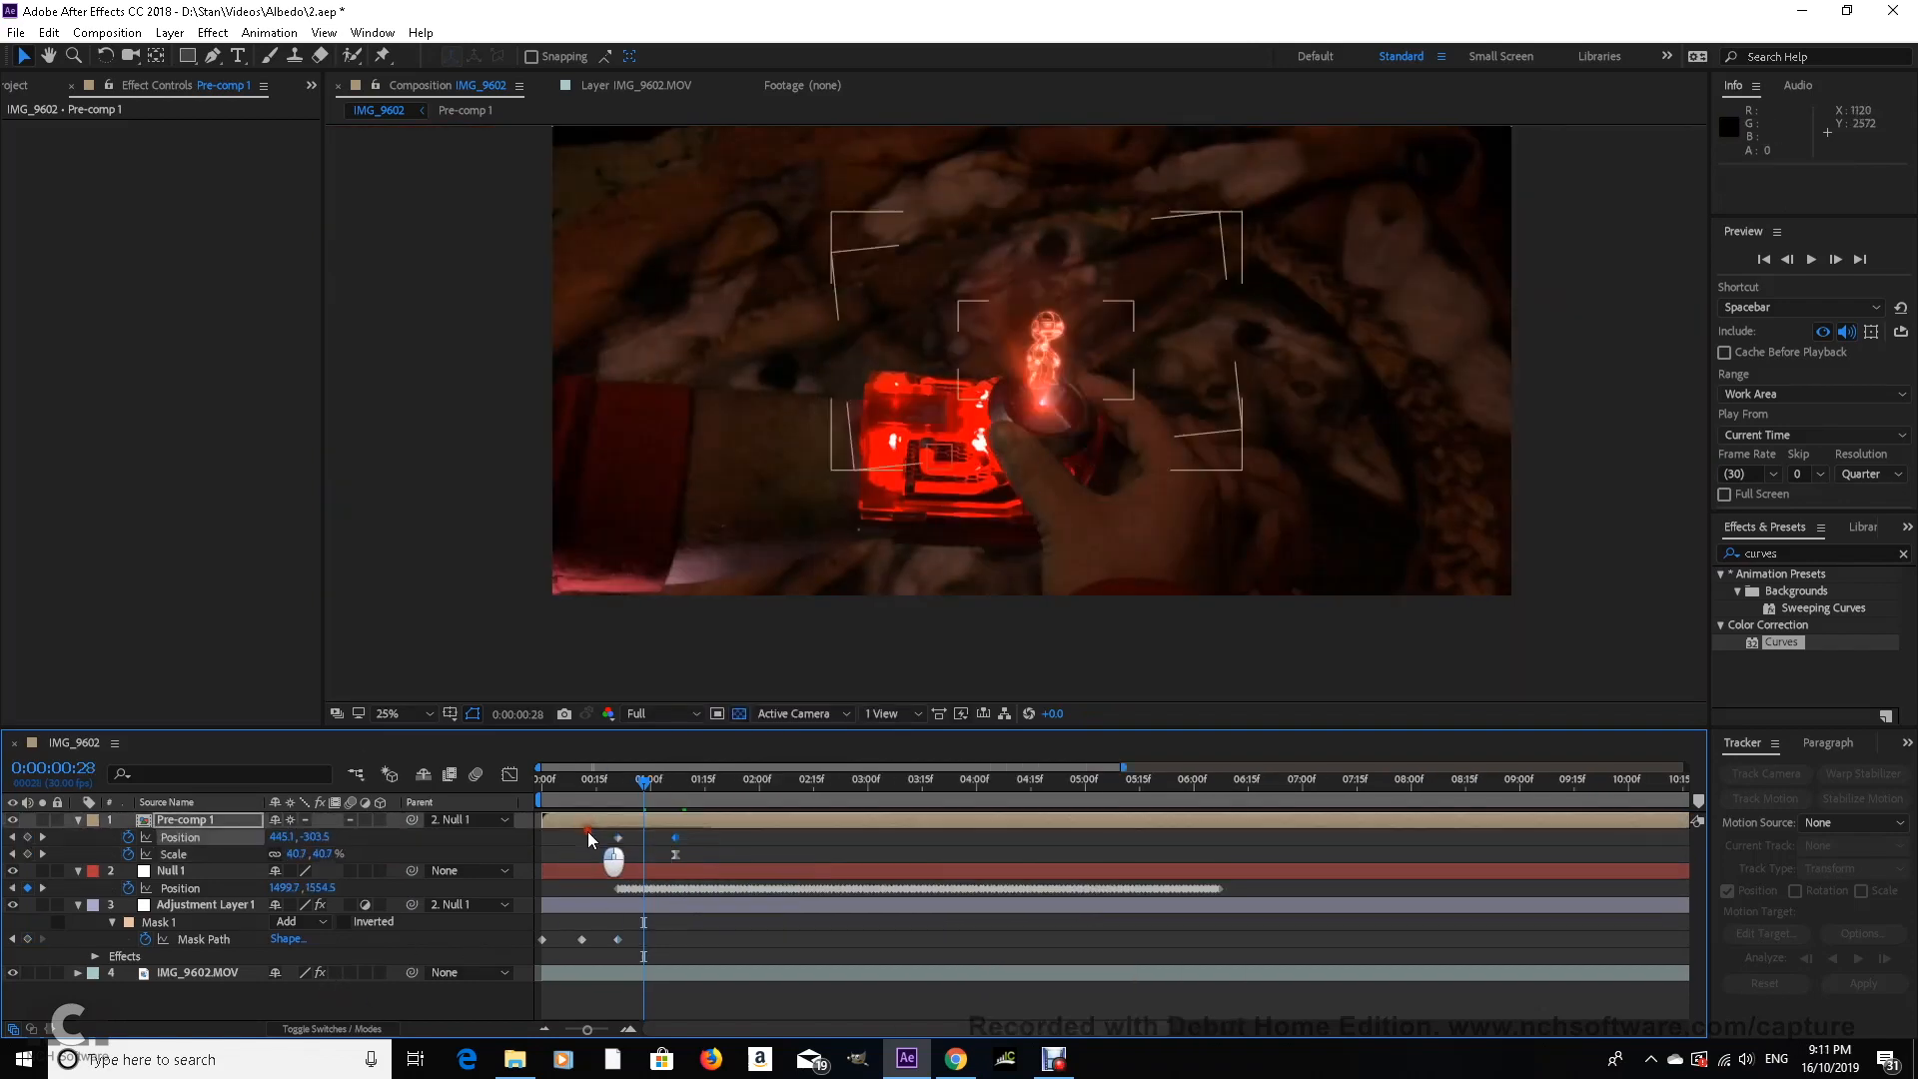
Step: Apply Easy Ease to both position keyframes of the precomposition
{"action": "right_click", "coordinate": [619, 840]}
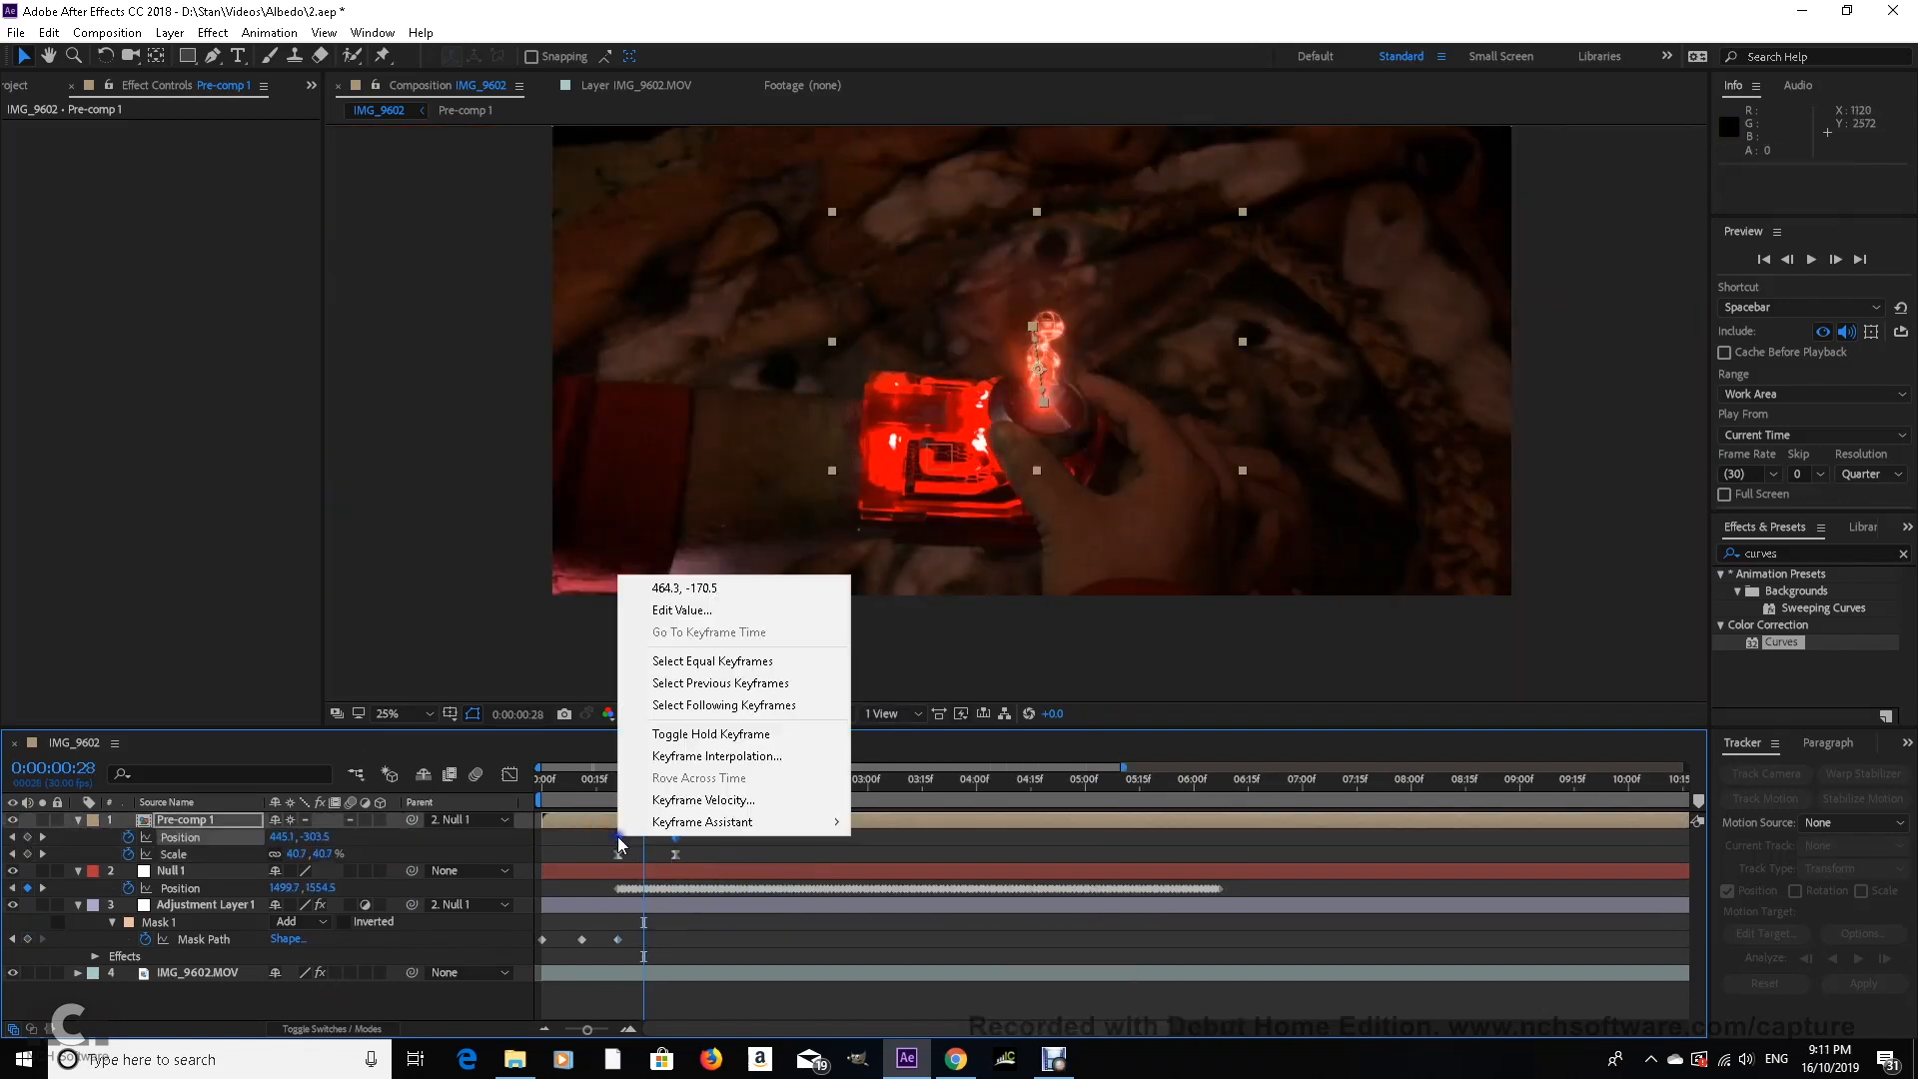
{"action": "mouse_move", "coordinate": [789, 822]}
{"action": "left_click", "coordinate": [879, 888]}
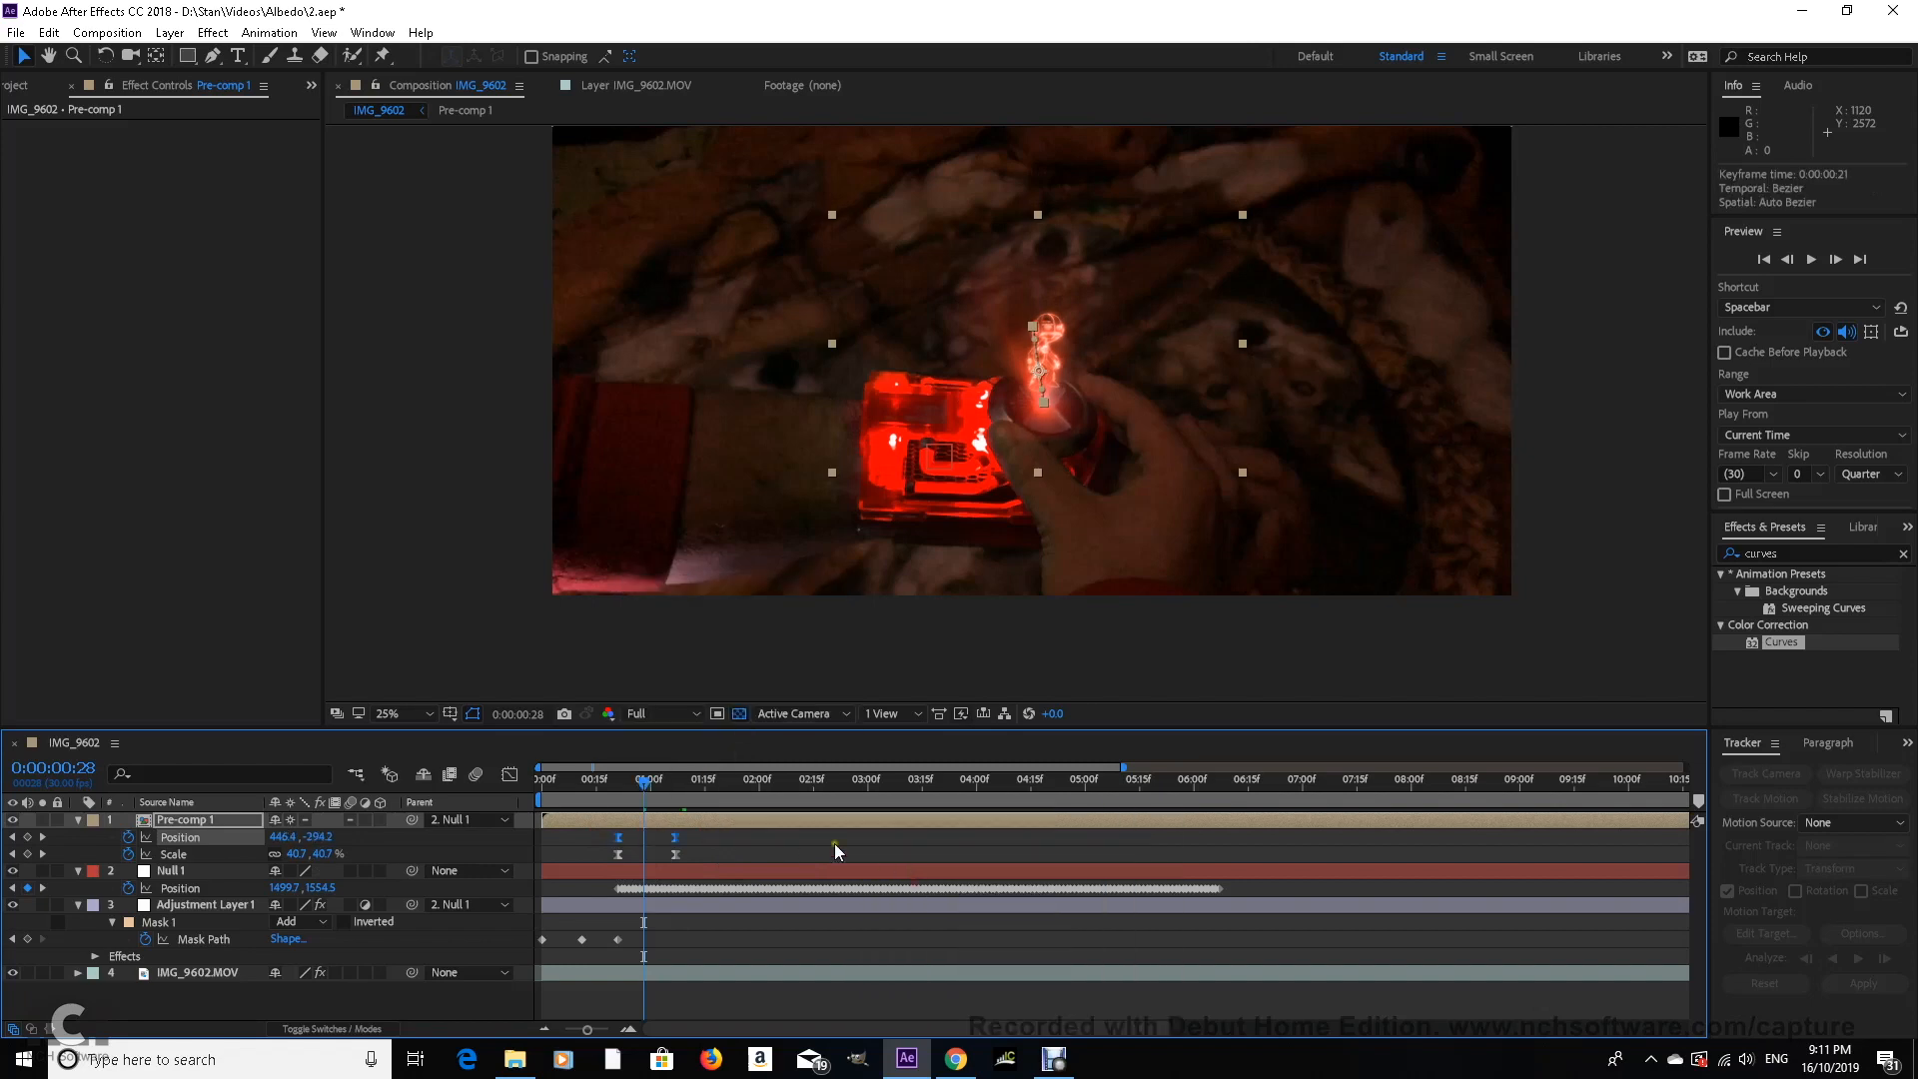
Step: Preview the hologram rising from the watch dial and save the project
{"action": "left_click_drag", "start_coordinate": [645, 786], "coordinate": [627, 787]}
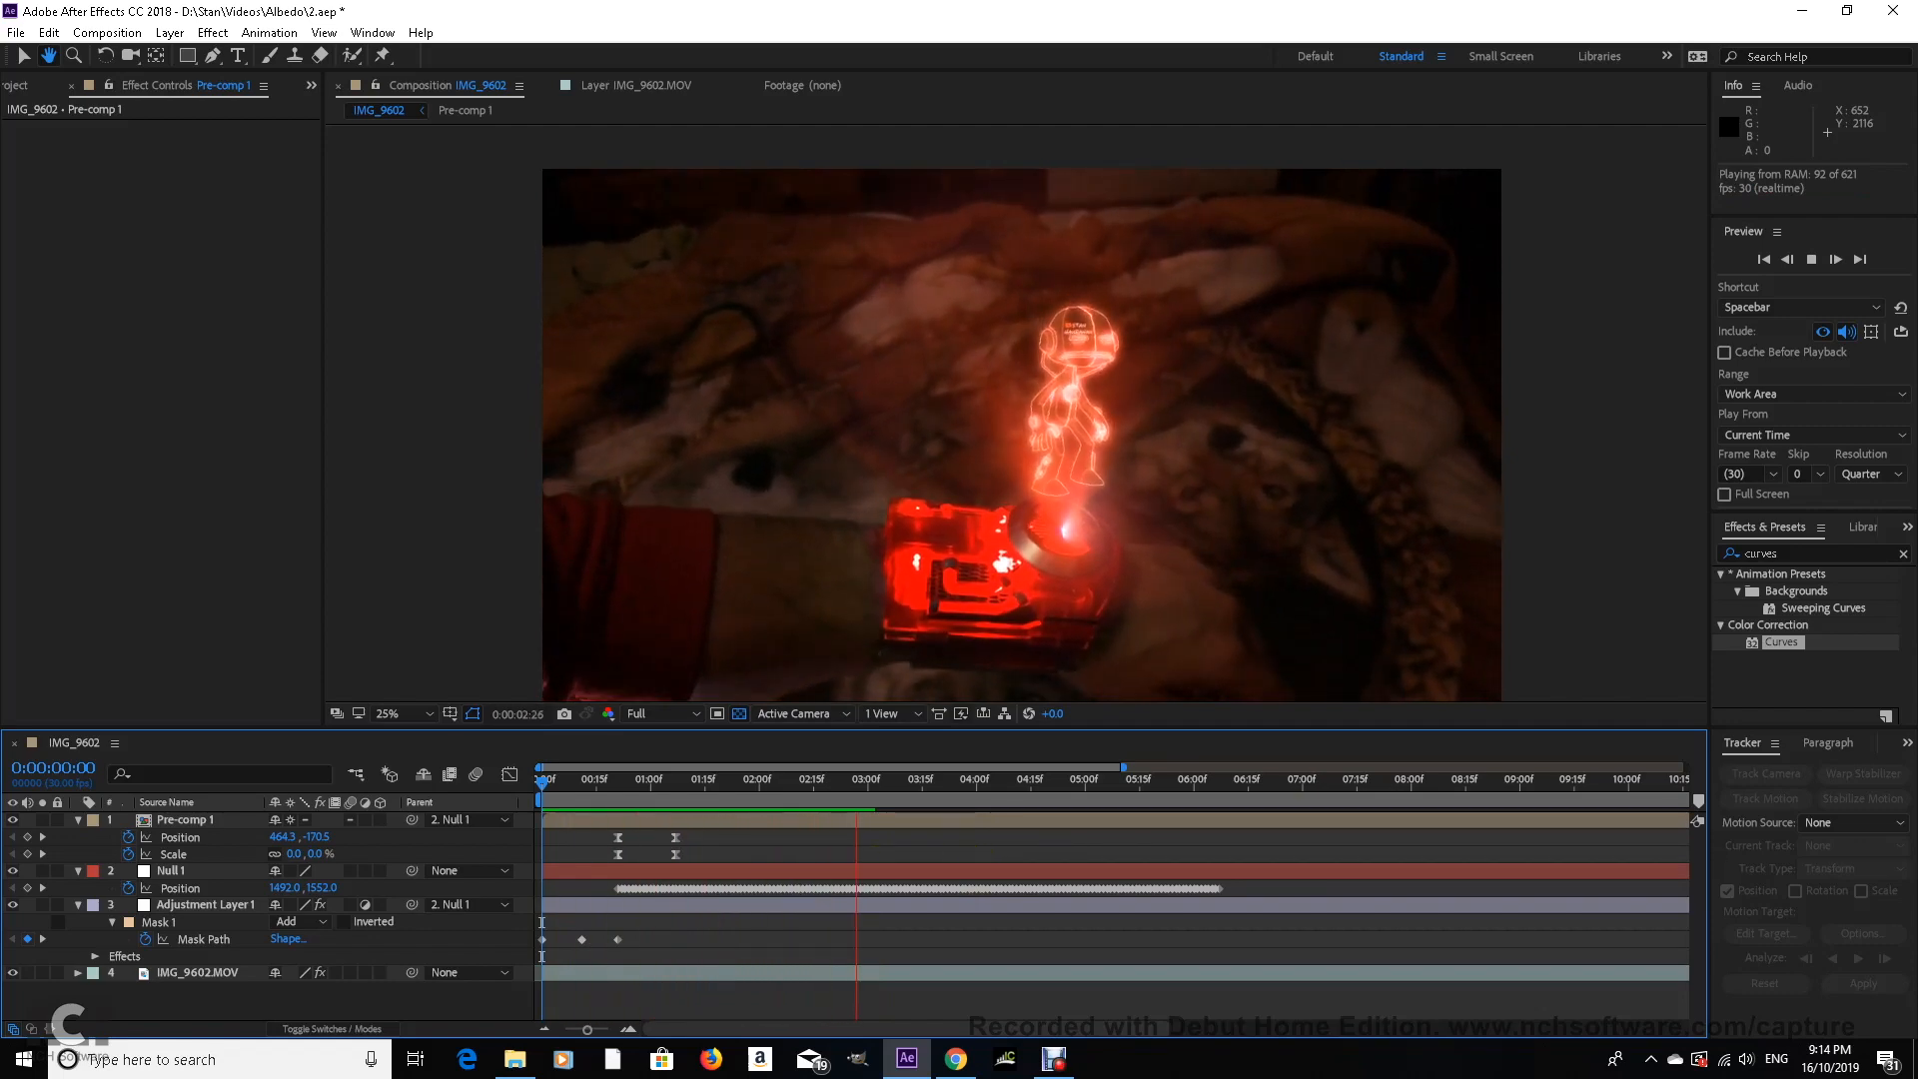
{"action": "key", "text": "space"}
{"action": "key", "text": "ctrl+s"}
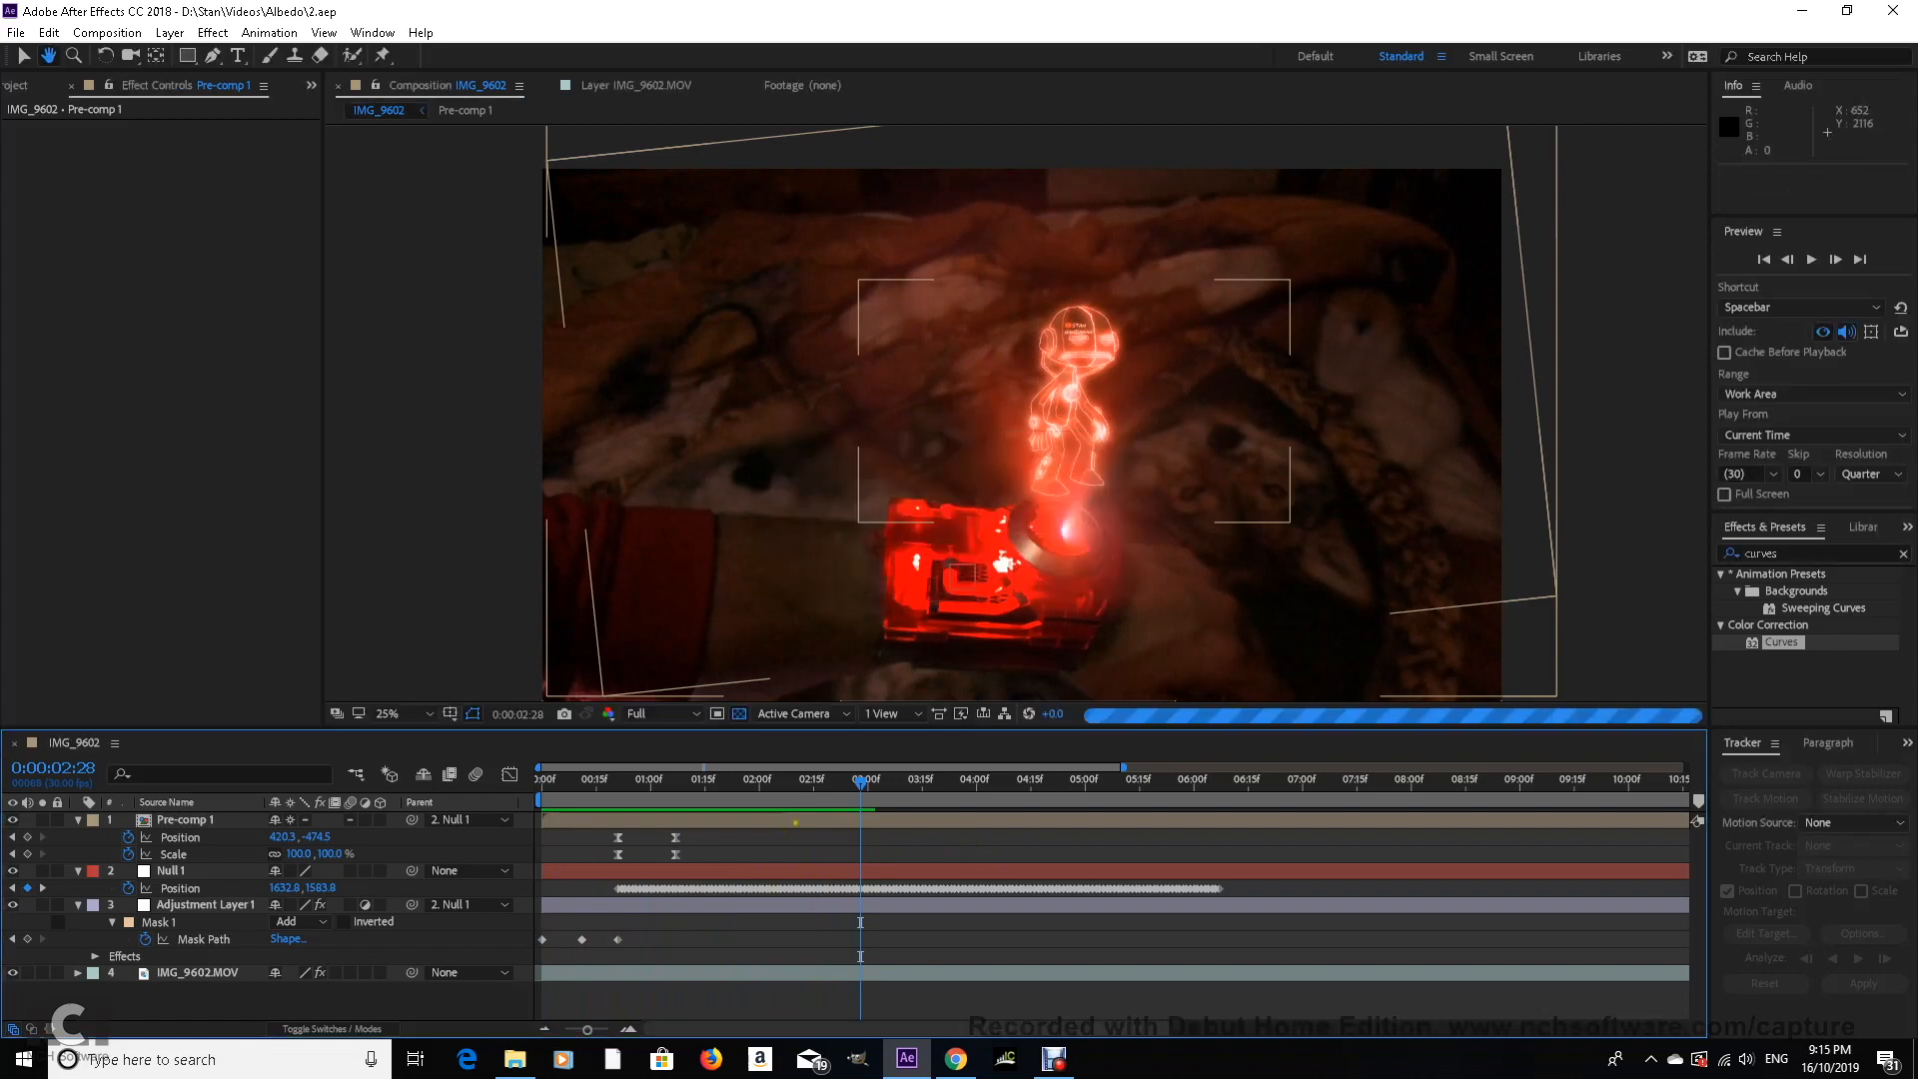
Step: Create a new 1920 x 1080 composition at 25 frames per second with the HDTV 1080 25 preset
{"action": "left_click", "coordinate": [15, 86]}
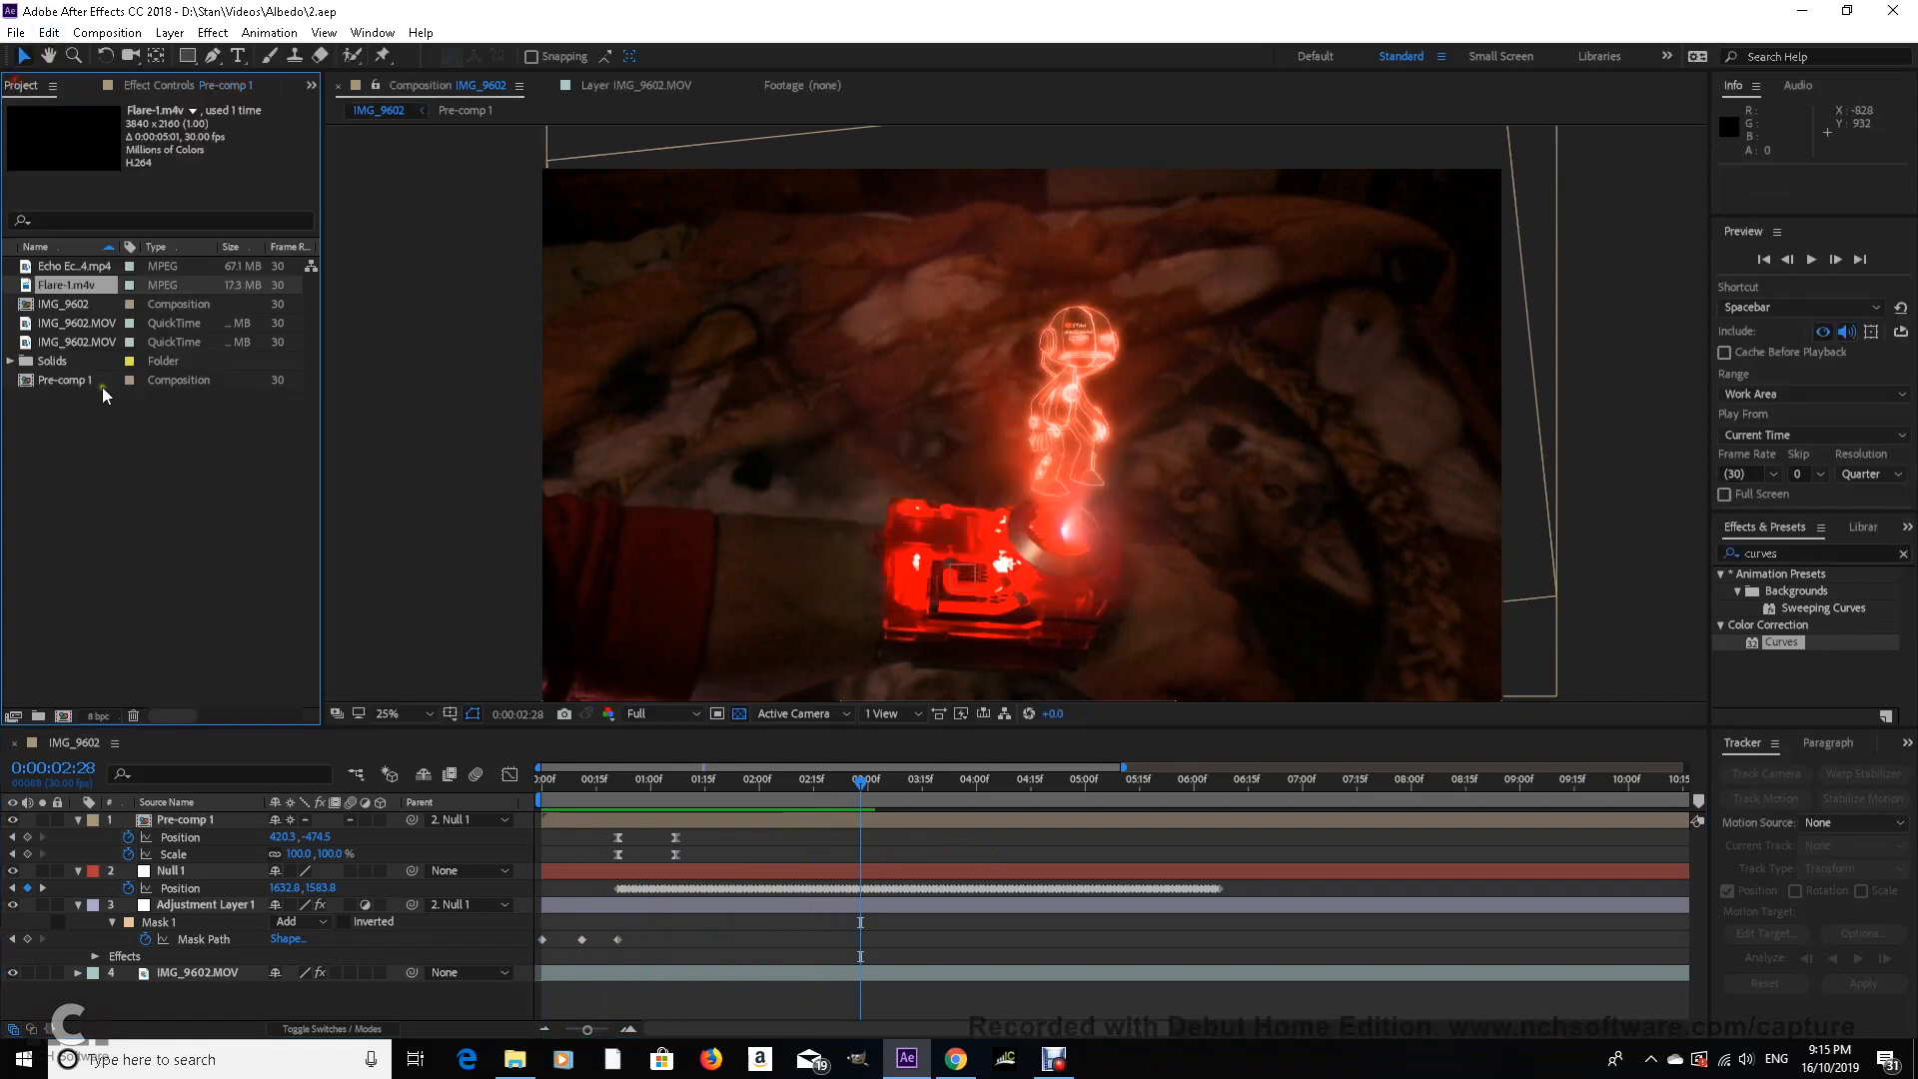
{"action": "right_click", "coordinate": [148, 493]}
{"action": "left_click", "coordinate": [201, 504]}
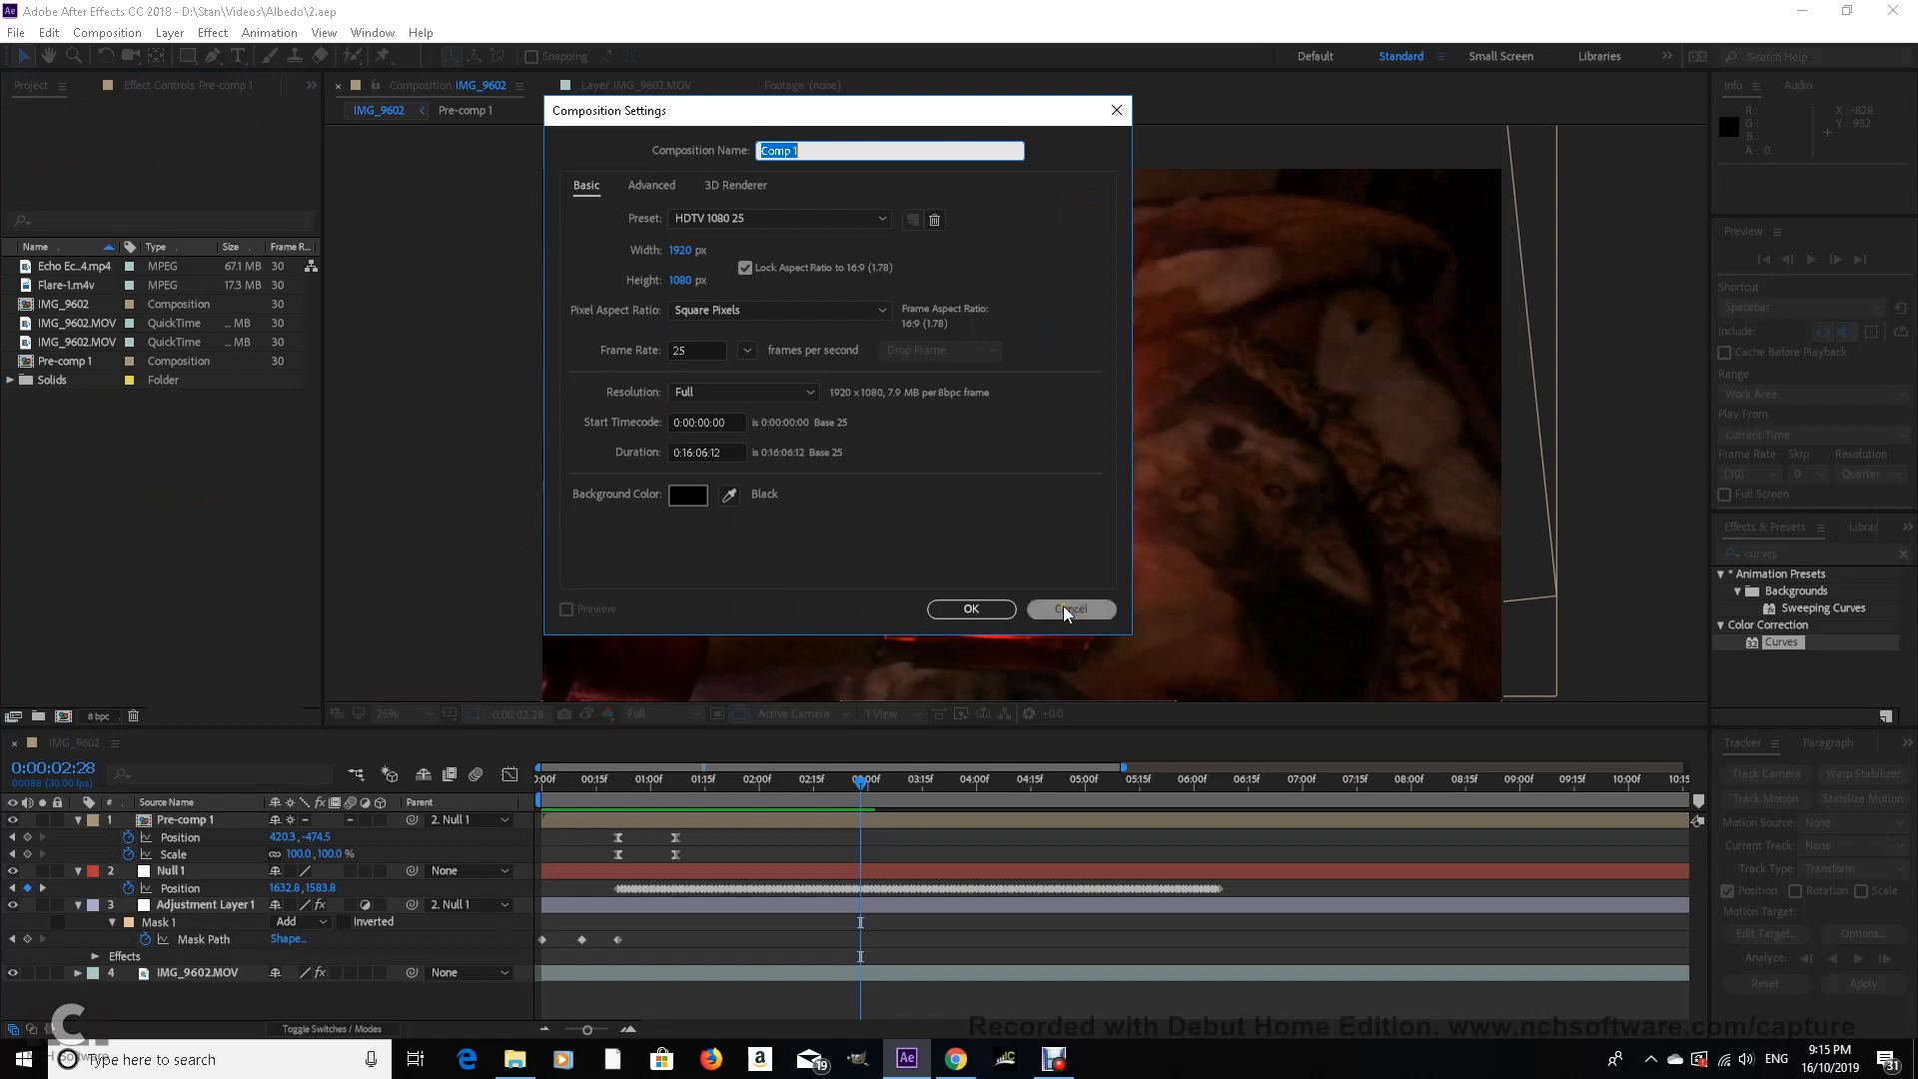
{"action": "left_click", "coordinate": [1007, 614]}
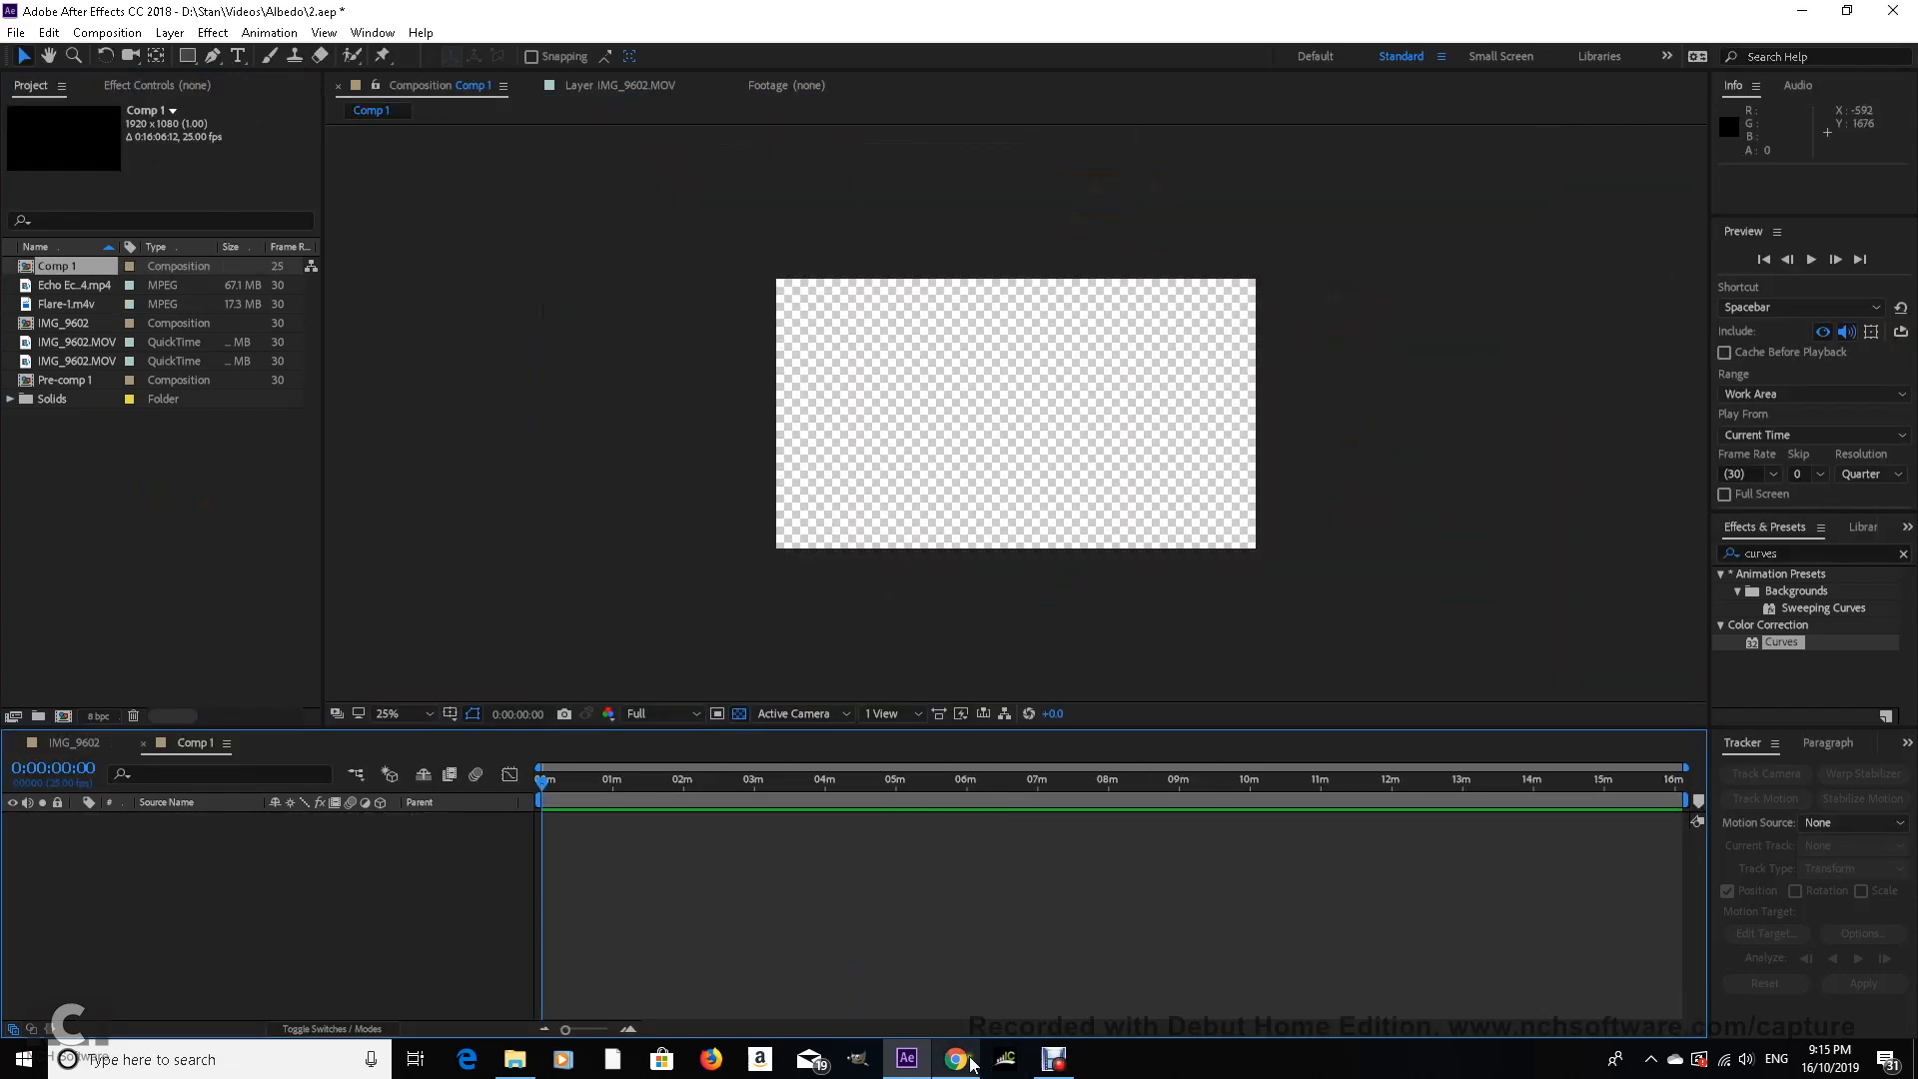
Step: Import Alien-Swarm-Green-Leather-Jacket.jpg and place it in the new composition
{"action": "left_click", "coordinate": [958, 1059]}
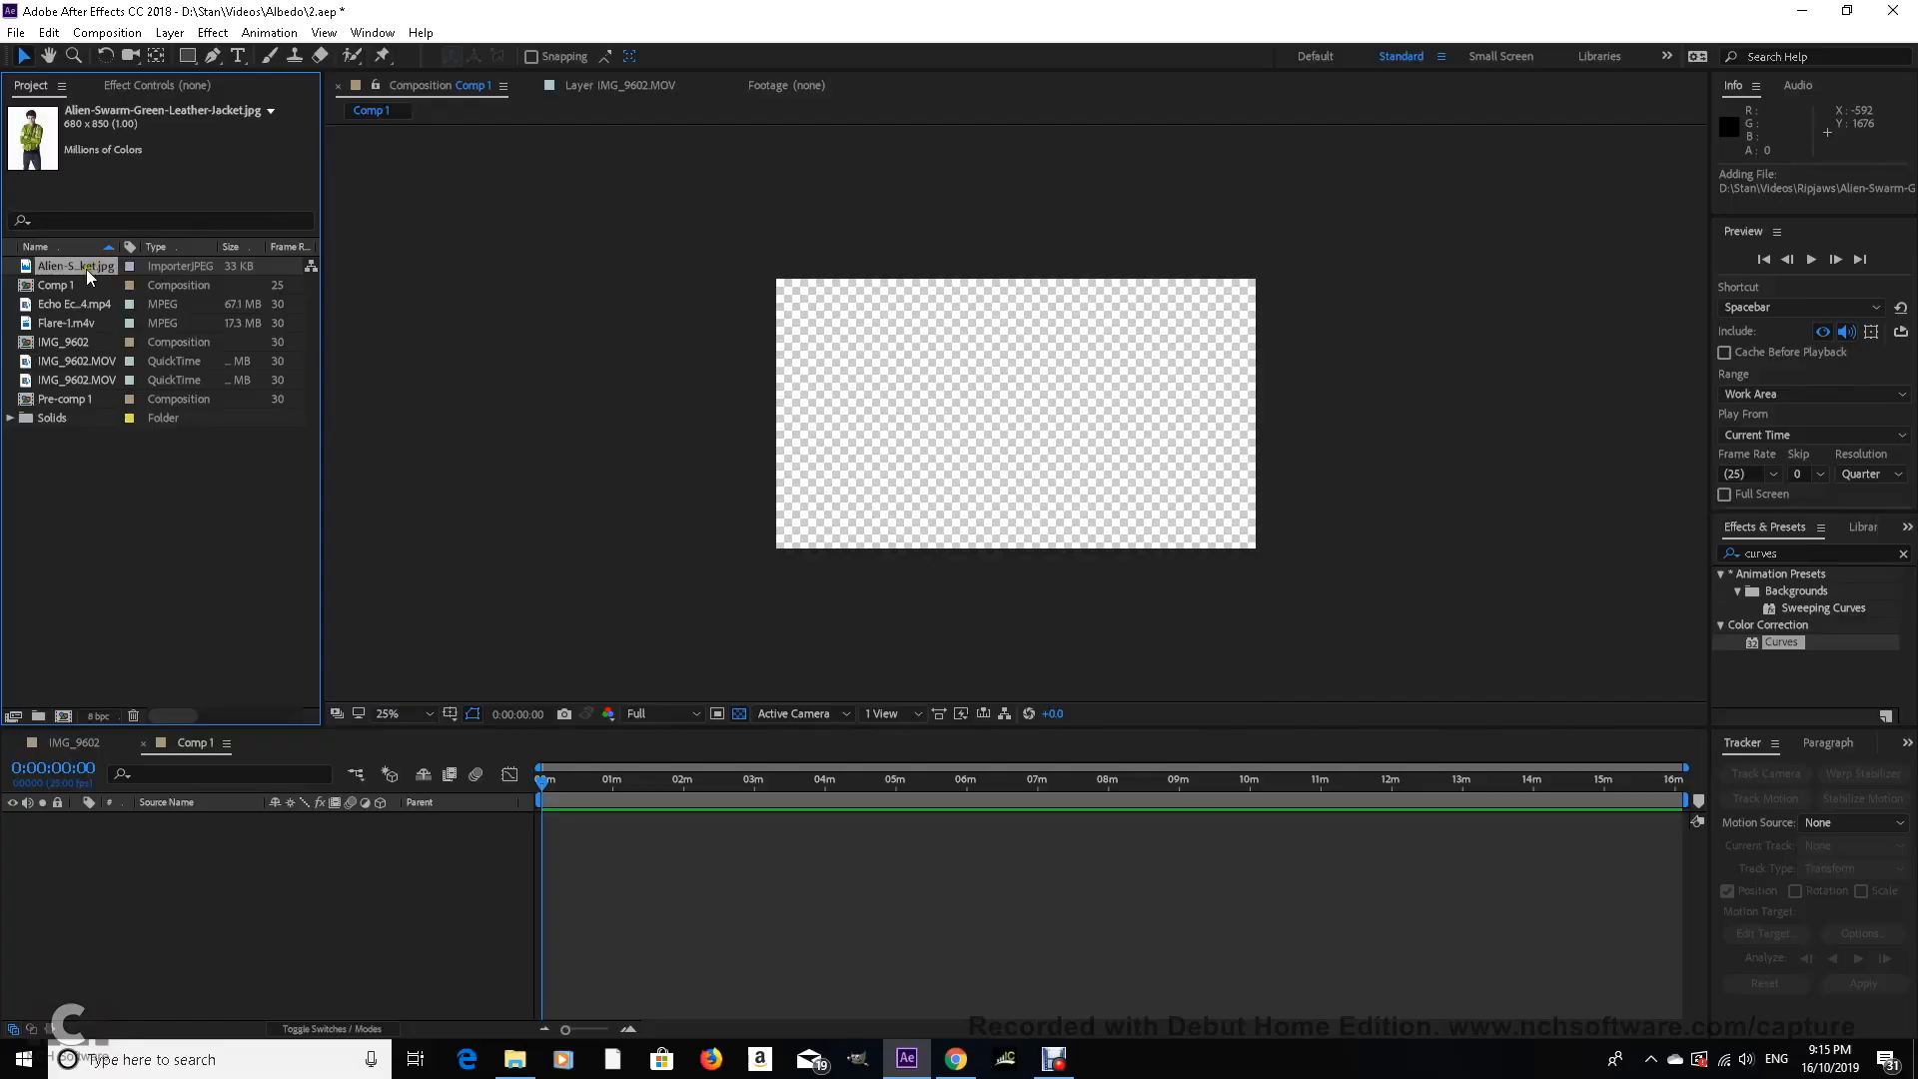
{"action": "left_click_drag", "start_coordinate": [75, 265], "coordinate": [999, 429]}
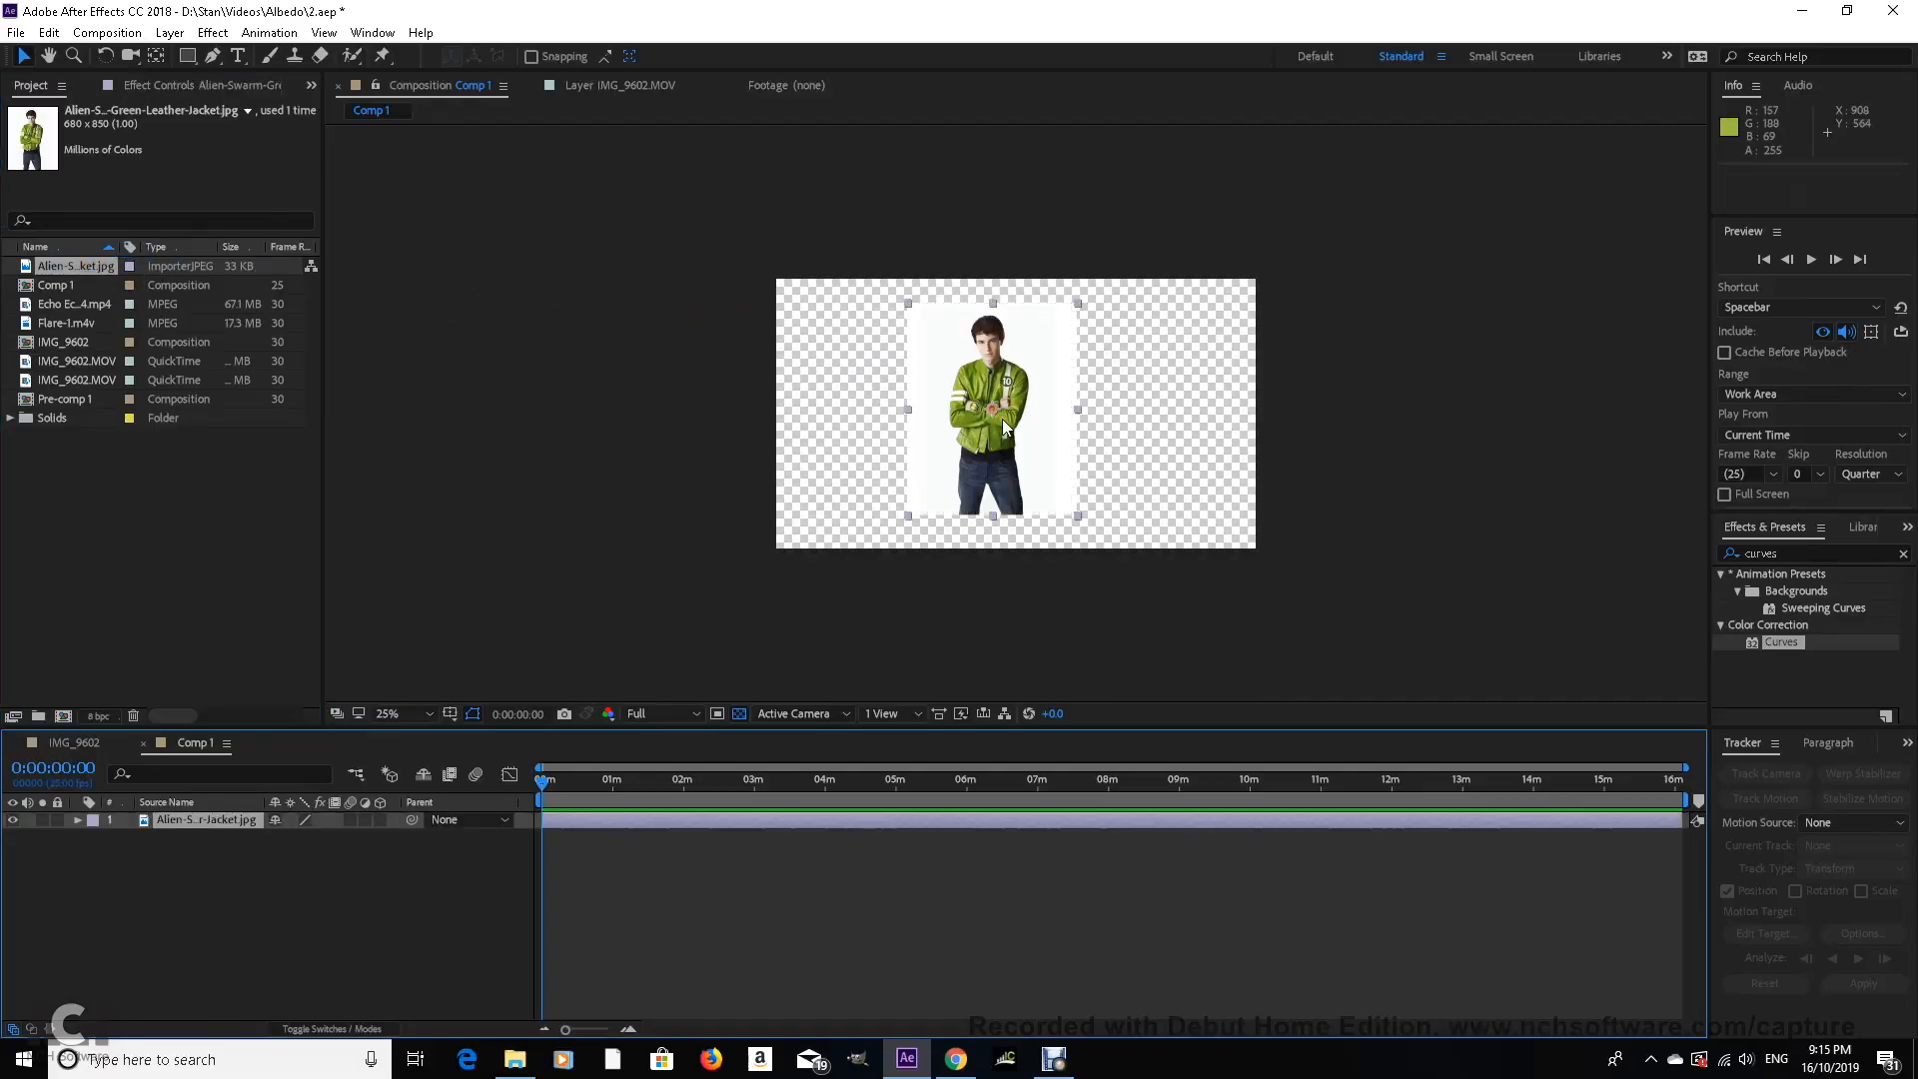
{"action": "scroll", "coordinate": [1011, 440], "scroll_direction": "up", "scroll_amount": 2}
{"action": "left_click_drag", "start_coordinate": [1858, 552], "coordinate": [1711, 572]}
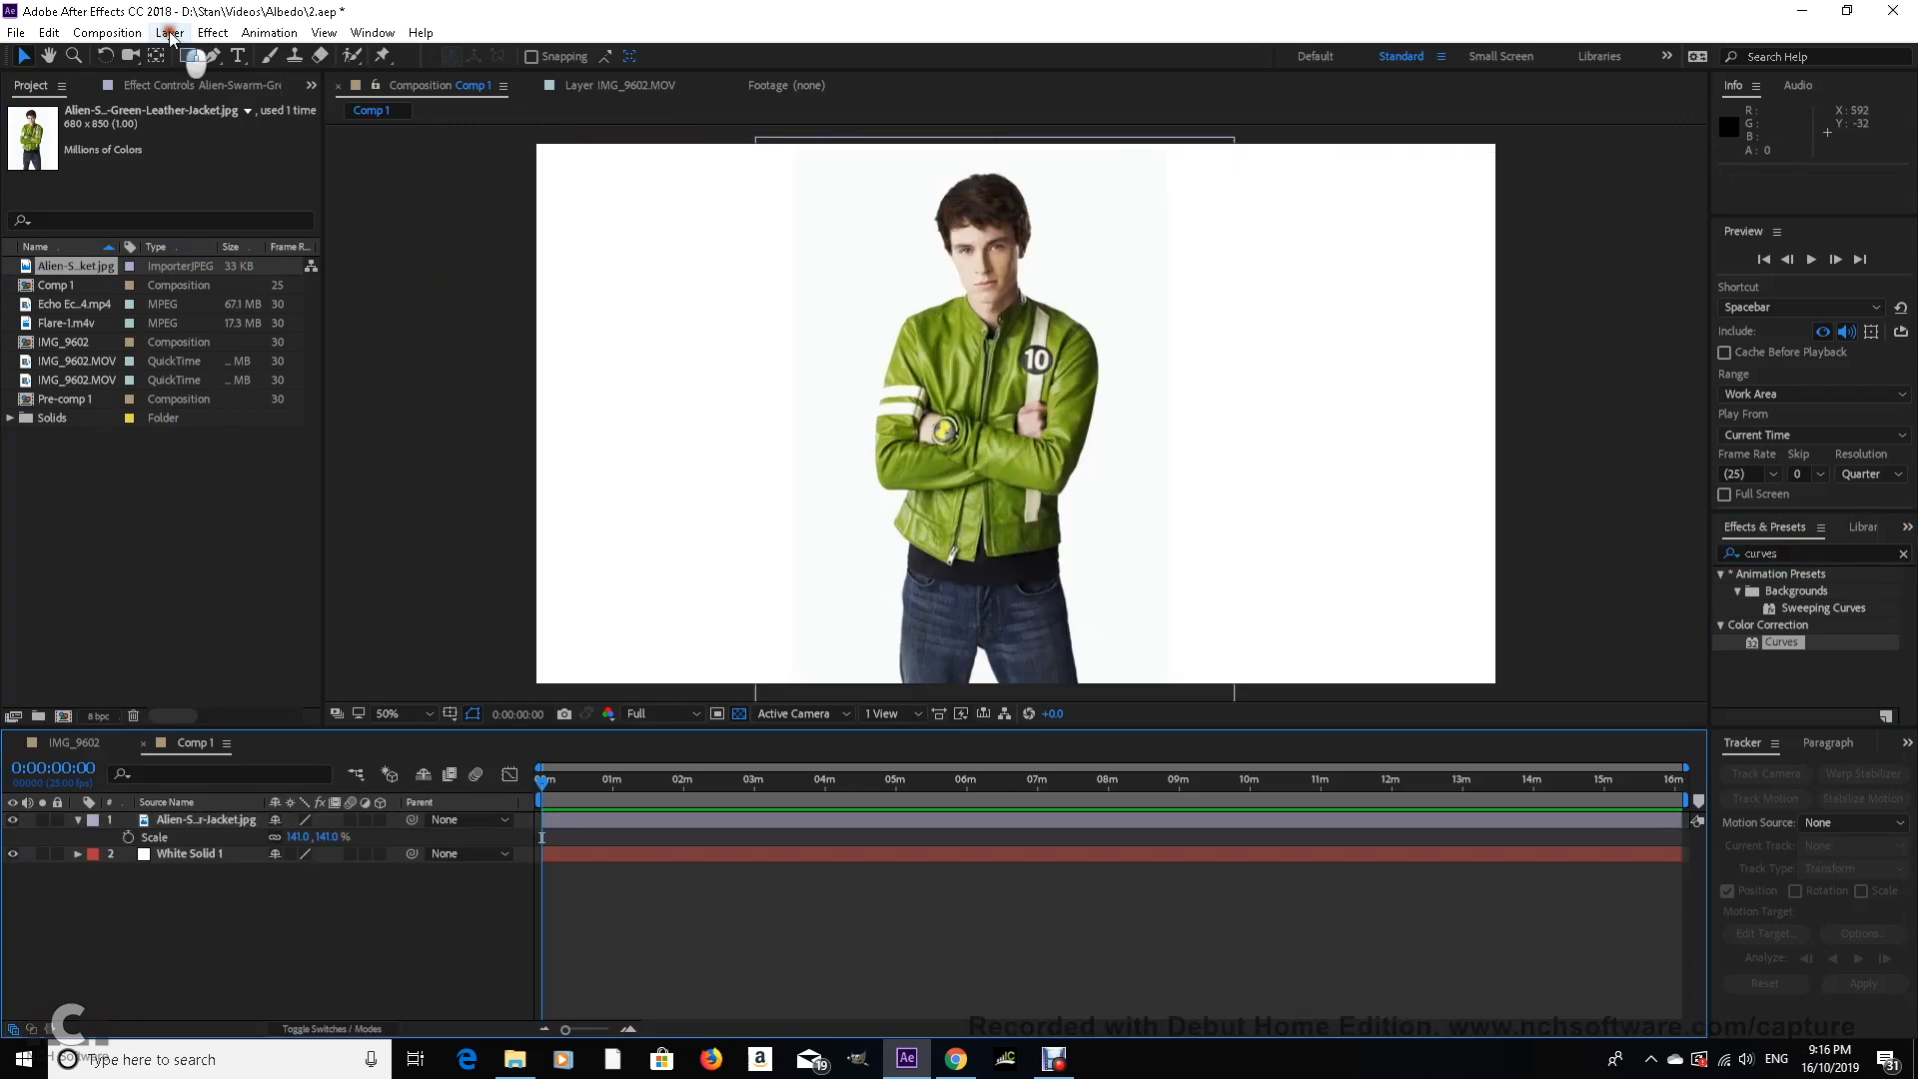
Step: Add a new adjustment layer above the jacket photo and apply the Change to Color effect to it
{"action": "left_click", "coordinate": [170, 32]}
{"action": "mouse_move", "coordinate": [196, 55]}
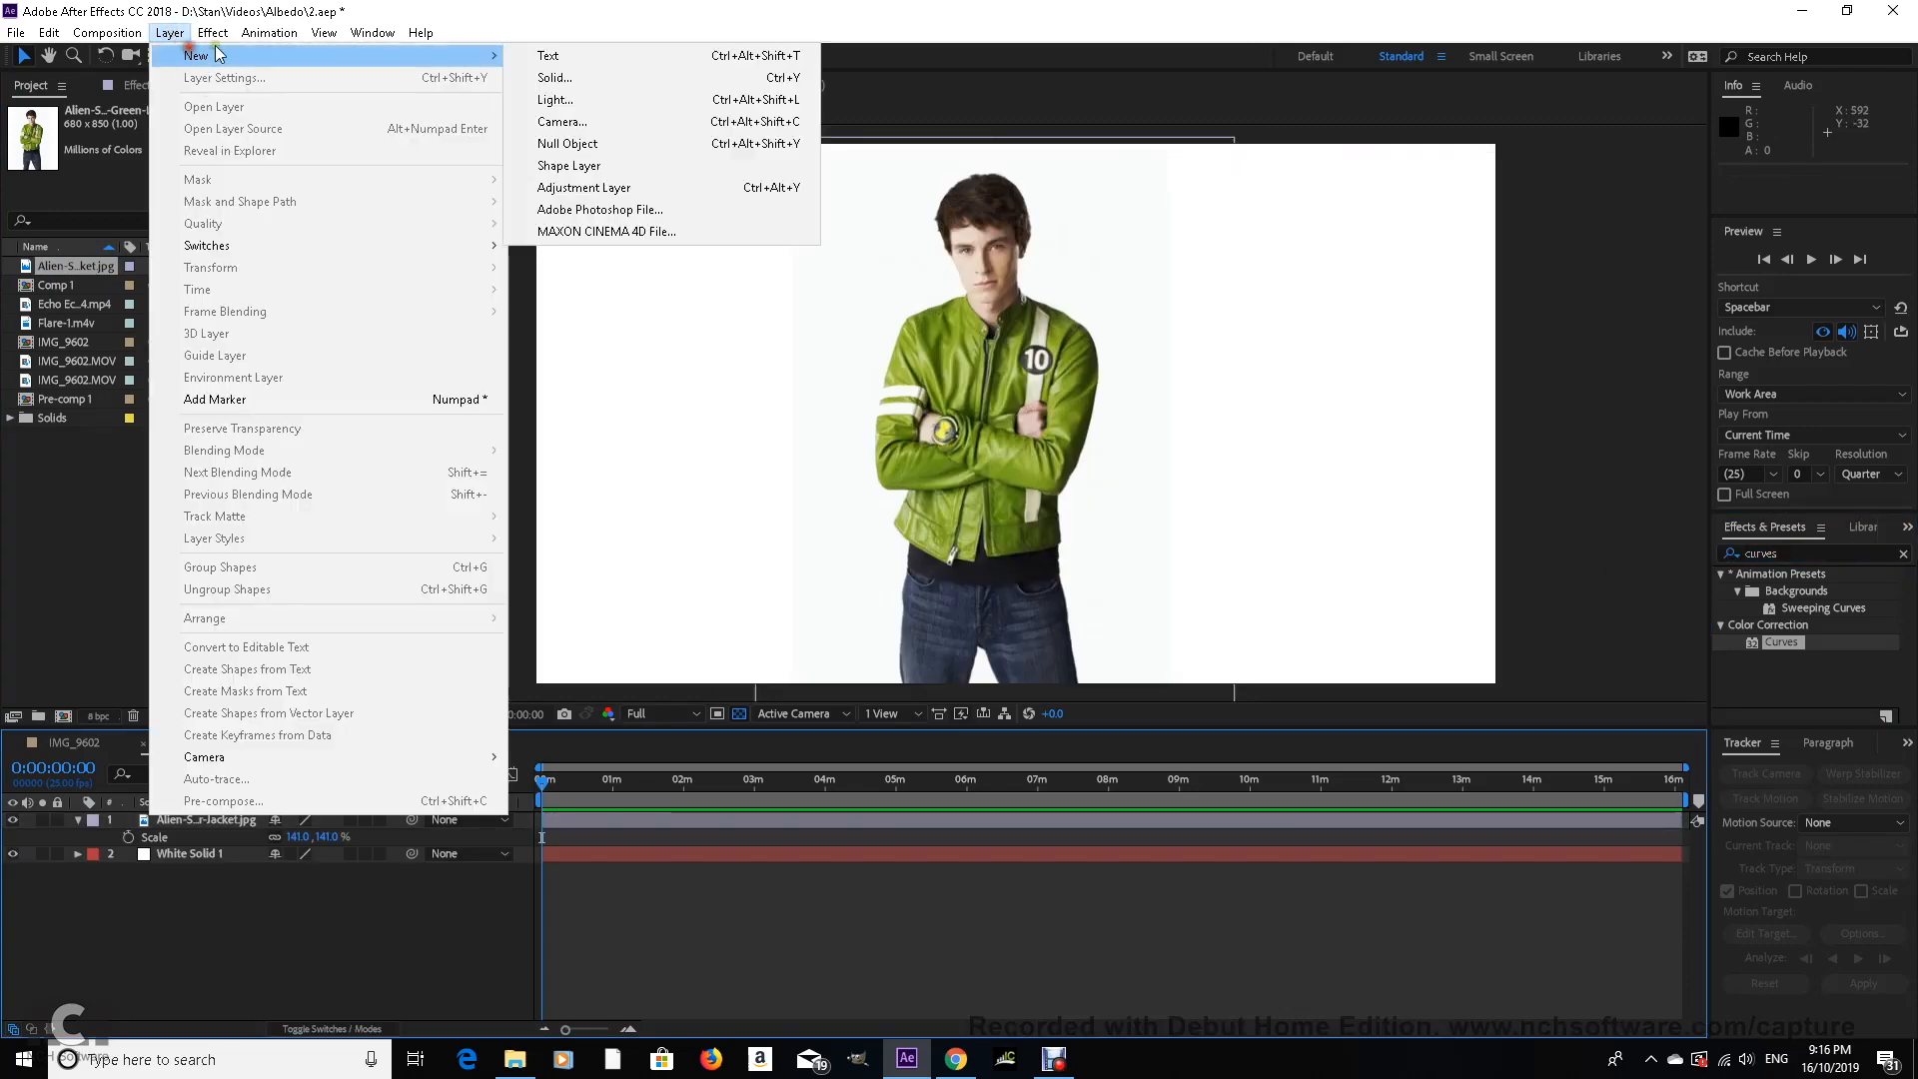
{"action": "left_click", "coordinate": [599, 187]}
{"action": "type", "text": "change to"}
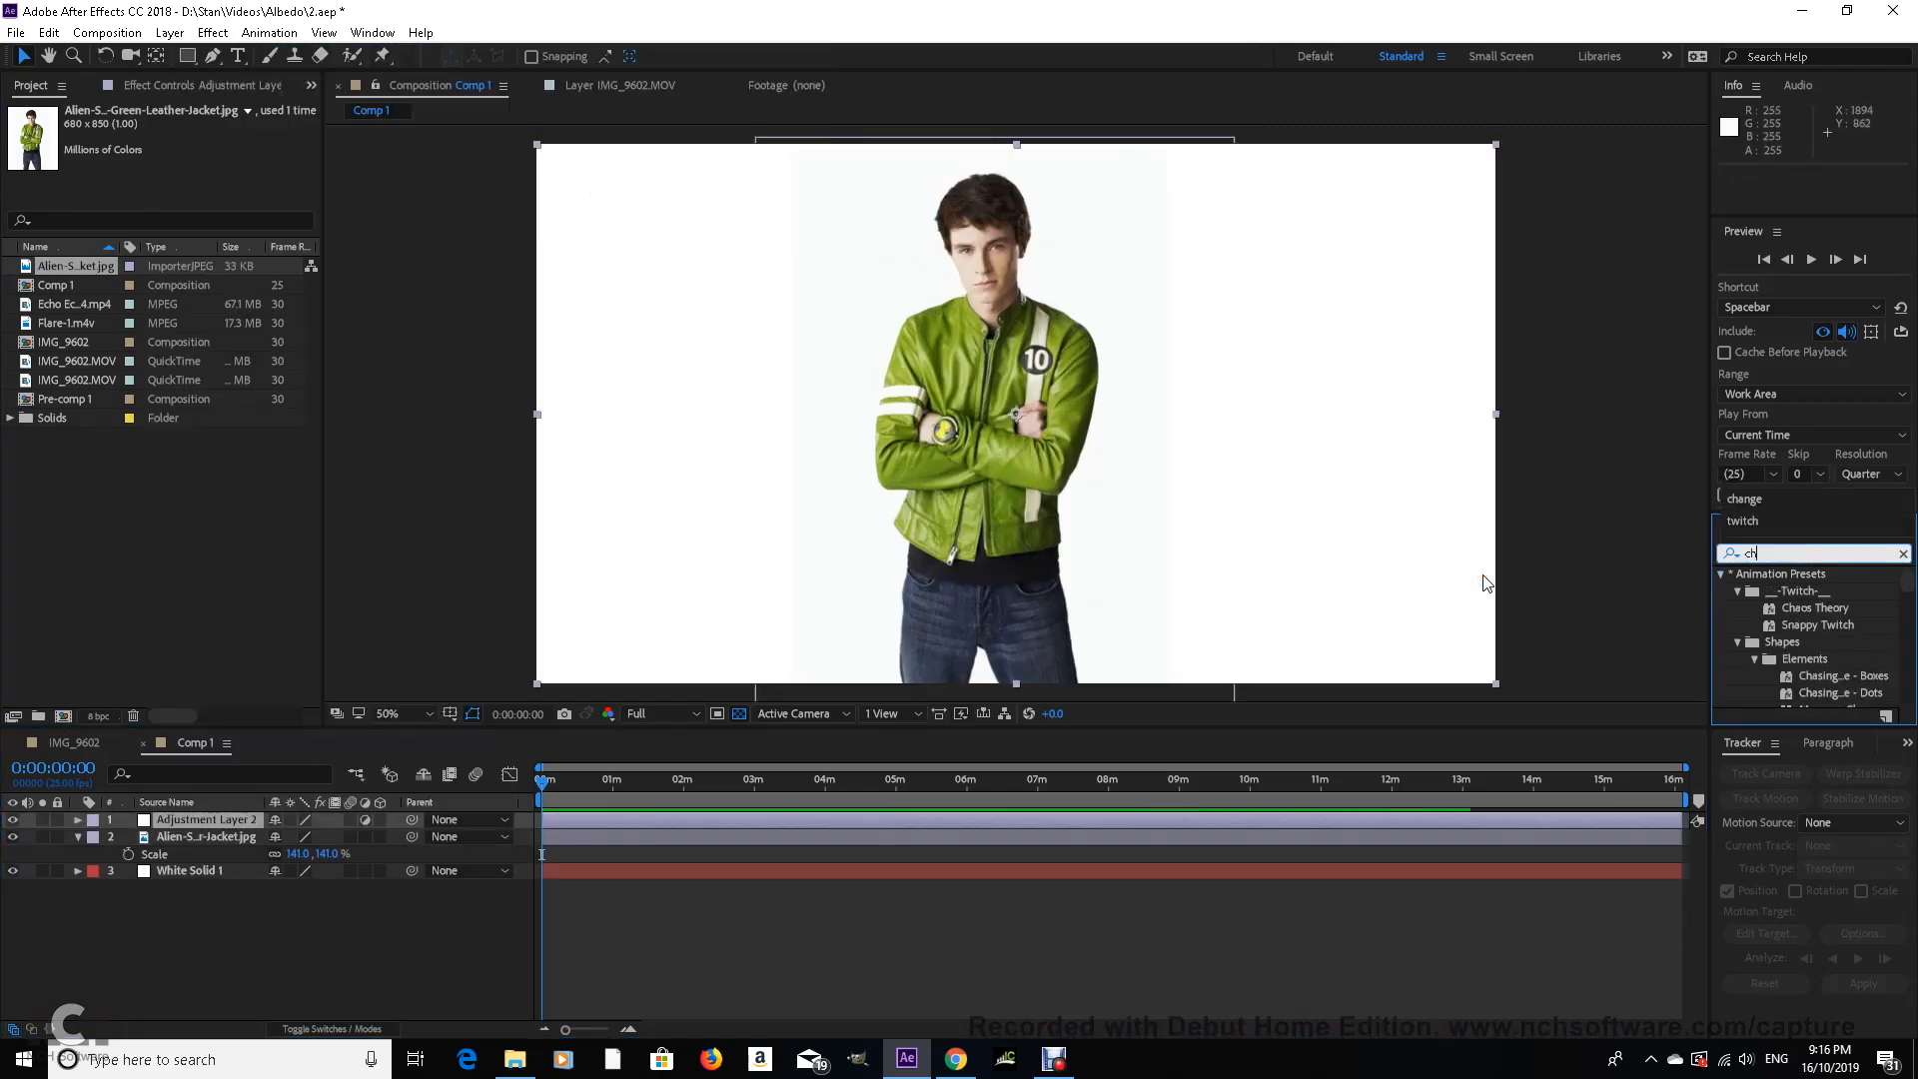
{"action": "left_click_drag", "start_coordinate": [1831, 596], "coordinate": [879, 821]}
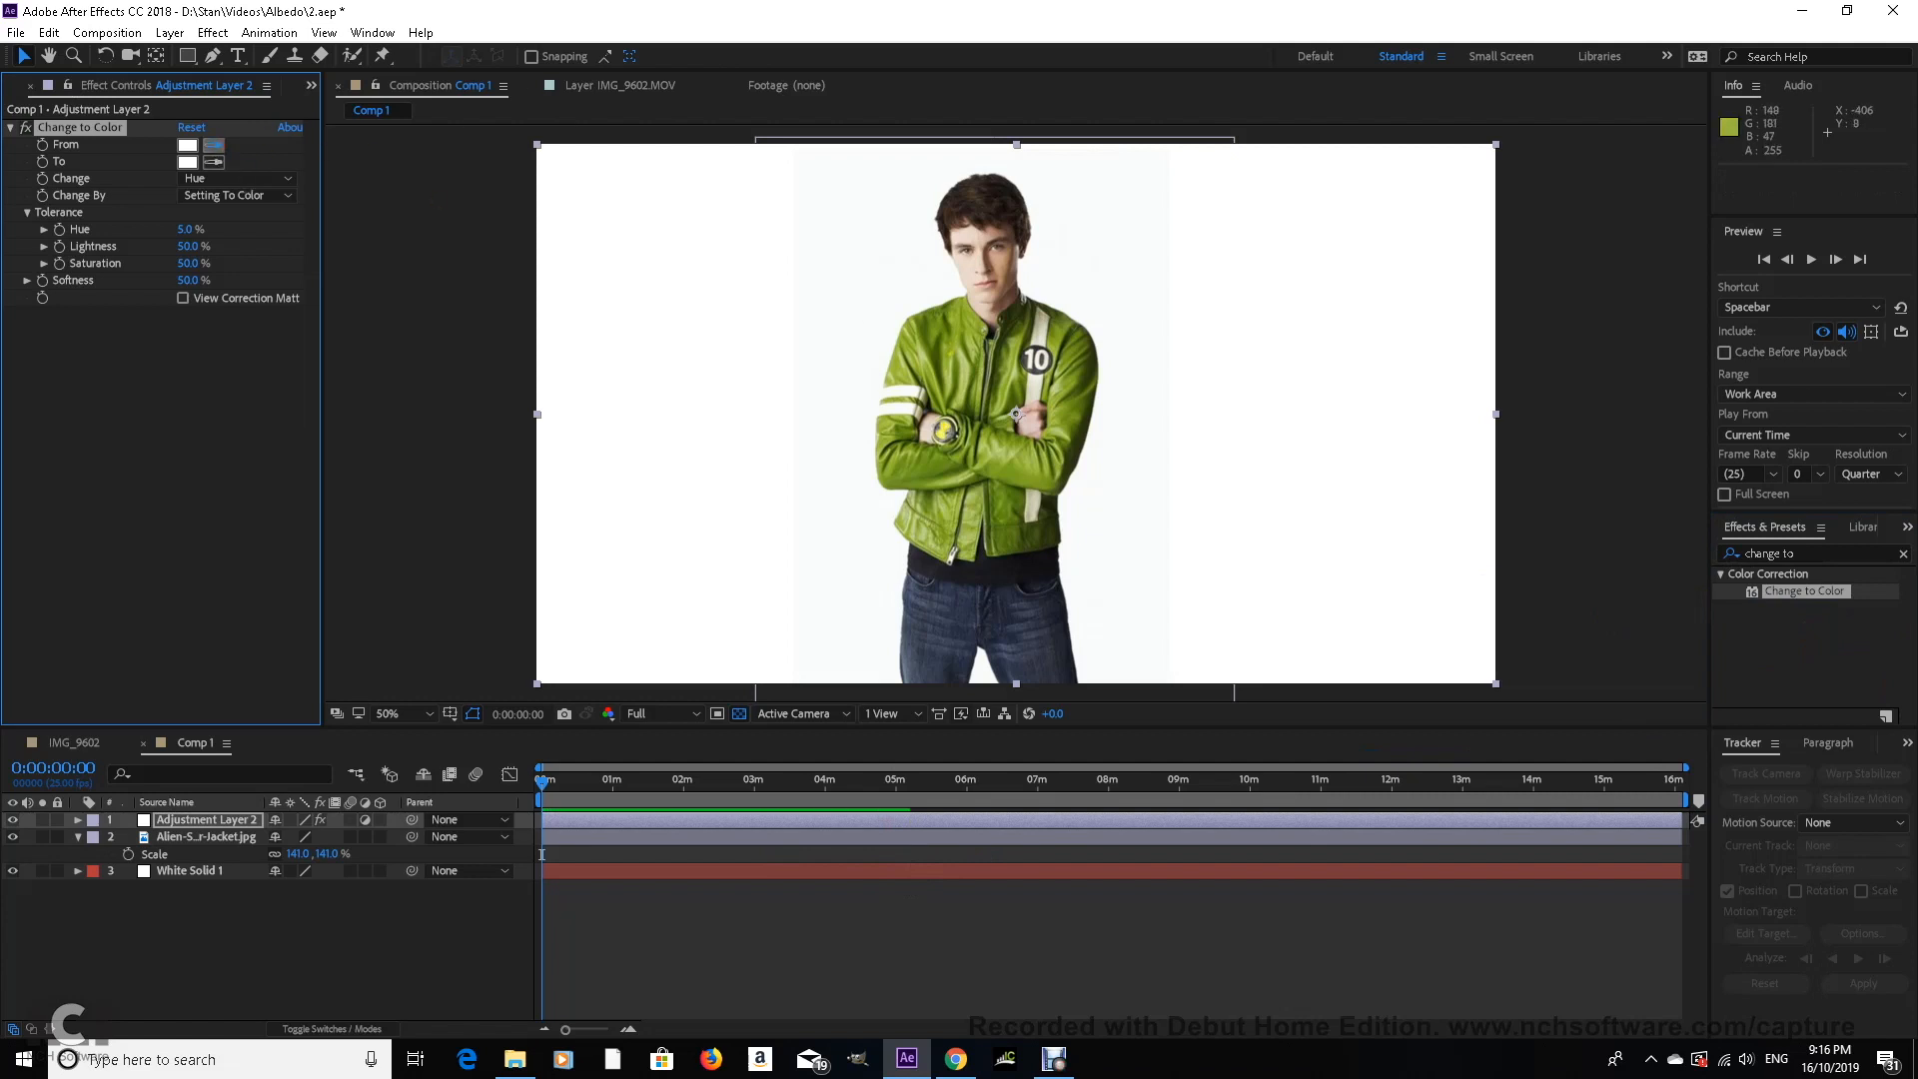
Step: Change the jacket's sampled green to red, with tolerances of Hue 100%, Lightness 100% and Saturation 9%
{"action": "left_click", "coordinate": [949, 355]}
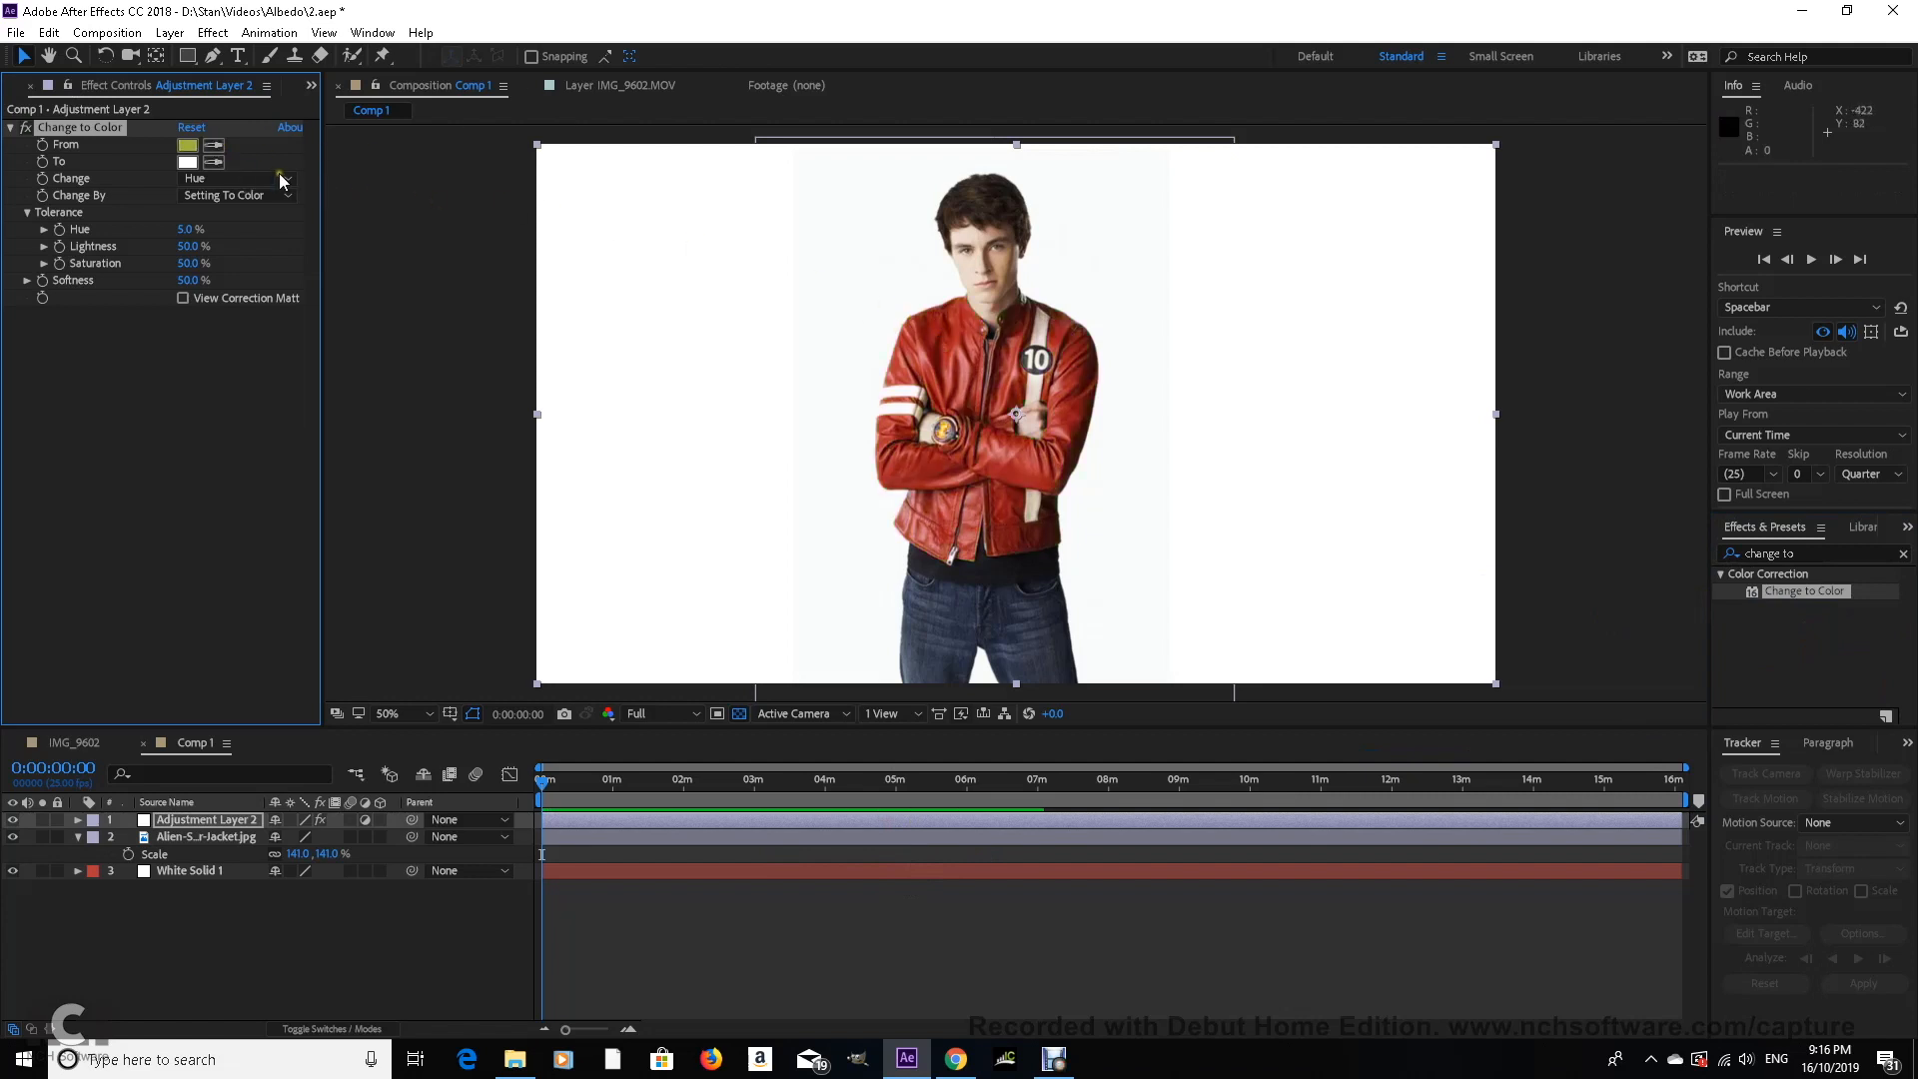
{"action": "left_click", "coordinate": [186, 162]}
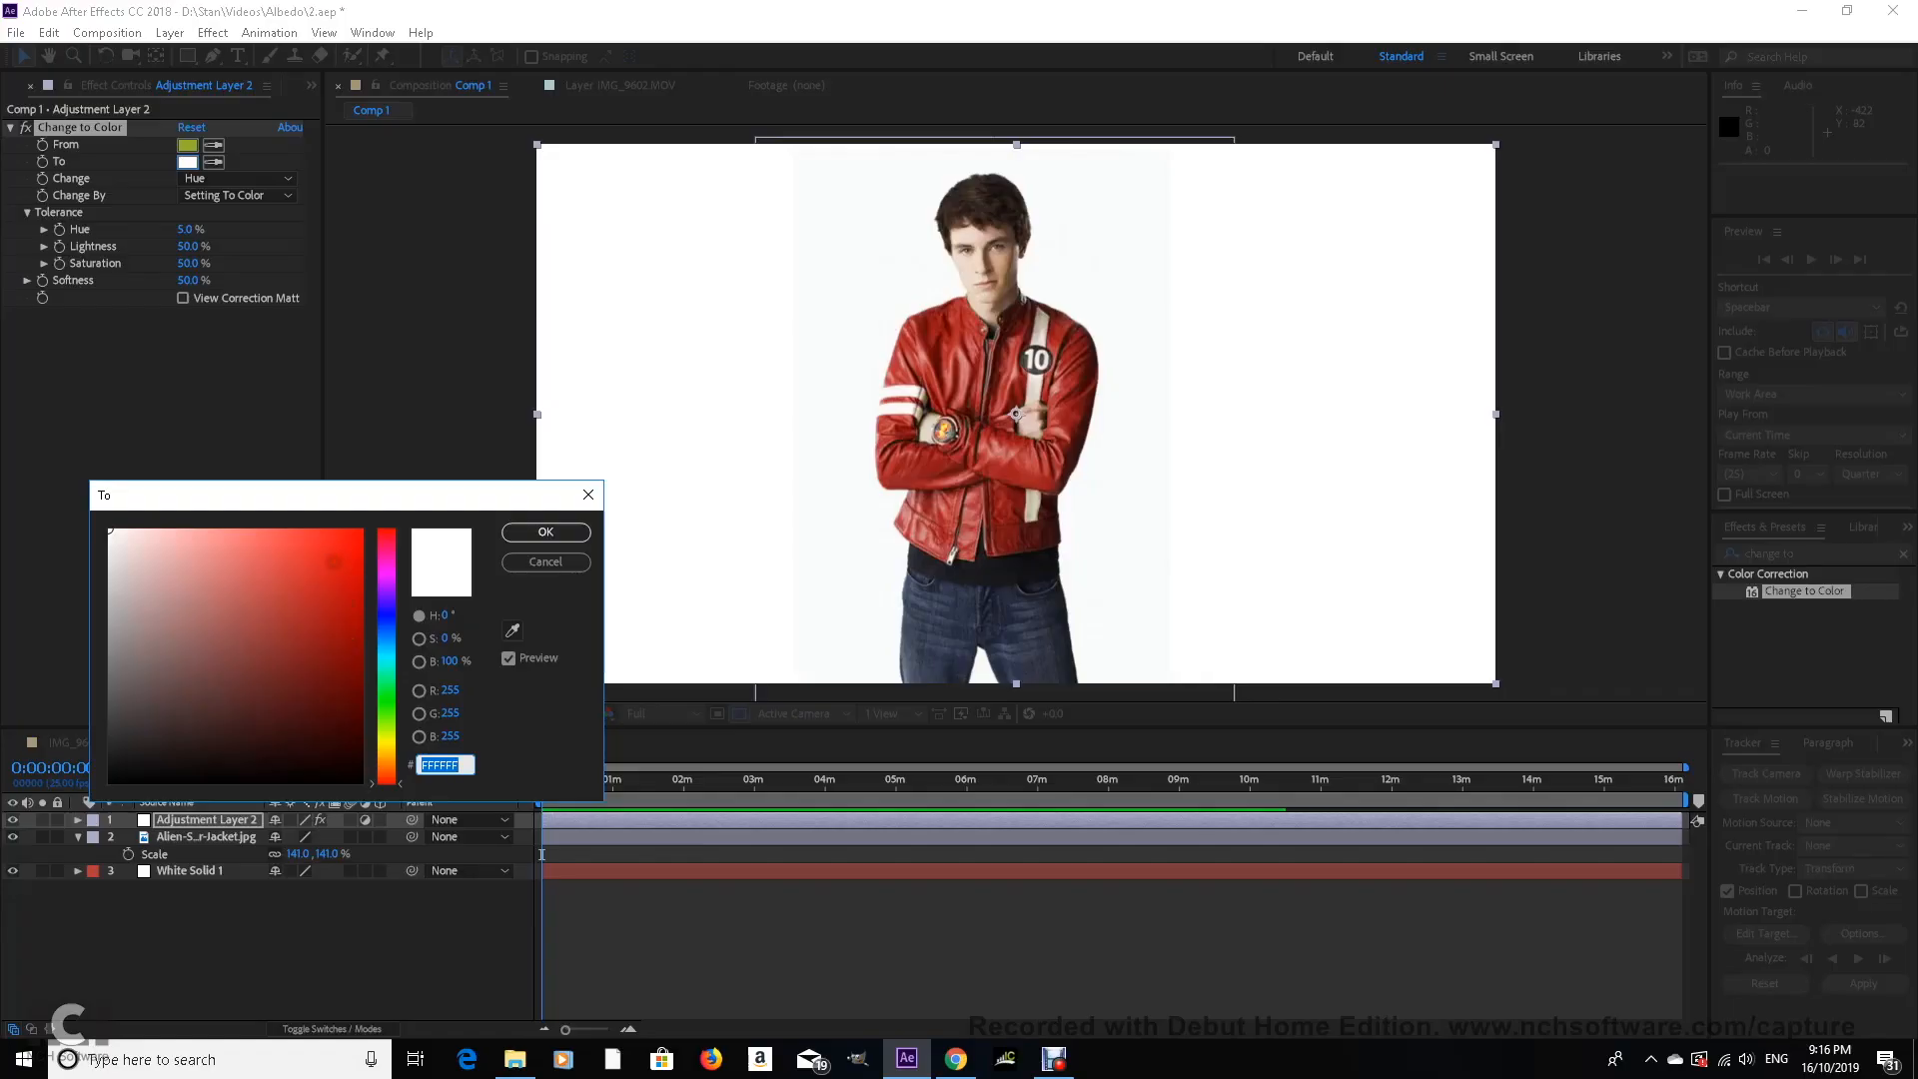
{"action": "left_click", "coordinate": [546, 531]}
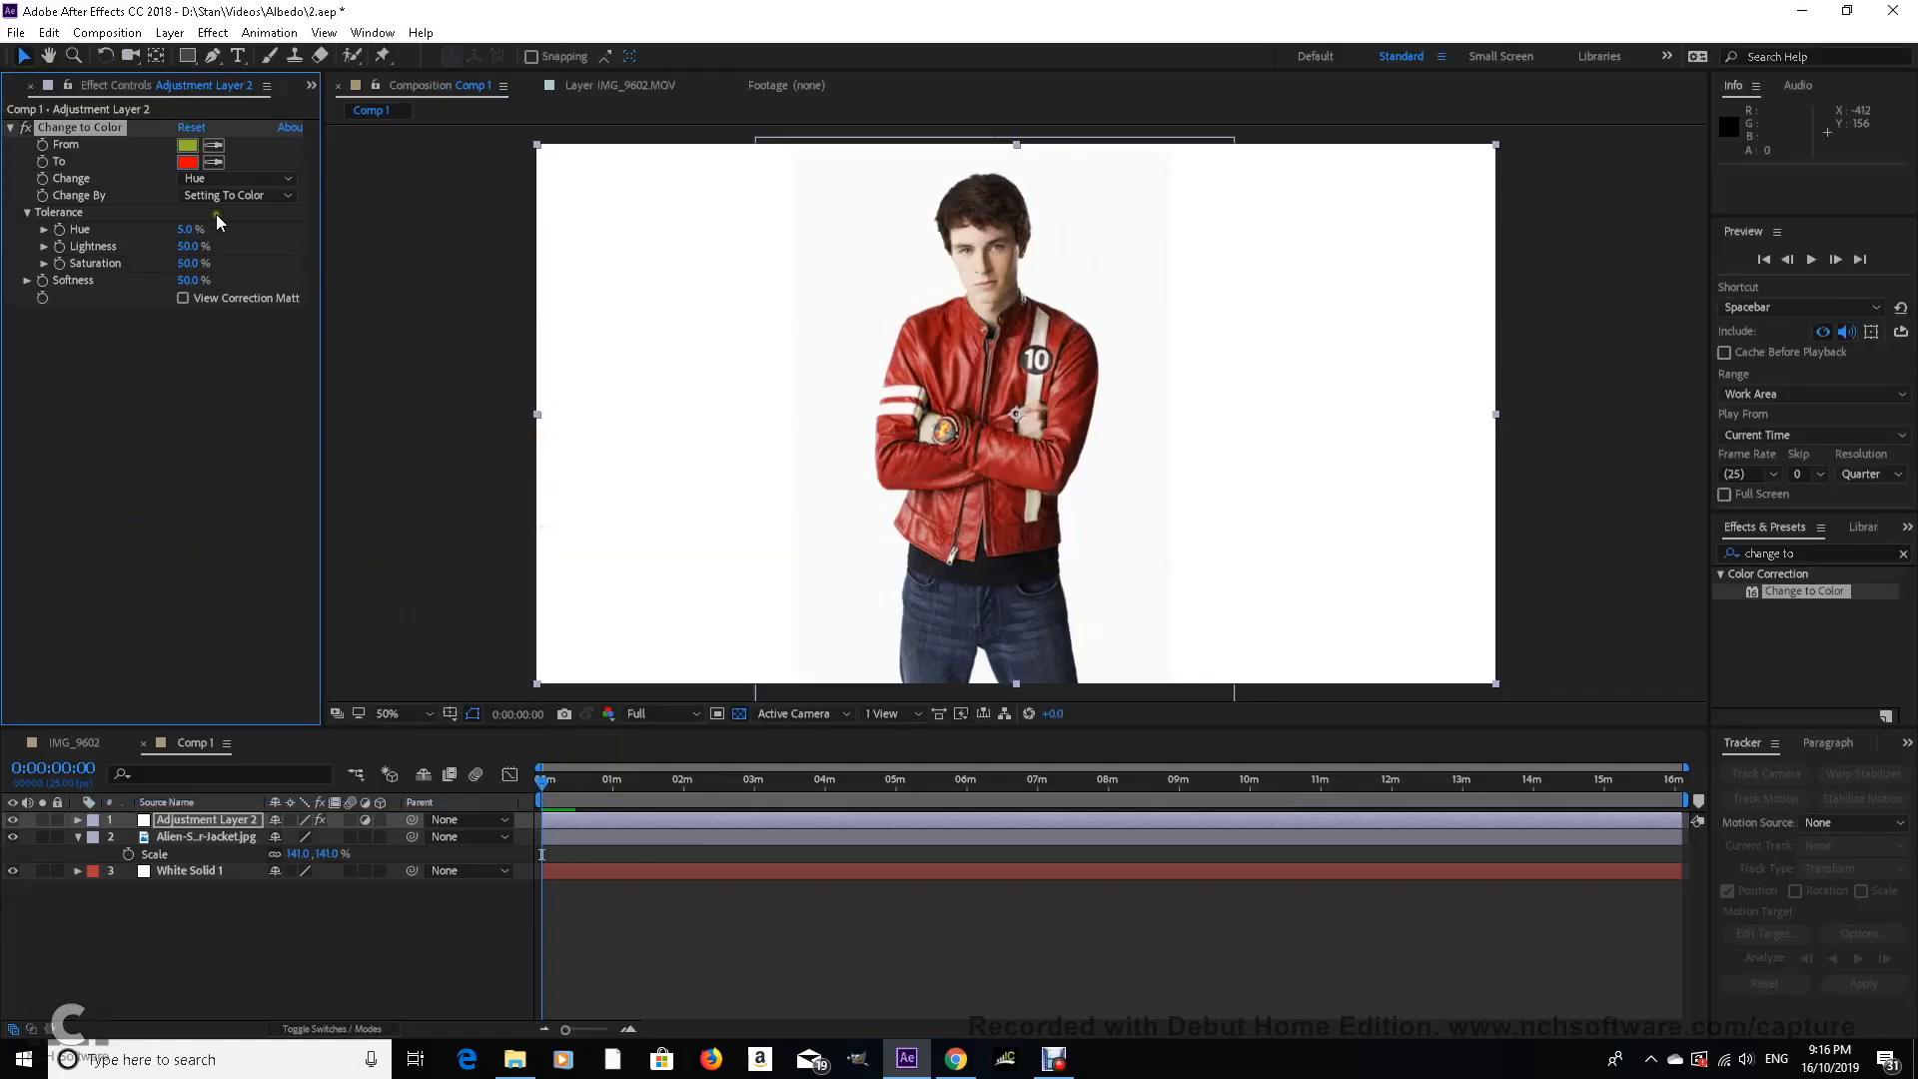
{"action": "left_click_drag", "start_coordinate": [278, 229], "coordinate": [302, 228]}
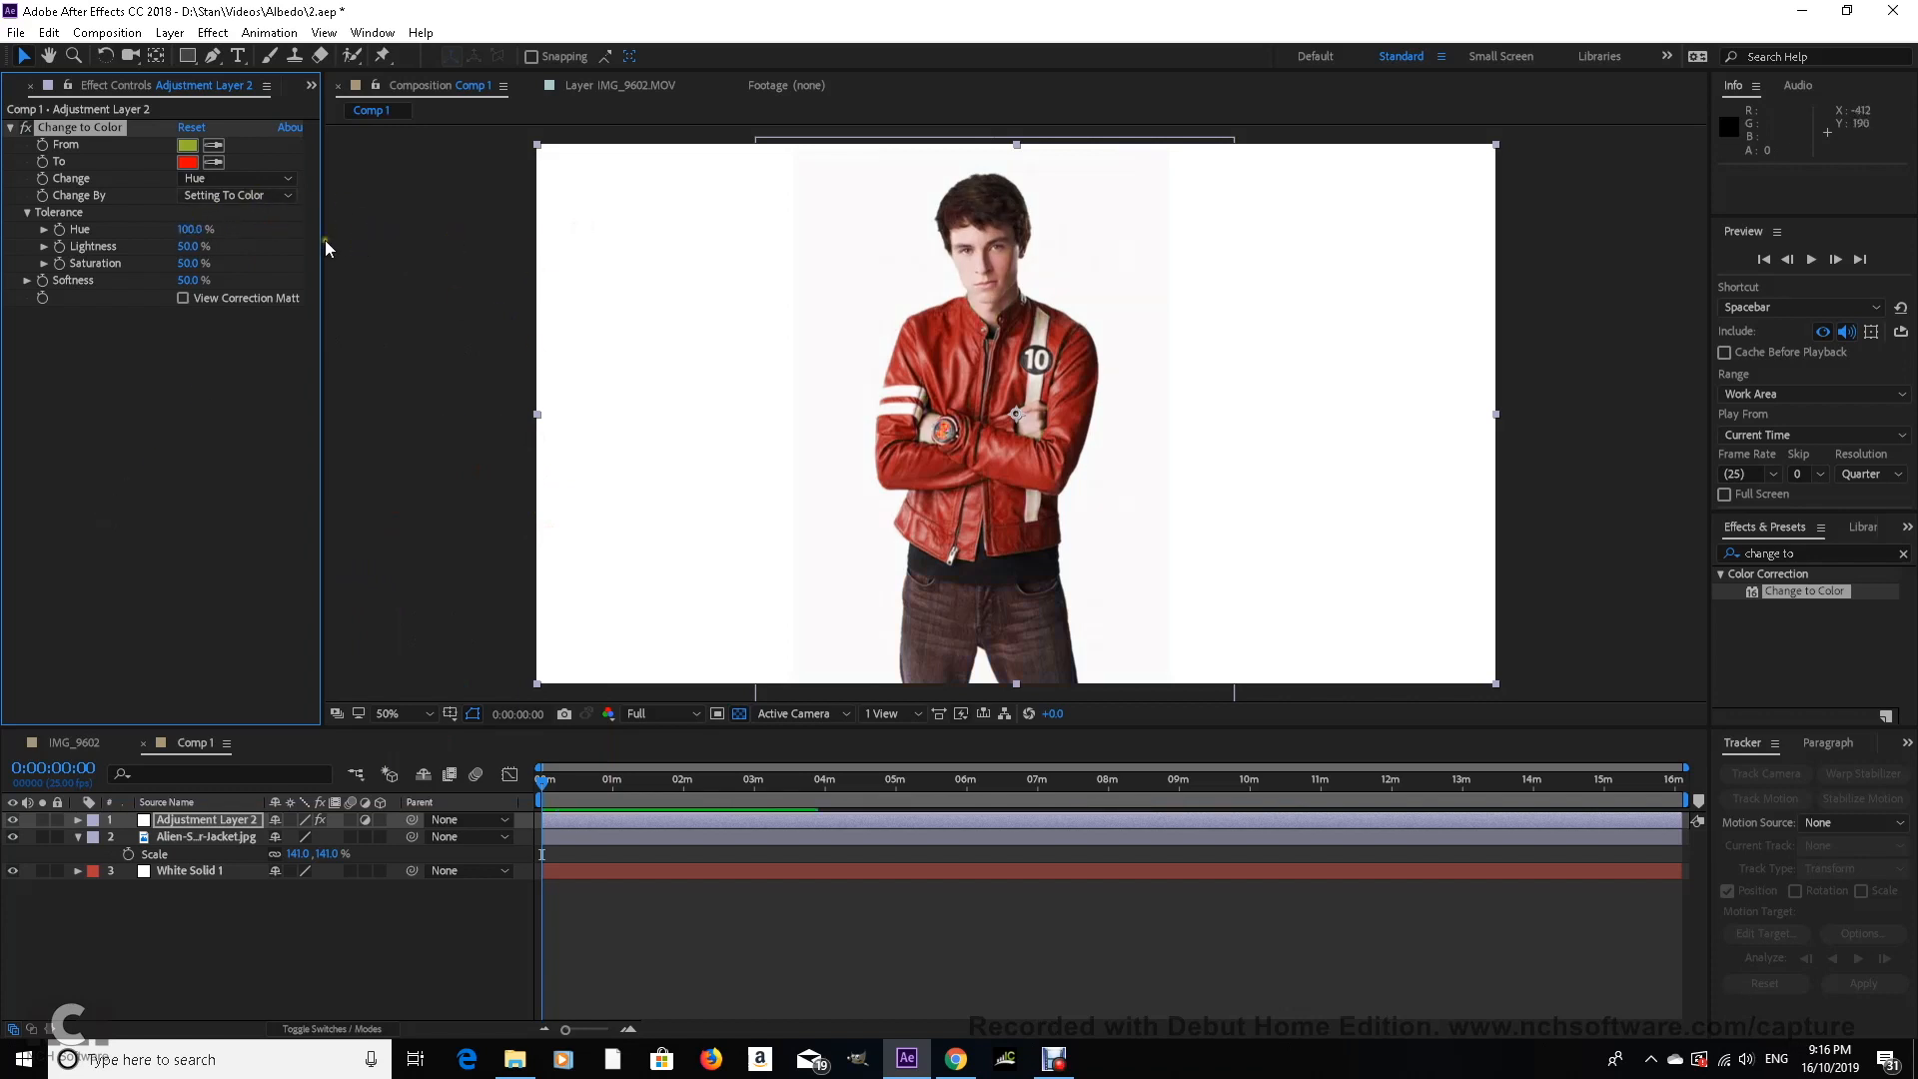
{"action": "left_click_drag", "start_coordinate": [191, 231], "coordinate": [160, 240]}
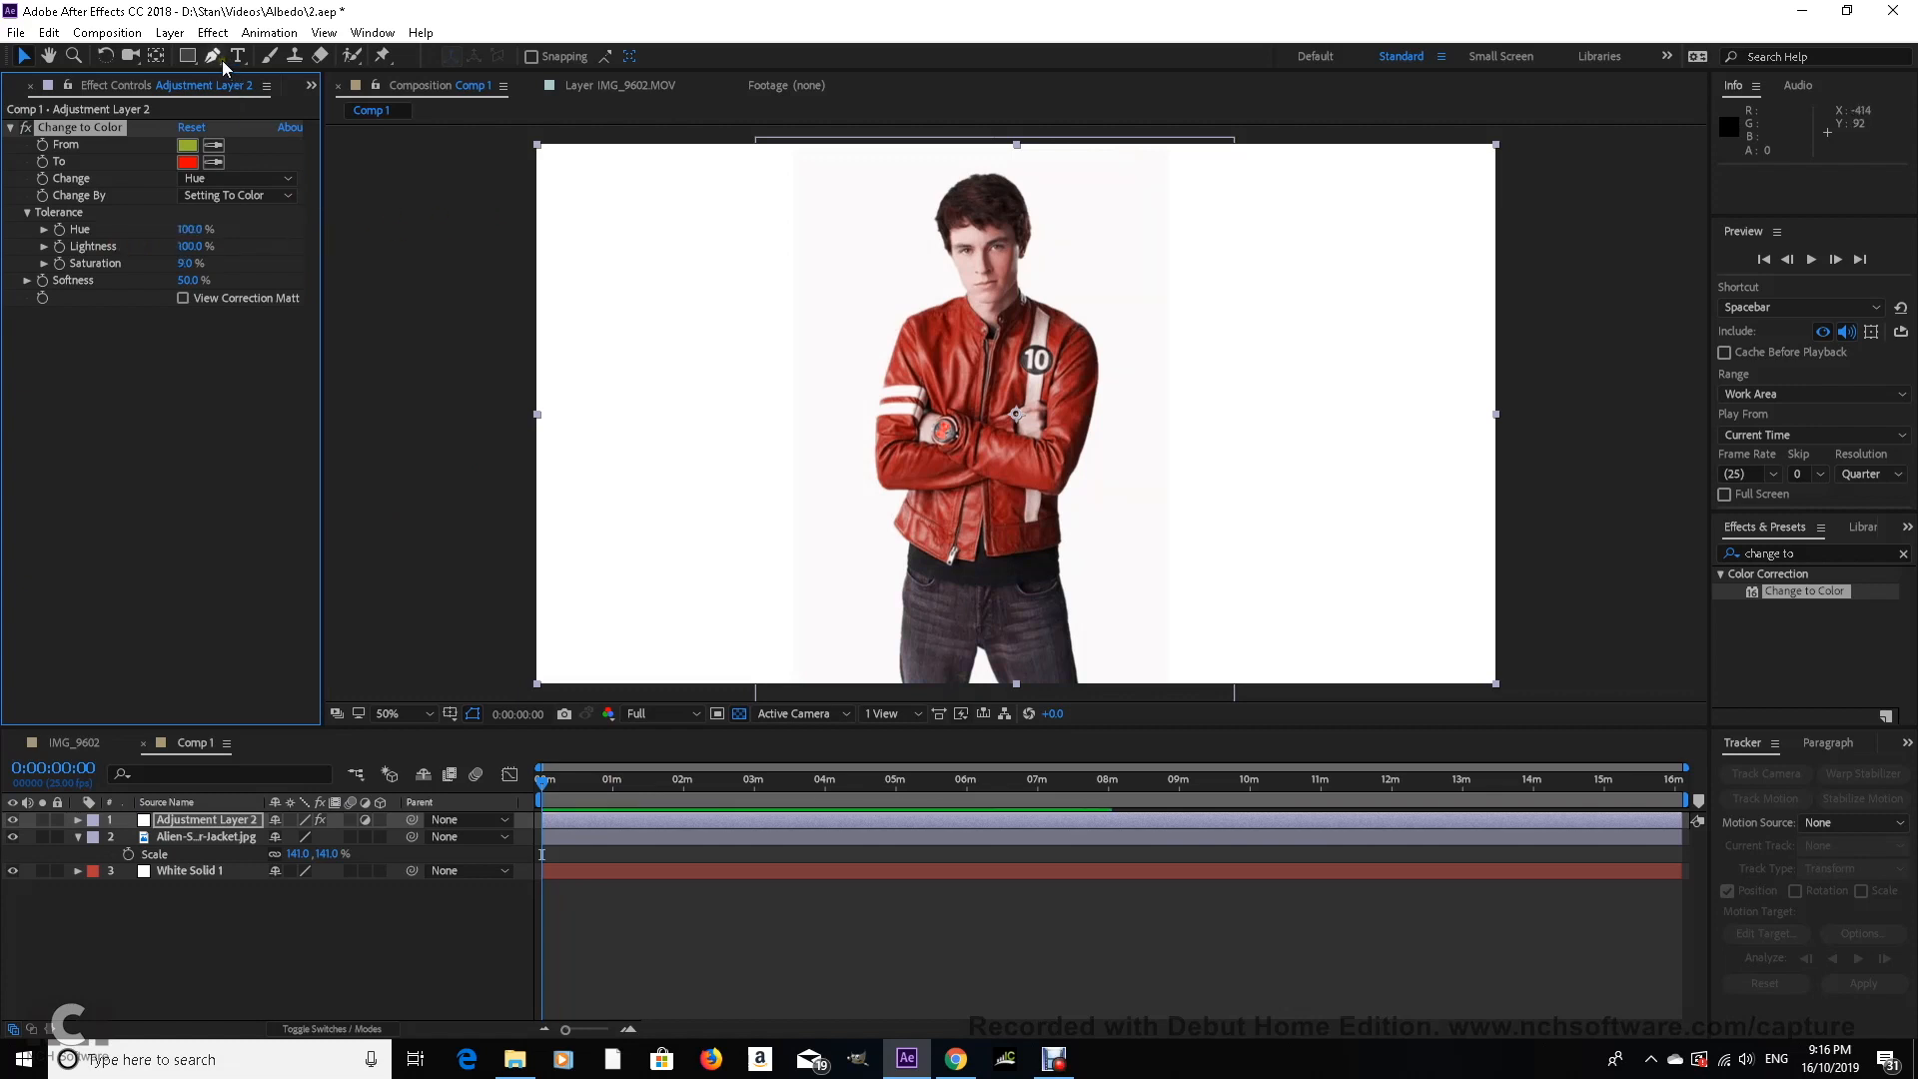
Step: Draw a closed Pen tool mask on the adjustment layer around the jacket, leaving out the head and jeans
{"action": "left_click", "coordinate": [213, 56]}
{"action": "left_click", "coordinate": [1115, 340]}
{"action": "left_click_drag", "start_coordinate": [1068, 292], "coordinate": [1035, 284]}
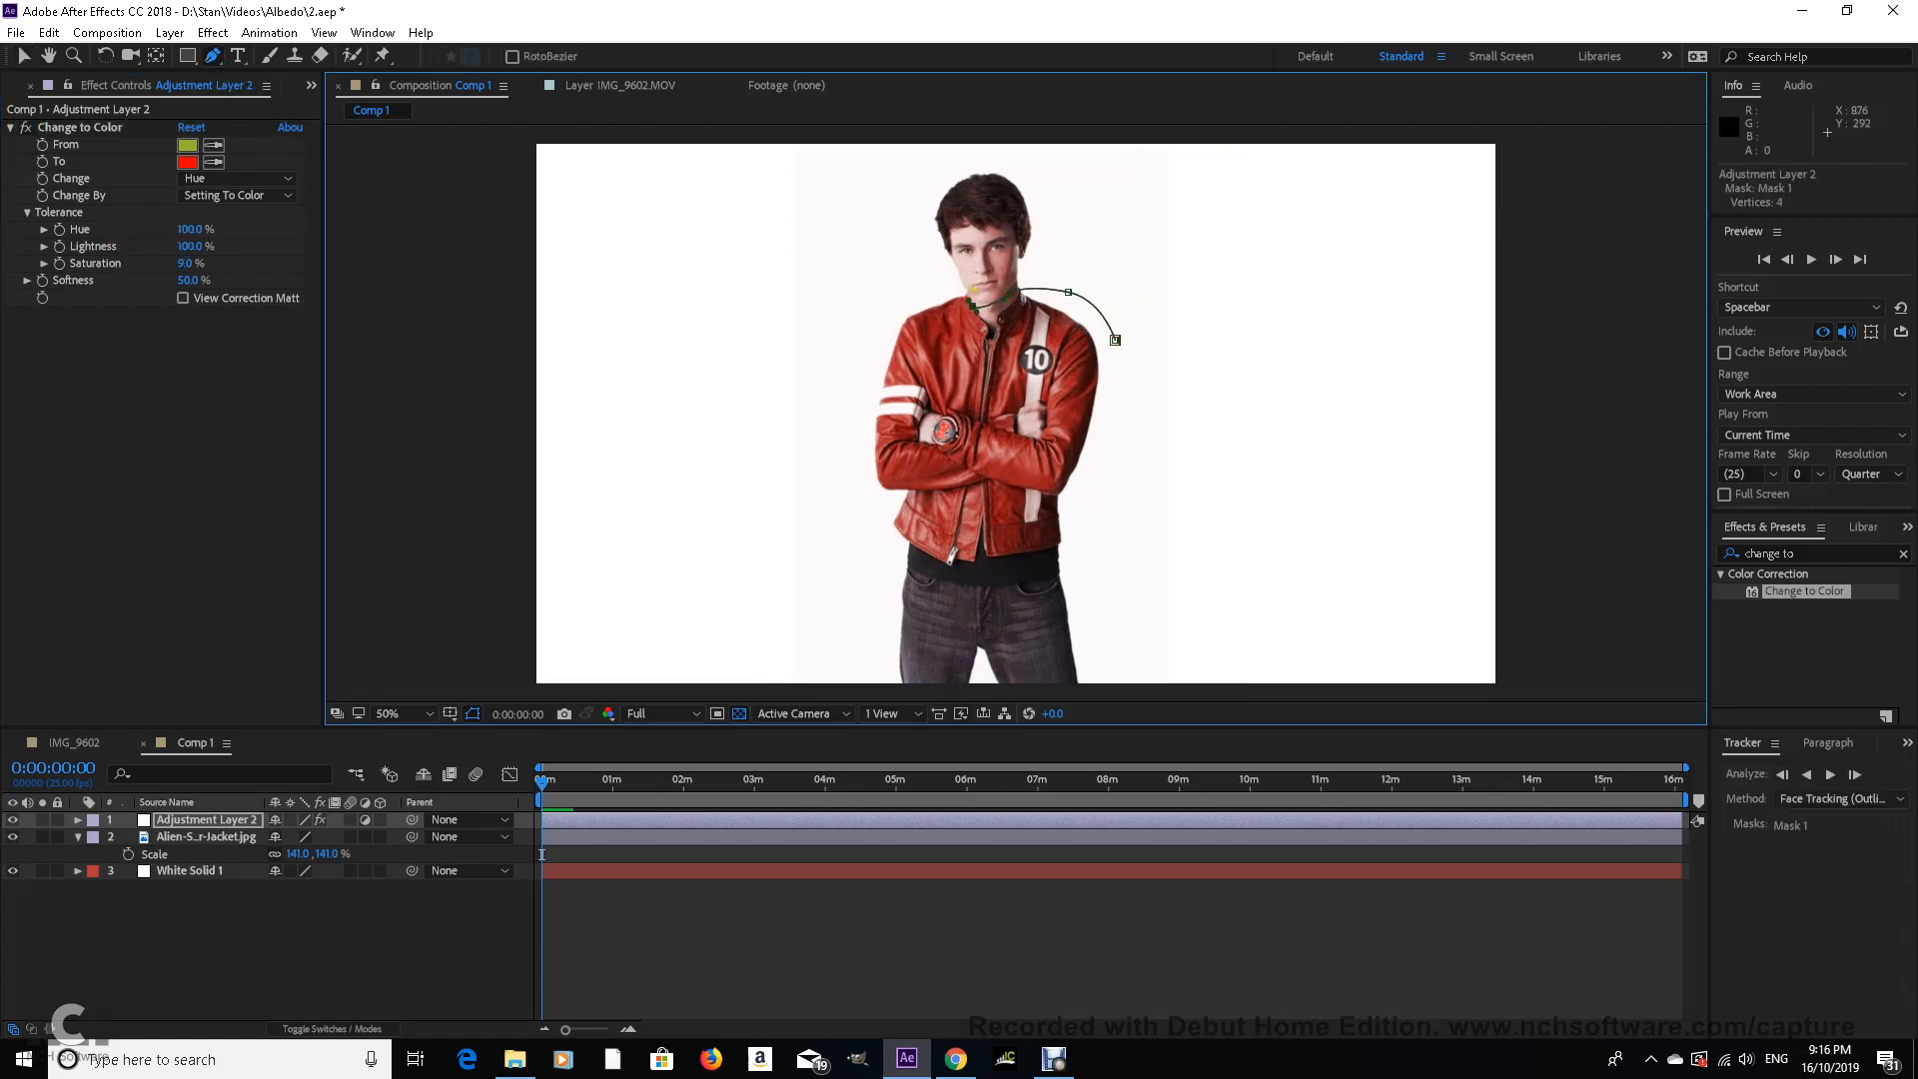
{"action": "left_click_drag", "start_coordinate": [824, 493], "coordinate": [847, 523]}
{"action": "left_click_drag", "start_coordinate": [908, 554], "coordinate": [935, 565]}
{"action": "left_click_drag", "start_coordinate": [950, 562], "coordinate": [974, 567]}
{"action": "left_click_drag", "start_coordinate": [1101, 563], "coordinate": [1121, 545]}
{"action": "left_click_drag", "start_coordinate": [1125, 443], "coordinate": [1123, 384]}
{"action": "left_click", "coordinate": [1115, 339]}
Step: Feather the jacket mask by 27 pixels
{"action": "key", "text": "f"}
{"action": "left_click_drag", "start_coordinate": [303, 856], "coordinate": [329, 855]}
{"action": "left_click", "coordinate": [340, 962]}
Step: Duplicate the jacket's adjustment layer and delete the mask from the upper copy
{"action": "left_click", "coordinate": [237, 820]}
{"action": "key", "text": "ctrl+d"}
{"action": "key", "text": "m"}
{"action": "left_click", "coordinate": [173, 838]}
{"action": "key", "text": "Delete"}
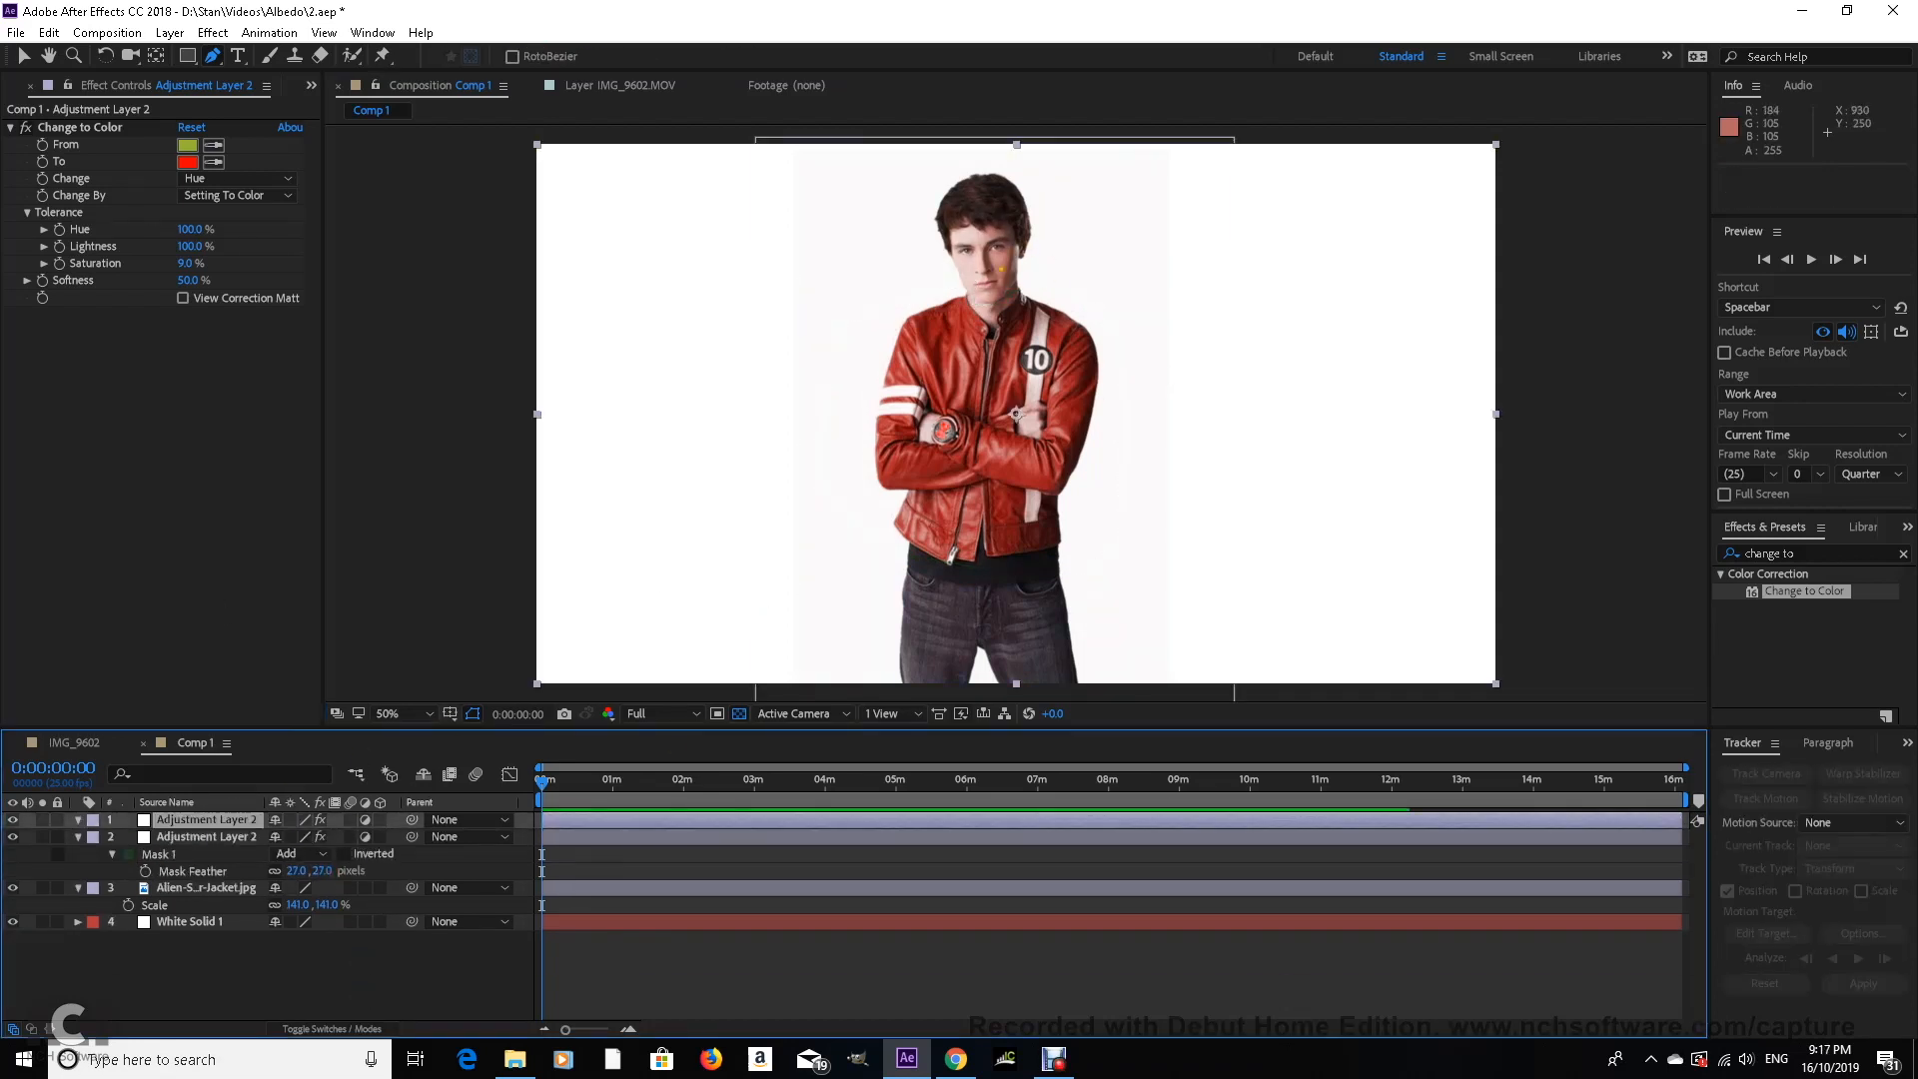
Step: Draw a closed Pen tool mask around the man's hair on the duplicated adjustment layer, following the fringe
{"action": "scroll", "coordinate": [1021, 172], "scroll_direction": "up", "scroll_amount": 2}
{"action": "left_click", "coordinate": [991, 459]}
{"action": "left_click", "coordinate": [977, 401]}
{"action": "left_click", "coordinate": [959, 370]}
{"action": "left_click", "coordinate": [929, 375]}
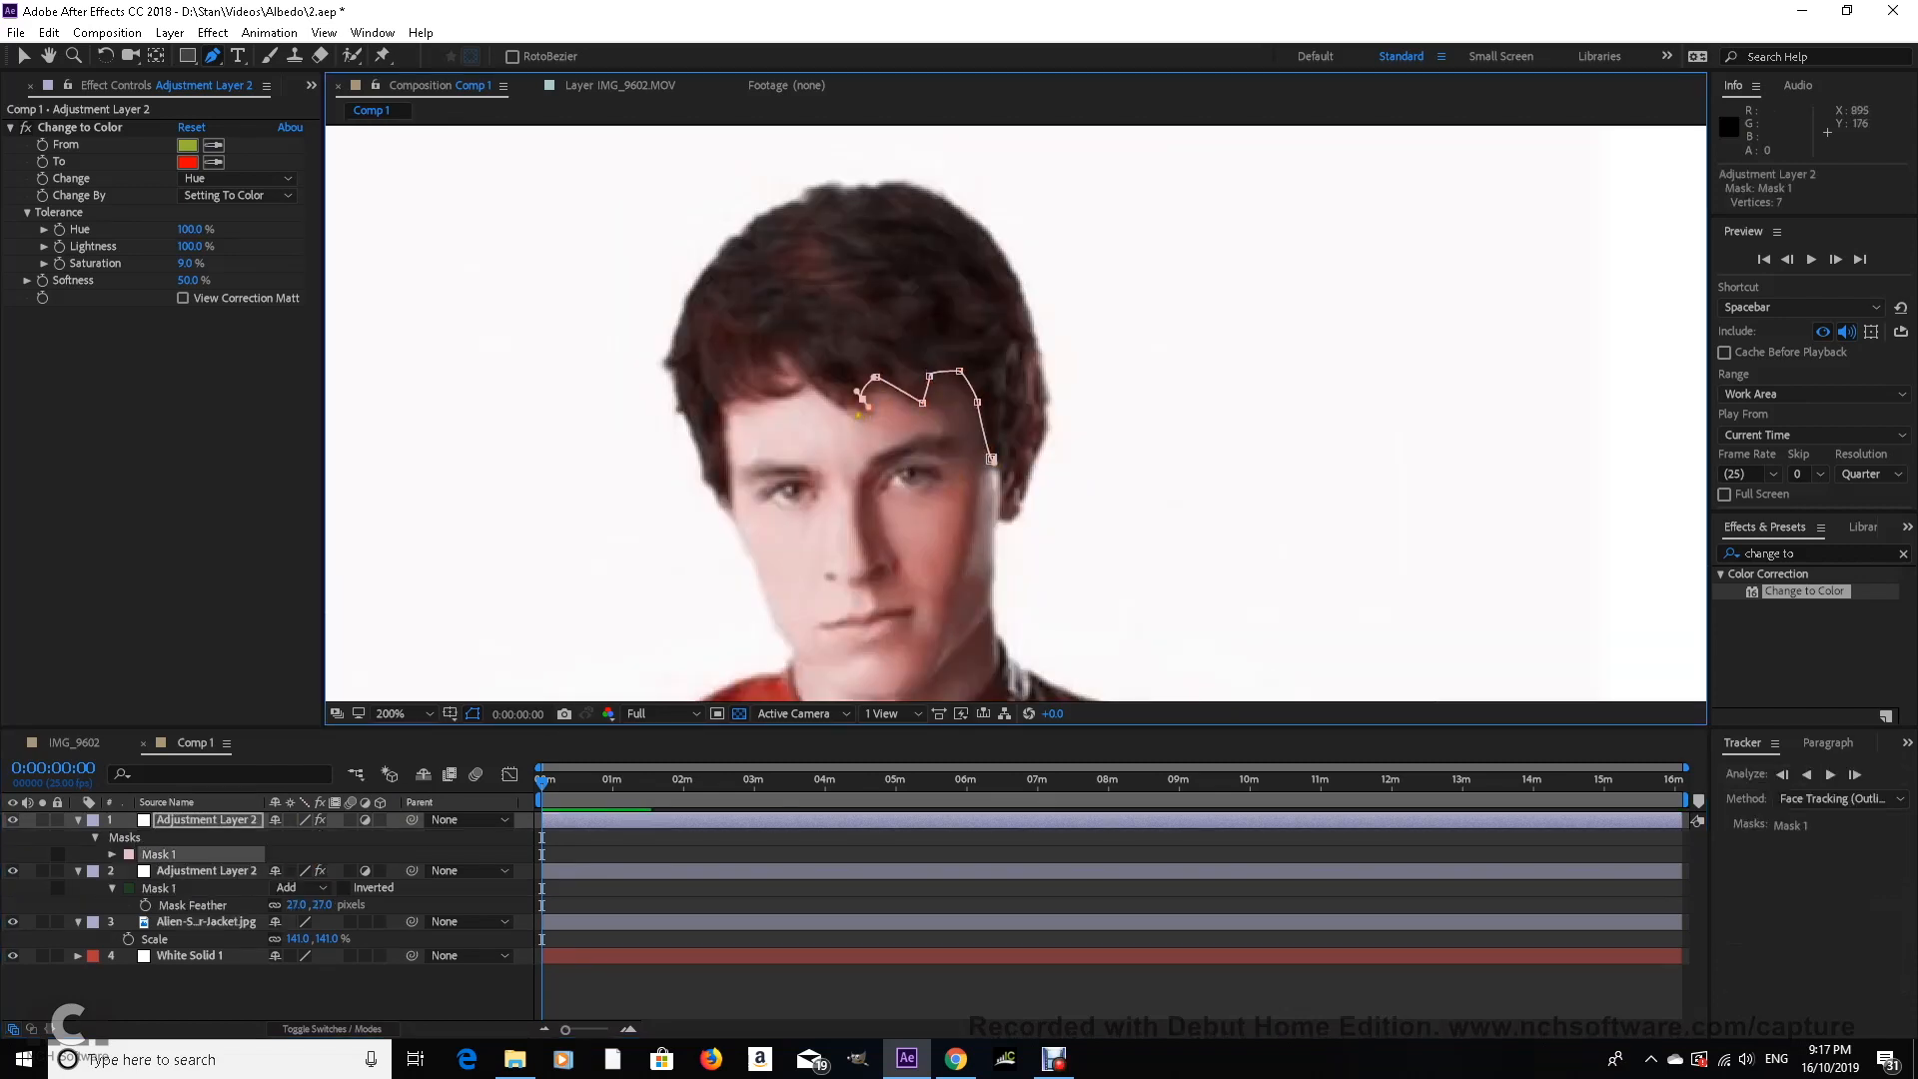
{"action": "left_click", "coordinate": [772, 396]}
{"action": "left_click", "coordinate": [733, 522]}
{"action": "left_click", "coordinate": [705, 469]}
{"action": "left_click", "coordinate": [682, 408]}
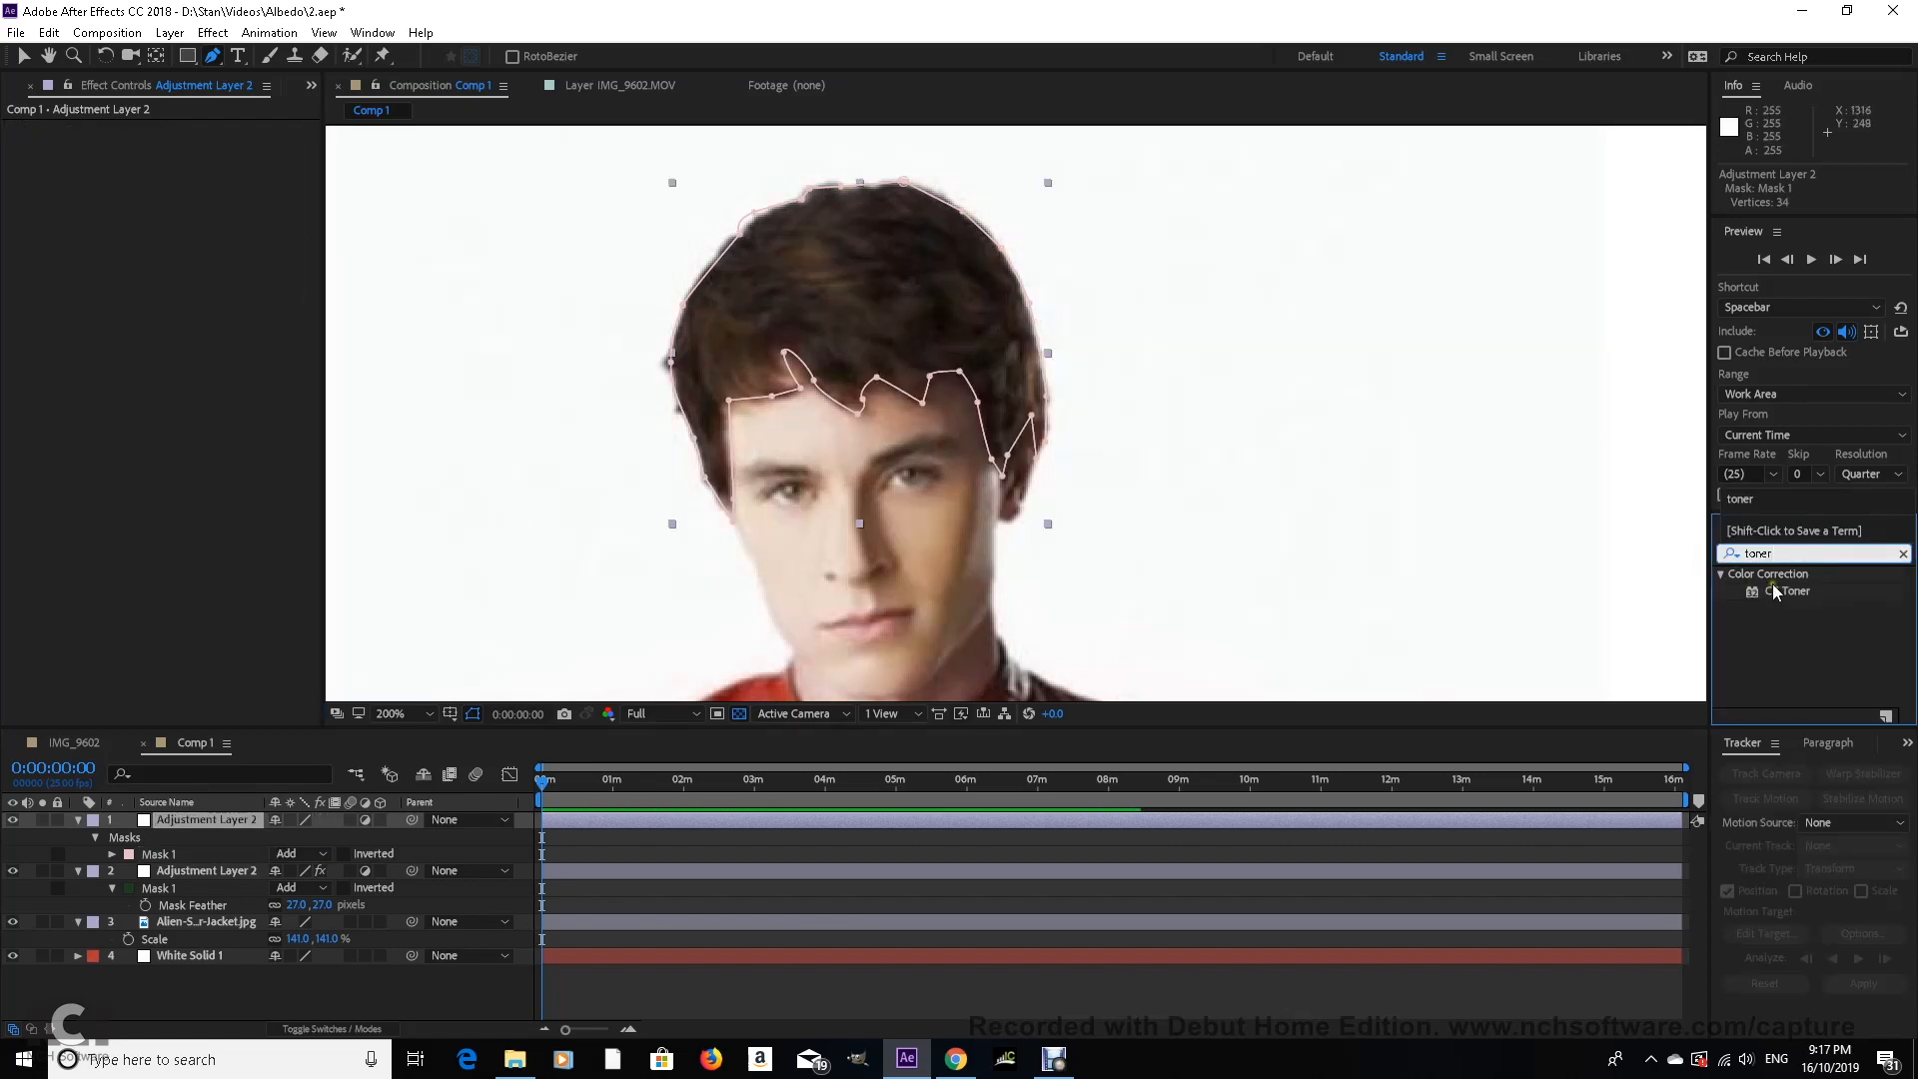
Step: Apply CC Toner to the hair adjustment layer, with Midtones set to FFFFFF and Shadows to 656565
{"action": "mouse_move", "coordinate": [1788, 590]}
{"action": "left_mouse_down"}
{"action": "mouse_move", "coordinate": [1340, 895]}
{"action": "mouse_move", "coordinate": [800, 803]}
{"action": "mouse_move", "coordinate": [805, 820]}
{"action": "left_mouse_up"}
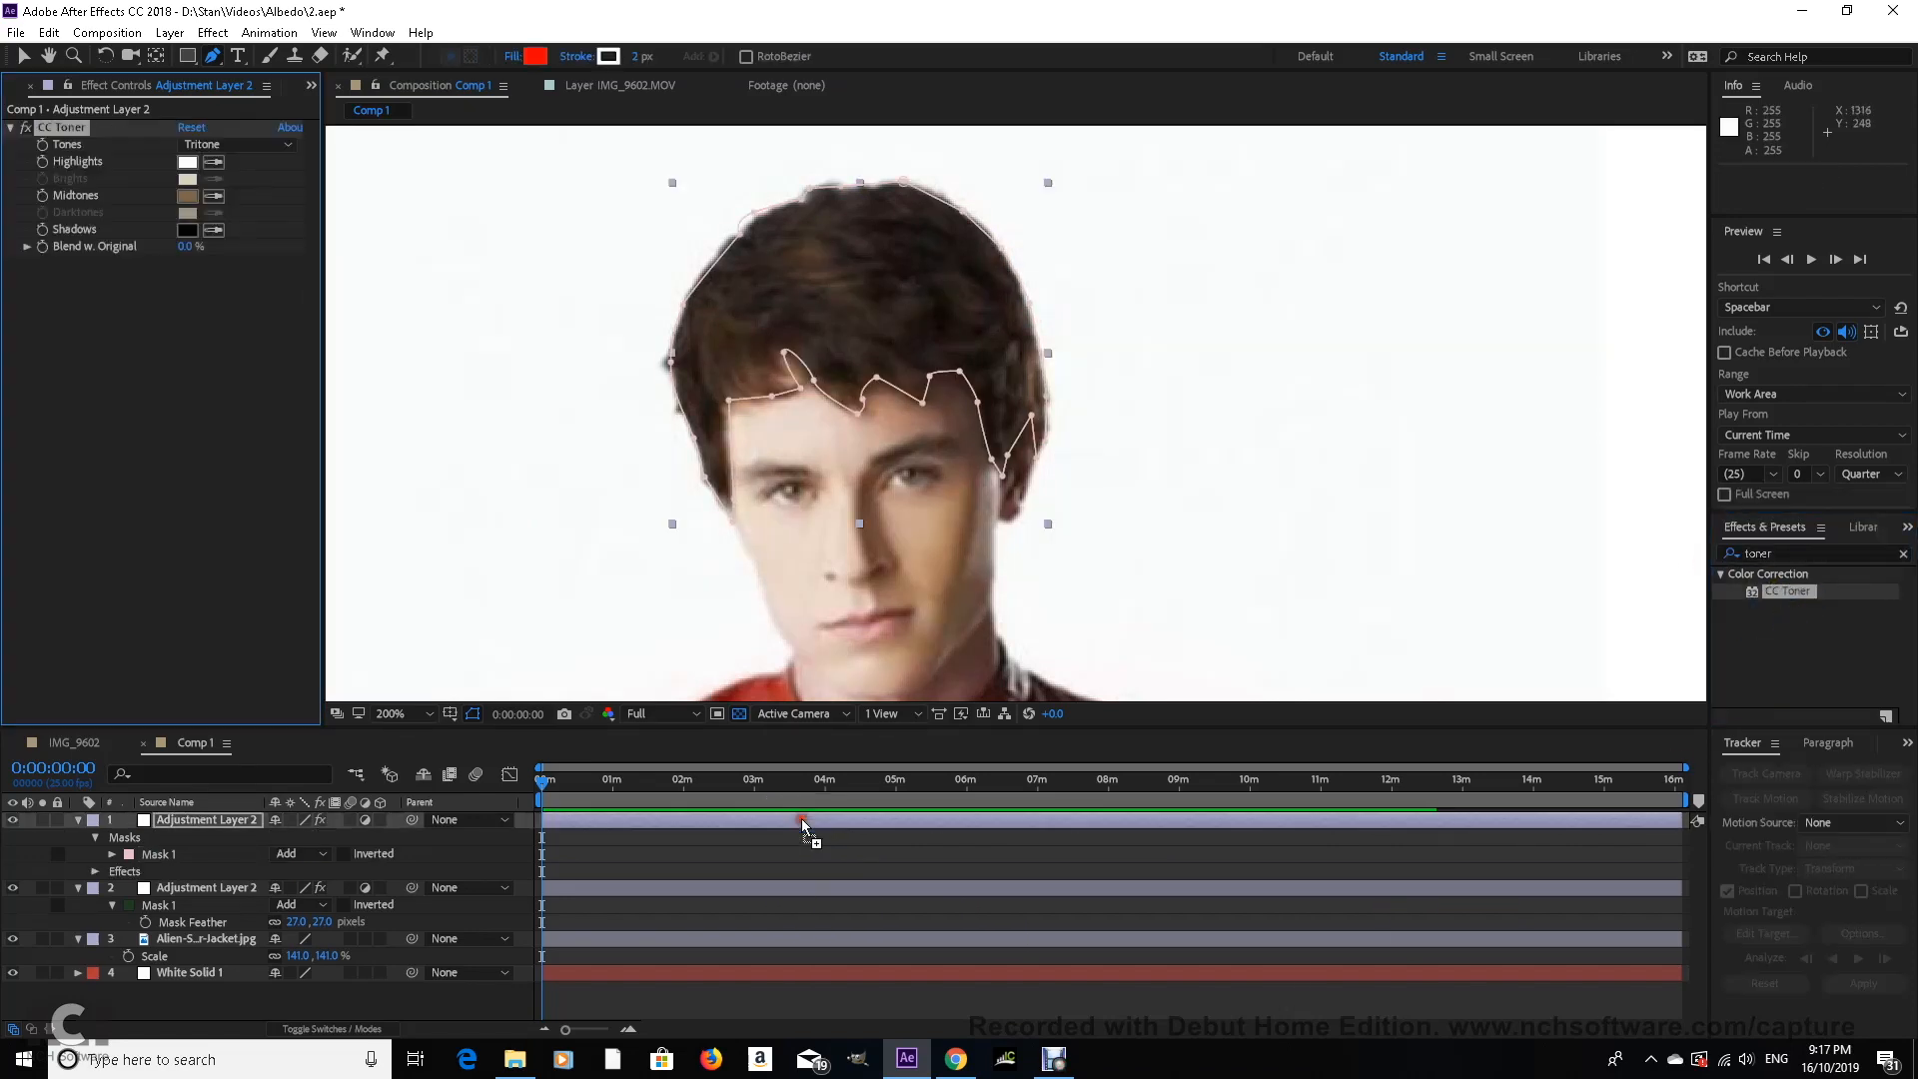
{"action": "left_click", "coordinate": [188, 196]}
{"action": "left_click_drag", "start_coordinate": [183, 552], "coordinate": [109, 530]}
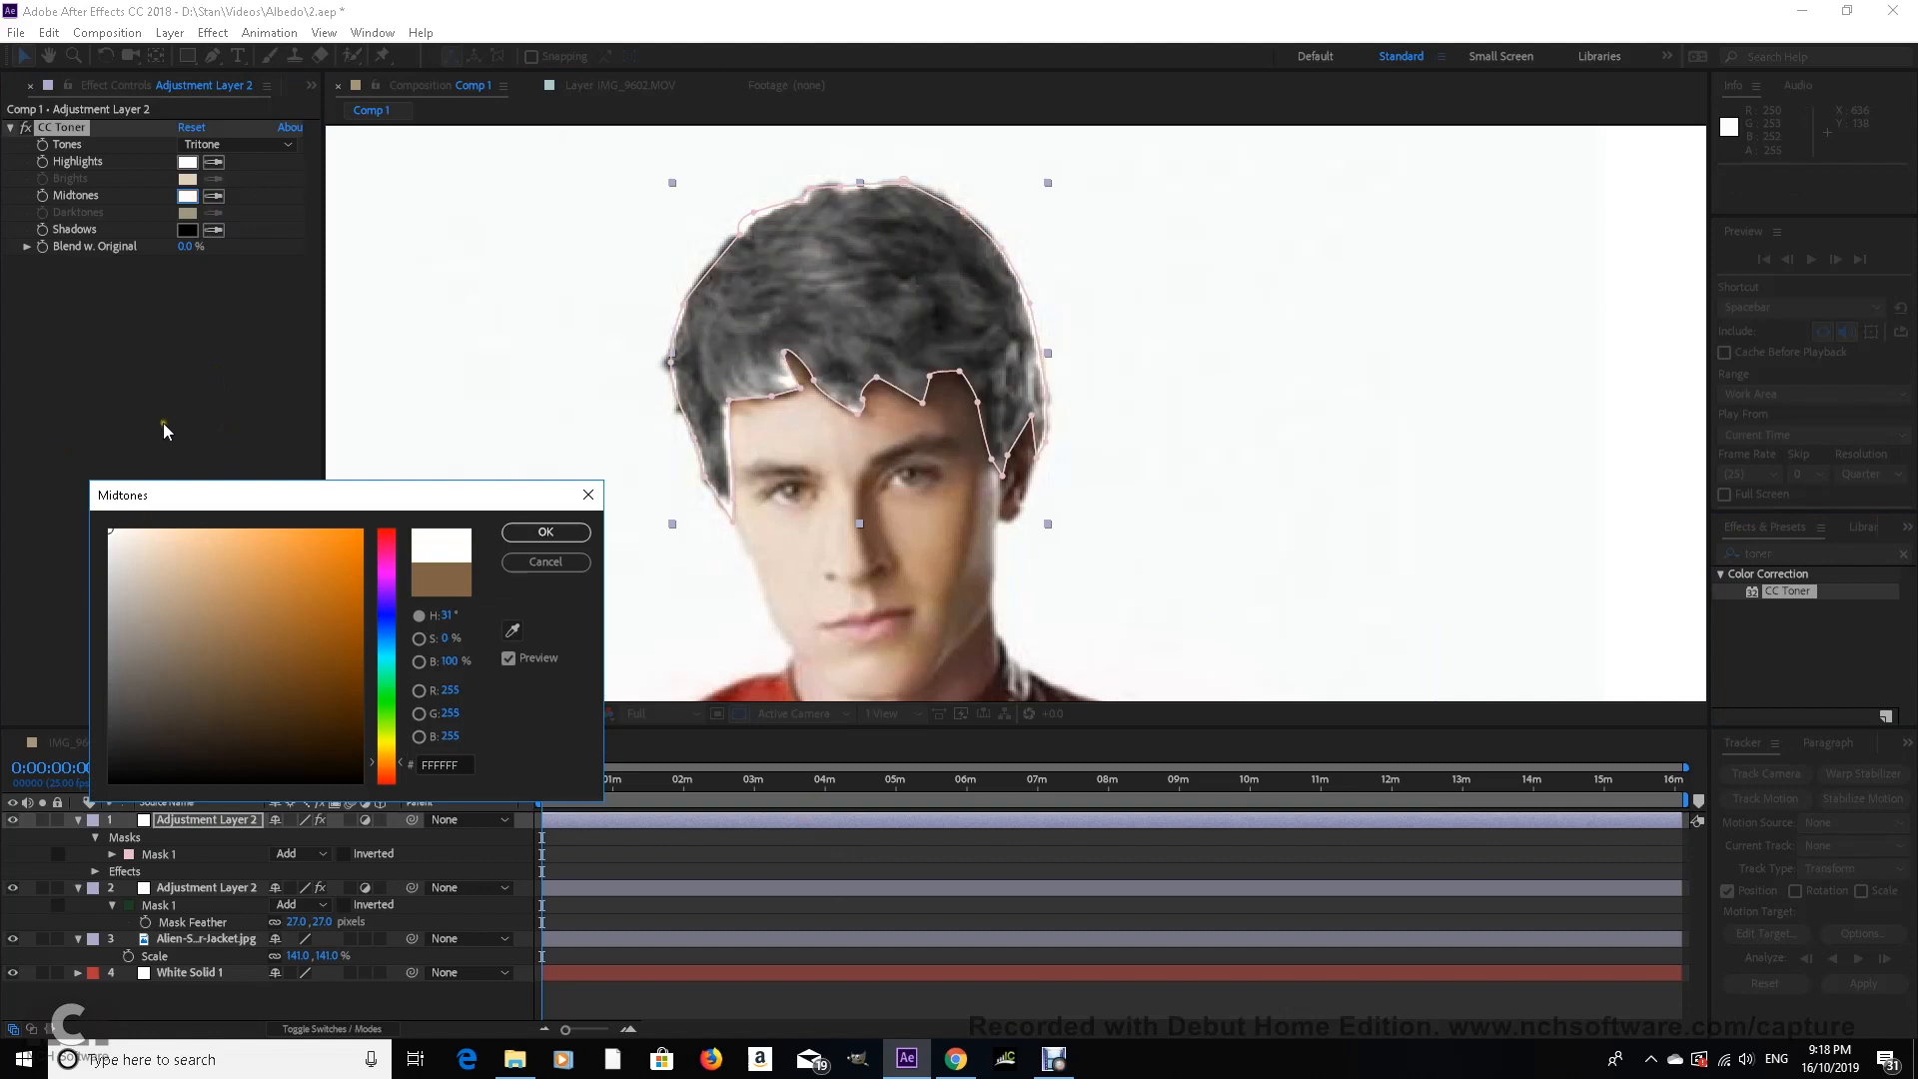
{"action": "left_click", "coordinate": [545, 531]}
{"action": "left_click", "coordinate": [187, 230]}
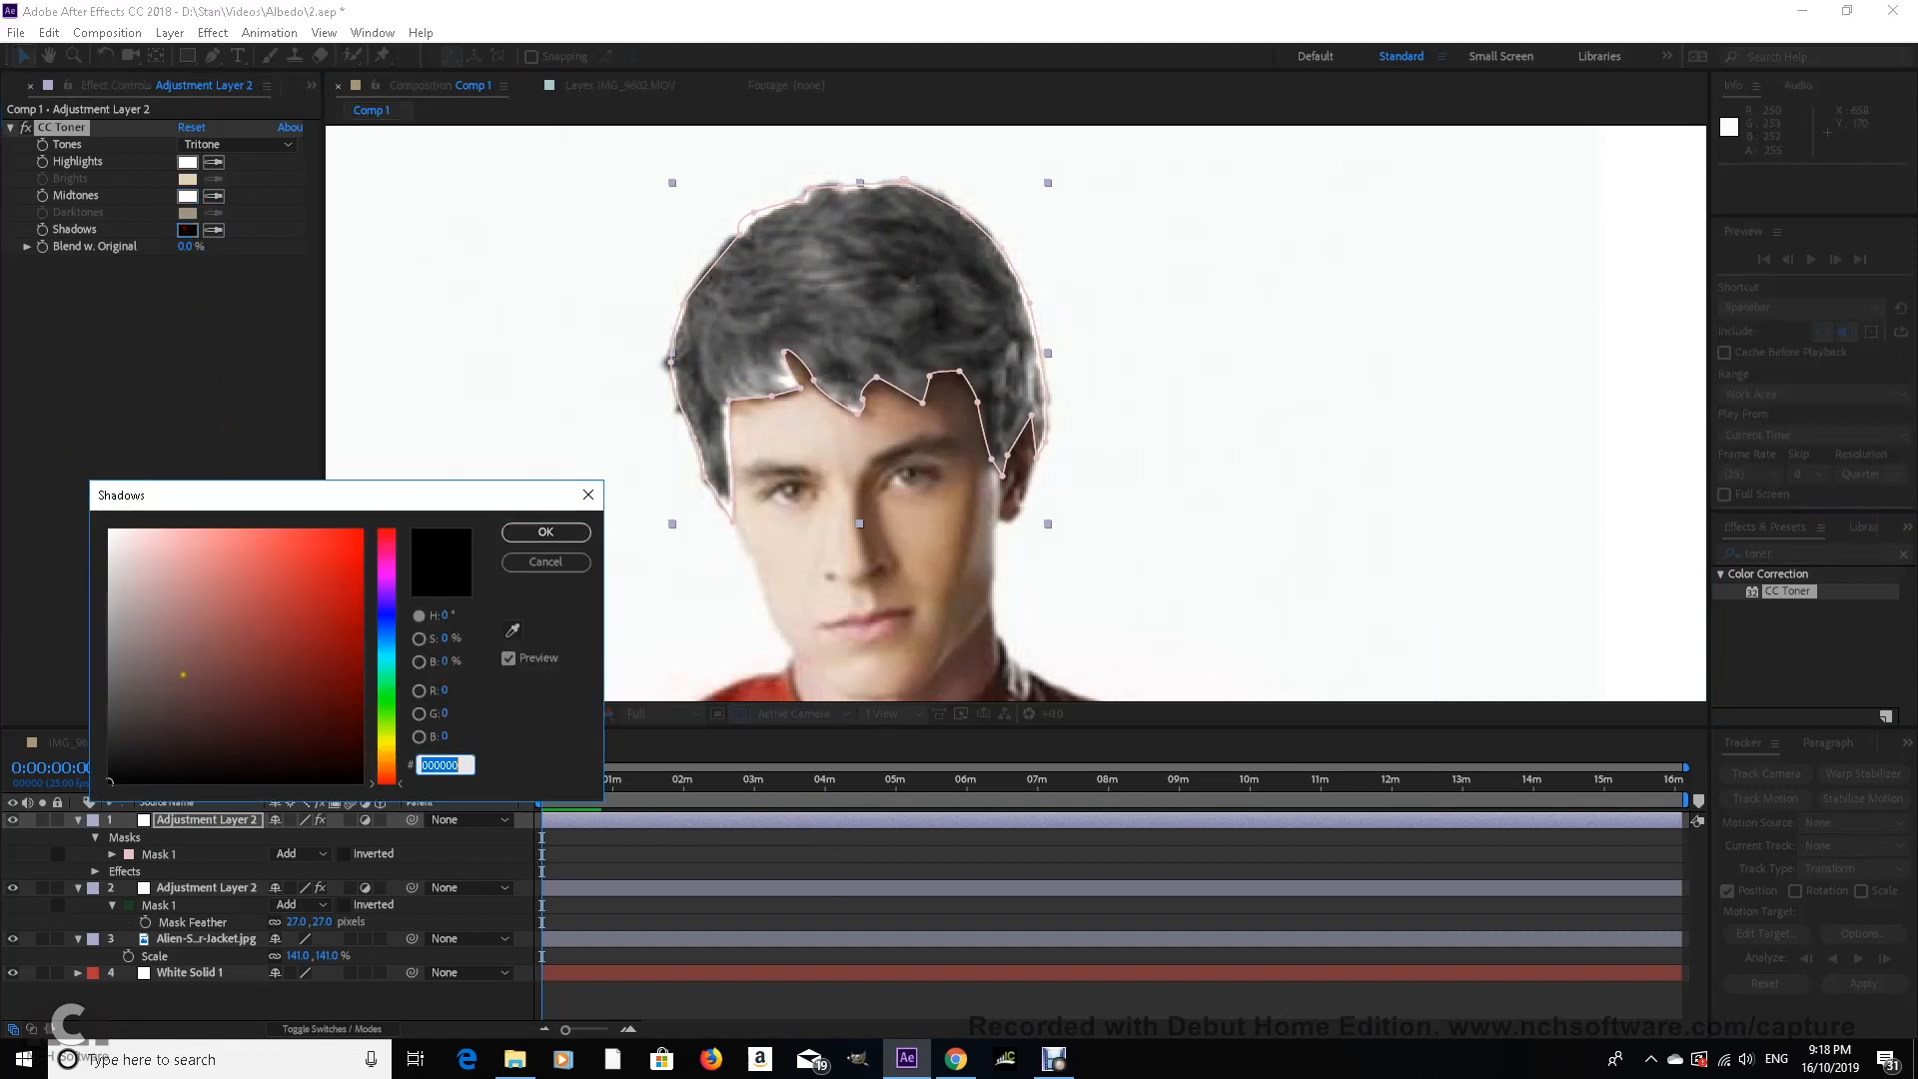
{"action": "left_click_drag", "start_coordinate": [119, 744], "coordinate": [94, 683]}
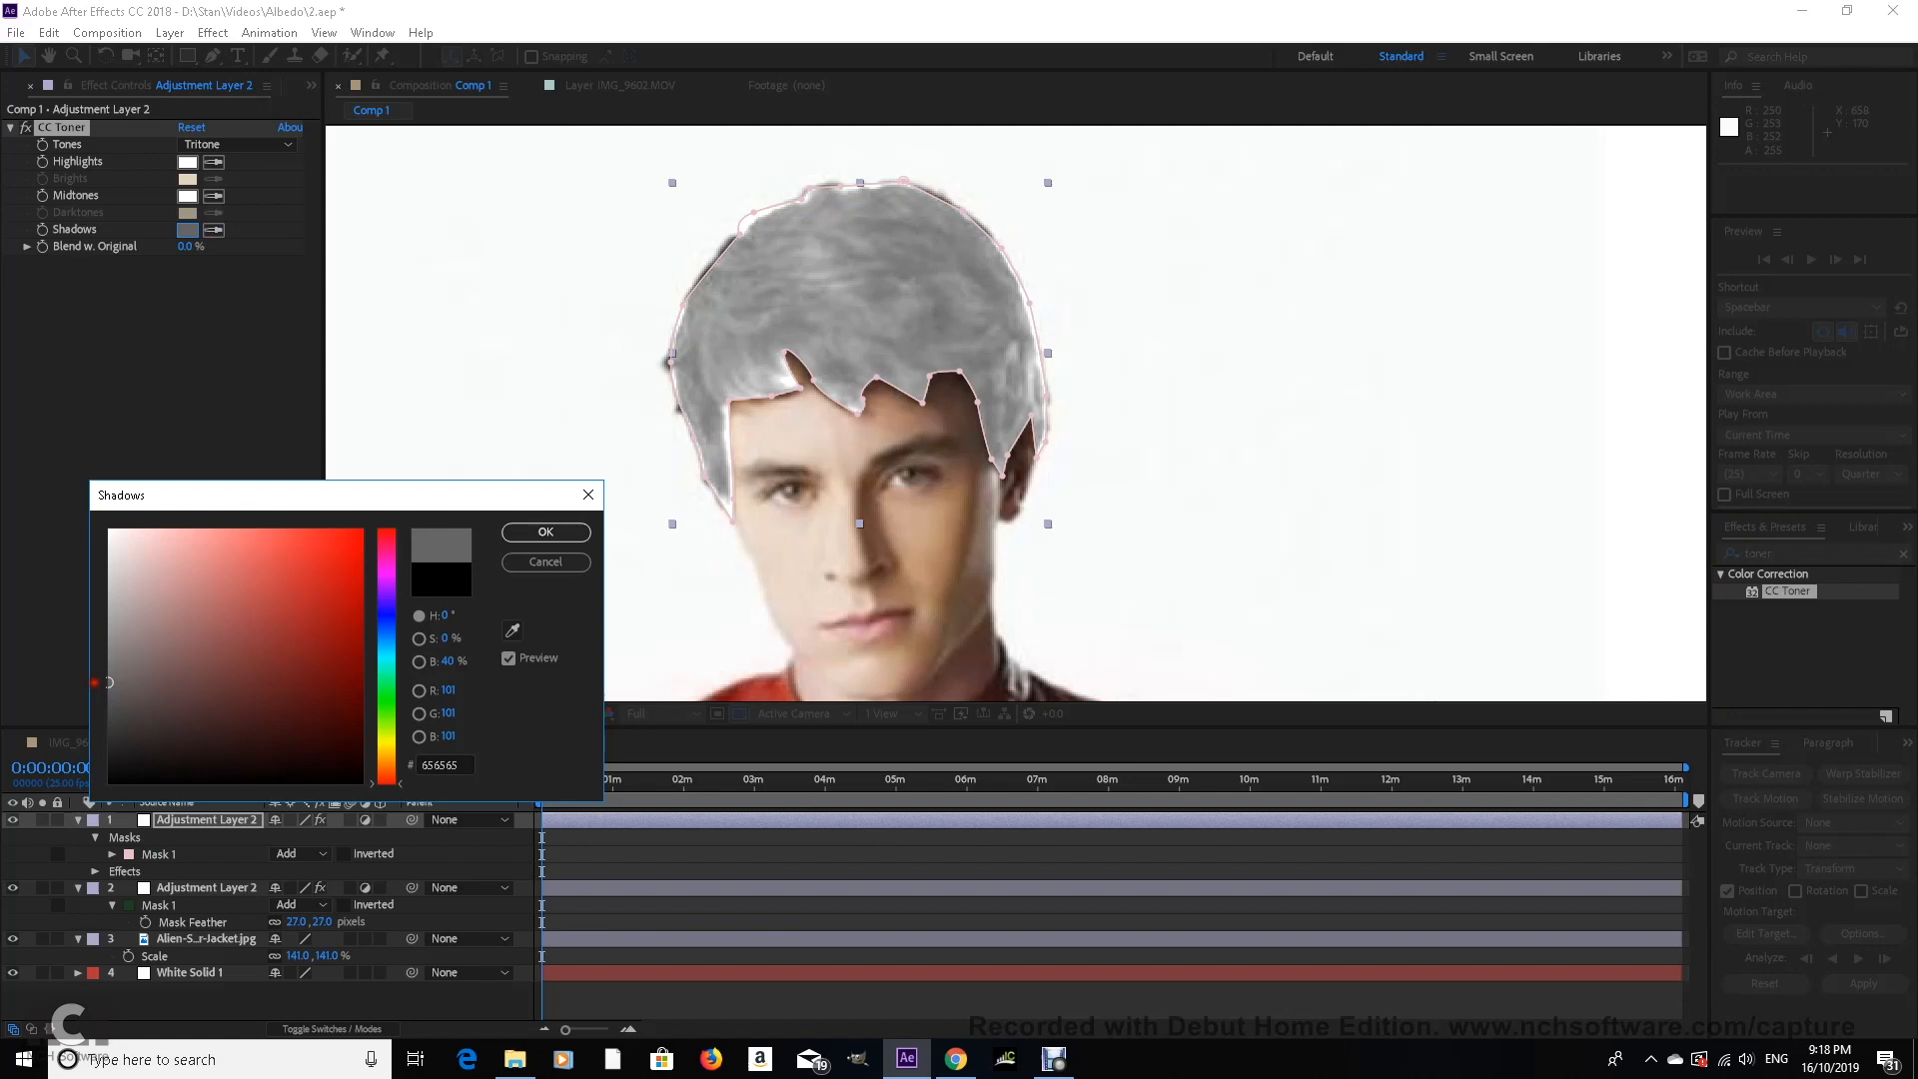
{"action": "left_click", "coordinate": [545, 532]}
Step: Feather the hair mask by 20 pixels
{"action": "key", "text": "f"}
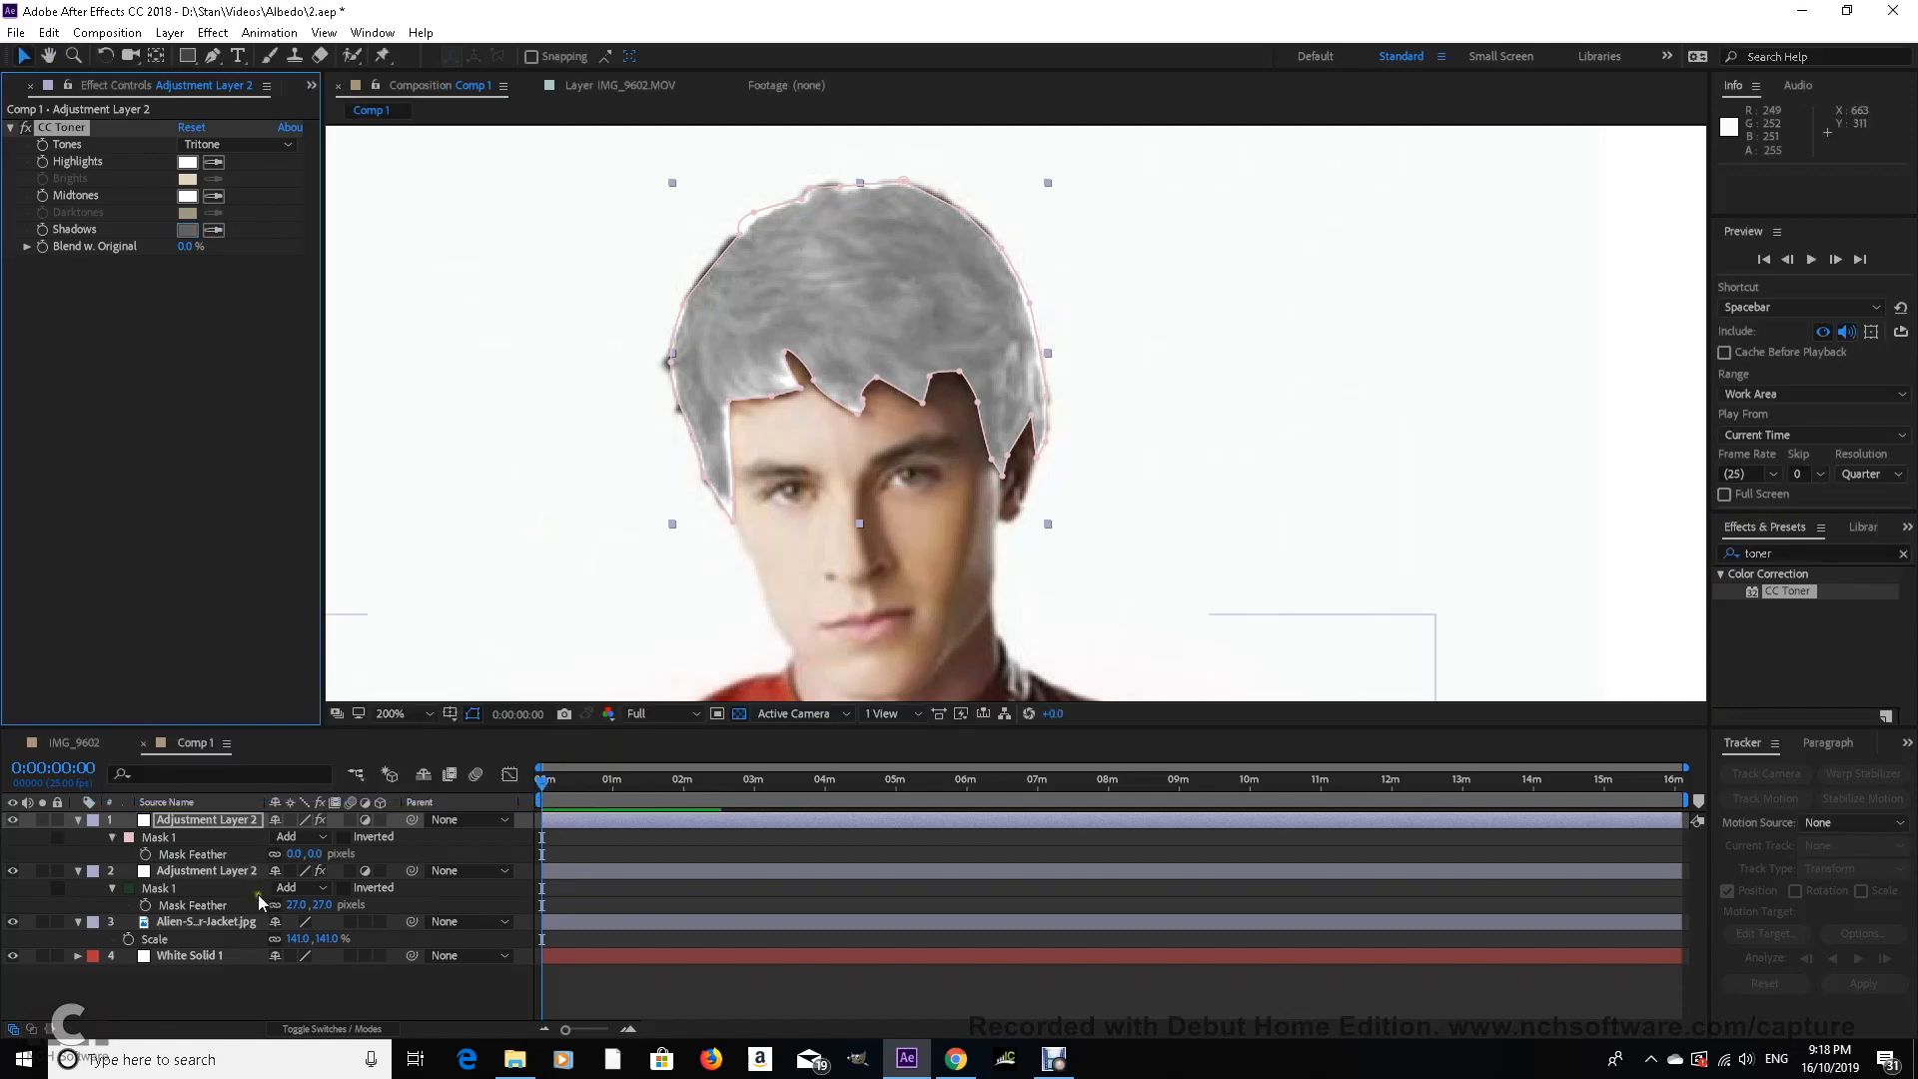
{"action": "left_click_drag", "start_coordinate": [306, 855], "coordinate": [319, 856]}
{"action": "left_click", "coordinate": [344, 989]}
Step: Add another adjustment layer above the hair layer for recolouring the man's eyes
{"action": "scroll", "coordinate": [1057, 498], "scroll_direction": "down", "scroll_amount": 2}
{"action": "key", "text": "space"}
{"action": "left_click_drag", "start_coordinate": [1056, 497], "coordinate": [1085, 296]}
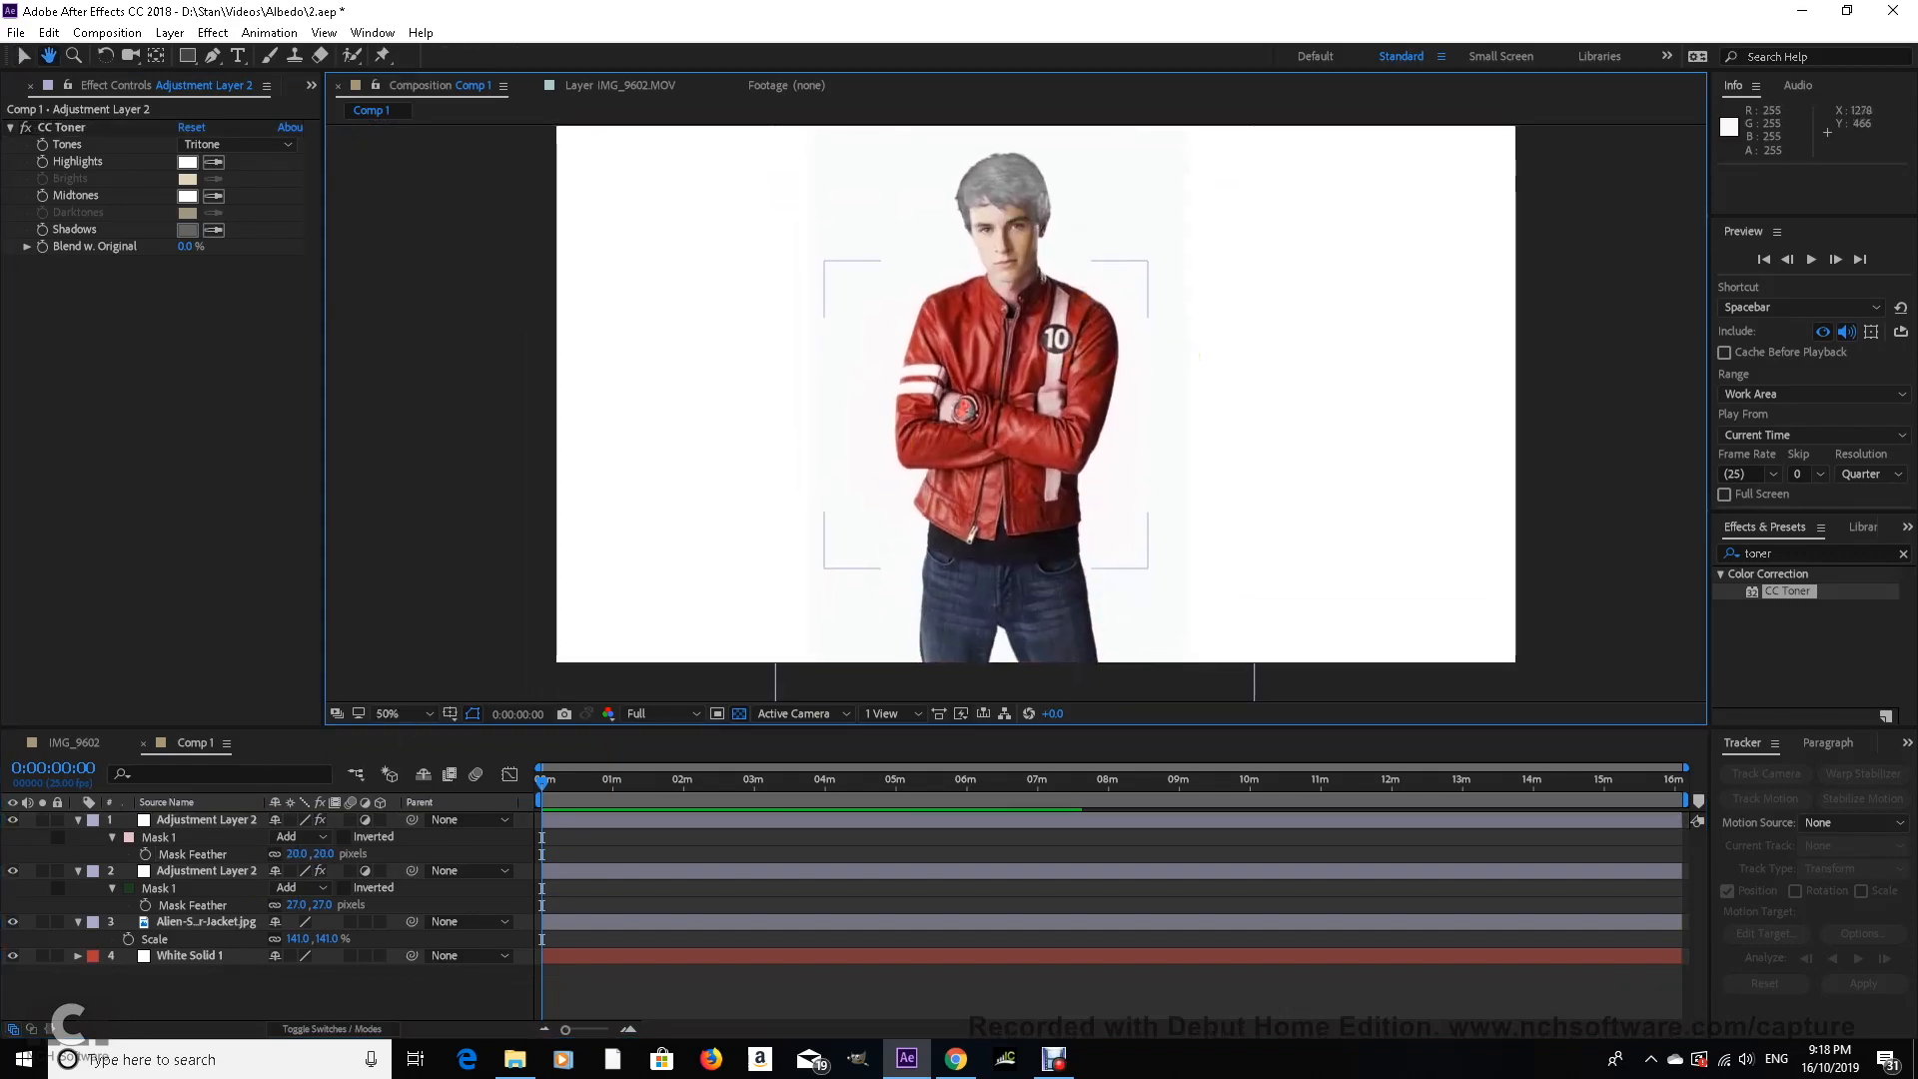
{"action": "scroll", "coordinate": [1107, 329], "scroll_direction": "up", "scroll_amount": 4}
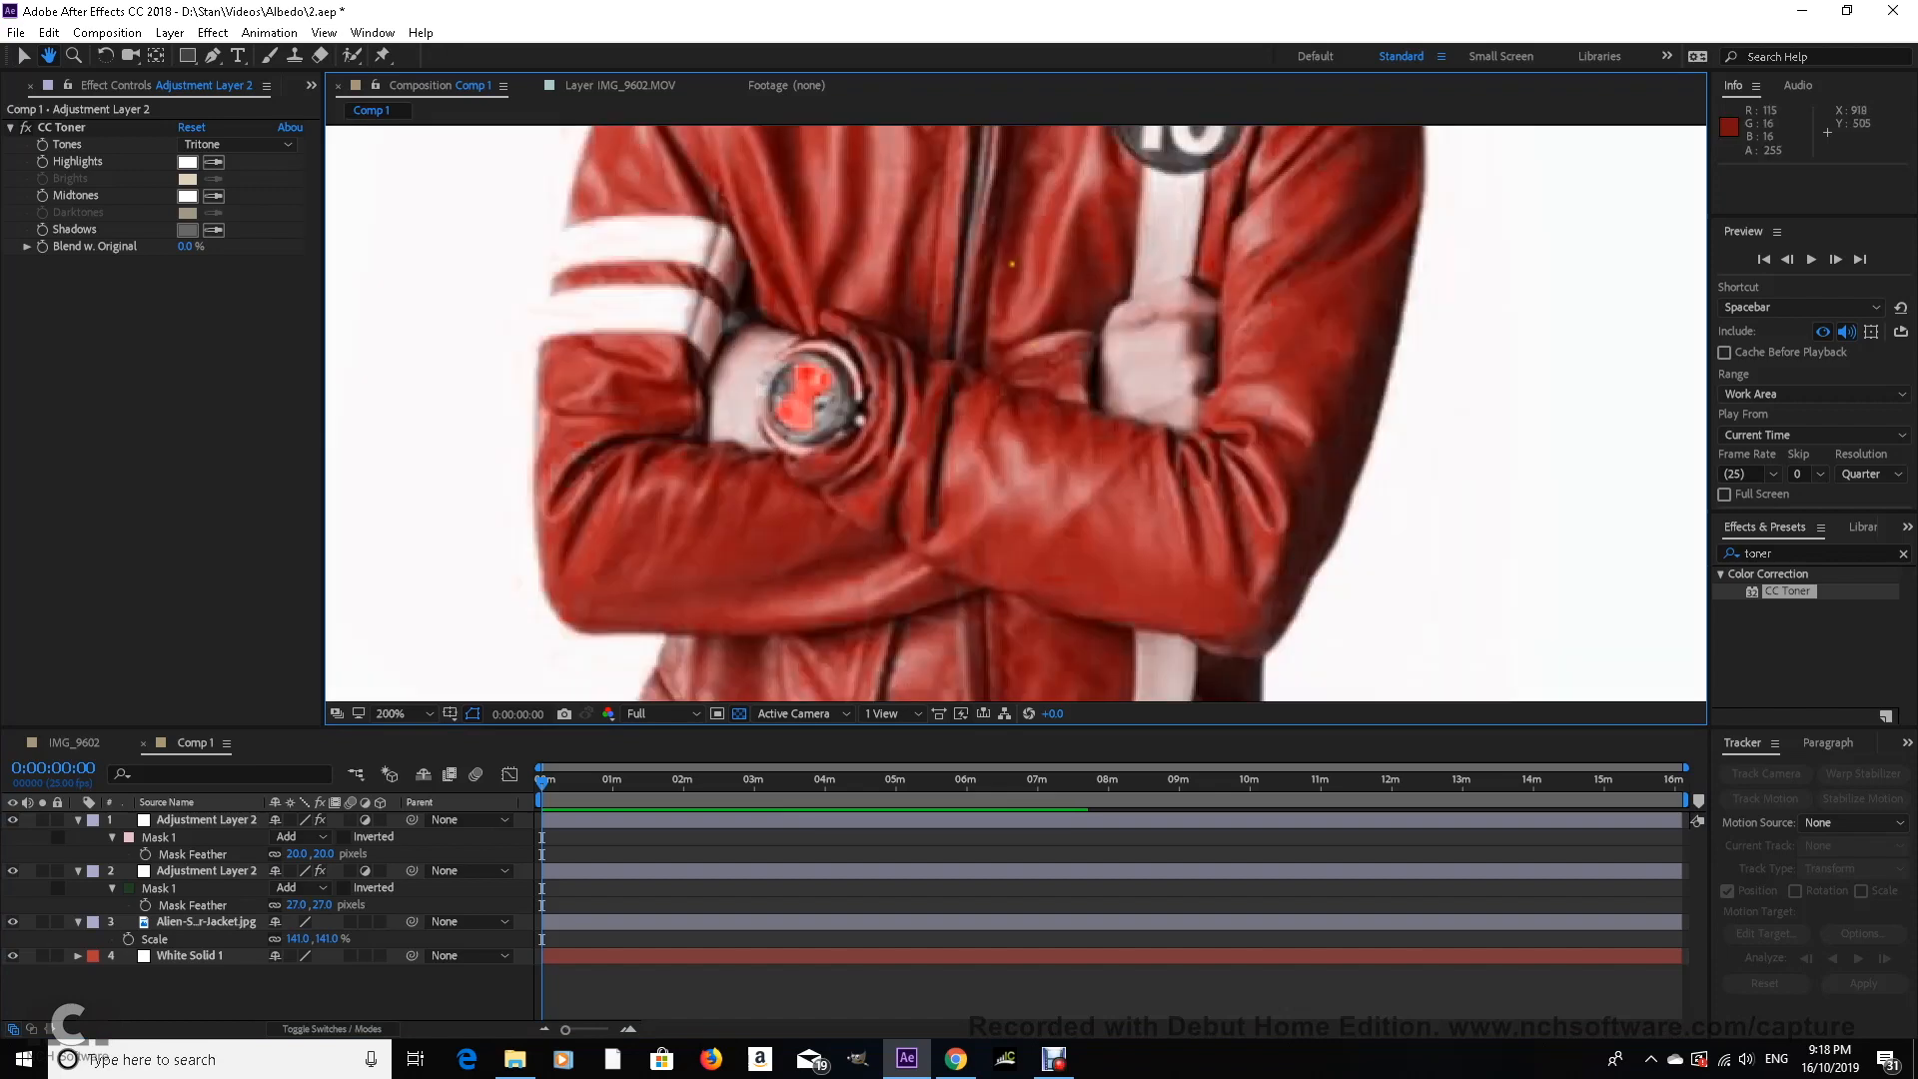
{"action": "left_click_drag", "start_coordinate": [937, 246], "coordinate": [1143, 282]}
{"action": "scroll", "coordinate": [940, 490], "scroll_direction": "up", "scroll_amount": 2}
{"action": "key", "text": "v"}
{"action": "left_click", "coordinate": [170, 33]}
{"action": "mouse_move", "coordinate": [184, 54]}
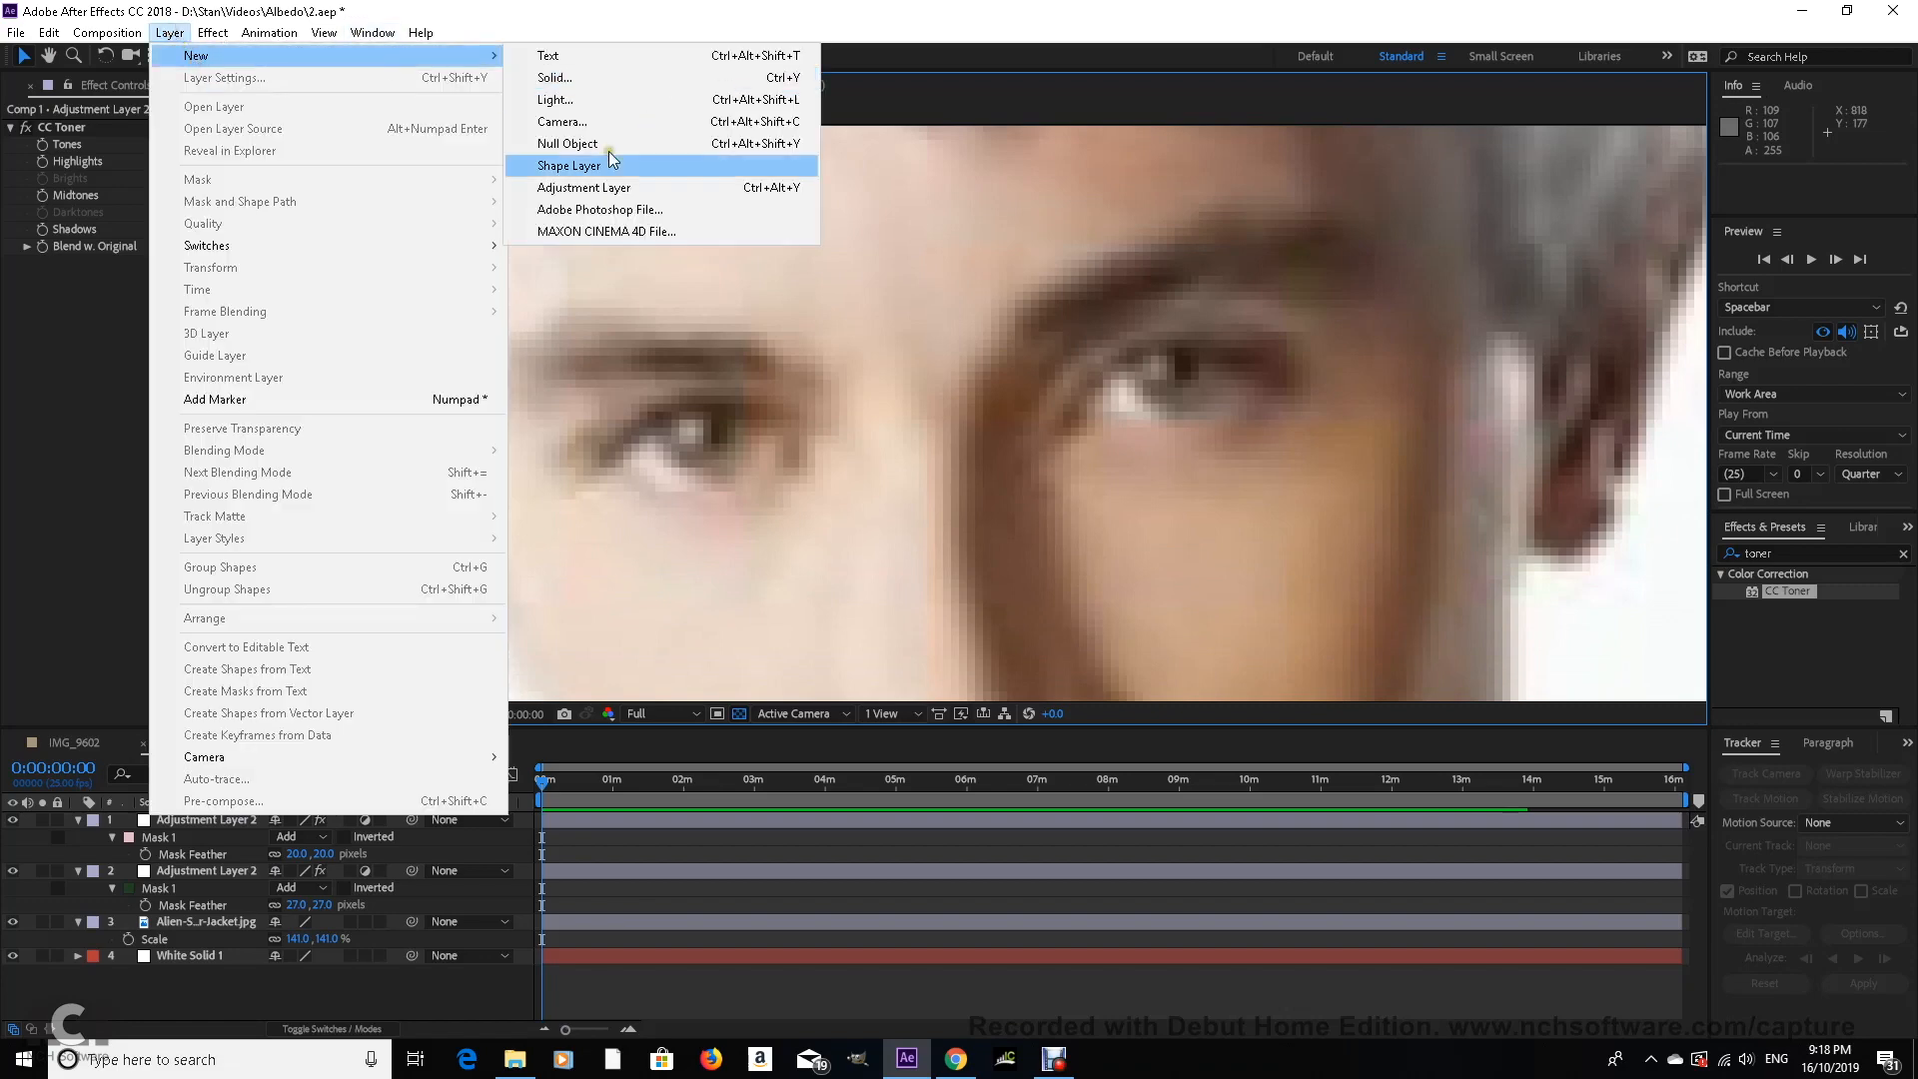
{"action": "left_click", "coordinate": [600, 180]}
Step: Mask the lower part of each iris on the new adjustment layer and feather the first mask by 6 pixels
{"action": "key", "text": "g"}
{"action": "left_click", "coordinate": [687, 462]}
{"action": "left_click", "coordinate": [740, 463]}
{"action": "left_click", "coordinate": [747, 420]}
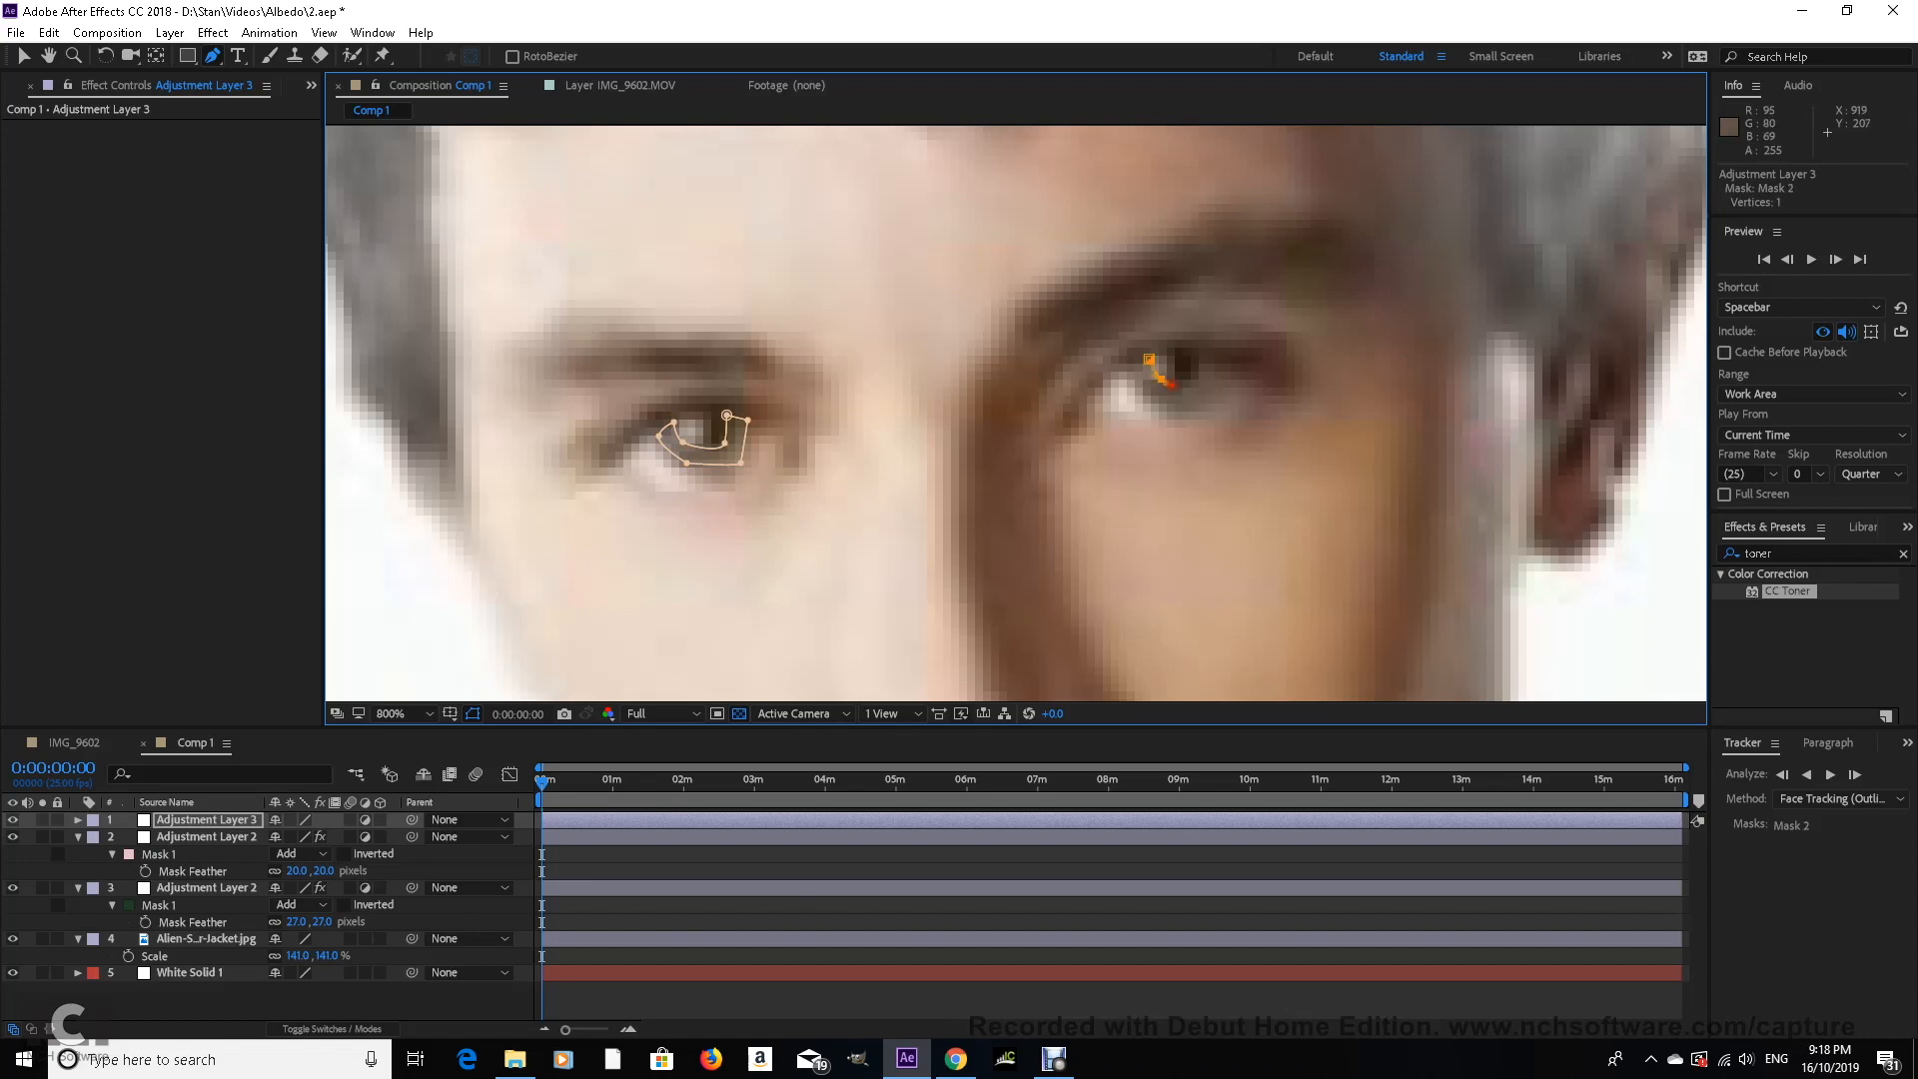
{"action": "key", "text": "f"}
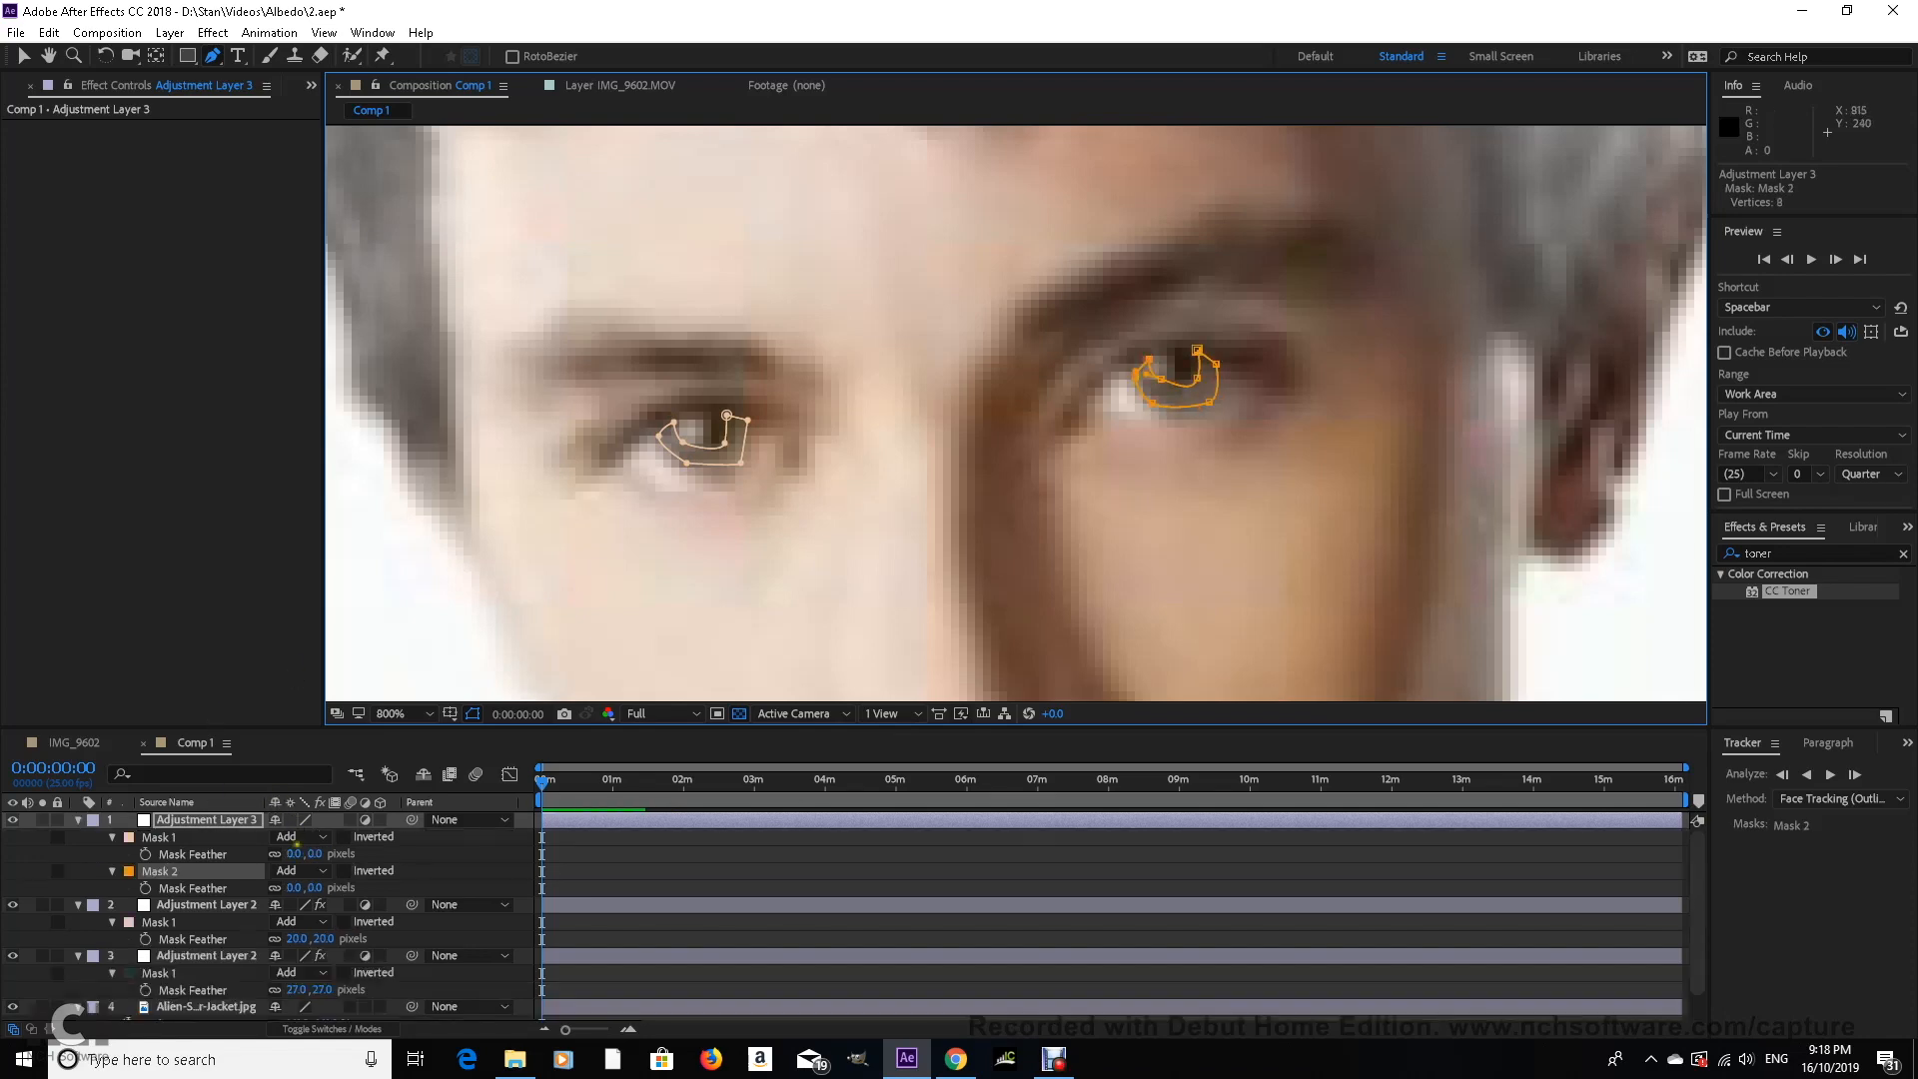
{"action": "left_click_drag", "start_coordinate": [292, 854], "coordinate": [299, 854]}
Step: Apply Curves to the eye adjustment layer and raise the Red channel curve strongly
{"action": "left_click_drag", "start_coordinate": [1783, 555], "coordinate": [1555, 573]}
{"action": "type", "text": "curves"}
{"action": "left_click_drag", "start_coordinate": [1782, 641], "coordinate": [877, 819]}
{"action": "left_click", "coordinate": [239, 144]}
{"action": "left_click", "coordinate": [245, 188]}
{"action": "left_click_drag", "start_coordinate": [160, 340], "coordinate": [108, 284]}
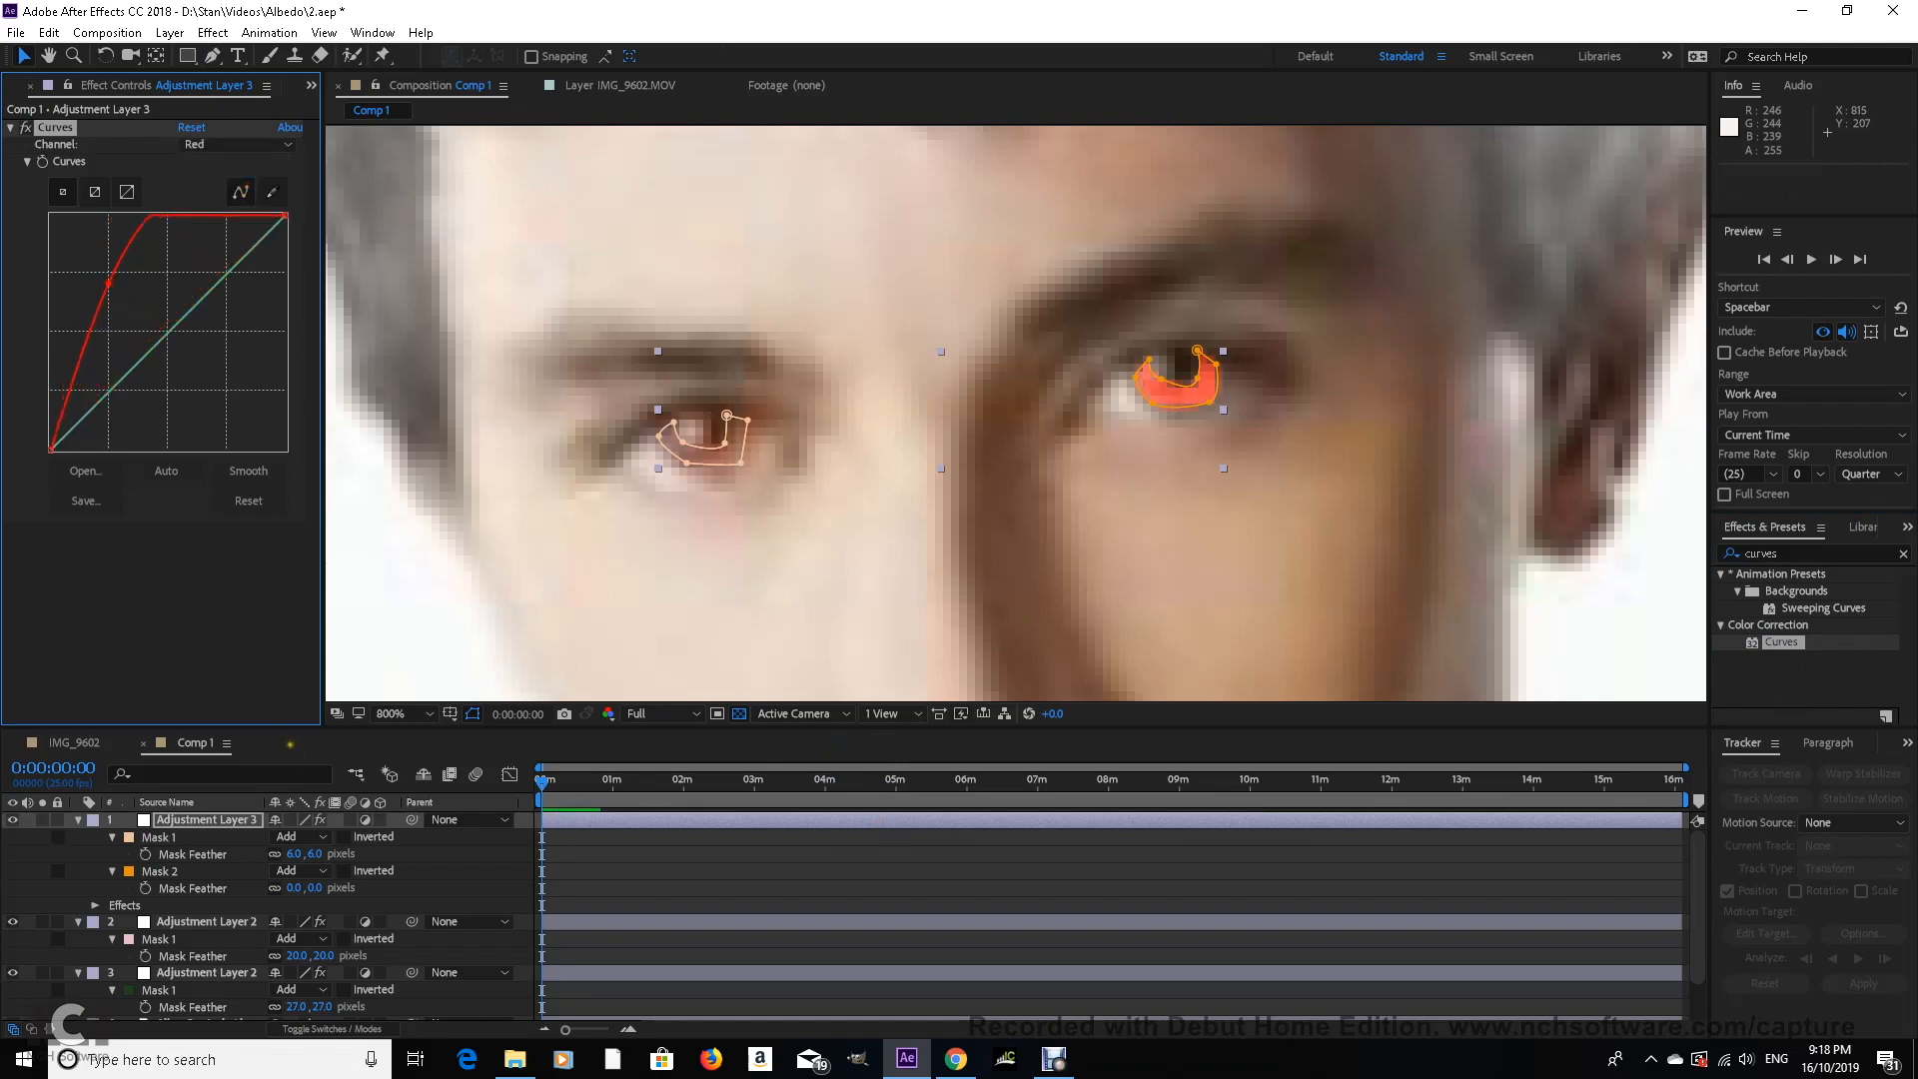
Step: Feather the second eye mask by 6 pixels and refine both eye masks' feather to 4 pixels
{"action": "left_click", "coordinate": [291, 888]}
{"action": "type", "text": "6"}
{"action": "left_click", "coordinate": [432, 893]}
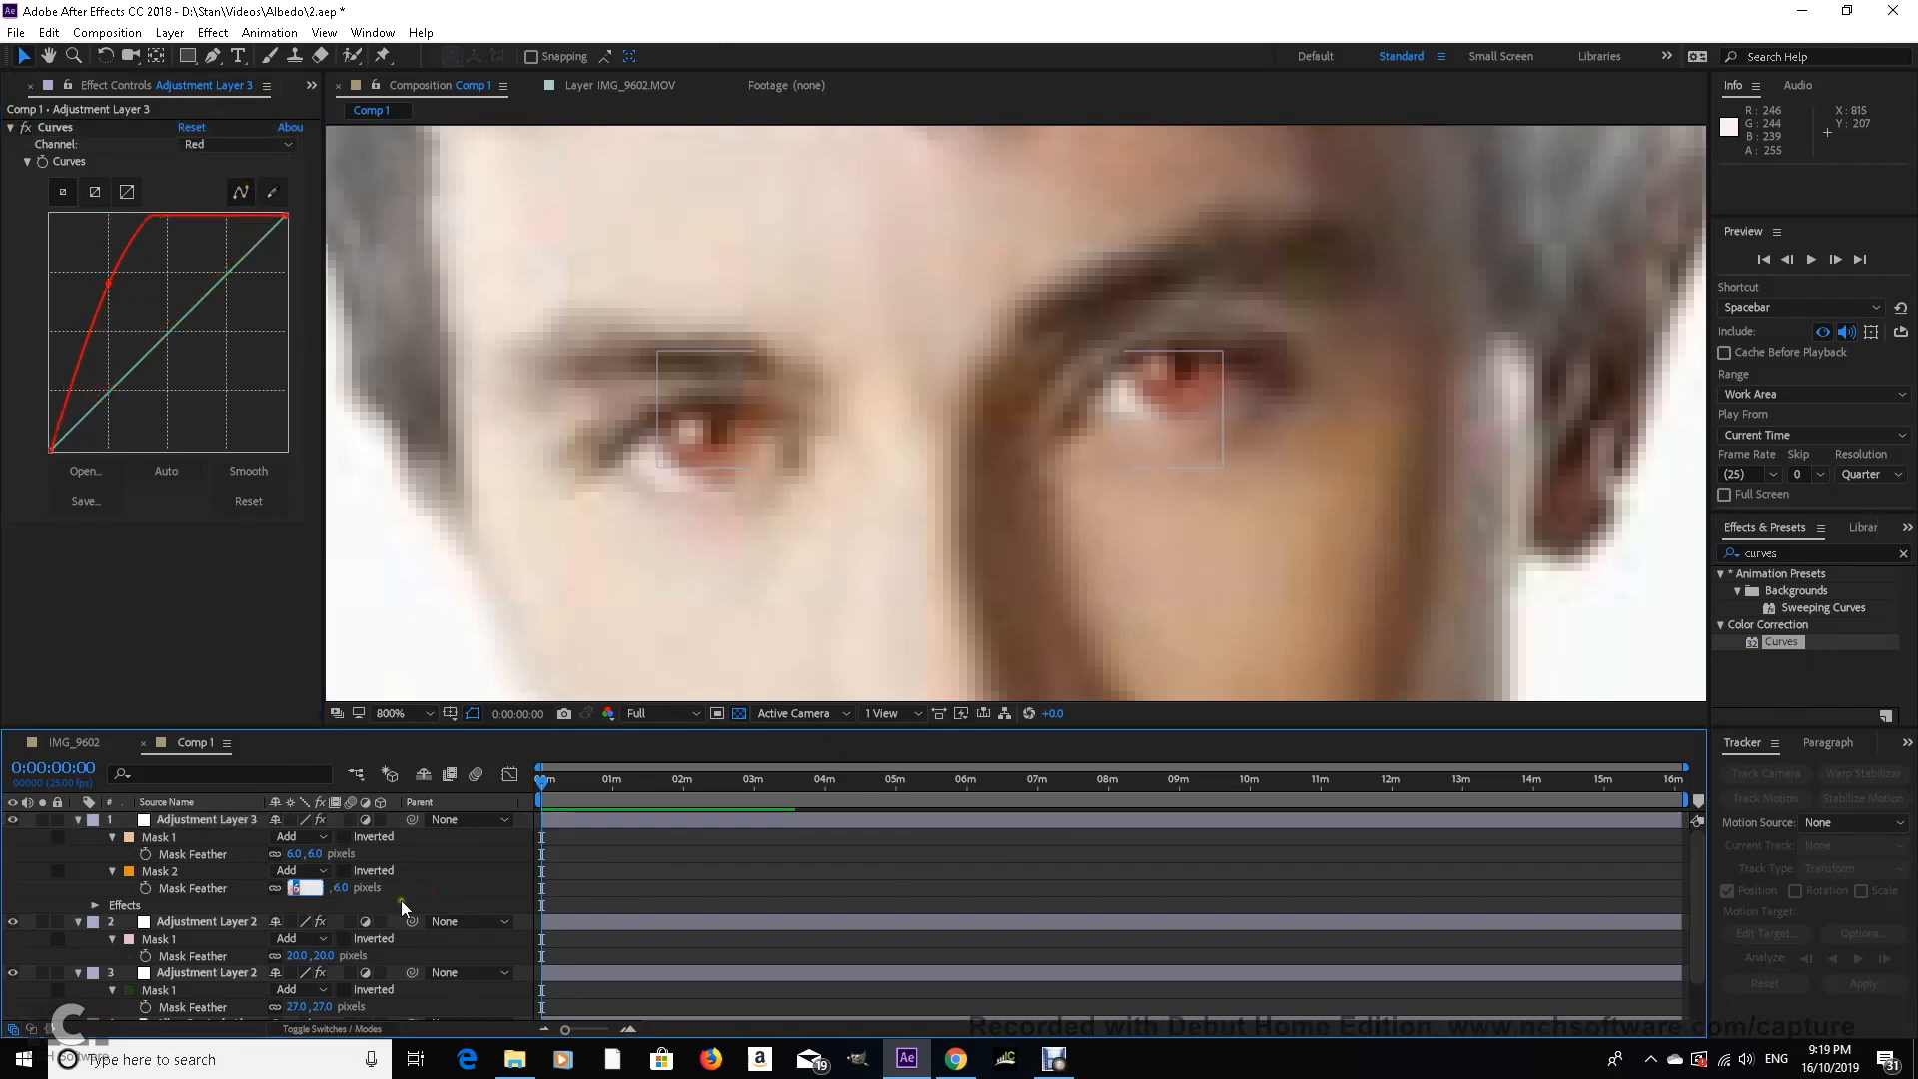
Step: Examine the recoloured jacket, watch, hair and eyes in the whole photo
{"action": "scroll", "coordinate": [1135, 392], "scroll_direction": "down", "scroll_amount": 5}
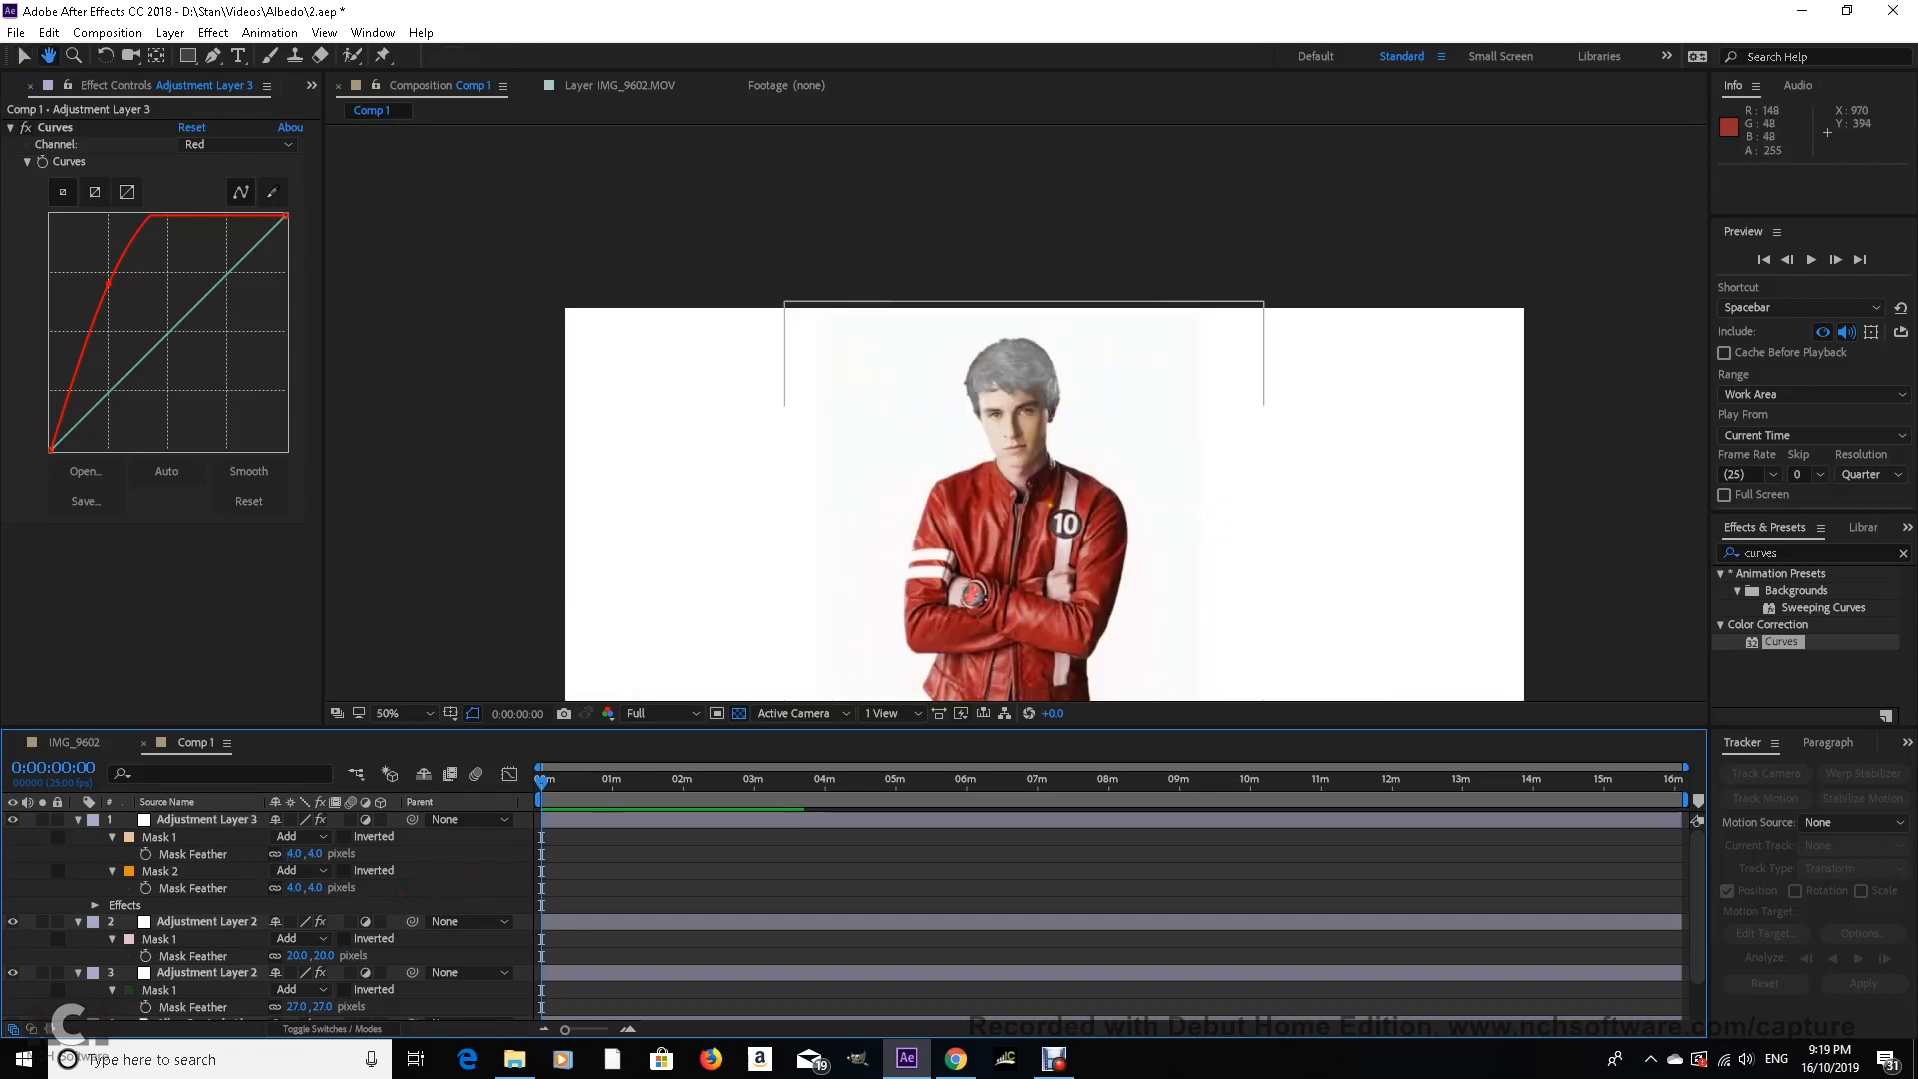
{"action": "left_click_drag", "start_coordinate": [1050, 505], "coordinate": [1065, 436]}
{"action": "scroll", "coordinate": [1064, 422], "scroll_direction": "up", "scroll_amount": 1}
{"action": "scroll", "coordinate": [1064, 440], "scroll_direction": "down", "scroll_amount": 1}
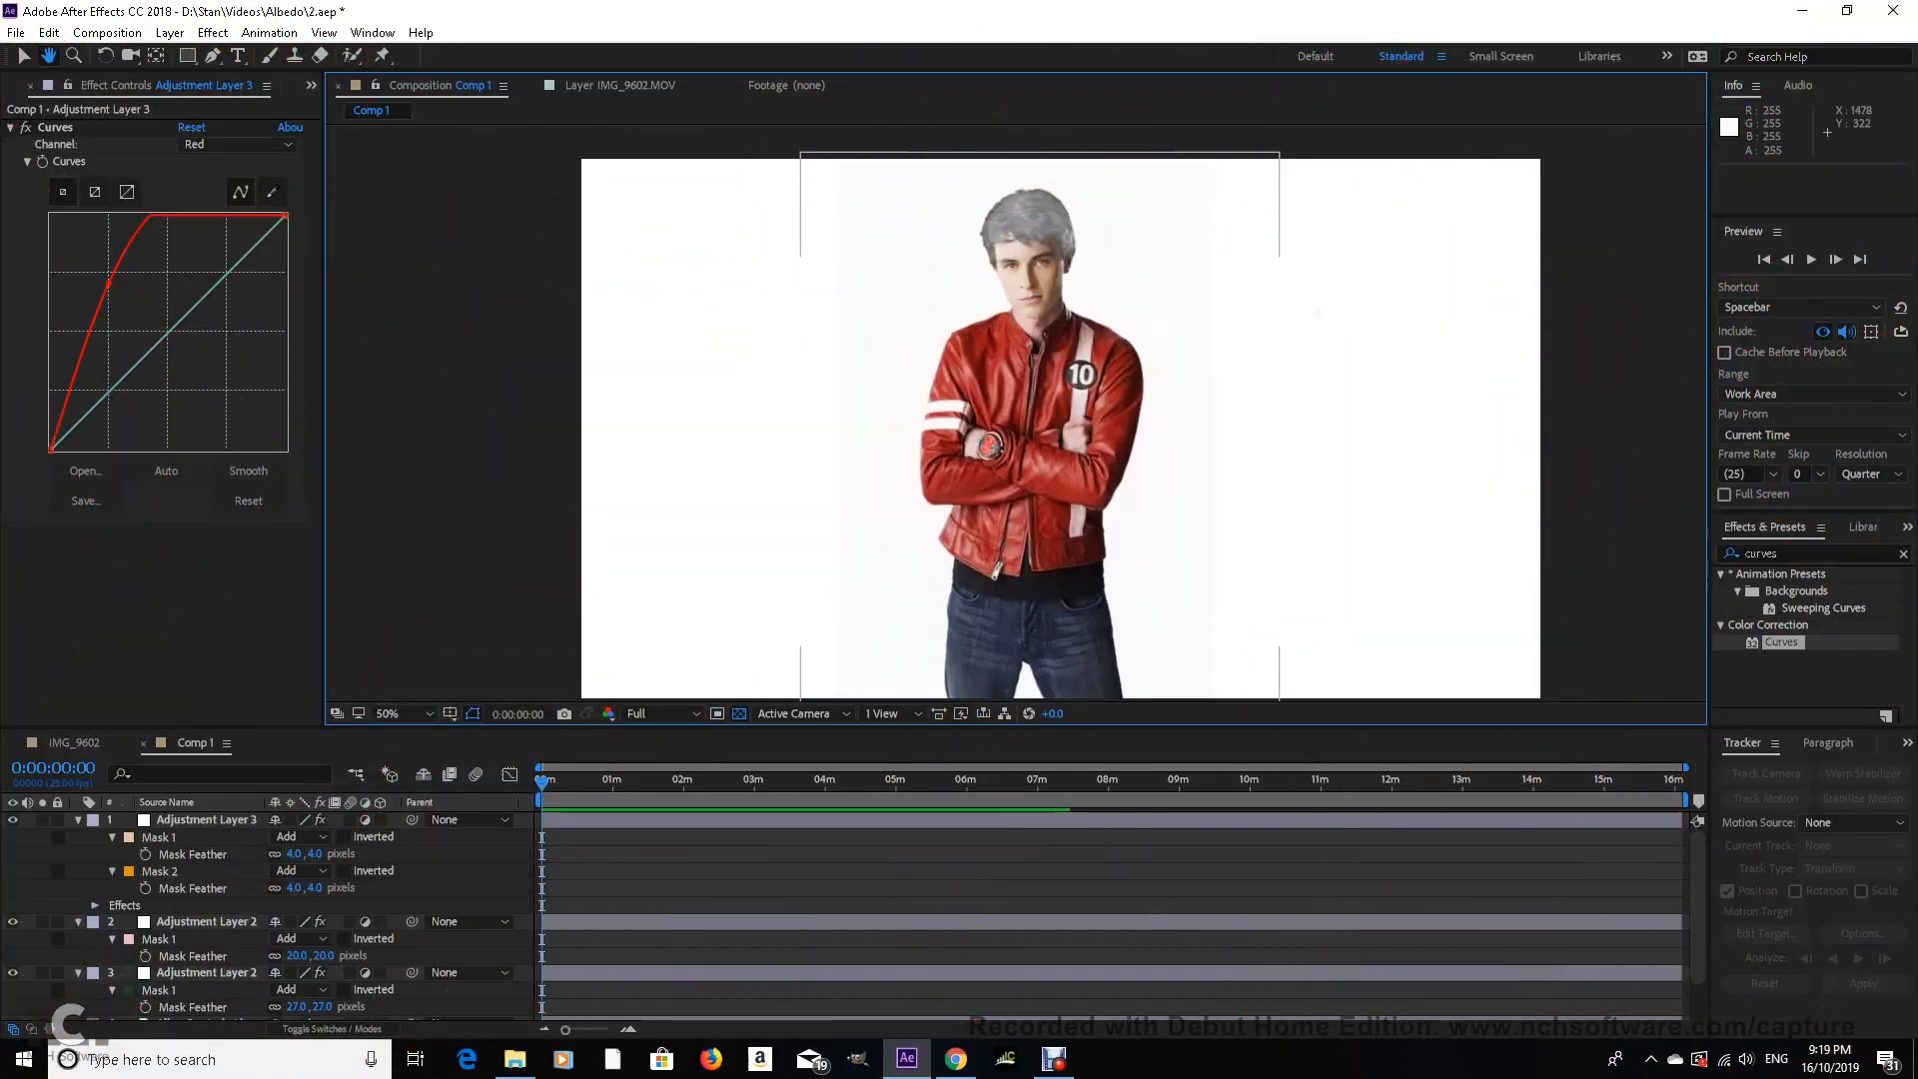
{"action": "left_click_drag", "start_coordinate": [1320, 319], "coordinate": [1318, 313]}
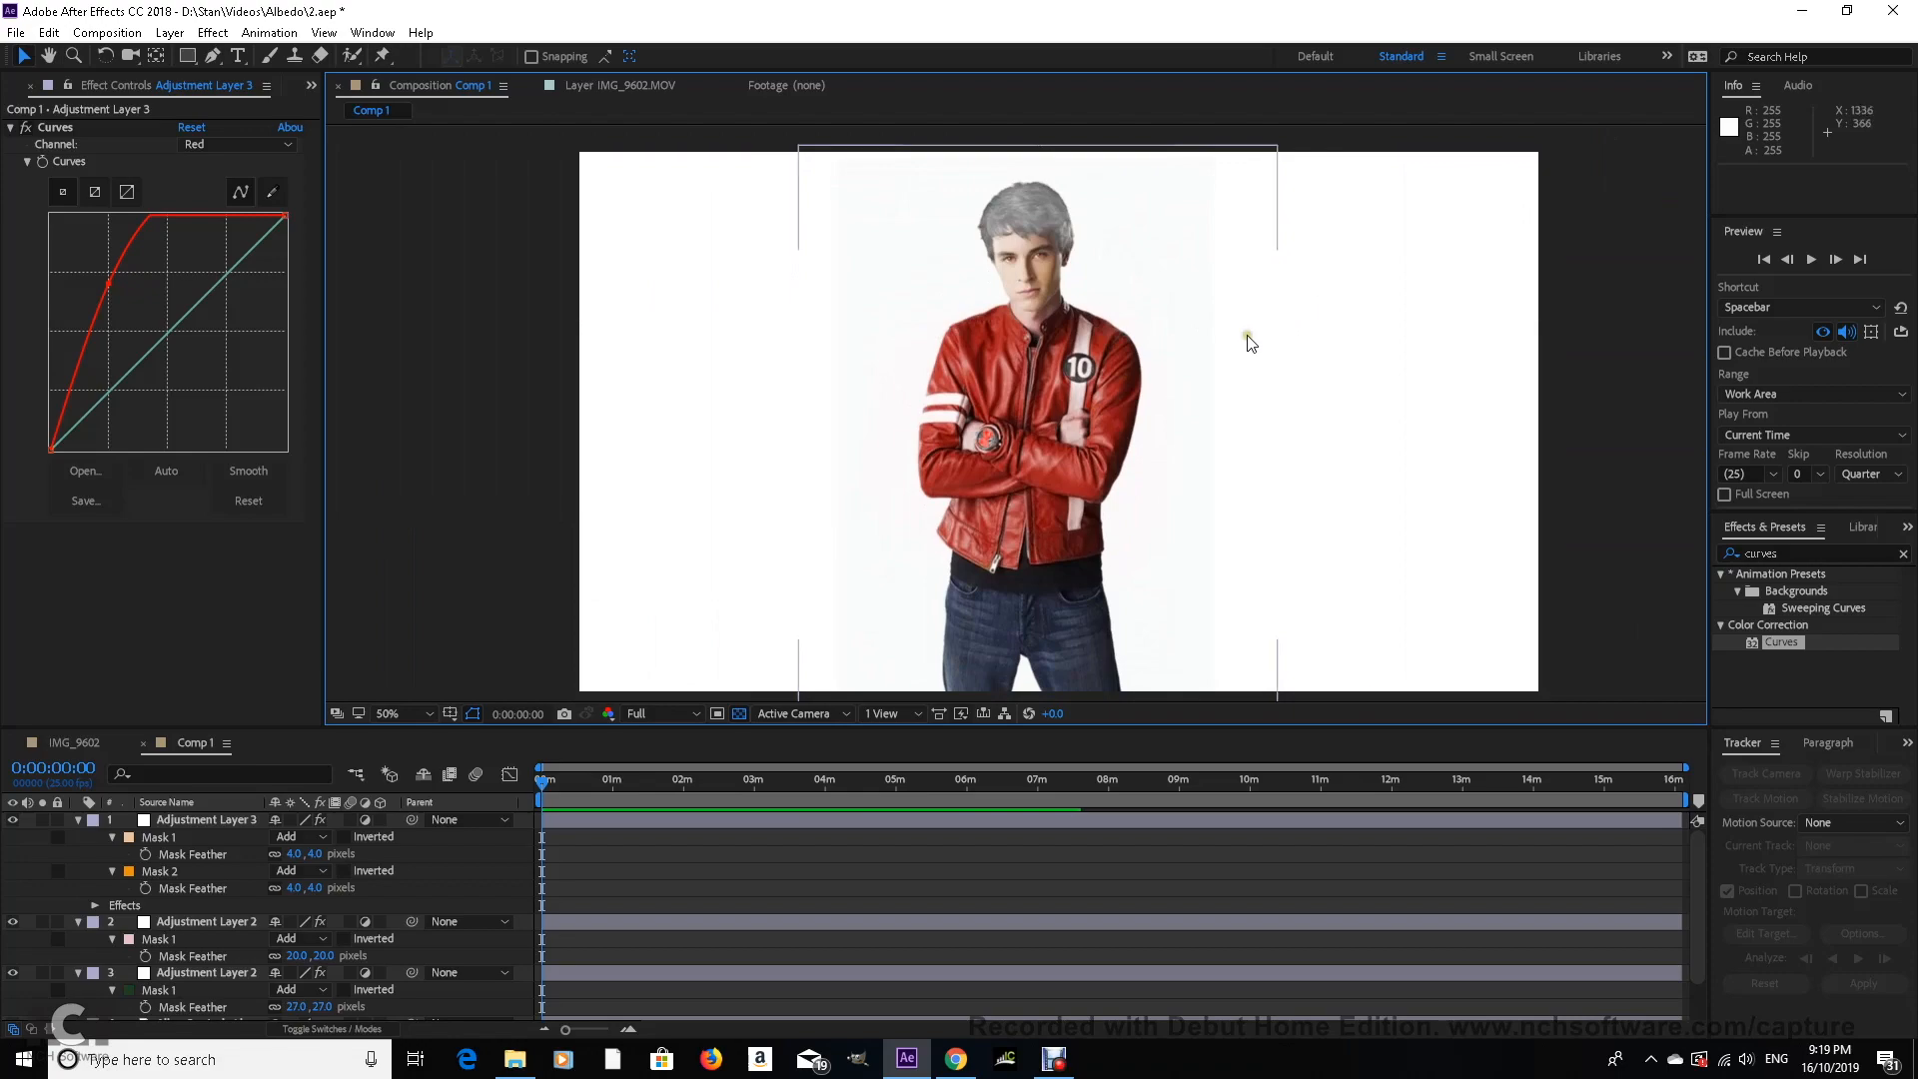
{"action": "scroll", "coordinate": [1035, 441], "scroll_direction": "up", "scroll_amount": 2}
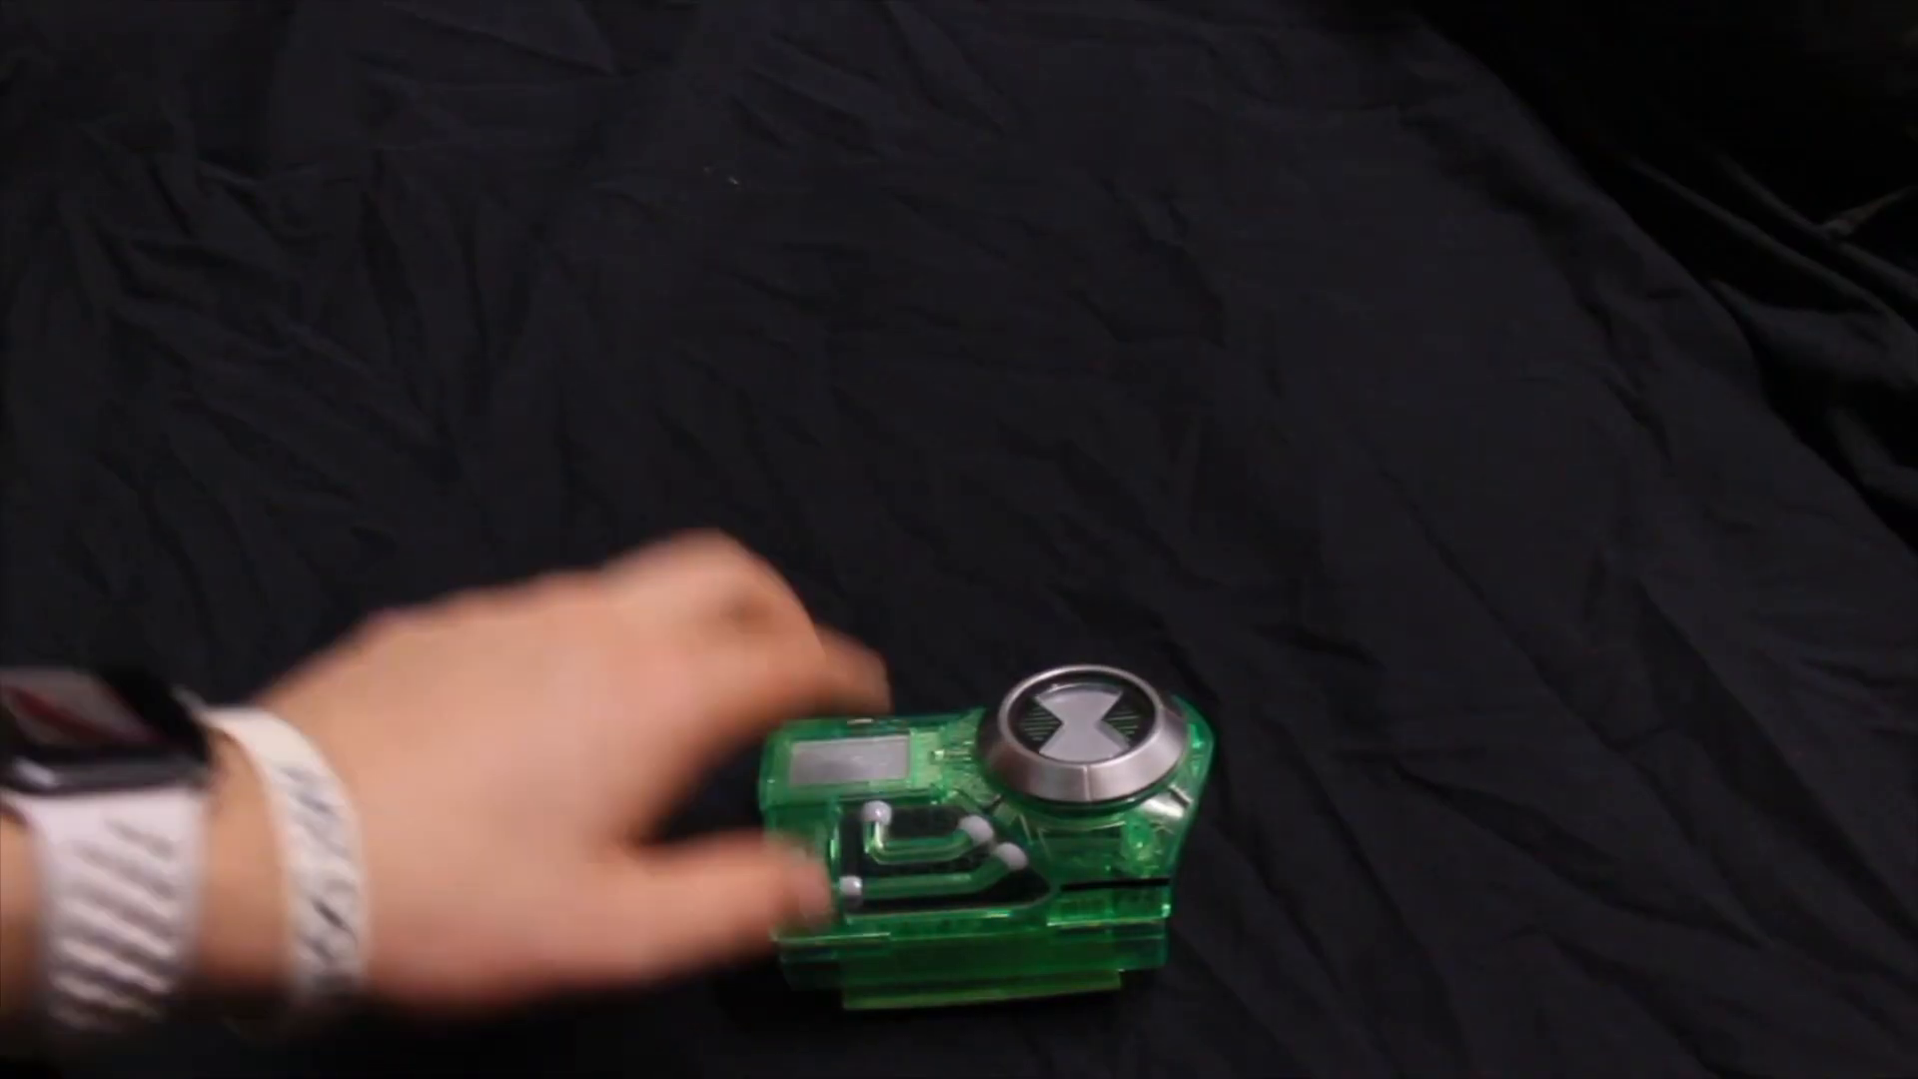